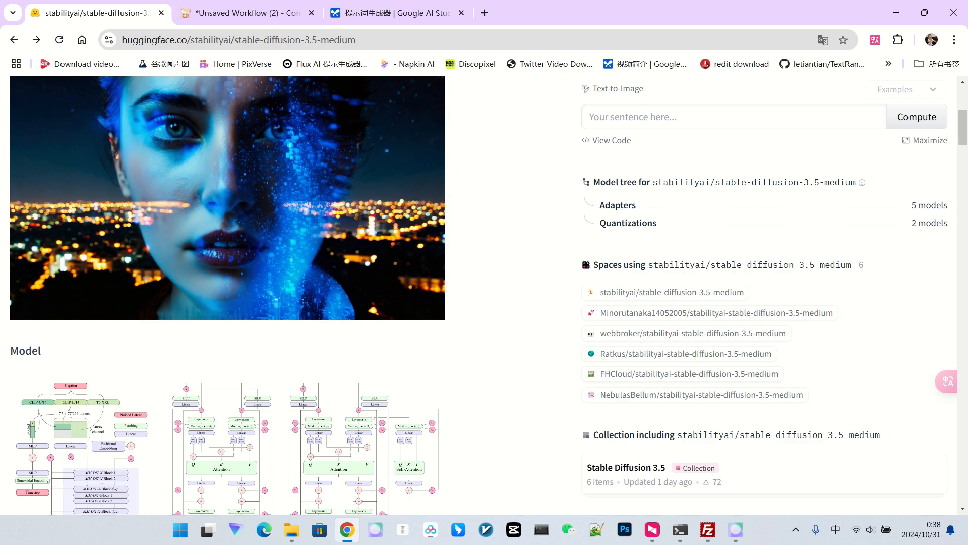
# - Read the Stable Diffusion 3.5 Medium model card's overview, description and license, highlighting the text on pretrained encoders and attention blocks
pyautogui.scroll(-6, 484, 295)
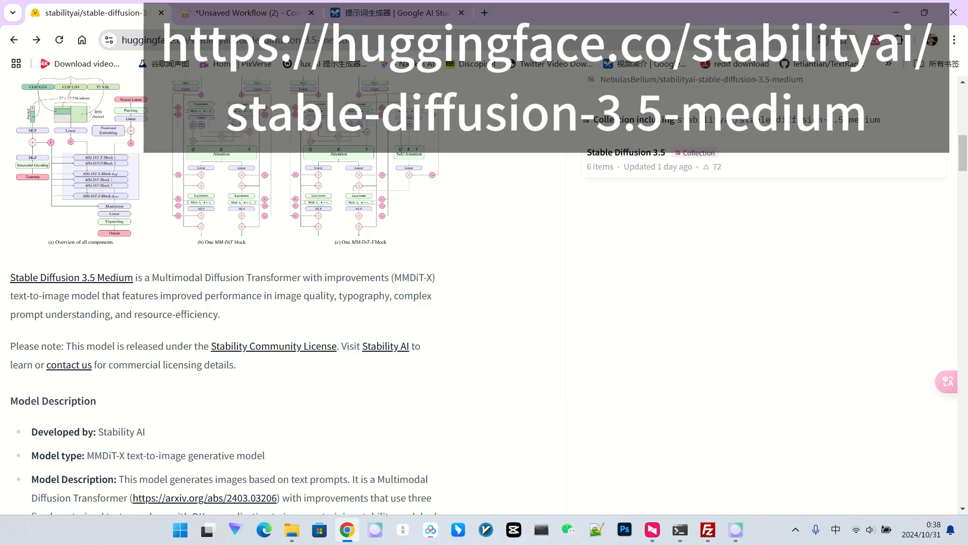
pyautogui.scroll(7, 484, 295)
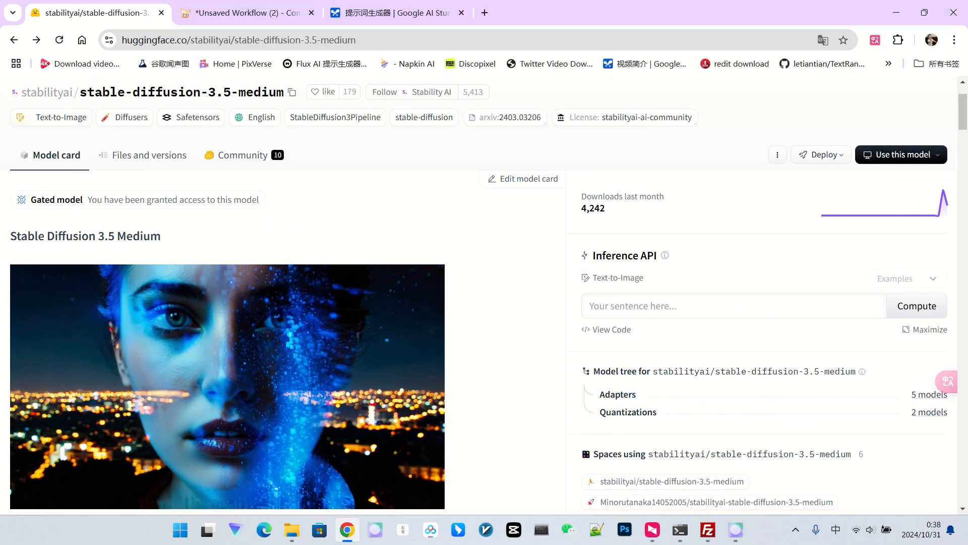
pyautogui.scroll(-4, 484, 295)
pyautogui.scroll(-8, 484, 295)
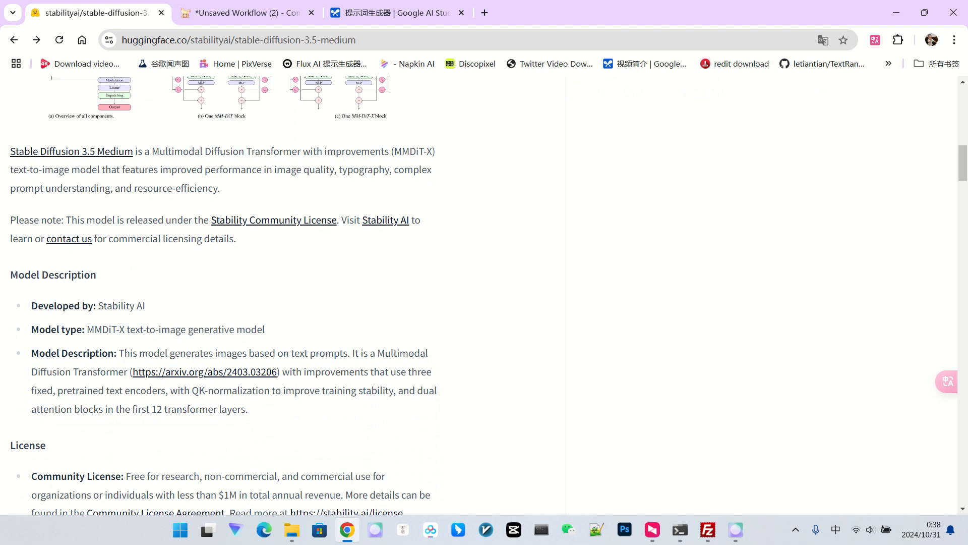
pyautogui.scroll(-3, 484, 295)
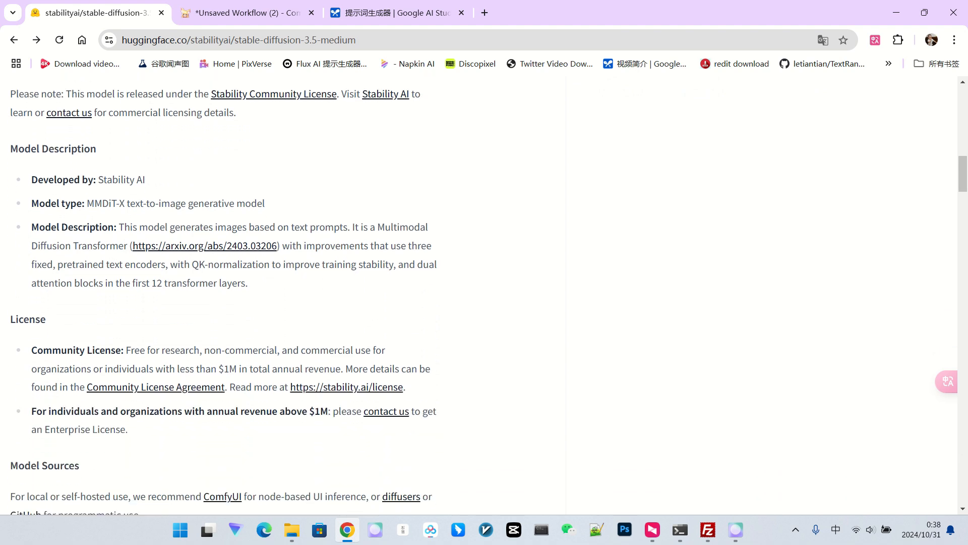
pyautogui.scroll(-3, 484, 295)
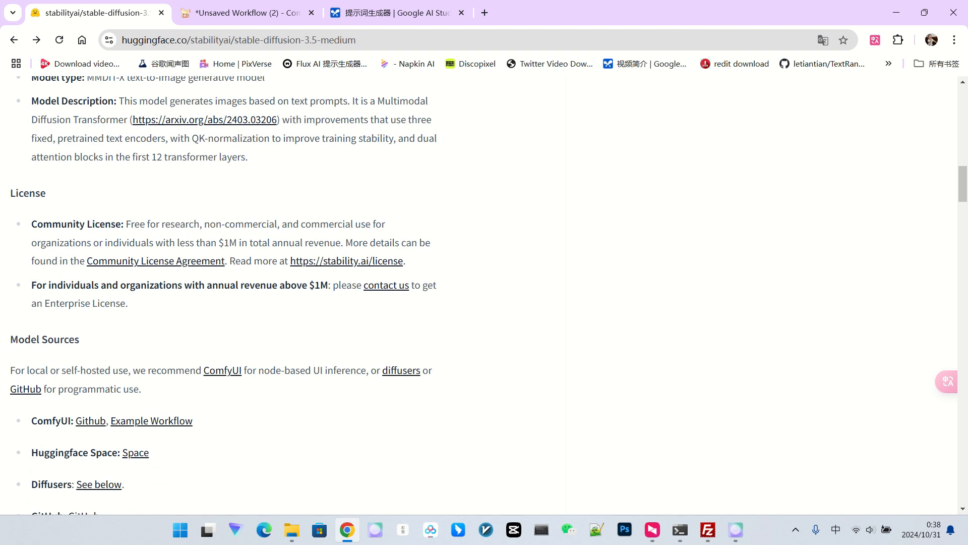
pyautogui.scroll(3, 484, 295)
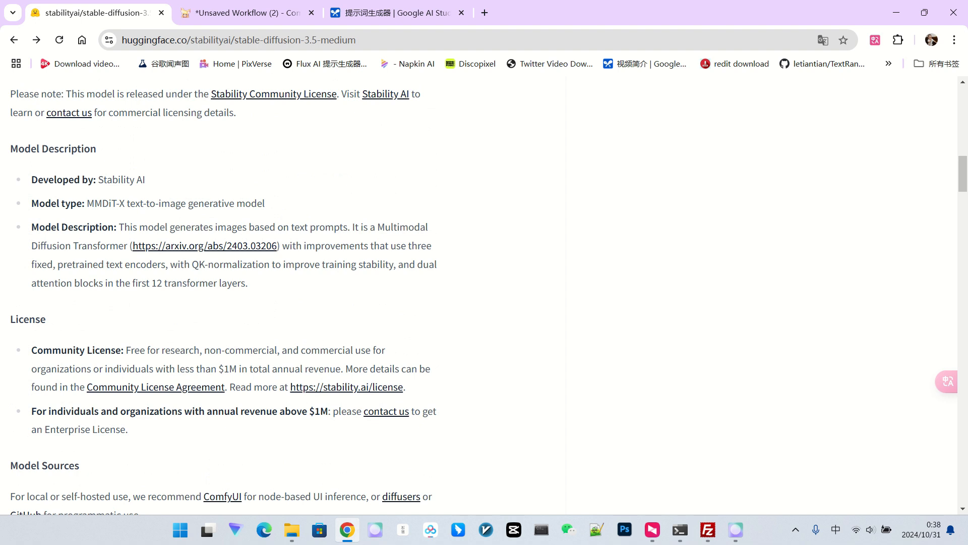
pyautogui.scroll(1, 484, 295)
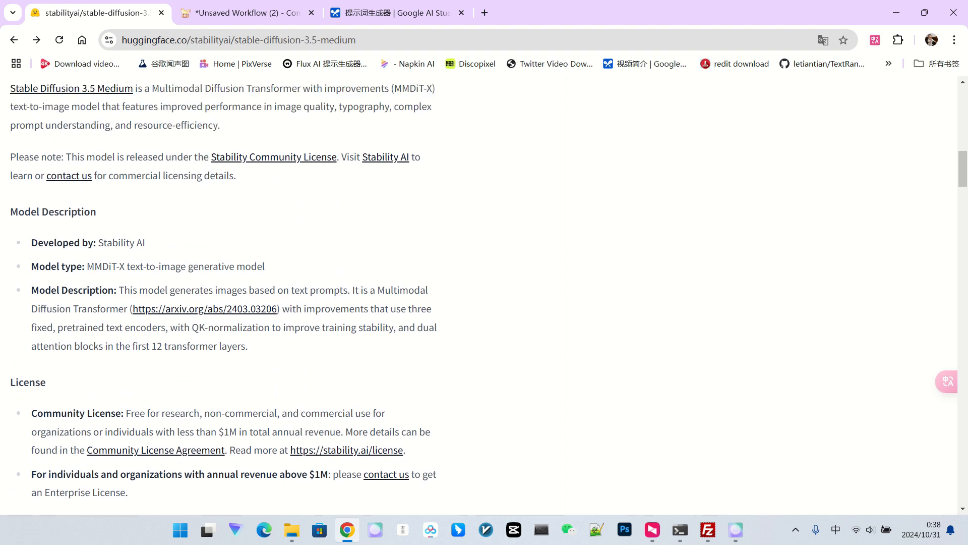
pyautogui.moveTo(99, 327); pyautogui.dragTo(248, 346)
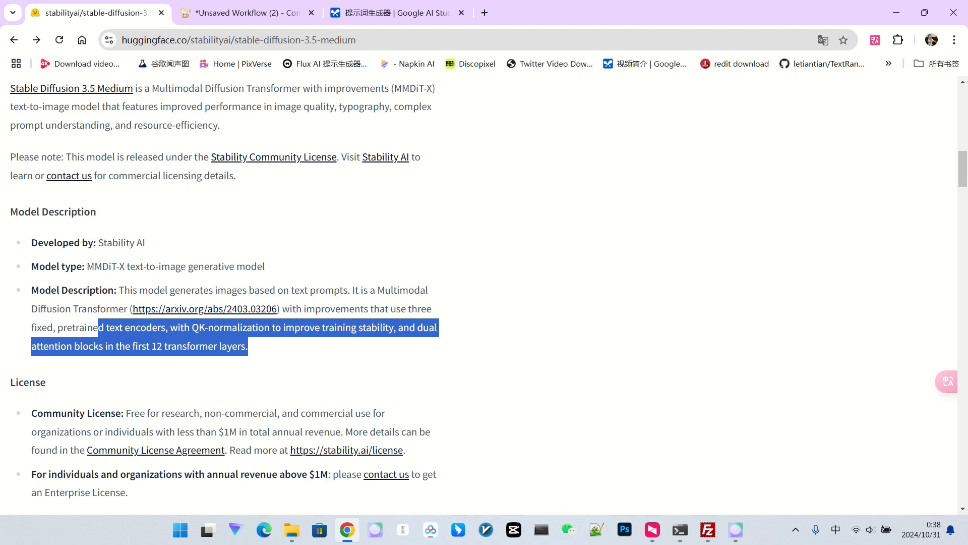
# - Read the model card's implementation details, text encoders and usage limitations, highlighting the note on T5 tokens over 256
pyautogui.scroll(-2, 484, 295)
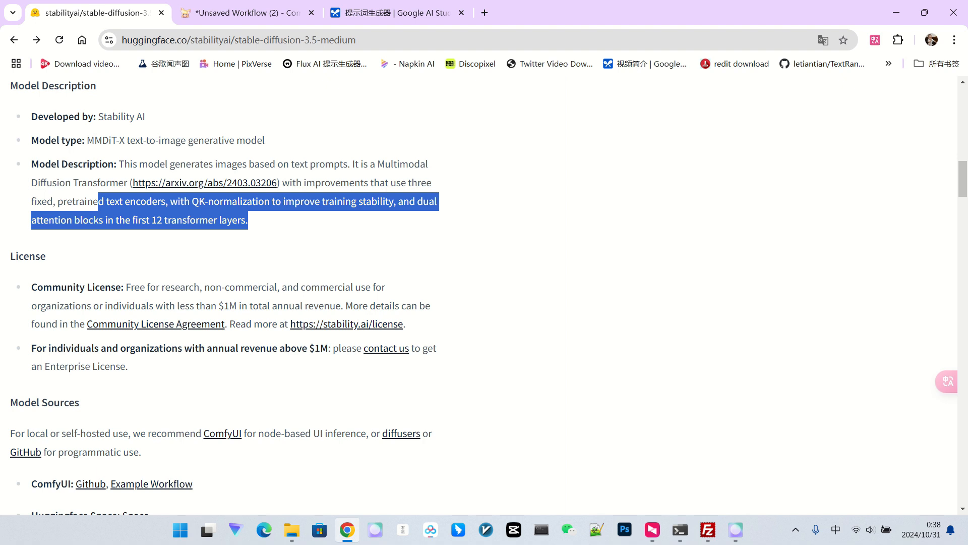
pyautogui.scroll(-8, 225, 298)
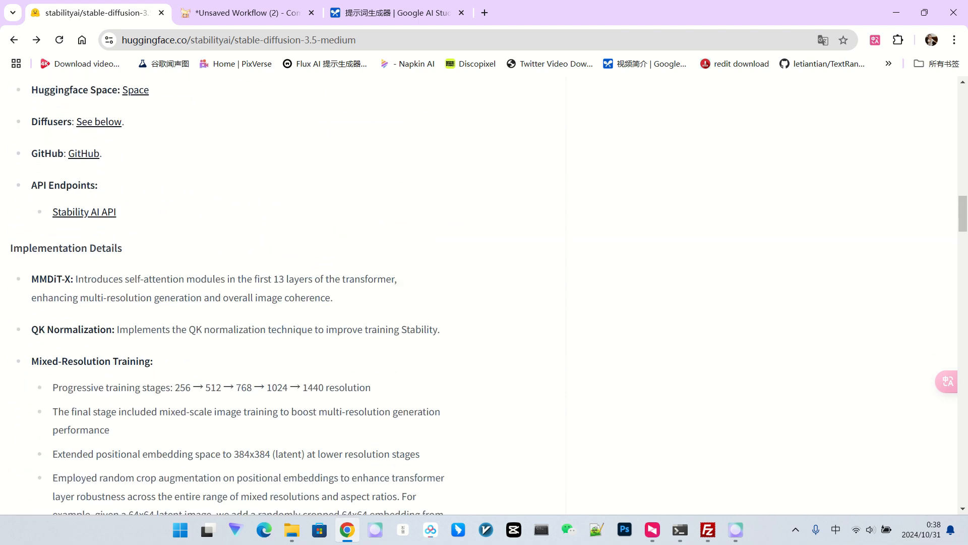
pyautogui.scroll(-4, 225, 298)
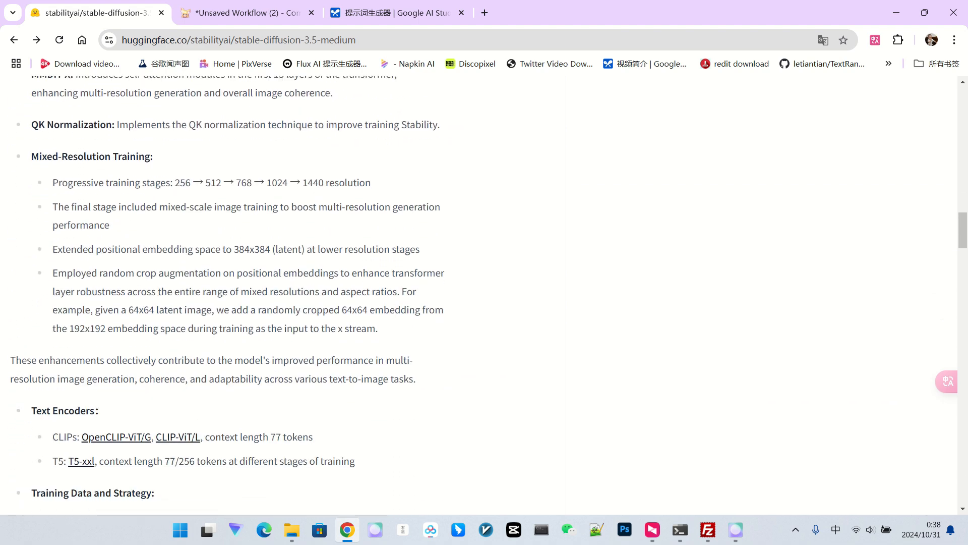
pyautogui.scroll(-4, 225, 298)
pyautogui.scroll(-1, 227, 297)
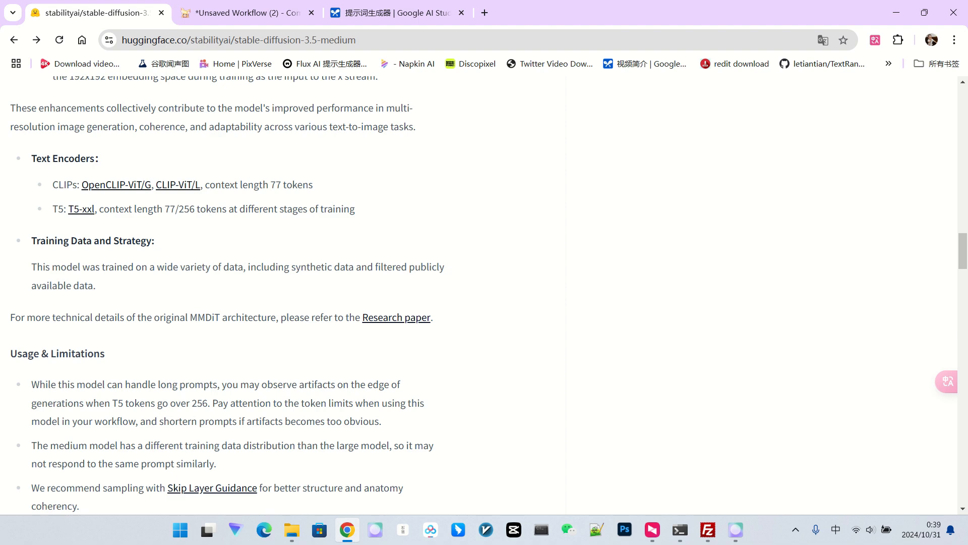
pyautogui.scroll(-2, 484, 295)
pyautogui.moveTo(144, 277); pyautogui.dragTo(211, 277)
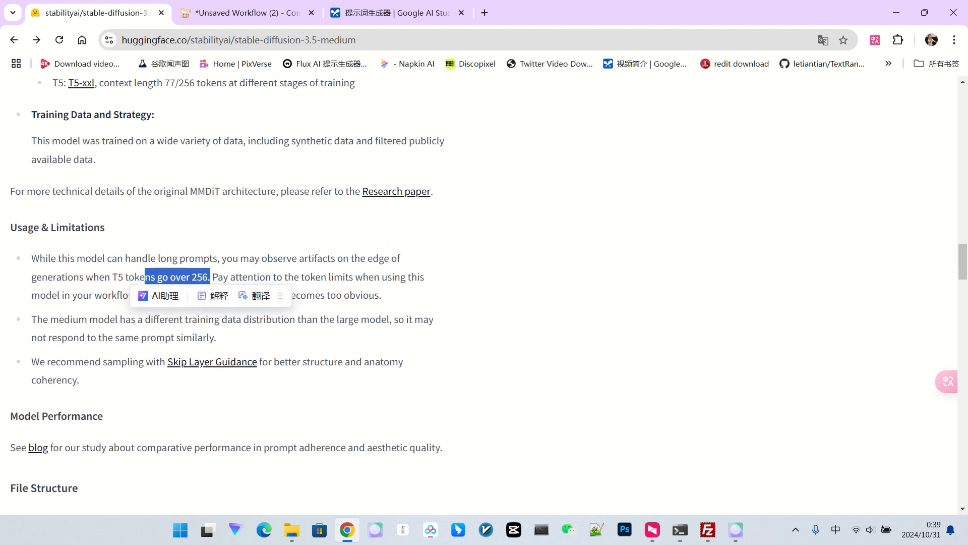
pyautogui.scroll(-3, 484, 295)
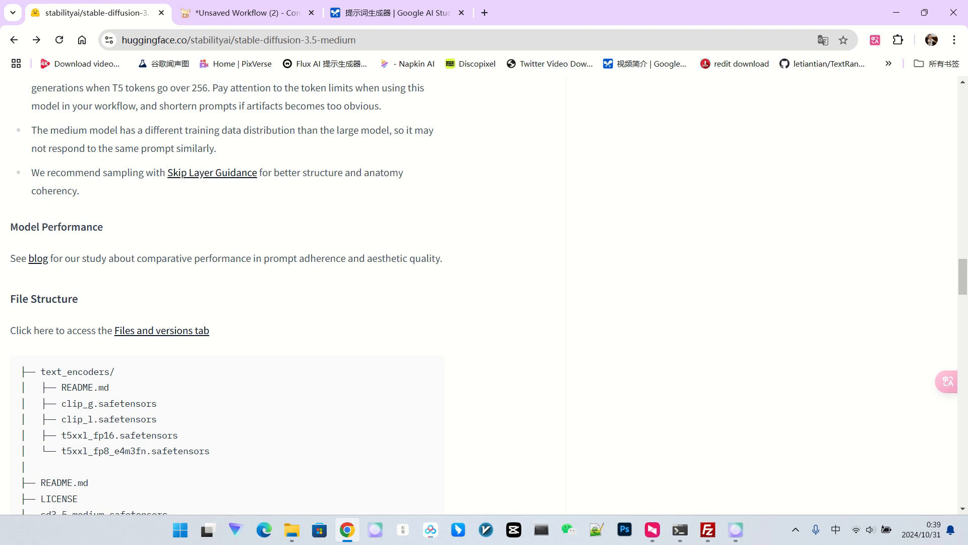
pyautogui.scroll(1, 484, 295)
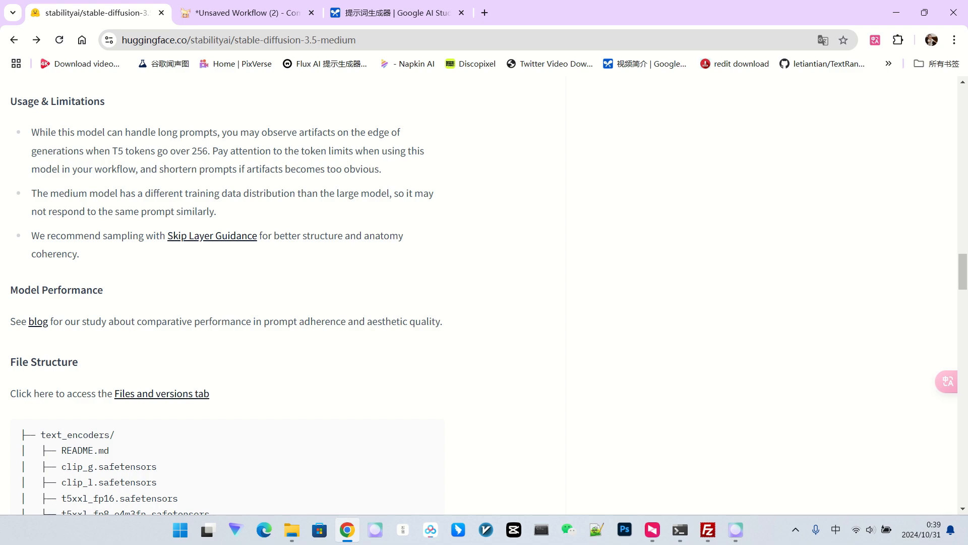
pyautogui.scroll(15, 484, 295)
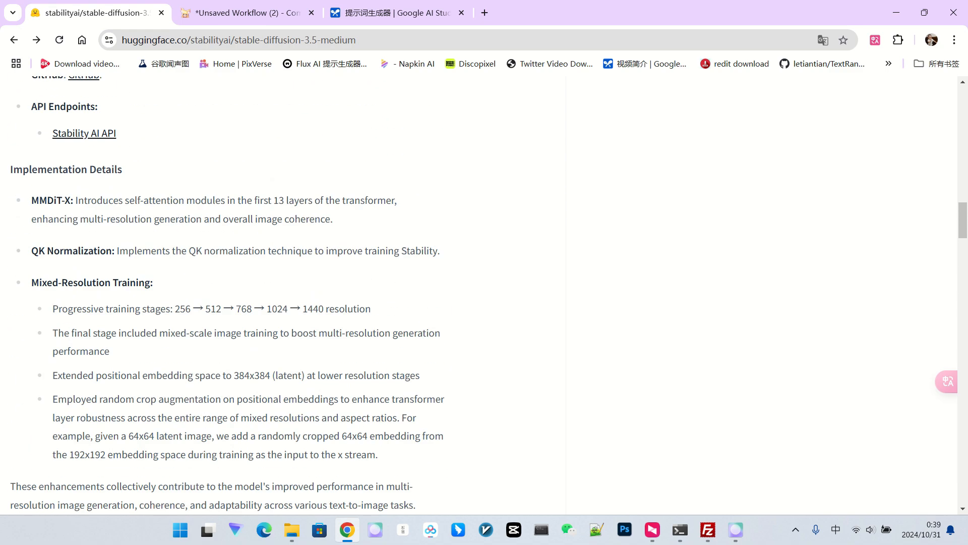
pyautogui.scroll(6, 484, 295)
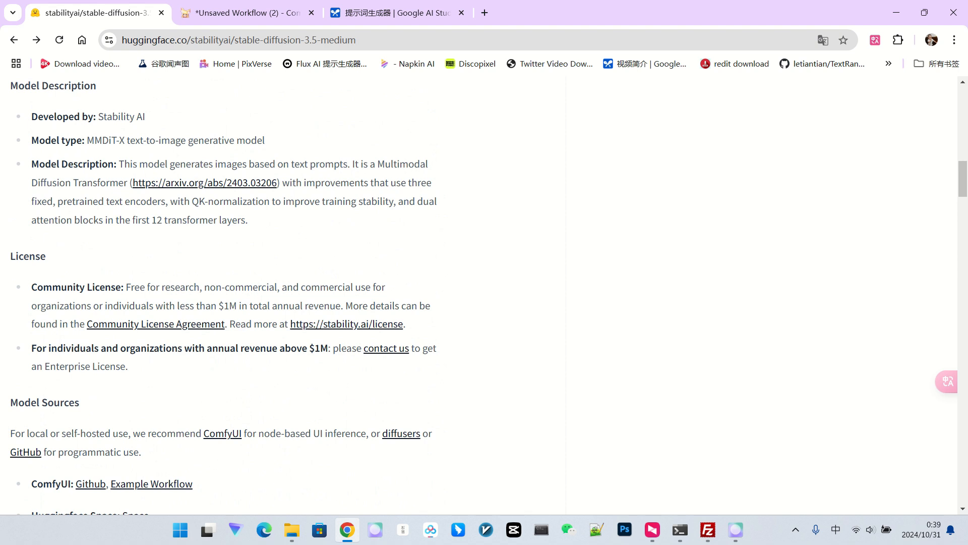
# - Skim the model card's file structure, diffusers usage and quantization sections, and return to the start of the page
pyautogui.scroll(-11, 484, 295)
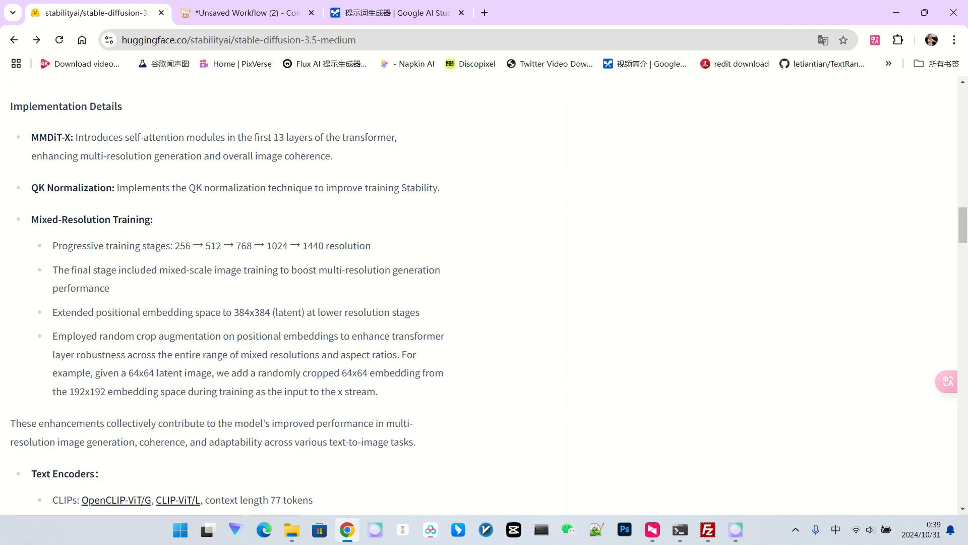
pyautogui.scroll(-15, 484, 295)
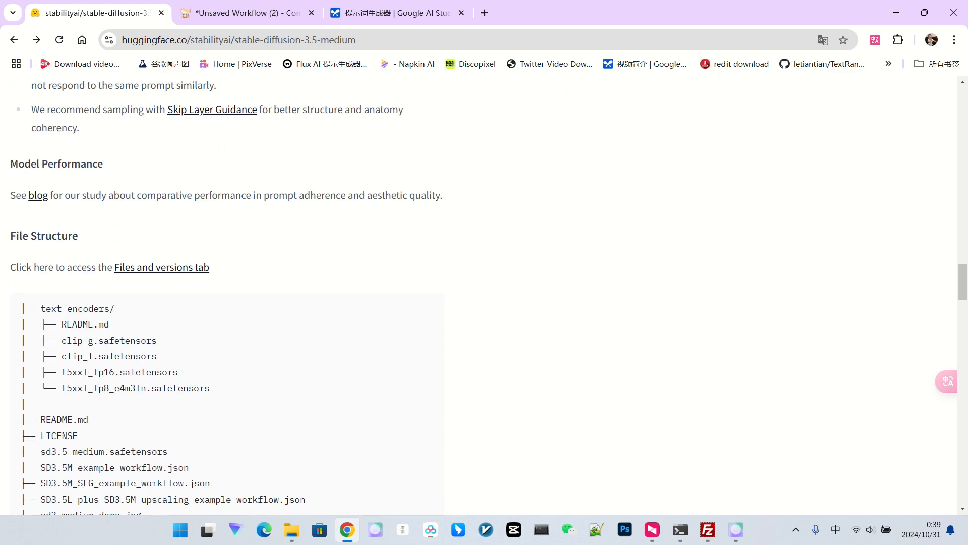
pyautogui.scroll(-15, 484, 295)
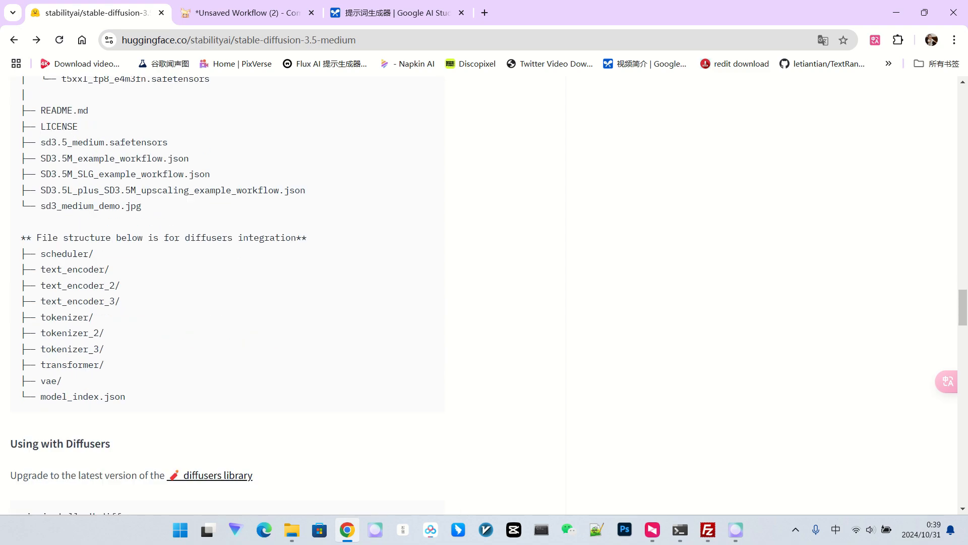
pyautogui.scroll(-14, 484, 295)
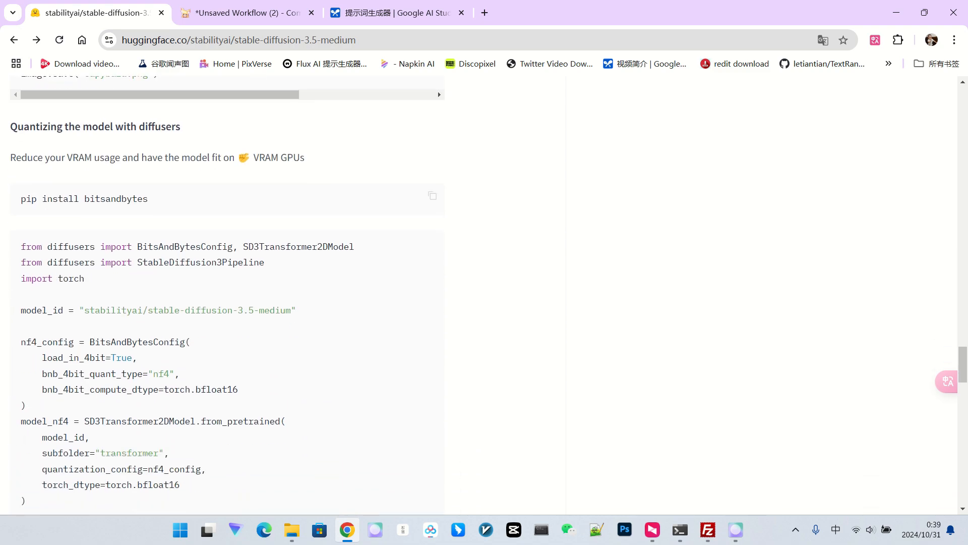
pyautogui.scroll(20, 484, 295)
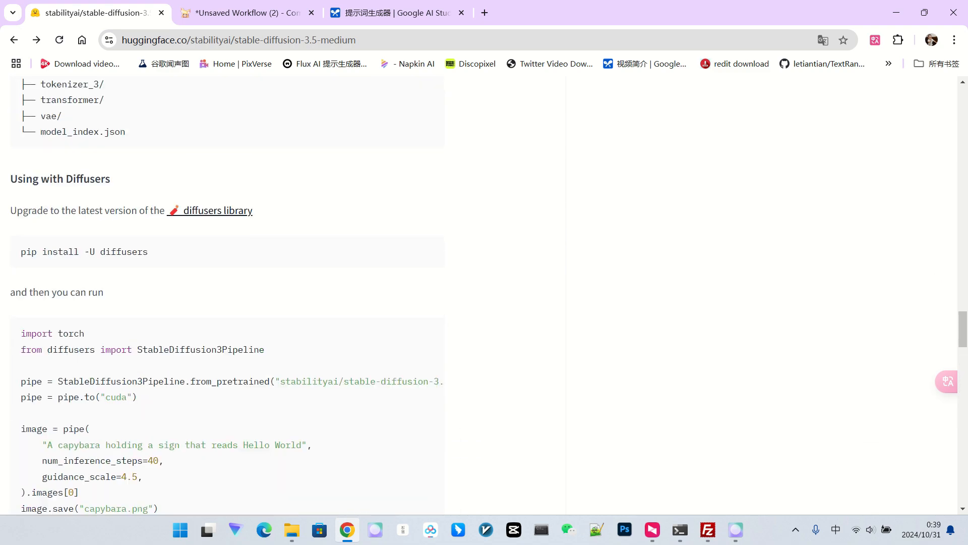
pyautogui.scroll(20, 484, 295)
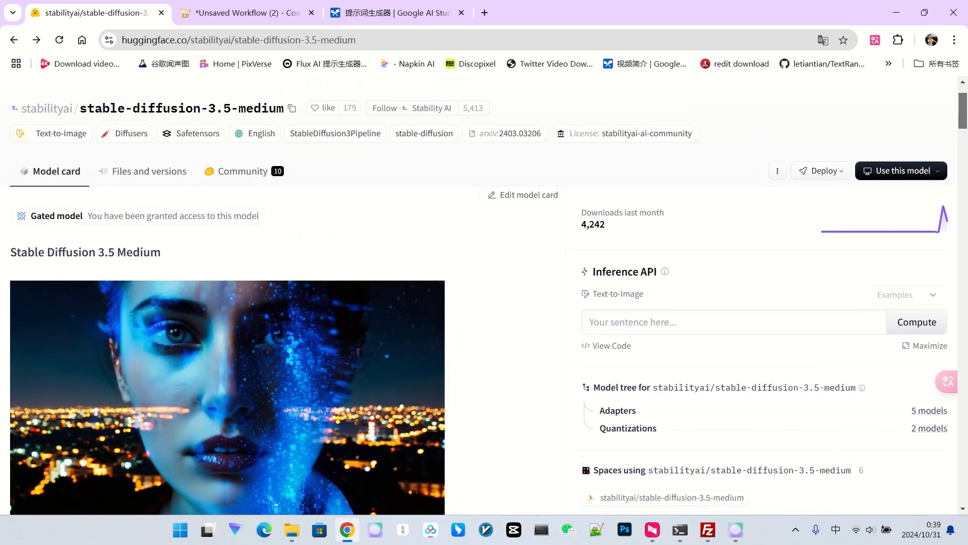
# - Open the stable-diffusion-3.5-medium repository's file list and download SD3.5M_example_workflow.json
pyautogui.click(243, 172)
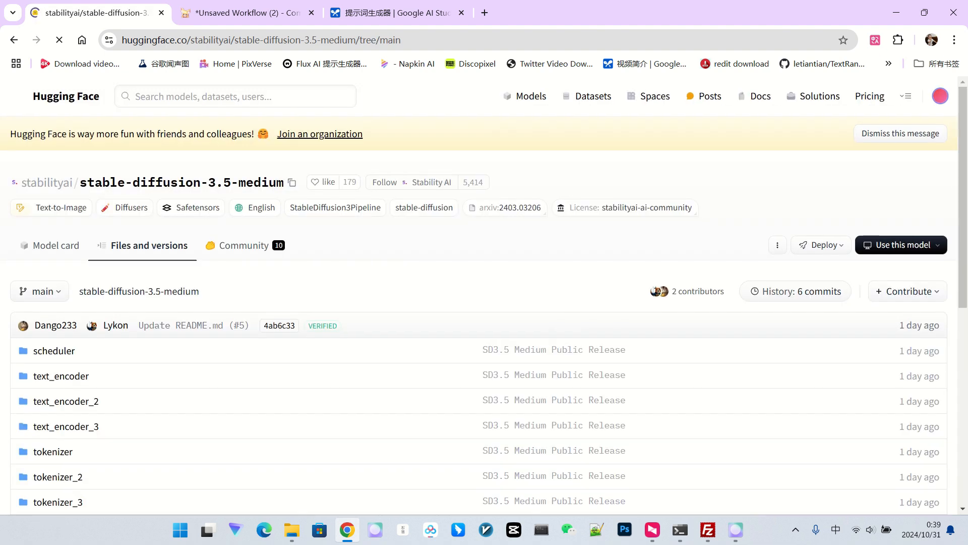
pyautogui.scroll(-5, 479, 292)
pyautogui.scroll(-3, 479, 292)
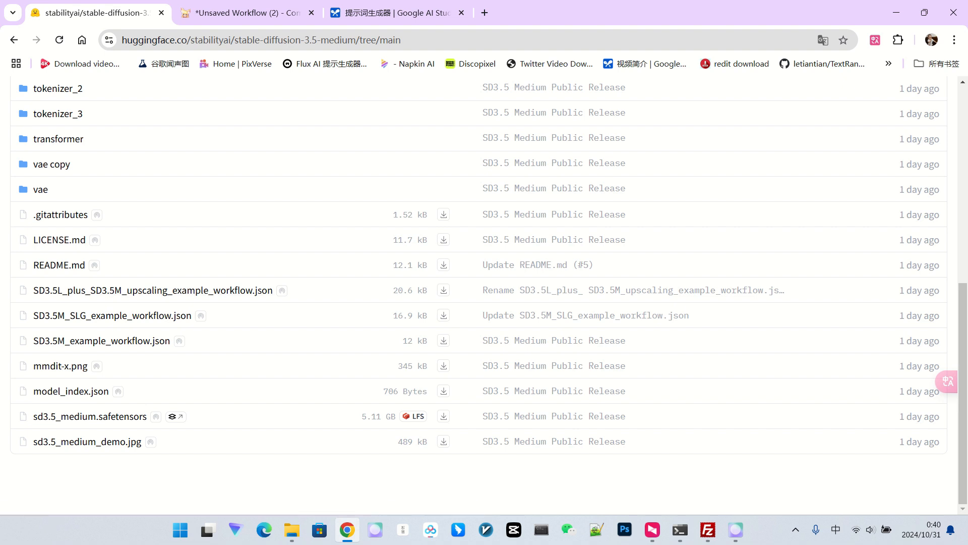
pyautogui.scroll(1, 152, 290)
pyautogui.scroll(-1, 152, 290)
pyautogui.scroll(7, 58, 178)
pyautogui.scroll(-6, 58, 178)
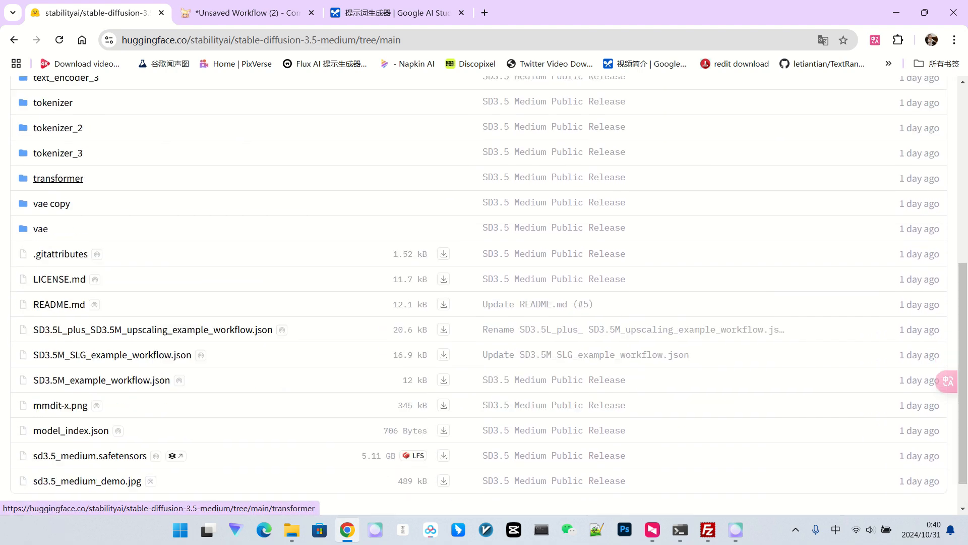
pyautogui.scroll(3, 58, 177)
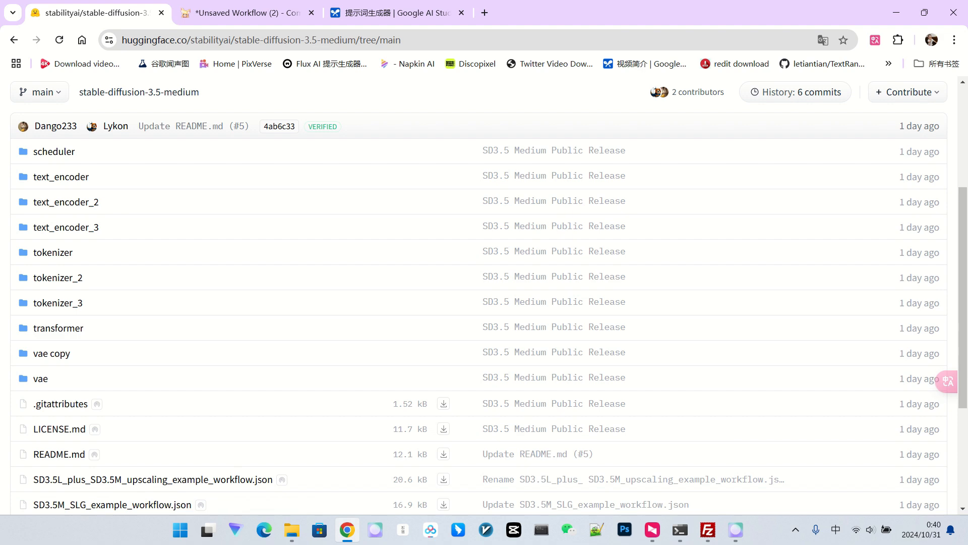
pyautogui.scroll(-3, 101, 383)
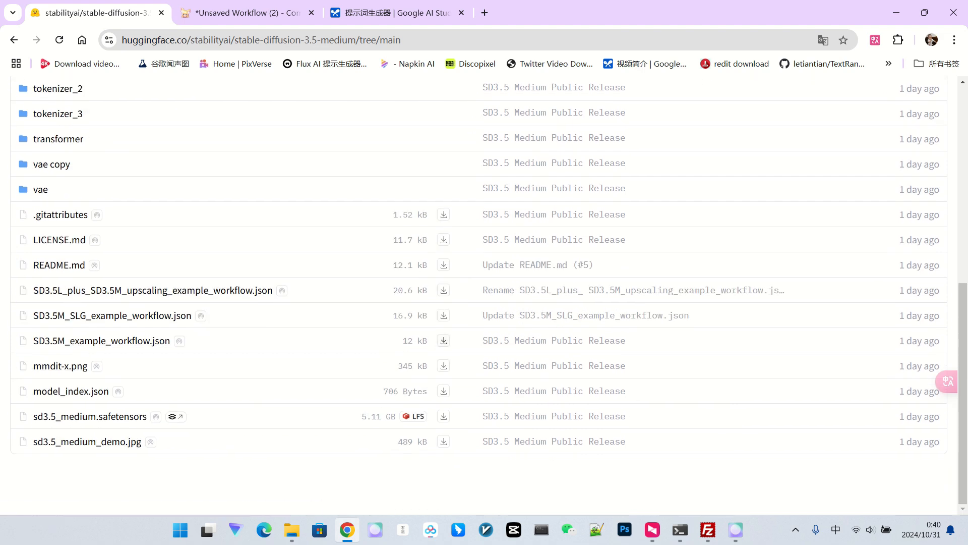
pyautogui.click(444, 340)
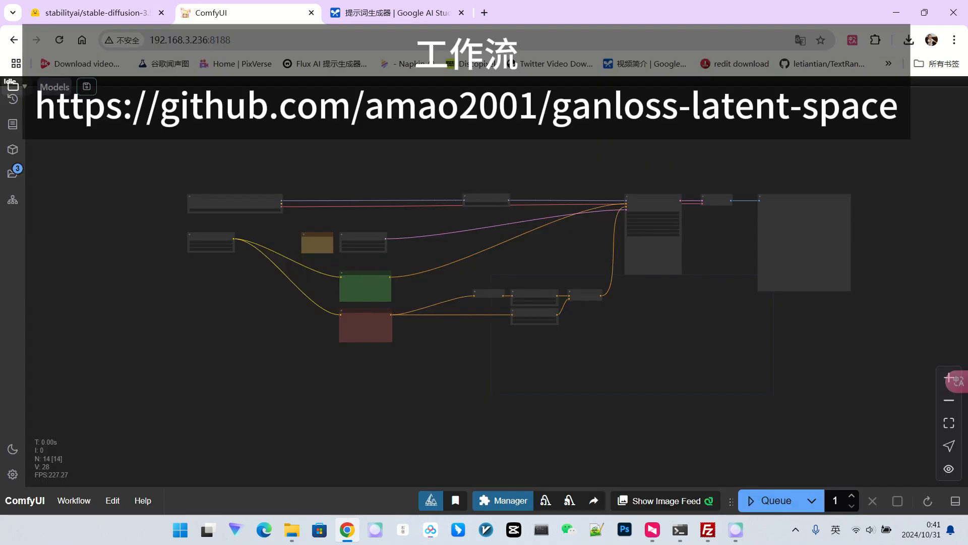
# - Examine the SD3.5 Medium workflow in ComfyUI, checking the Load Checkpoint node's model and the TripleCLIPLoader's three encoder files
pyautogui.moveTo(458, 373); pyautogui.dragTo(403, 368)
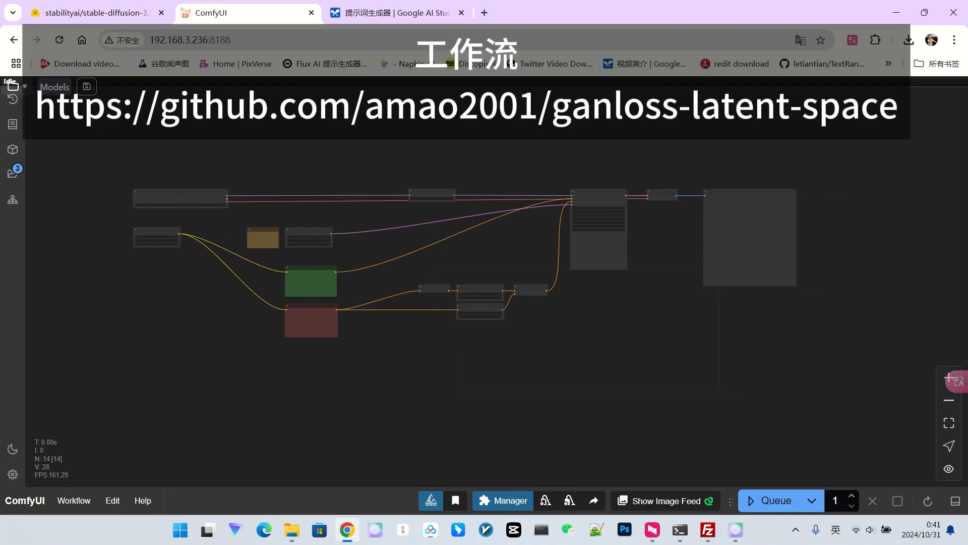
pyautogui.scroll(2, 642, 324)
pyautogui.moveTo(641, 324); pyautogui.dragTo(685, 337)
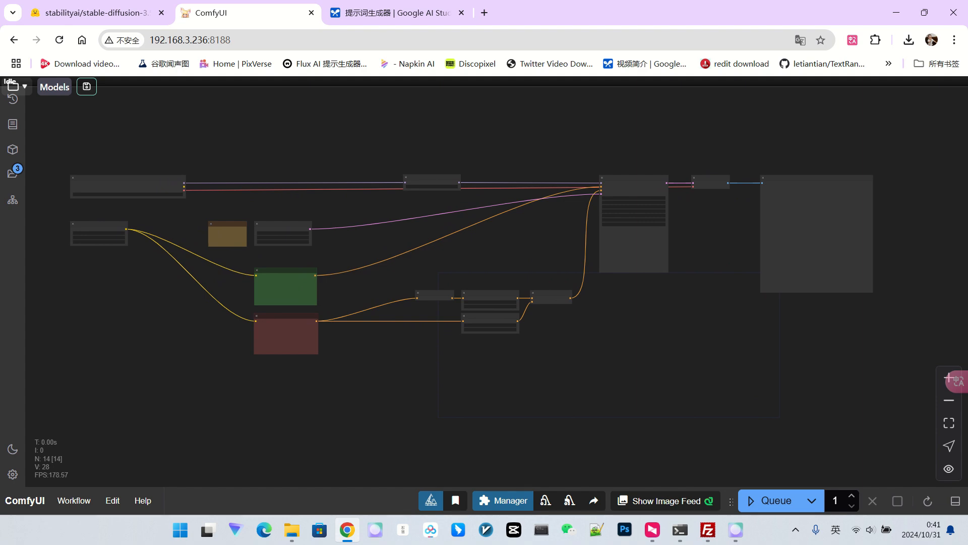
pyautogui.scroll(12, 70, 184)
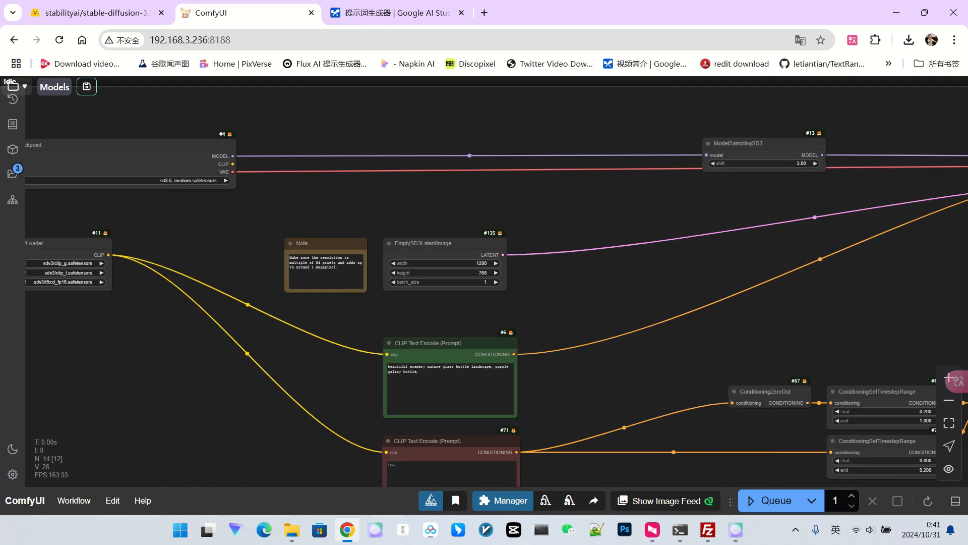
pyautogui.moveTo(429, 225); pyautogui.dragTo(350, 233)
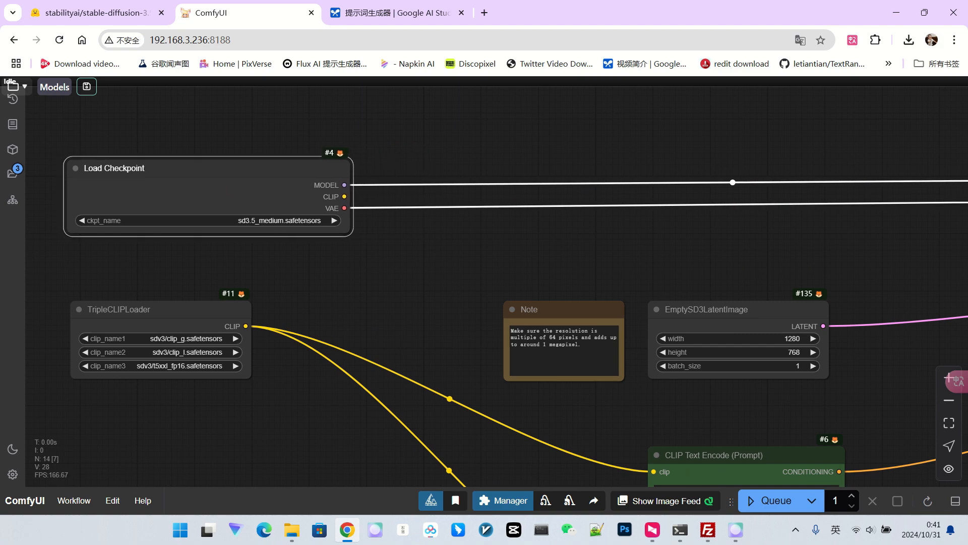
pyautogui.click(275, 221)
pyautogui.click(322, 324)
pyautogui.moveTo(384, 303); pyautogui.dragTo(407, 287)
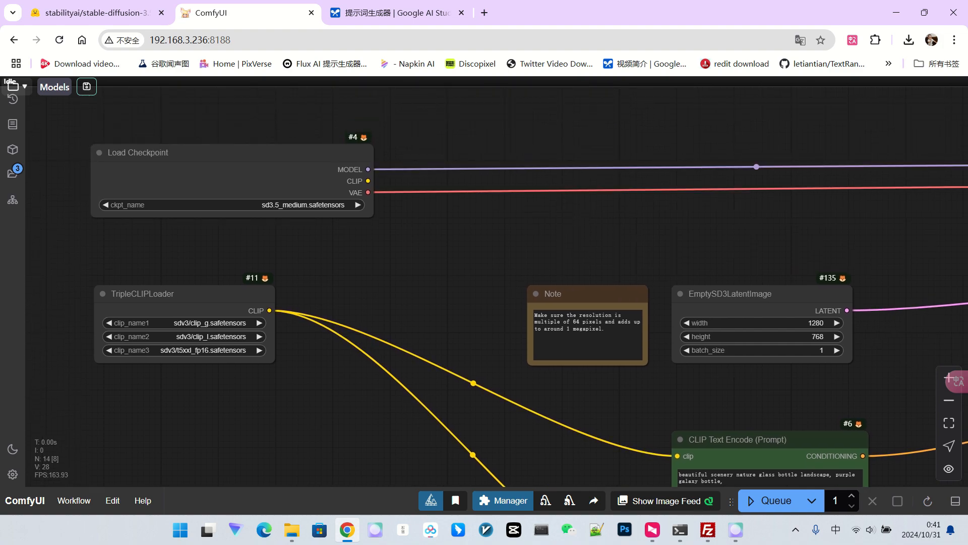
pyautogui.scroll(3, 352, 289)
pyautogui.moveTo(351, 288); pyautogui.dragTo(478, 257)
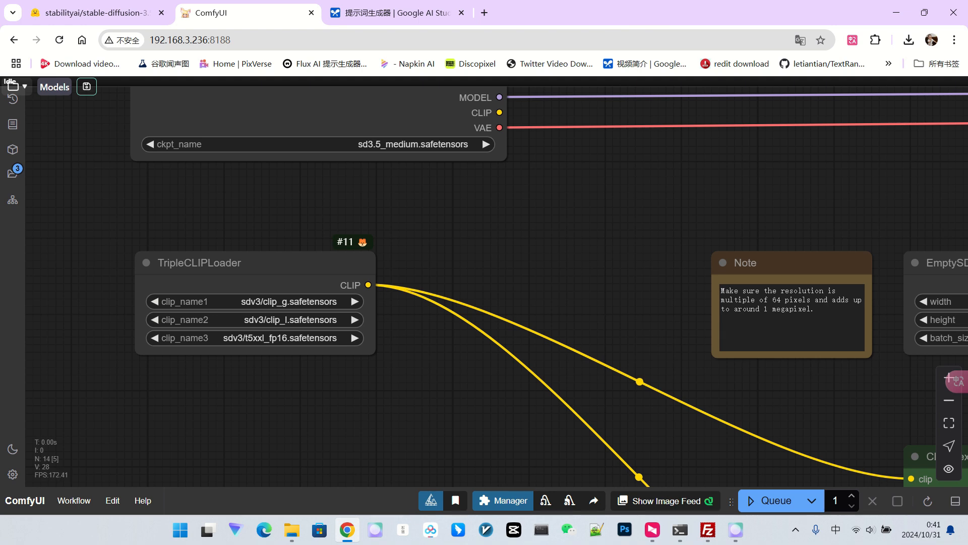
# - Set the TripleCLIPLoader's encoders to clip_g.safetensors, clip_l.safetensors and t5xxl_fp8_e4m3fn.safetensors
pyautogui.click(282, 301)
pyautogui.click(333, 372)
pyautogui.click(293, 301)
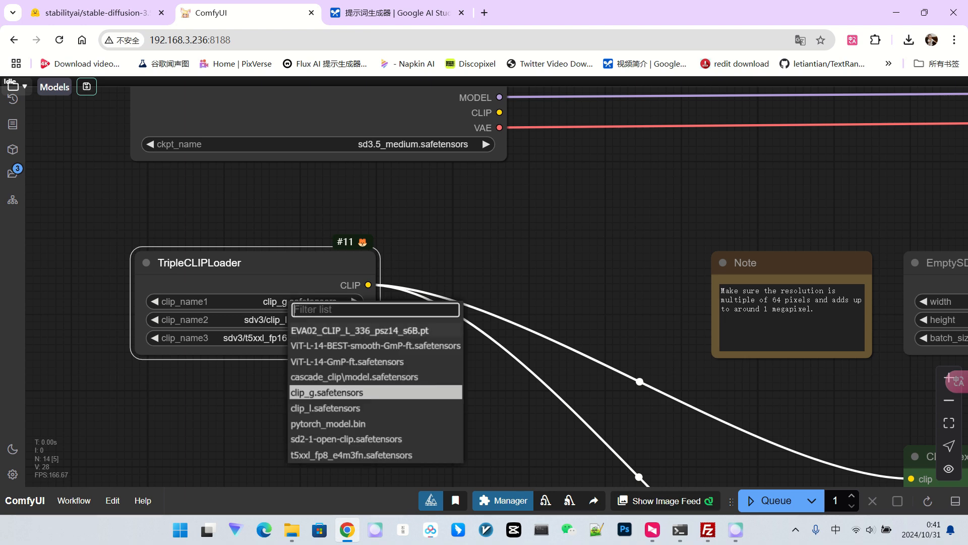
pyautogui.click(325, 408)
pyautogui.click(277, 330)
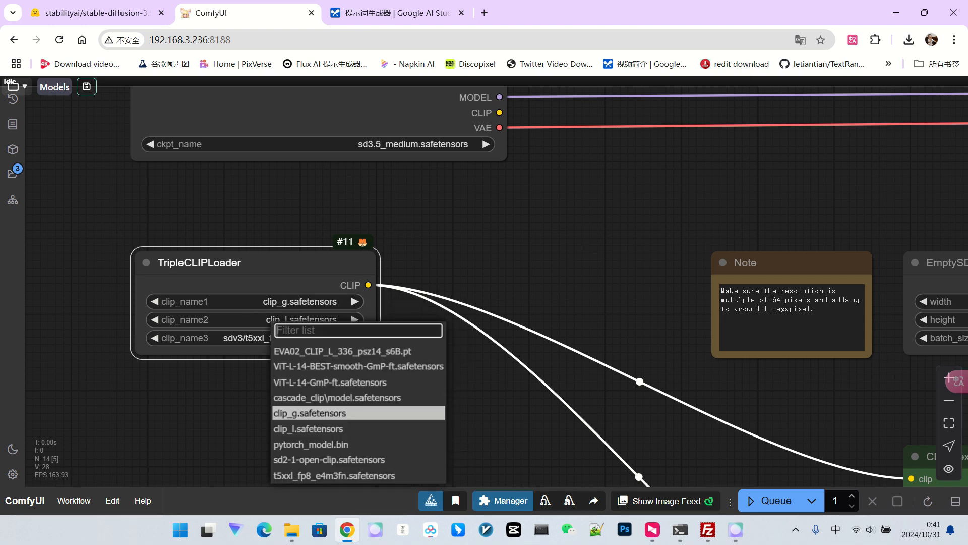
pyautogui.click(333, 475)
pyautogui.scroll(-3, 413, 373)
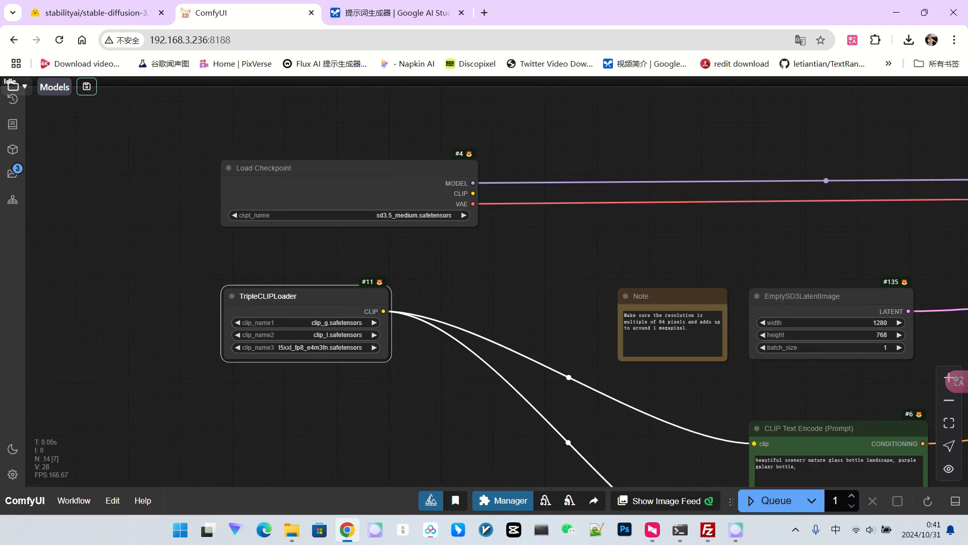
# - Read the Note beside the EmptySD3LatentImage node, highlighting its required pixel multiple for the resolution
pyautogui.moveTo(600, 317); pyautogui.dragTo(337, 236)
pyautogui.scroll(-3, 338, 235)
pyautogui.scroll(8, 339, 234)
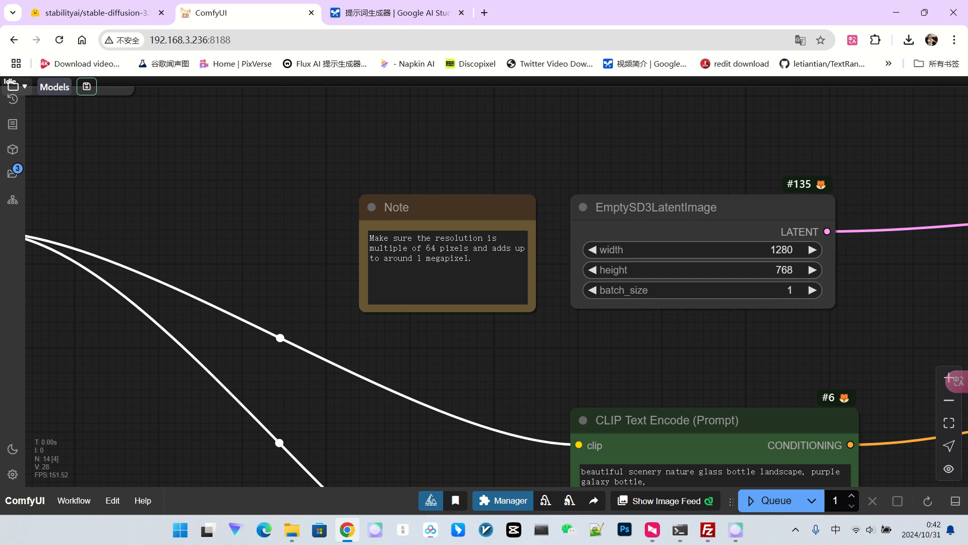
pyautogui.moveTo(426, 248); pyautogui.dragTo(432, 248)
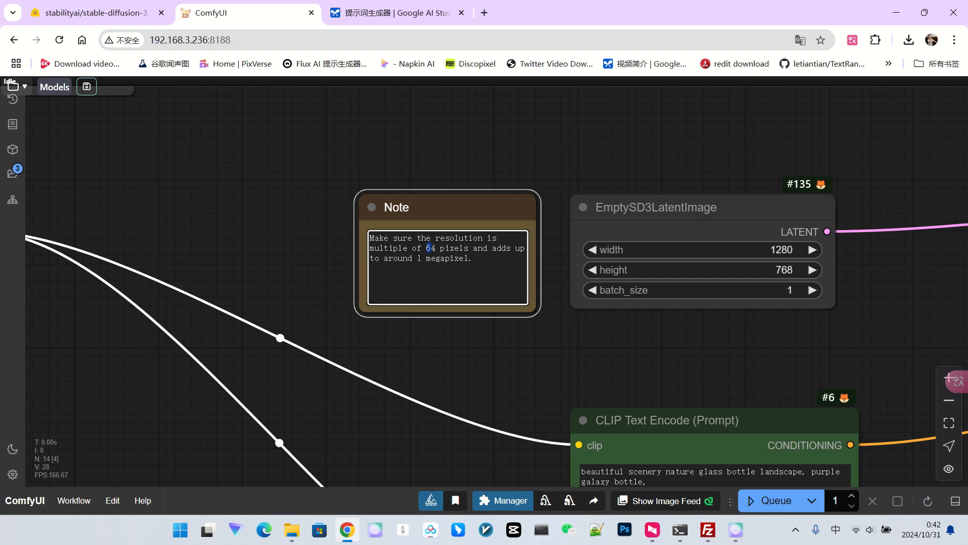
pyautogui.click(511, 248)
pyautogui.scroll(-4, 338, 254)
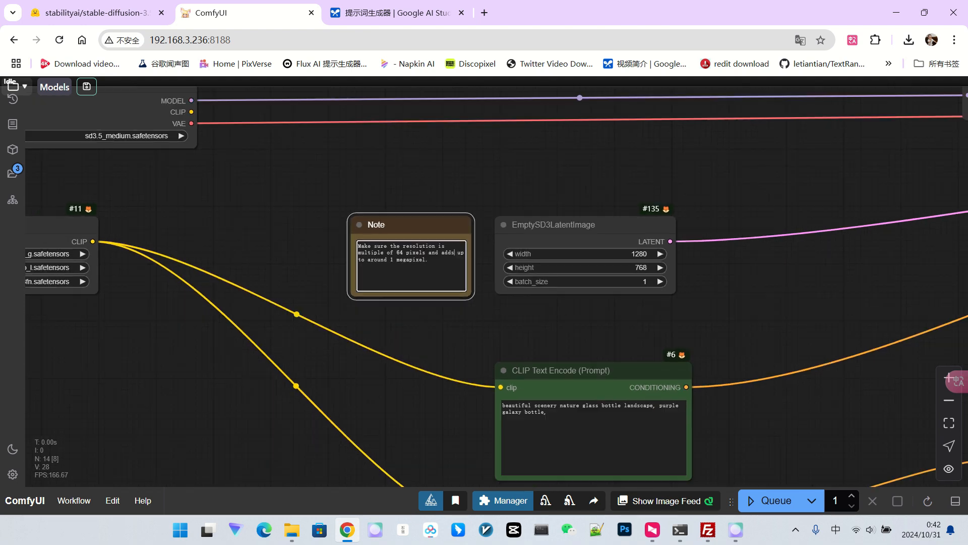
# - Examine the EmptySD3LatentImage node's width, height and batch size against the neighbouring resolution note
pyautogui.moveTo(698, 265); pyautogui.dragTo(512, 257)
pyautogui.scroll(4, 512, 257)
pyautogui.scroll(3, 513, 263)
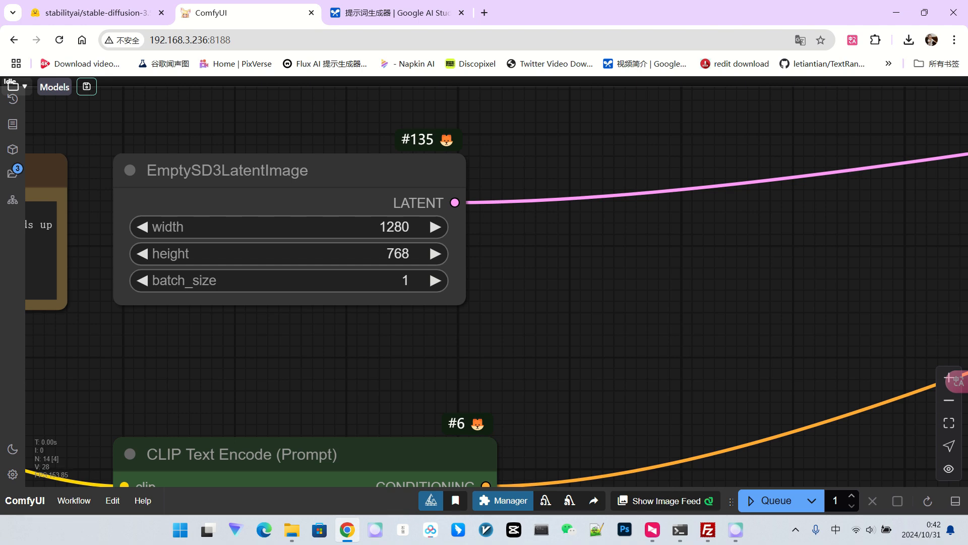
pyautogui.scroll(-3, 439, 246)
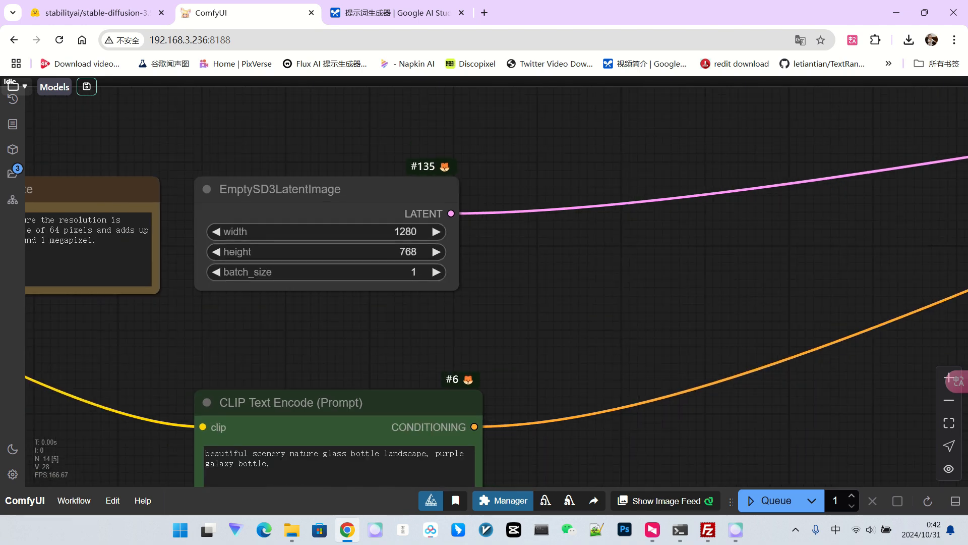
pyautogui.scroll(-5, 539, 248)
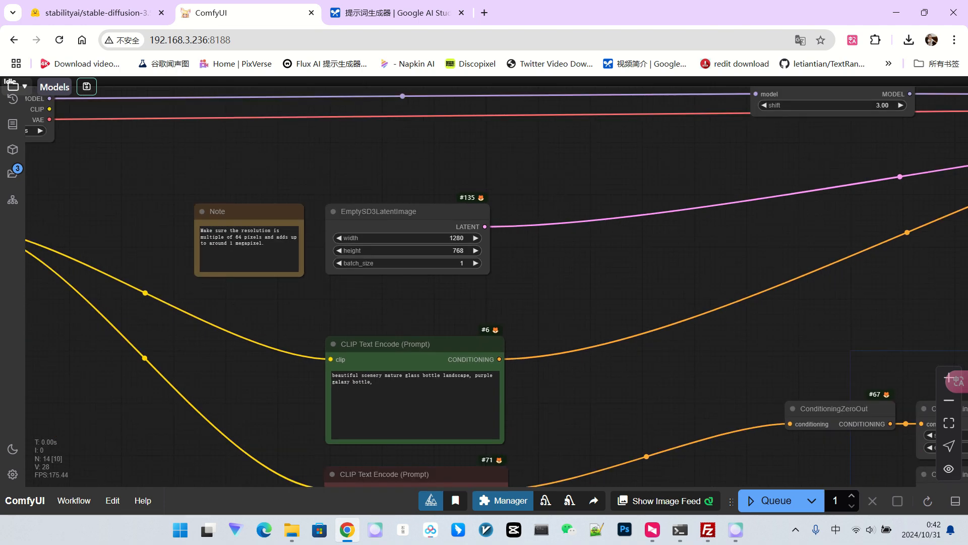
pyautogui.scroll(4, 530, 243)
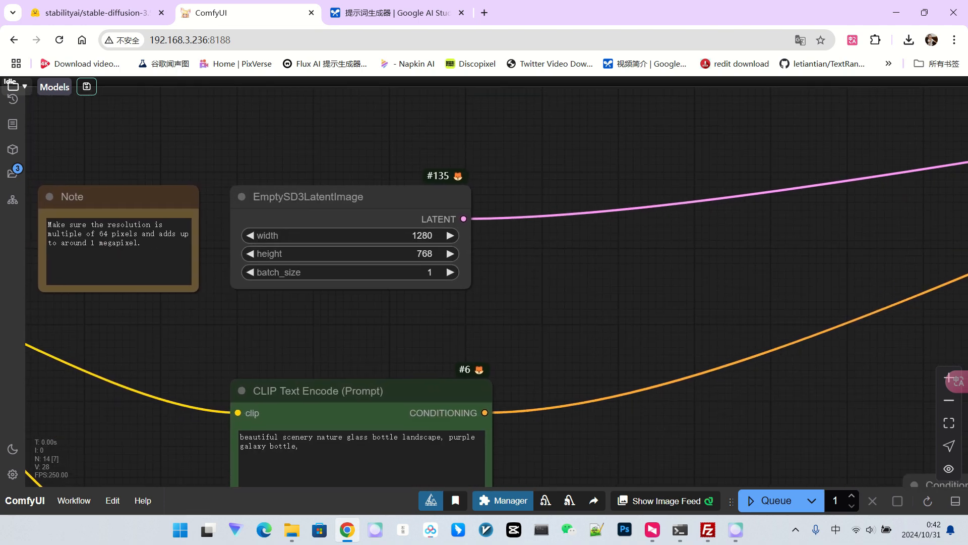
pyautogui.scroll(-3, 647, 284)
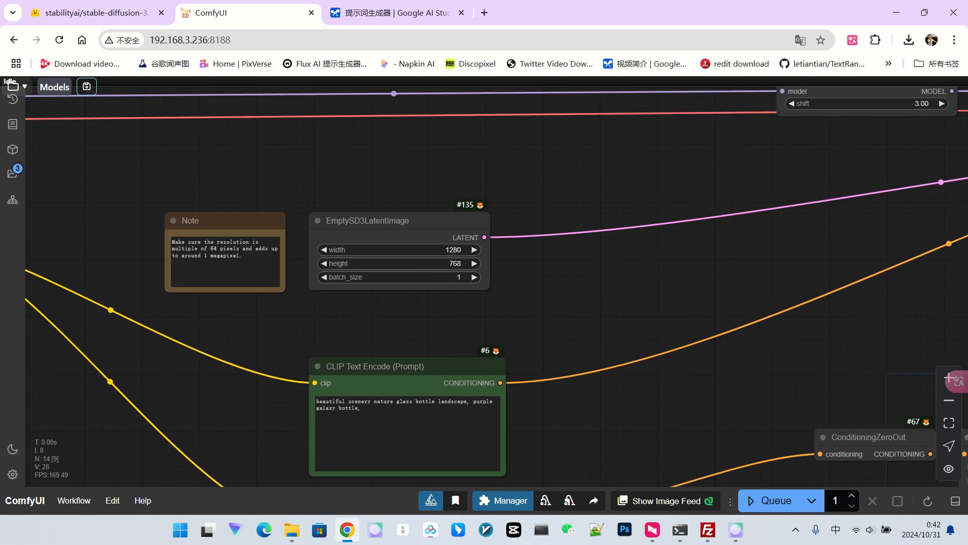
pyautogui.scroll(-3, 637, 283)
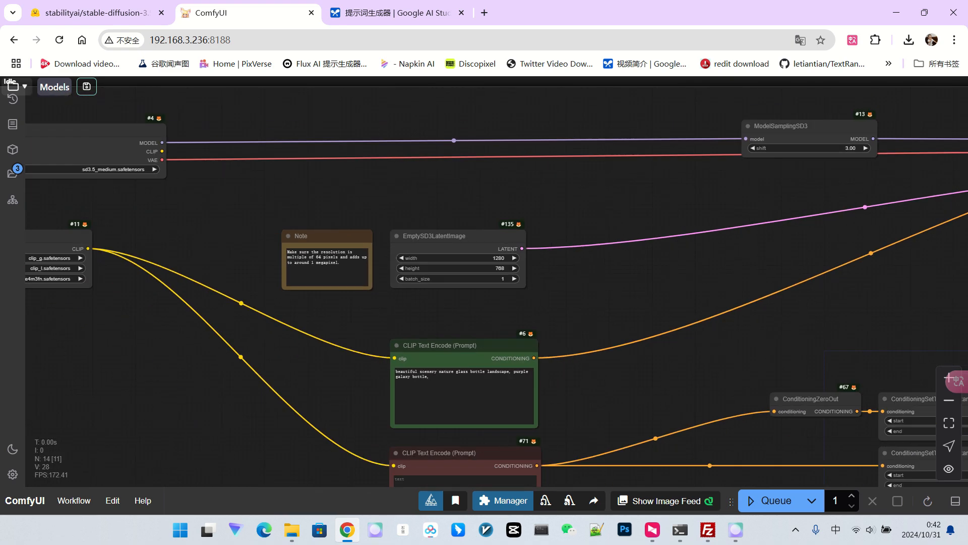
# - Inspect the ModelSamplingSD3 node, its shift setting and its link to the KSampler
pyautogui.moveTo(637, 282); pyautogui.dragTo(506, 294)
pyautogui.scroll(2, 643, 229)
pyautogui.scroll(-2, 505, 294)
pyautogui.scroll(8, 796, 143)
pyautogui.click(625, 139)
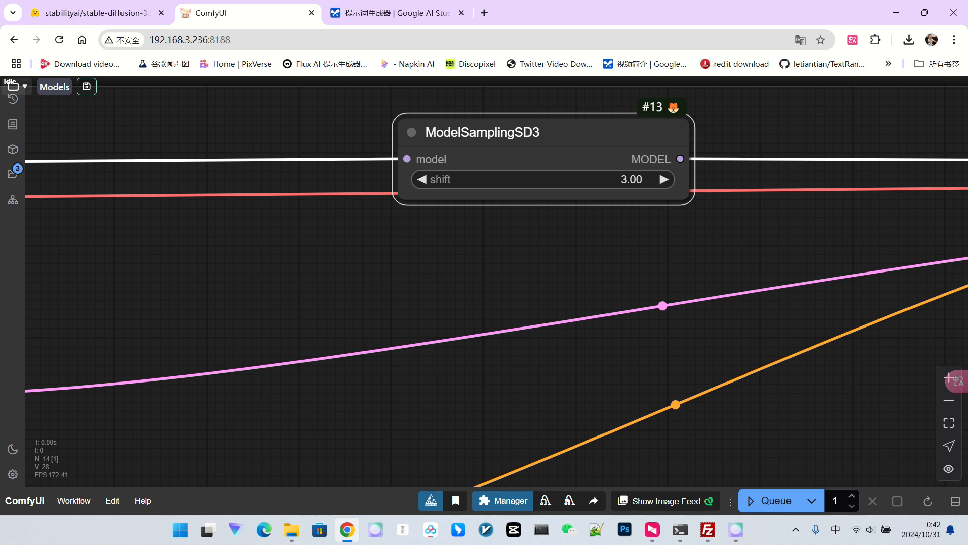
pyautogui.scroll(-8, 584, 238)
pyautogui.moveTo(584, 238); pyautogui.dragTo(340, 219)
pyautogui.scroll(-2, 342, 222)
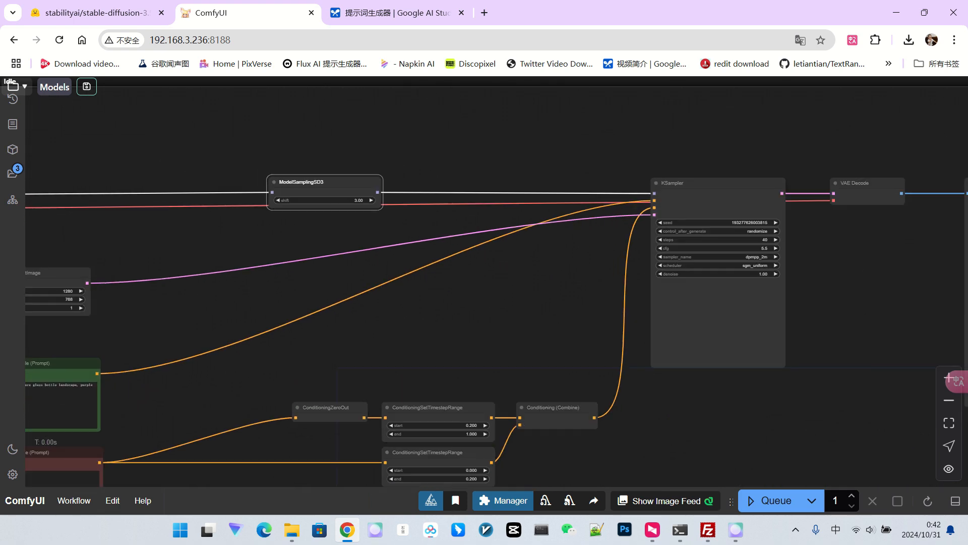
# - Inspect the ConditioningZeroOut node and its connection to the ConditioningSetTimestepRange node
pyautogui.scroll(-1, 356, 228)
pyautogui.moveTo(168, 391); pyautogui.dragTo(225, 230)
pyautogui.scroll(3, 331, 256)
pyautogui.scroll(4, 372, 248)
pyautogui.moveTo(372, 248); pyautogui.dragTo(325, 244)
pyautogui.scroll(3, 162, 267)
pyautogui.scroll(-2, 394, 243)
pyautogui.click(432, 219)
pyautogui.scroll(5, 569, 209)
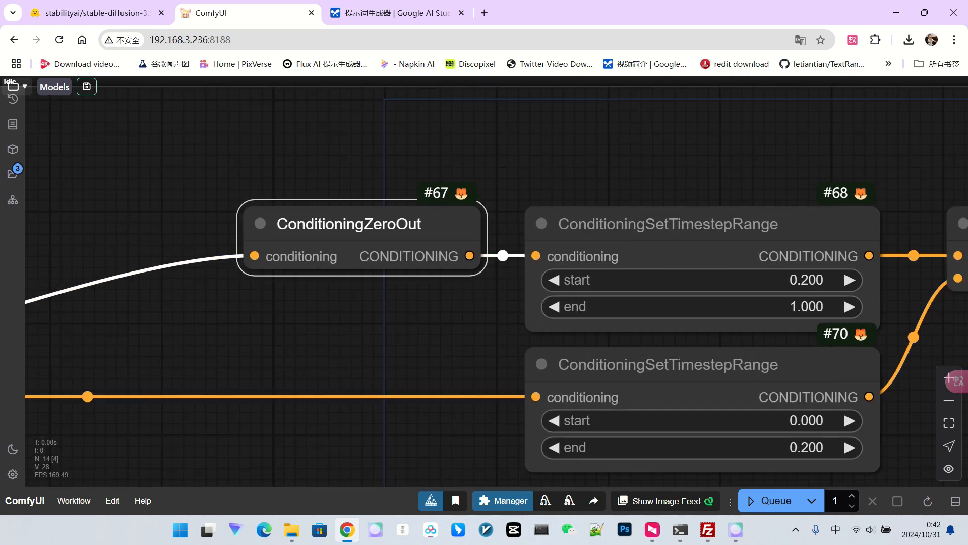
pyautogui.scroll(-8, 678, 187)
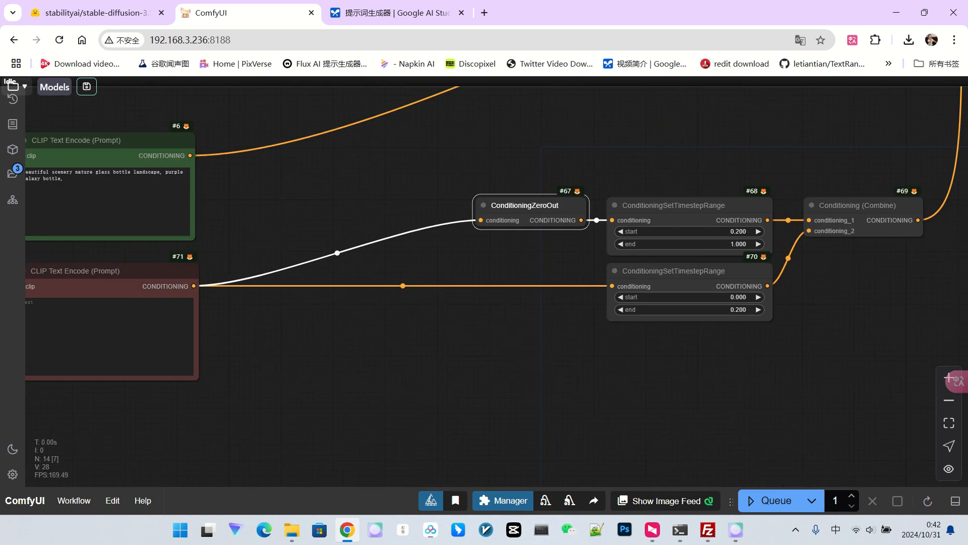
# - Compare the start and end ranges of the two ConditioningSetTimestepRange nodes fed by the negative prompt
pyautogui.click(678, 272)
pyautogui.scroll(2, 753, 331)
pyautogui.moveTo(804, 249); pyautogui.dragTo(616, 267)
pyautogui.scroll(4, 616, 267)
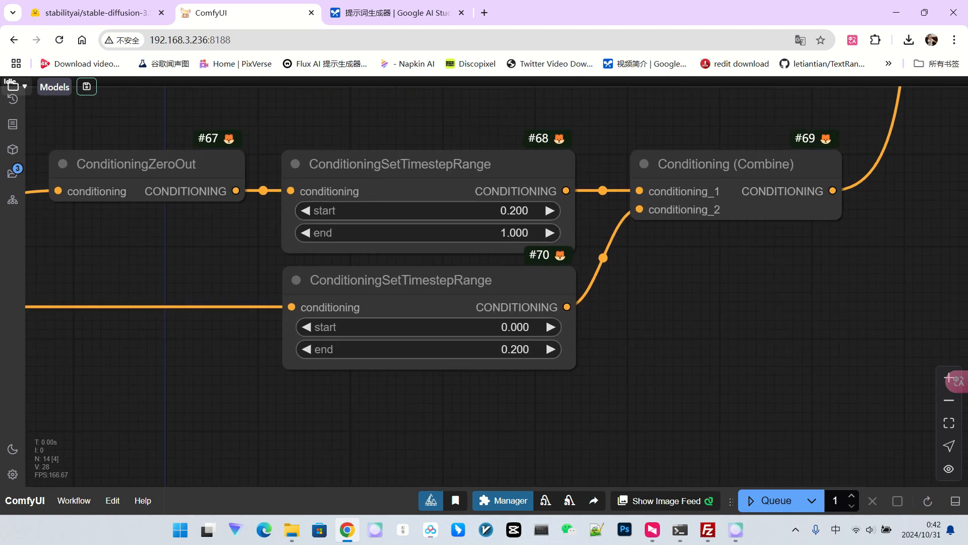
pyautogui.click(504, 166)
pyautogui.click(504, 282)
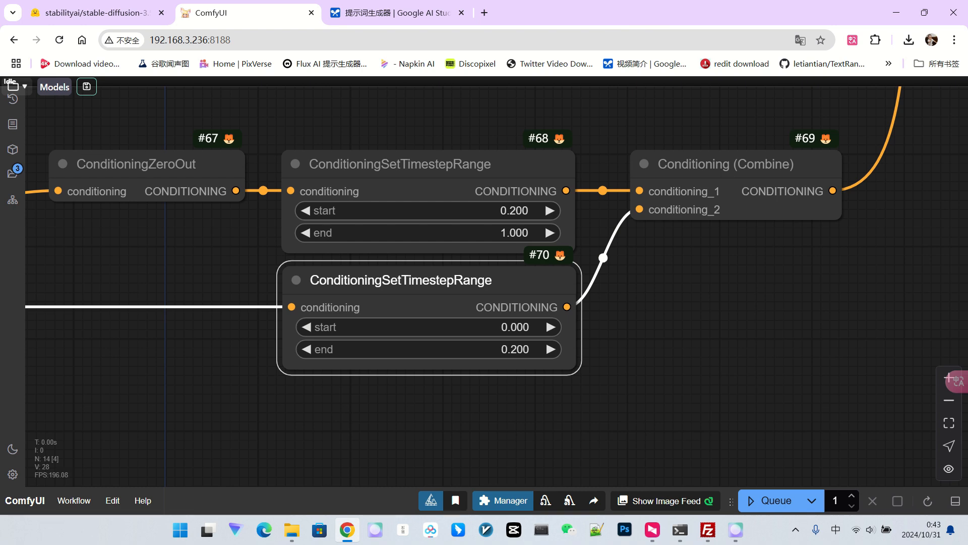
pyautogui.scroll(-3, 551, 295)
pyautogui.scroll(3, 539, 331)
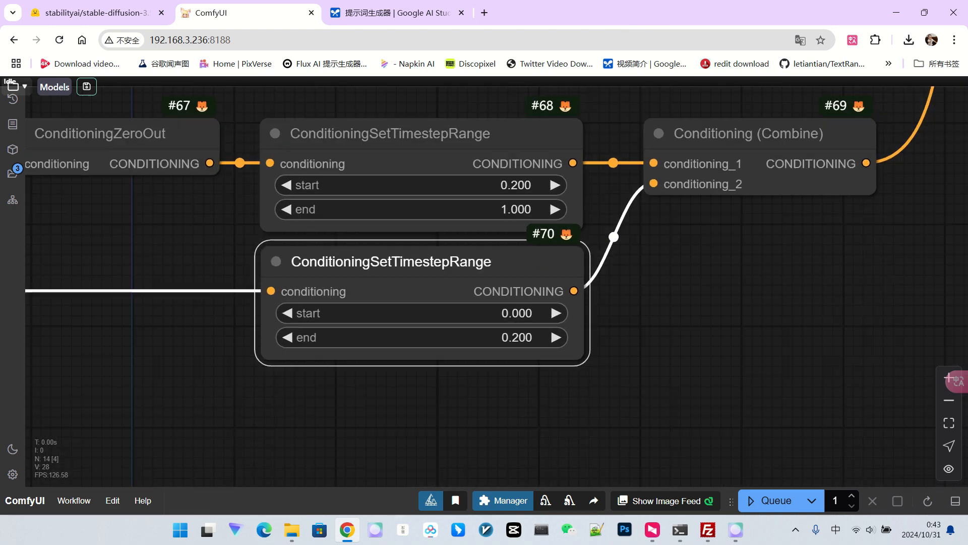
pyautogui.scroll(-10, 664, 326)
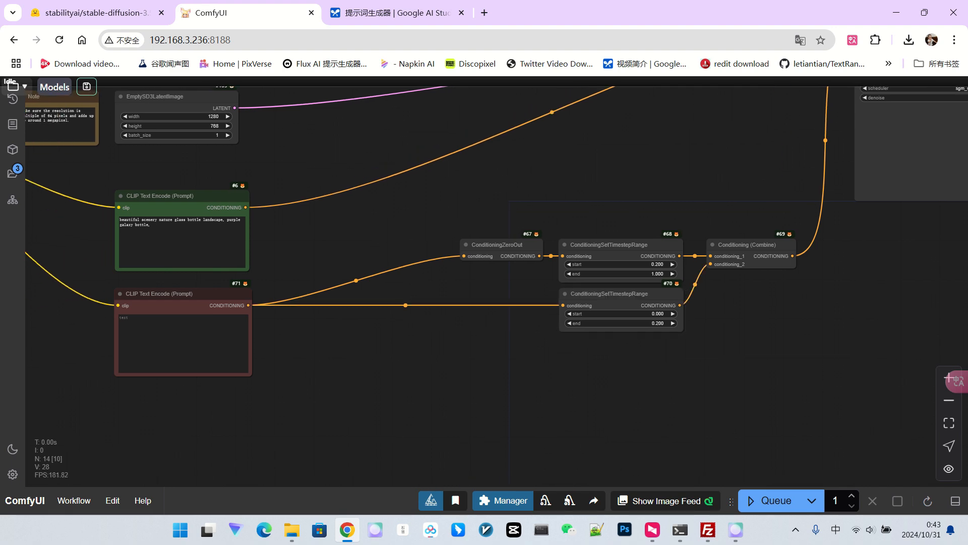
pyautogui.scroll(6, 189, 306)
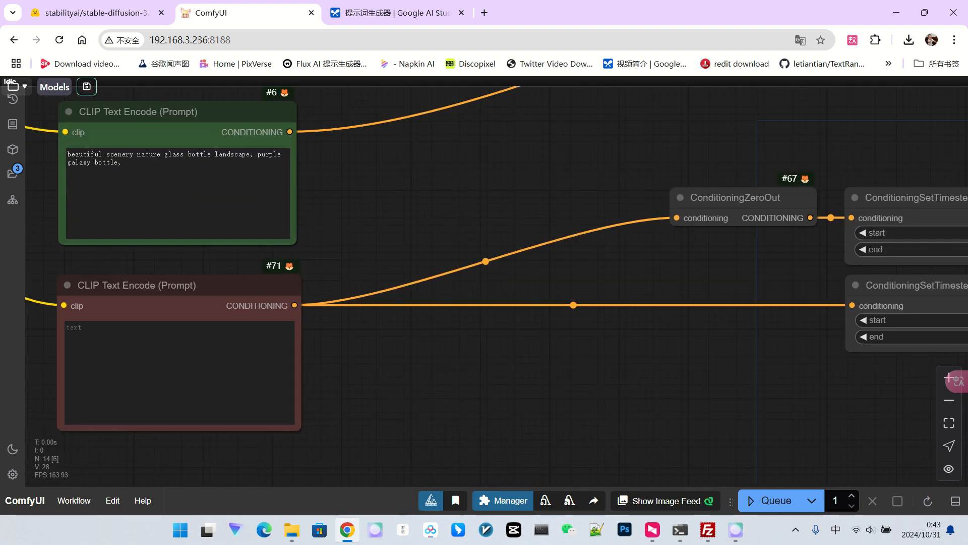
# - Trace both negative conditioning branches through their timestep range nodes into the Conditioning (Combine) node
pyautogui.moveTo(625, 366); pyautogui.dragTo(177, 399)
pyautogui.scroll(3, 443, 274)
pyautogui.click(386, 227)
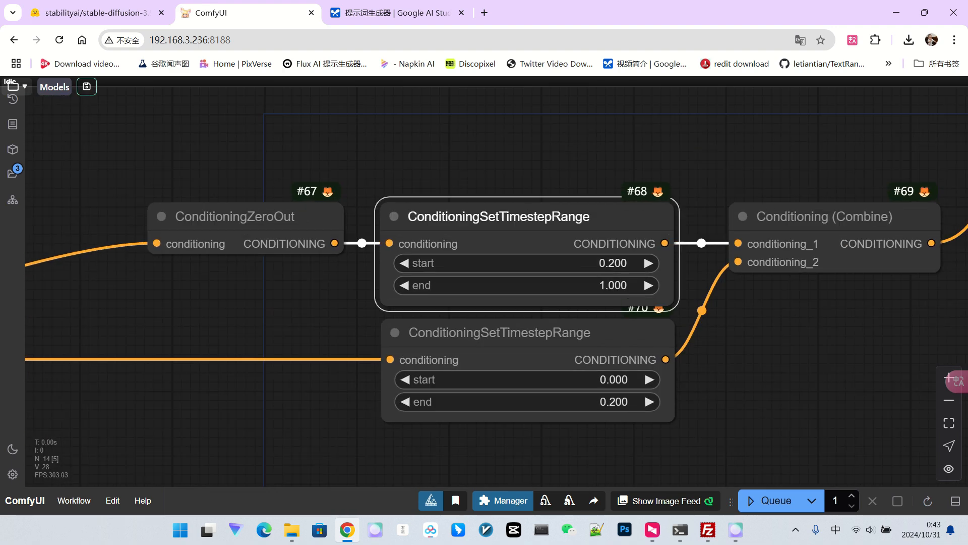
pyautogui.click(704, 217)
pyautogui.click(534, 218)
pyautogui.click(535, 333)
pyautogui.moveTo(827, 313); pyautogui.dragTo(649, 308)
pyautogui.scroll(3, 706, 213)
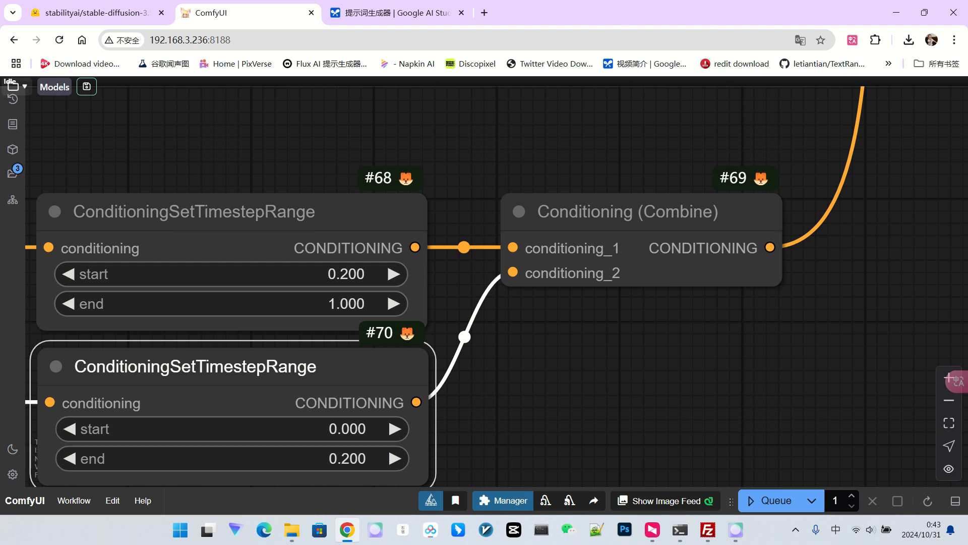
pyautogui.scroll(-3, 646, 208)
pyautogui.scroll(-3, 661, 216)
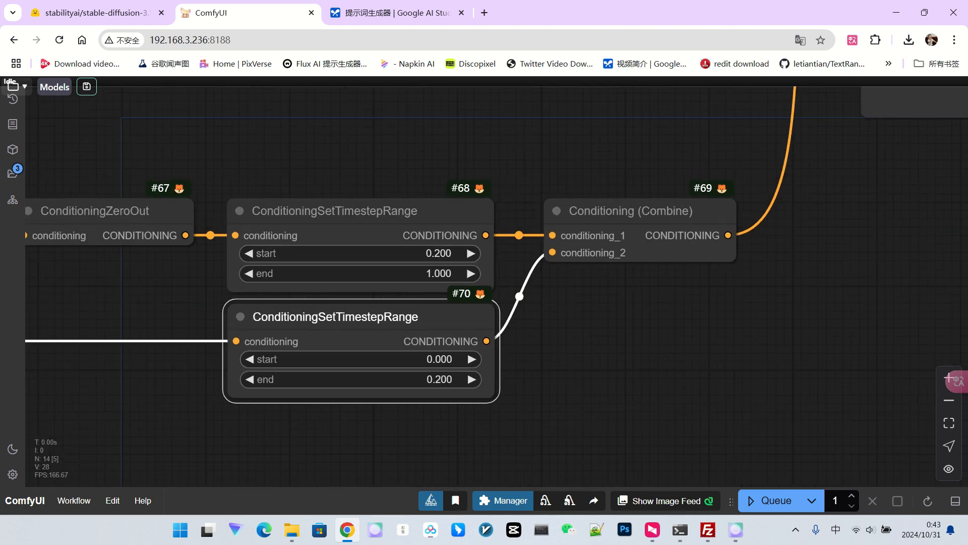
pyautogui.moveTo(705, 268); pyautogui.dragTo(624, 282)
pyautogui.scroll(2, 623, 283)
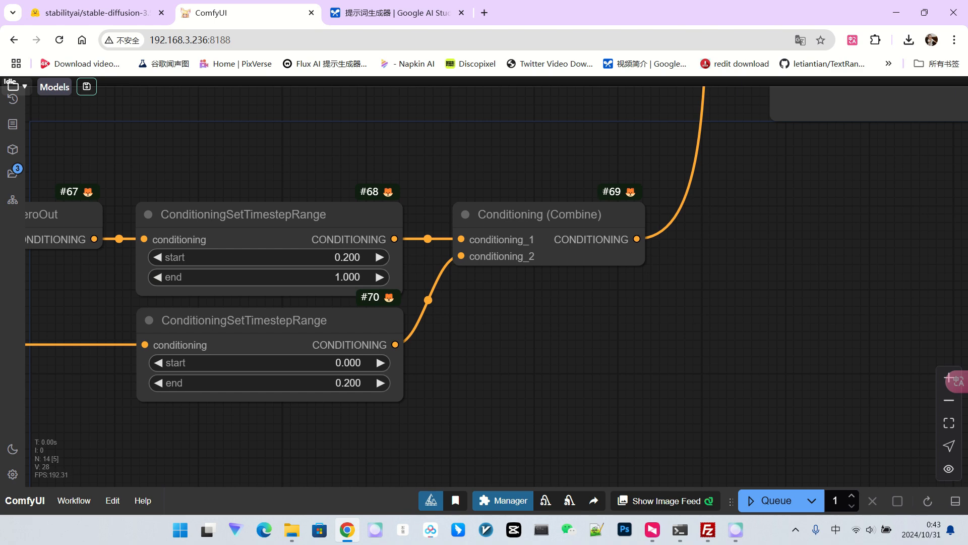
pyautogui.scroll(-2, 608, 200)
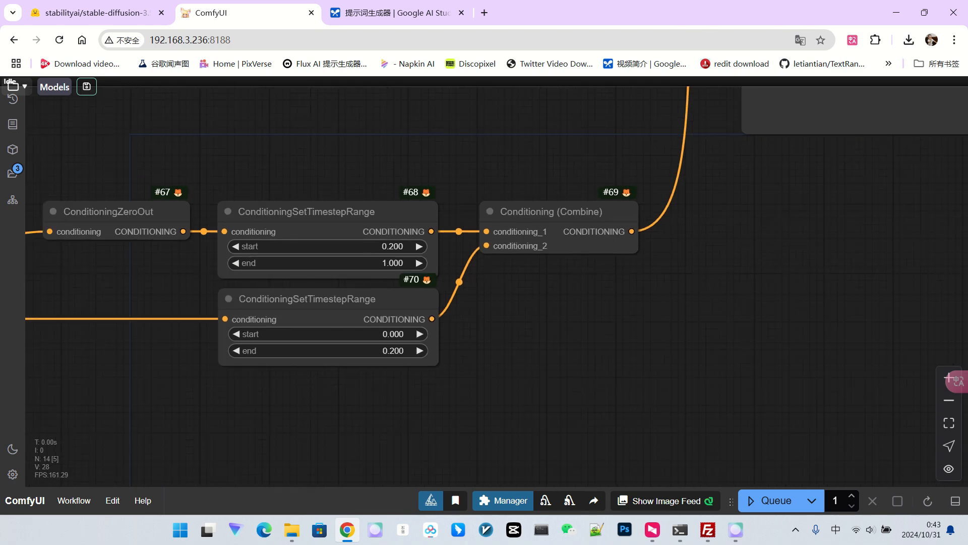
# - Follow the combined conditioning to the KSampler and examine its steps, cfg, sampler, scheduler and denoise settings
pyautogui.scroll(-4, 539, 253)
pyautogui.moveTo(540, 284); pyautogui.dragTo(650, 322)
pyautogui.moveTo(752, 176); pyautogui.dragTo(620, 283)
pyautogui.scroll(2, 620, 282)
pyautogui.moveTo(620, 282); pyautogui.dragTo(533, 412)
pyautogui.scroll(-3, 578, 233)
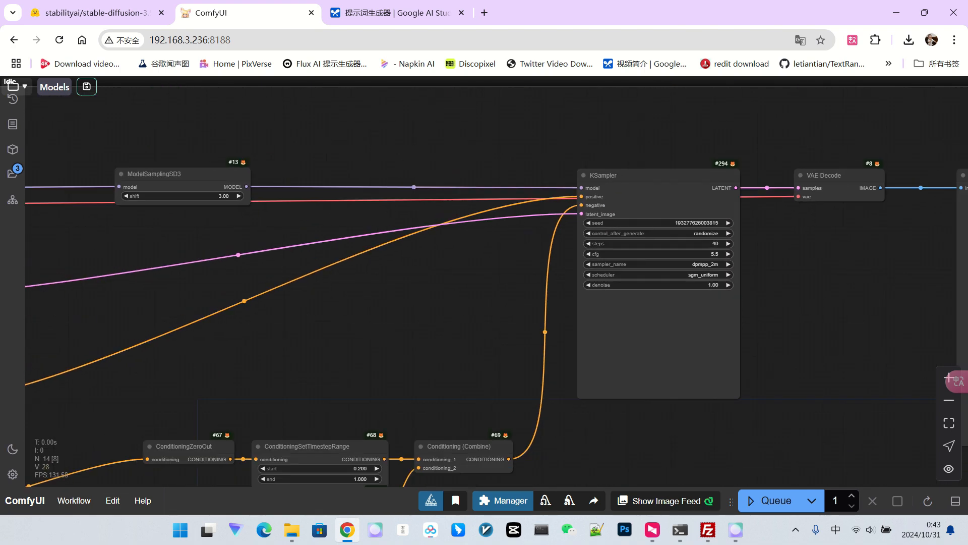
pyautogui.scroll(7, 651, 270)
pyautogui.moveTo(767, 251); pyautogui.dragTo(665, 250)
pyautogui.scroll(4, 420, 272)
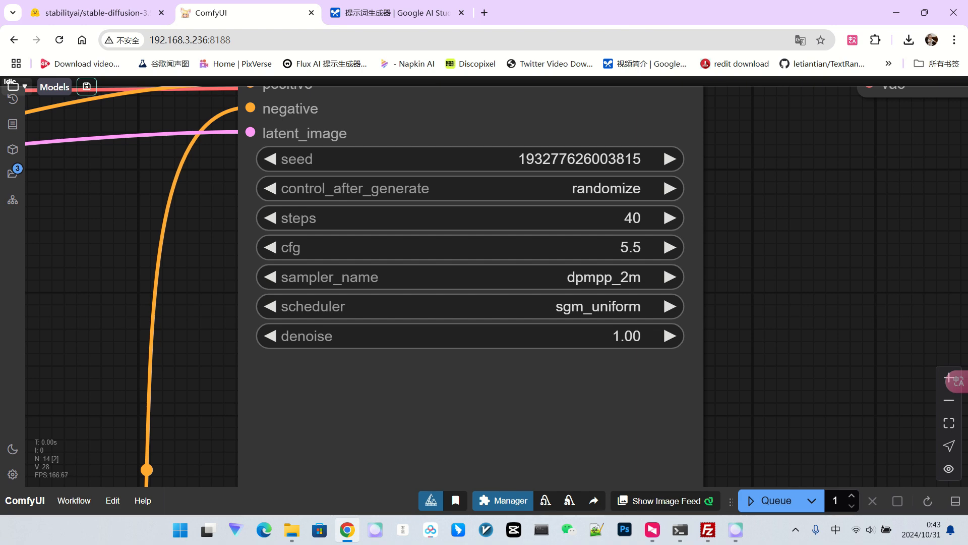
pyautogui.scroll(-6, 662, 257)
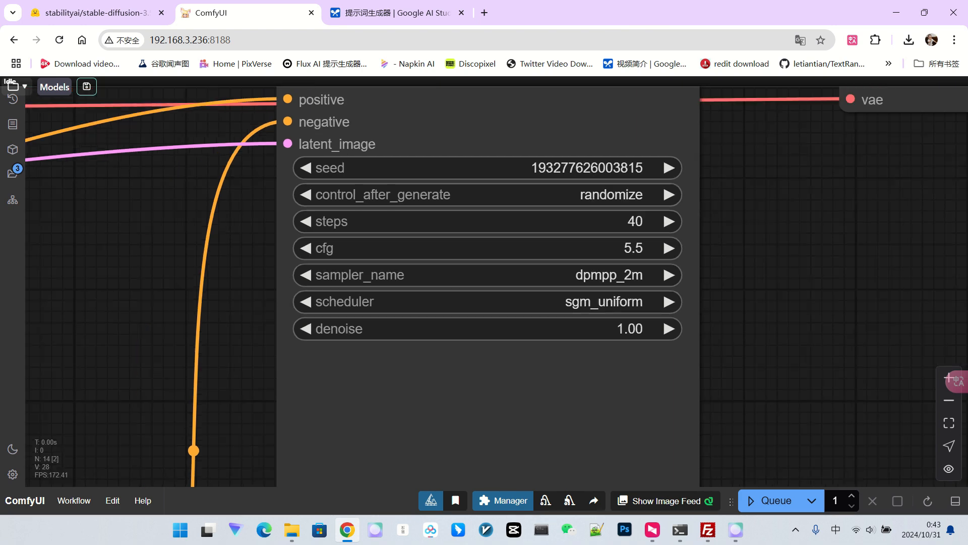
pyautogui.scroll(2, 756, 267)
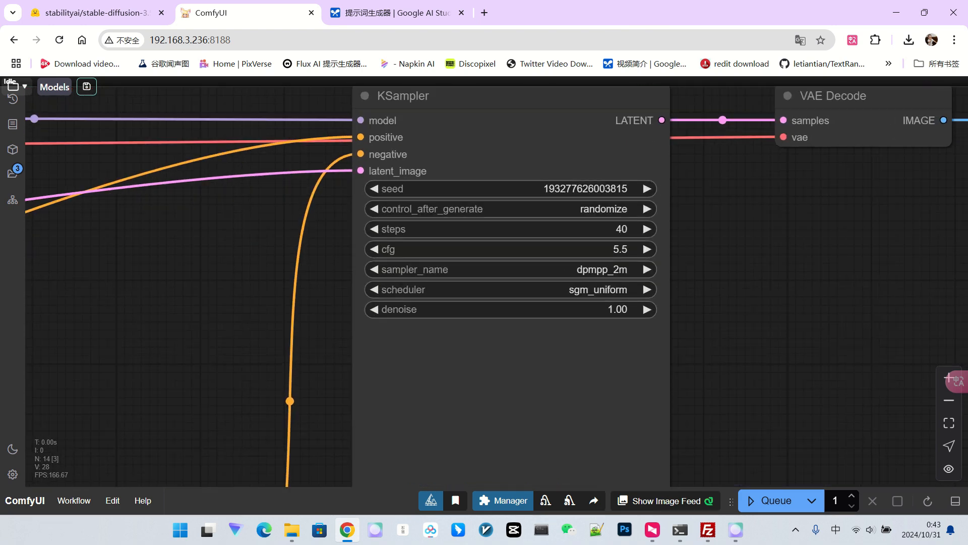
pyautogui.moveTo(756, 267); pyautogui.dragTo(699, 272)
# - Review the overall workflow layout from the checkpoint and text encoder loaders through to the VAE Decode node
pyautogui.scroll(-4, 709, 255)
pyautogui.moveTo(764, 256); pyautogui.dragTo(639, 246)
pyautogui.scroll(-9, 639, 247)
pyautogui.moveTo(429, 301); pyautogui.dragTo(706, 277)
pyautogui.scroll(-1, 706, 277)
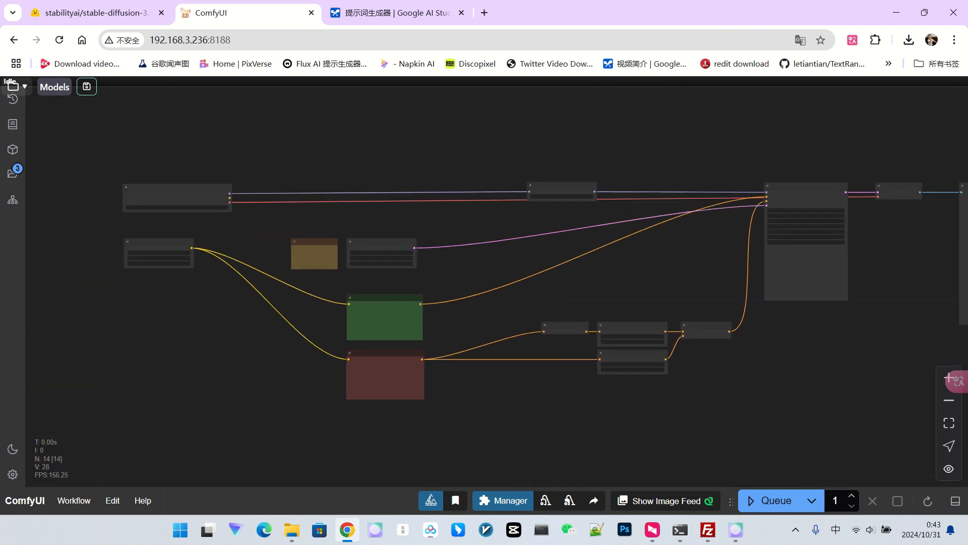
pyautogui.scroll(4, 516, 276)
pyautogui.moveTo(517, 275); pyautogui.dragTo(587, 256)
pyautogui.scroll(3, 507, 265)
pyautogui.scroll(-5, 531, 268)
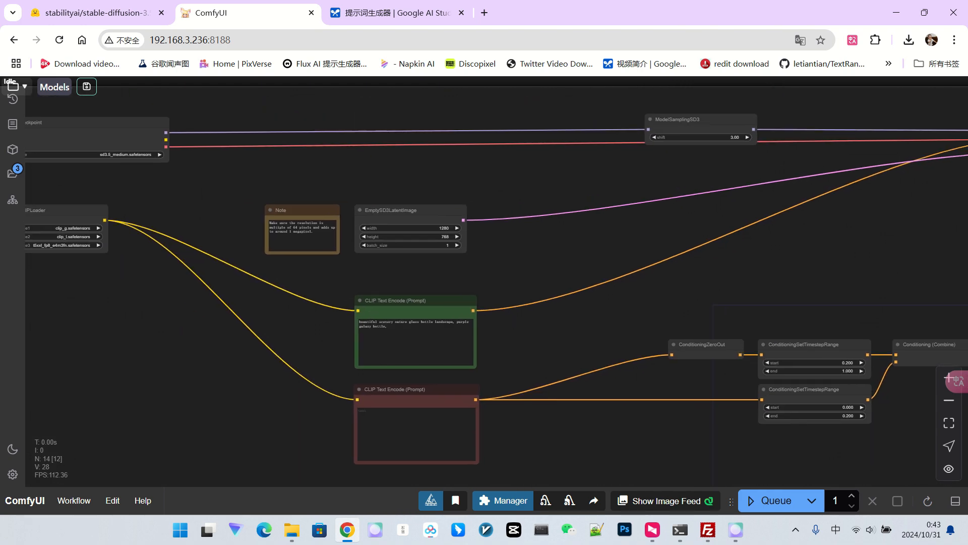
pyautogui.moveTo(531, 268); pyautogui.dragTo(525, 268)
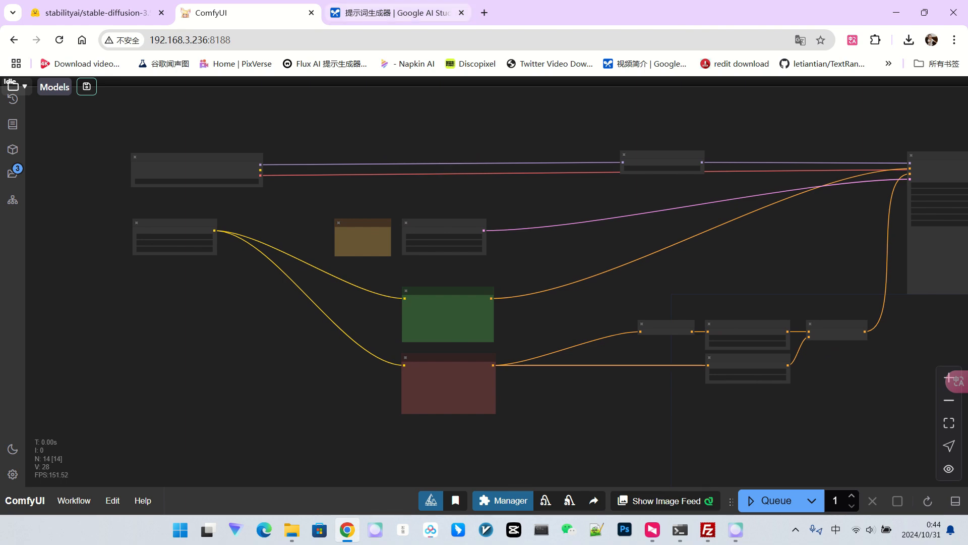
# - Set the EmptySD3LatentImage node's width to 768 and its height to 1280
pyautogui.scroll(10, 464, 238)
pyautogui.click(474, 224)
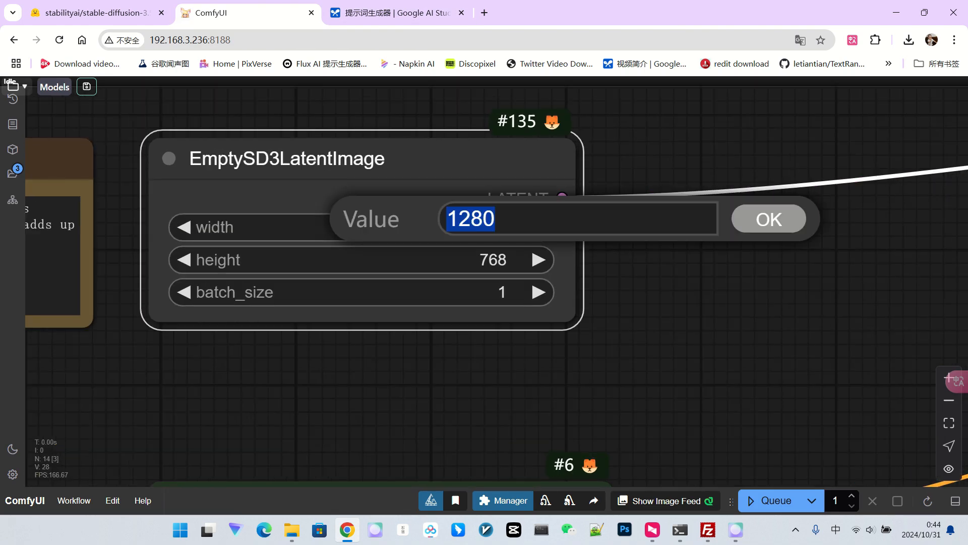
pyautogui.write('768')
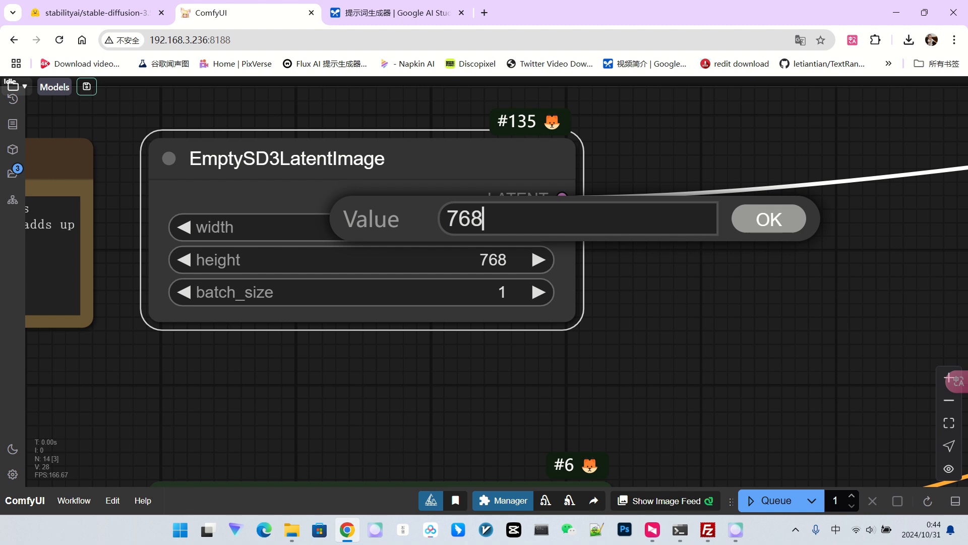
pyautogui.press('Return')
pyautogui.click(493, 259)
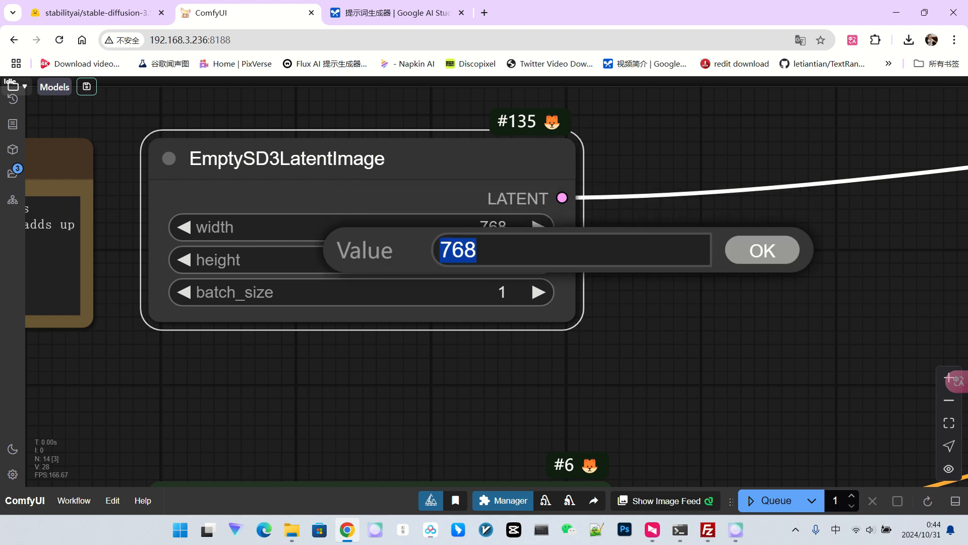
pyautogui.write('1280')
pyautogui.press('Return')
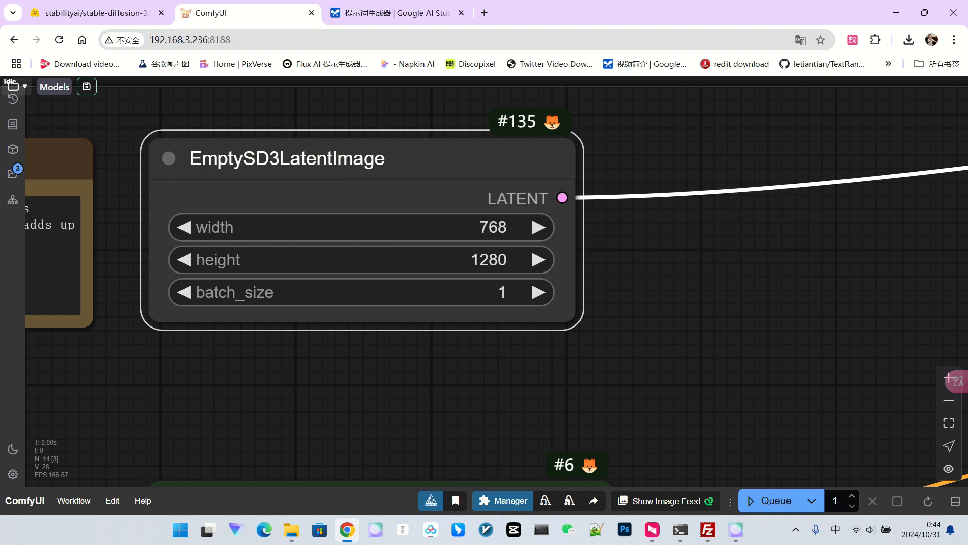
# - Queue the workflow to generate the portrait-format image and bring the Preview Image node into view
pyautogui.scroll(-8, 650, 253)
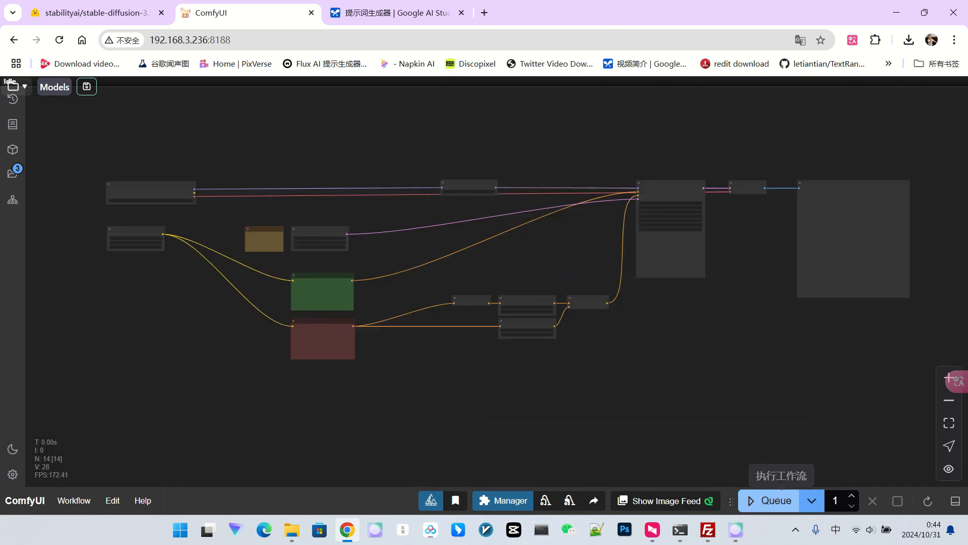
pyautogui.click(772, 501)
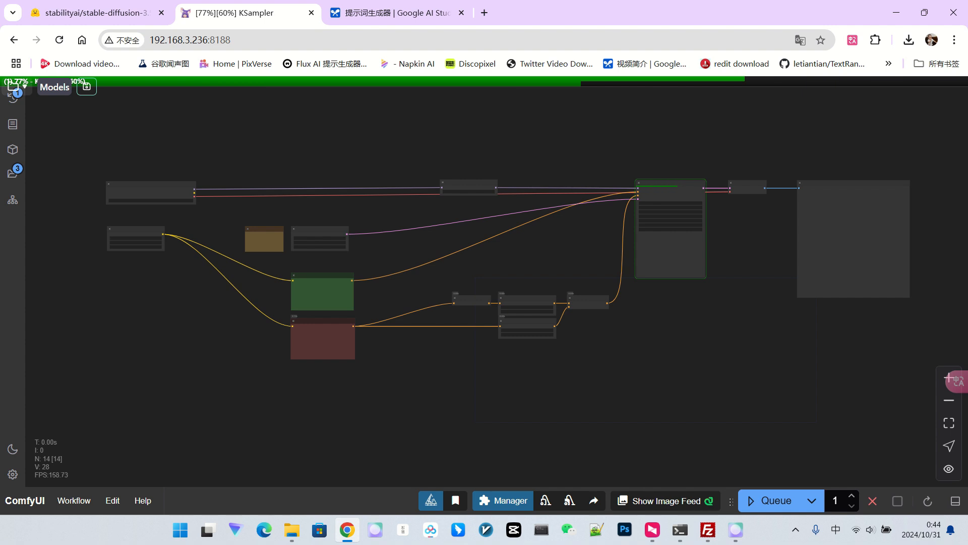
pyautogui.moveTo(887, 297); pyautogui.dragTo(899, 370)
pyautogui.scroll(4, 948, 313)
pyautogui.moveTo(949, 313); pyautogui.dragTo(875, 322)
pyautogui.scroll(6, 784, 274)
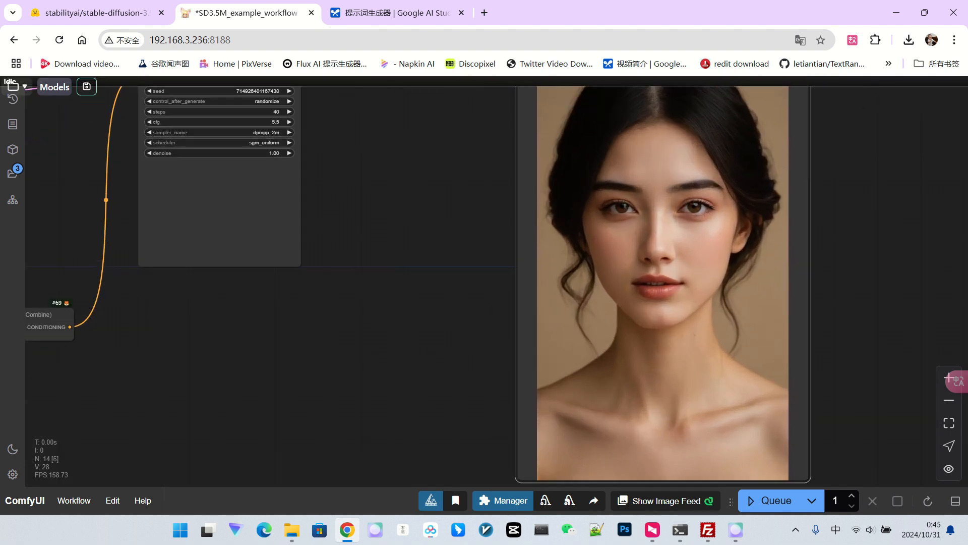
# - Examine the facial detail and overall composition of the generated portrait in the Preview Image node
pyautogui.scroll(10, 682, 211)
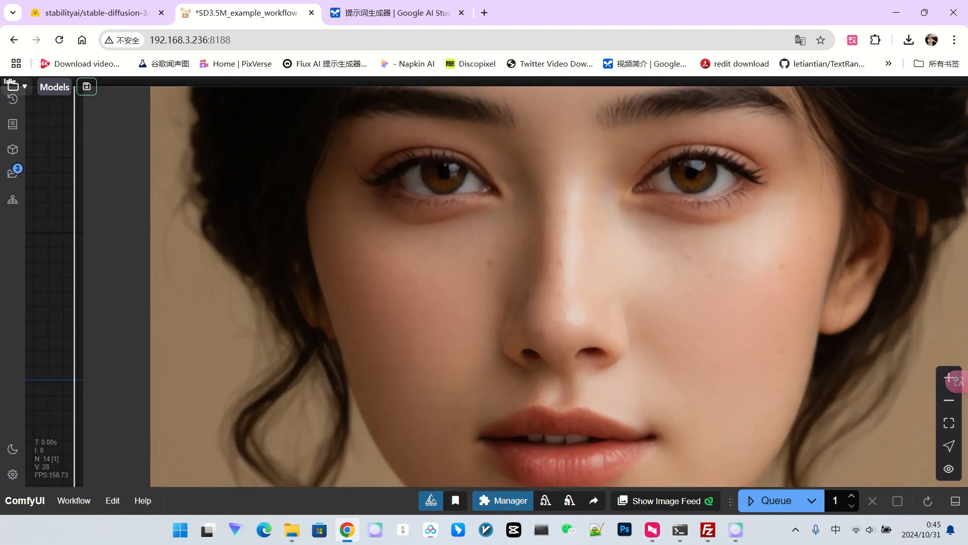
pyautogui.scroll(-12, 725, 313)
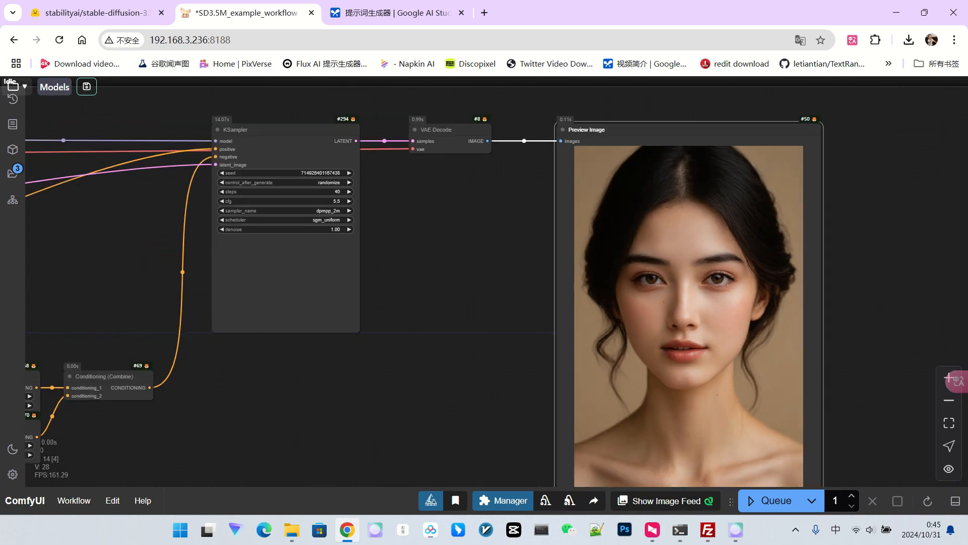
pyautogui.scroll(-6, 621, 336)
pyautogui.scroll(6, 622, 336)
pyautogui.scroll(-6, 622, 336)
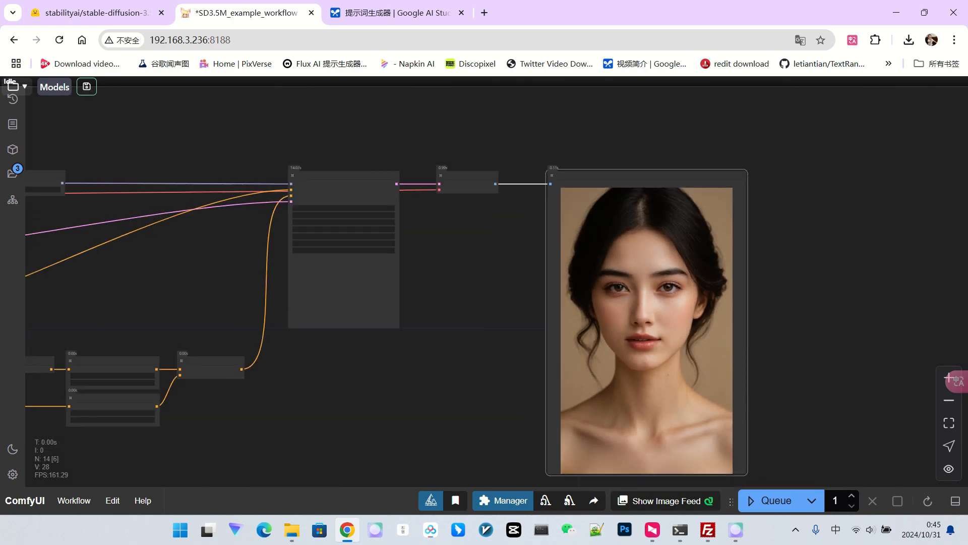
# - Inspect the next generated portrait's face close up and review it alongside the whole workflow
pyautogui.moveTo(476, 403); pyautogui.dragTo(772, 355)
pyautogui.scroll(-2, 726, 360)
pyautogui.scroll(8, 485, 285)
pyautogui.moveTo(485, 285); pyautogui.dragTo(551, 259)
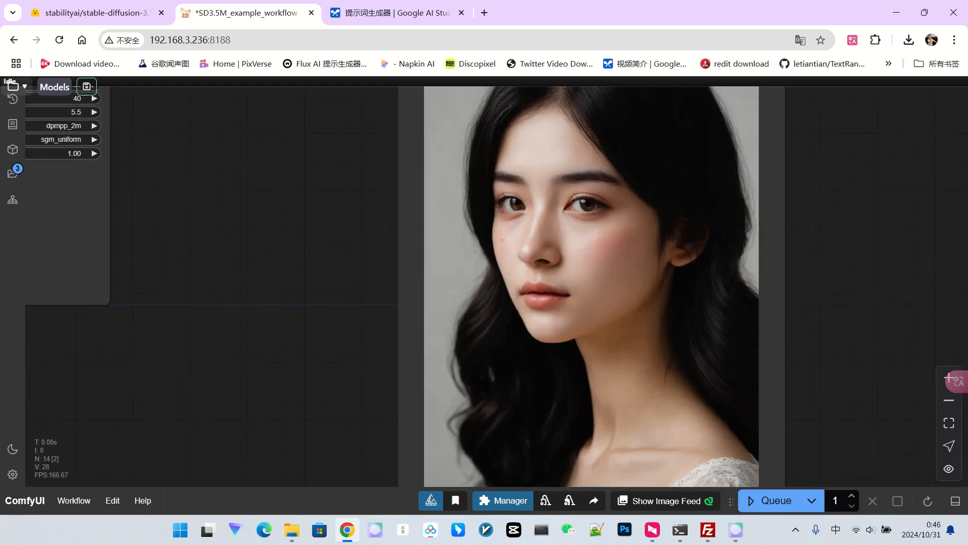
pyautogui.scroll(10, 569, 206)
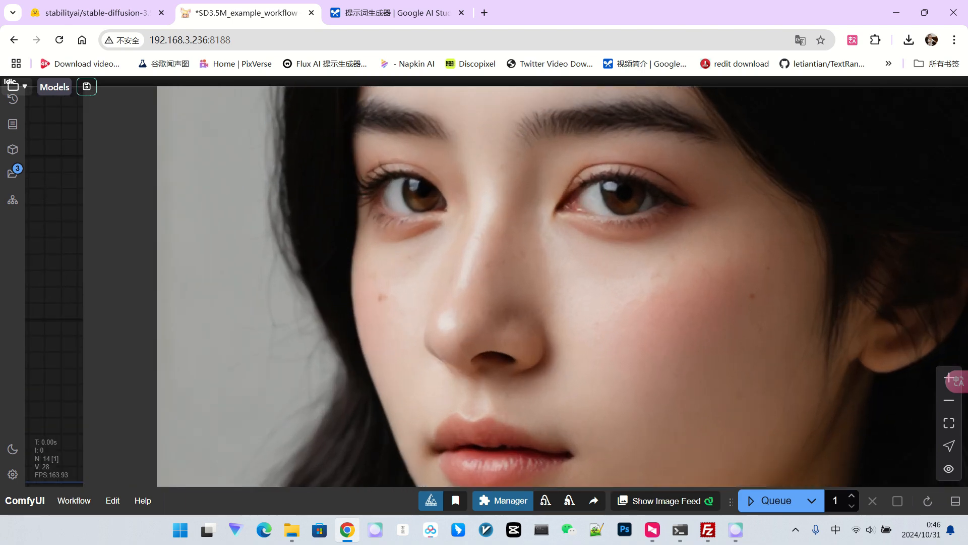
pyautogui.scroll(-20, 756, 252)
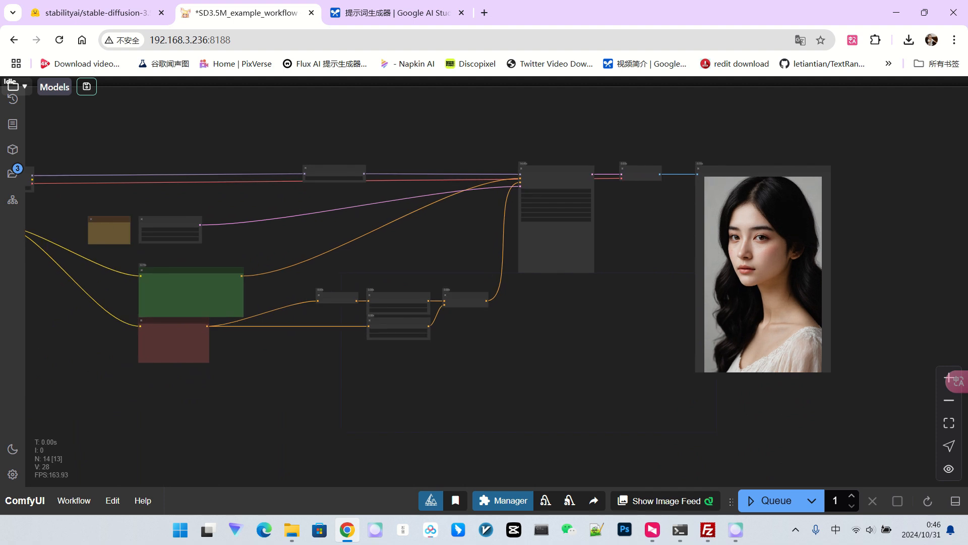
pyautogui.scroll(-1, 626, 320)
pyautogui.moveTo(626, 320); pyautogui.dragTo(701, 314)
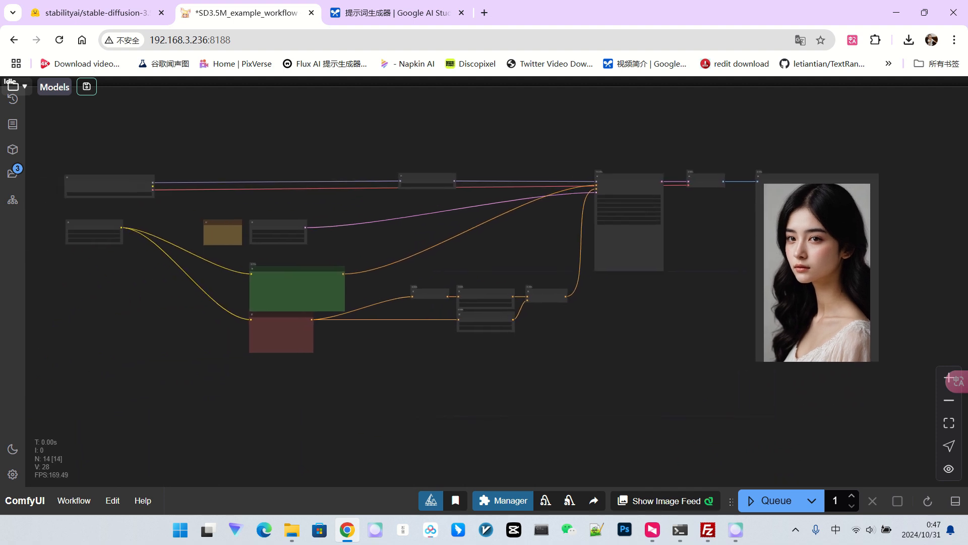
# - Replace the positive prompt with the copied young-woman prompt in sleek, hyper-realistic modern concept art style and queue the workflow
pyautogui.scroll(9, 262, 289)
pyautogui.click(267, 290)
pyautogui.hotkey('ctrl', 'a')
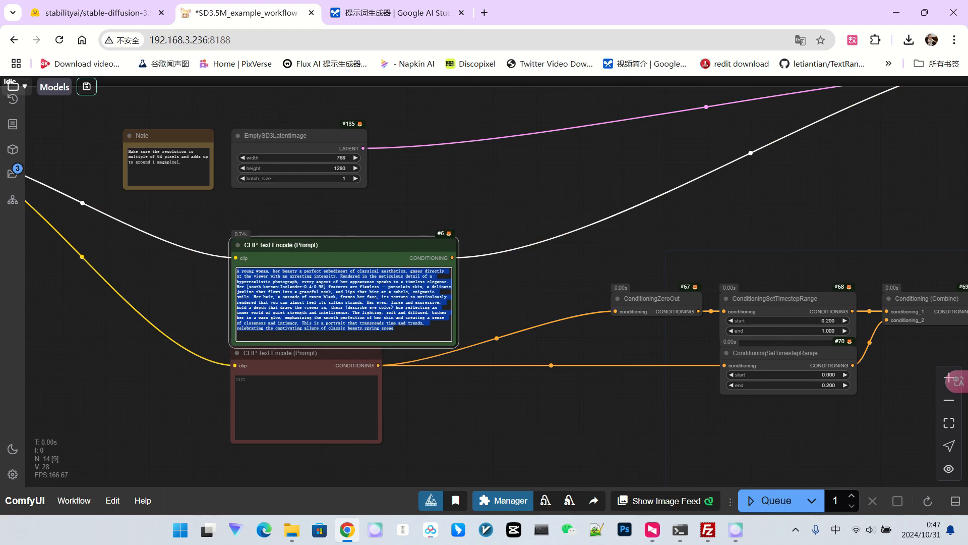
pyautogui.hotkey('ctrl', 'v')
pyautogui.scroll(-9, 510, 324)
pyautogui.moveTo(510, 324); pyautogui.dragTo(350, 294)
pyautogui.click(776, 500)
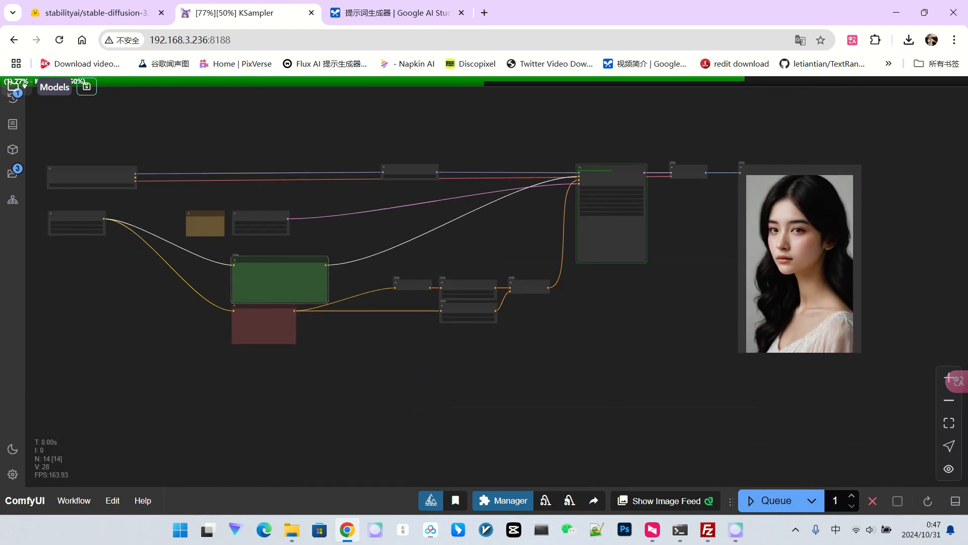
# - Examine the face, hair and clothing in the portrait generated from the replaced prompt
pyautogui.scroll(4, 706, 303)
pyautogui.moveTo(706, 303); pyautogui.dragTo(610, 324)
pyautogui.scroll(18, 763, 217)
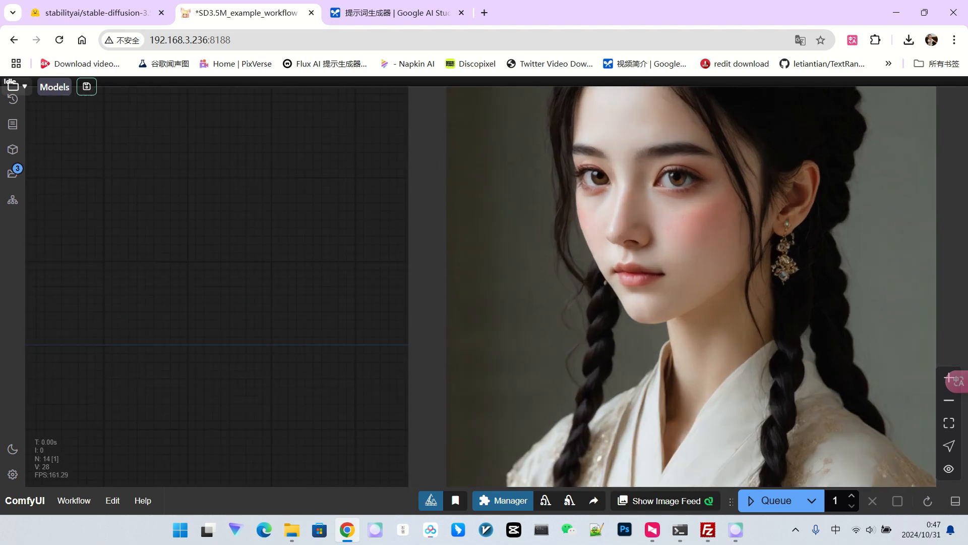
pyautogui.scroll(-18, 783, 240)
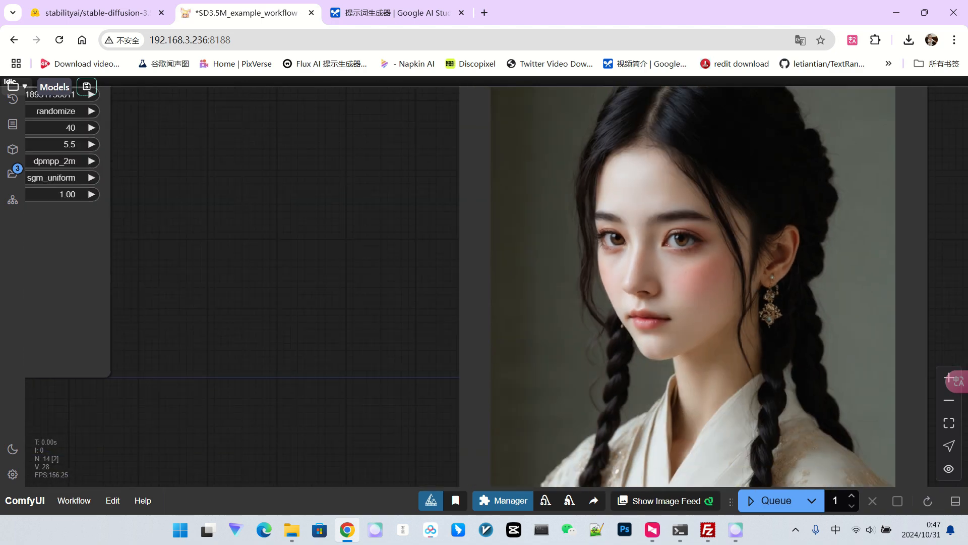
pyautogui.scroll(12, 199, 225)
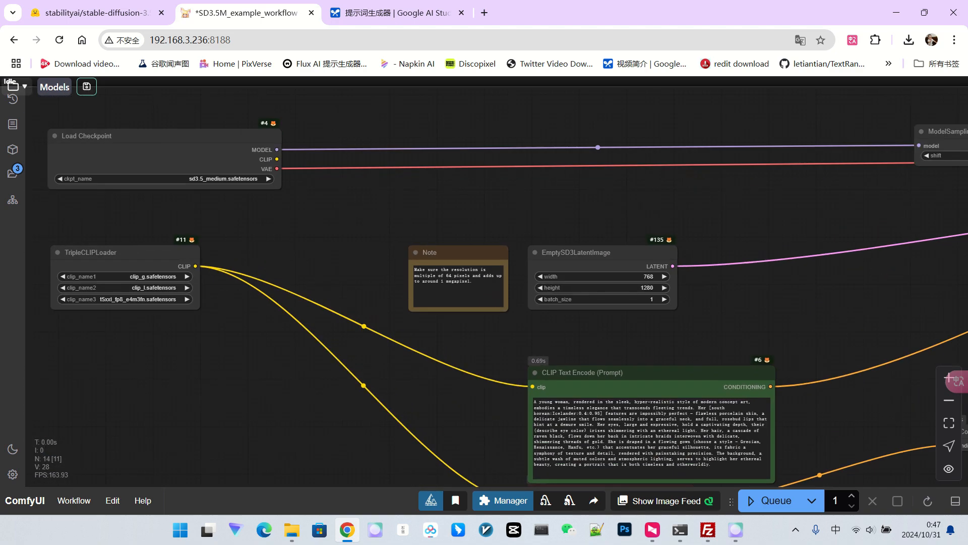
# - Set the EmptySD3LatentImage node's height to 1024
pyautogui.moveTo(282, 222); pyautogui.dragTo(199, 189)
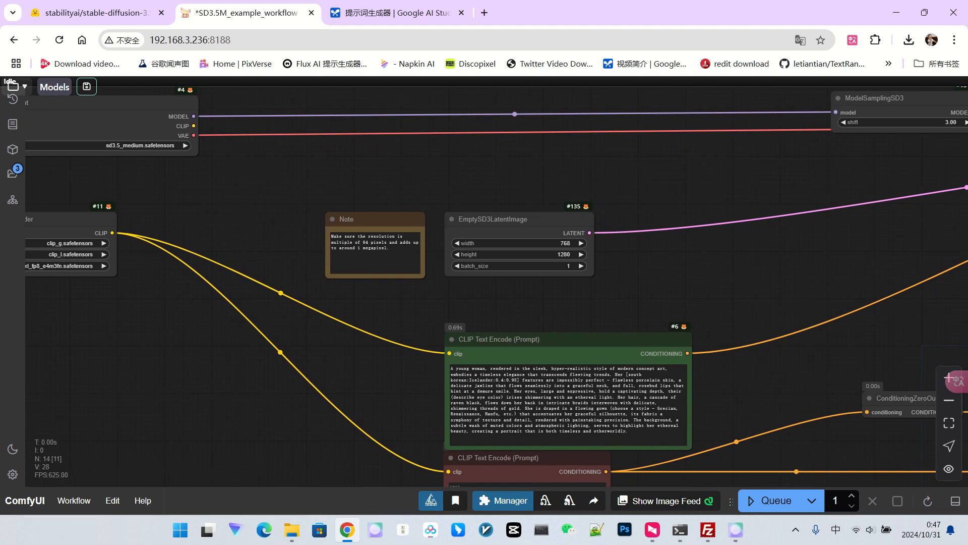
pyautogui.scroll(4, 329, 265)
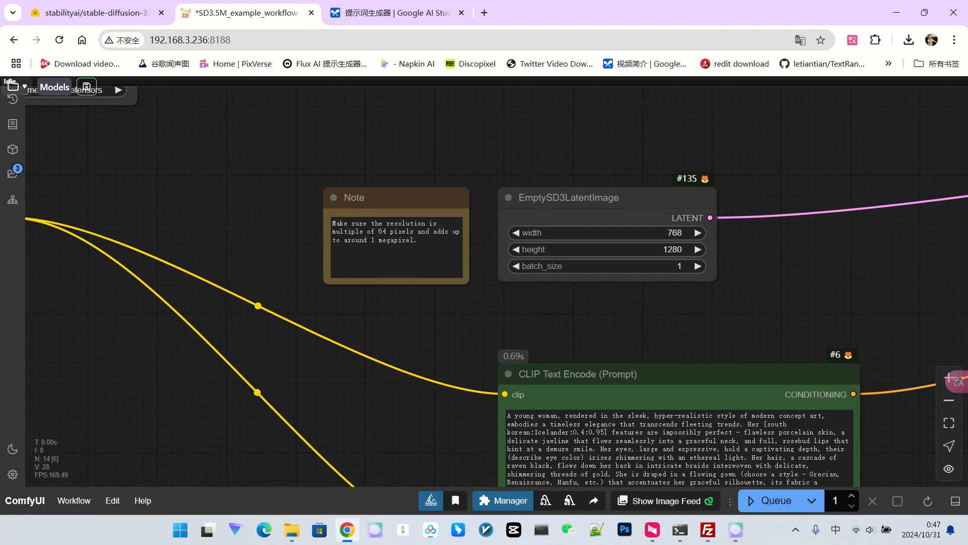
pyautogui.moveTo(726, 295); pyautogui.dragTo(575, 288)
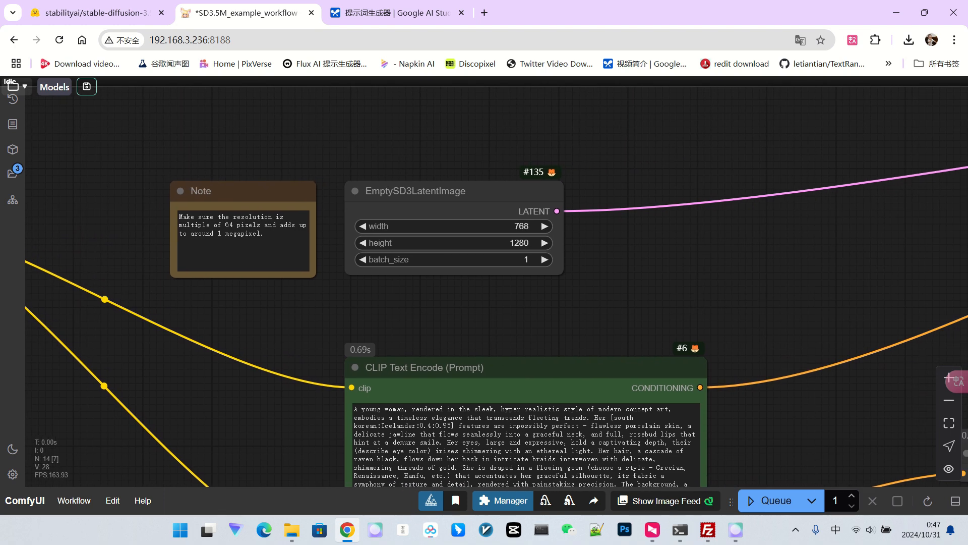
pyautogui.scroll(4, 576, 289)
pyautogui.click(470, 221)
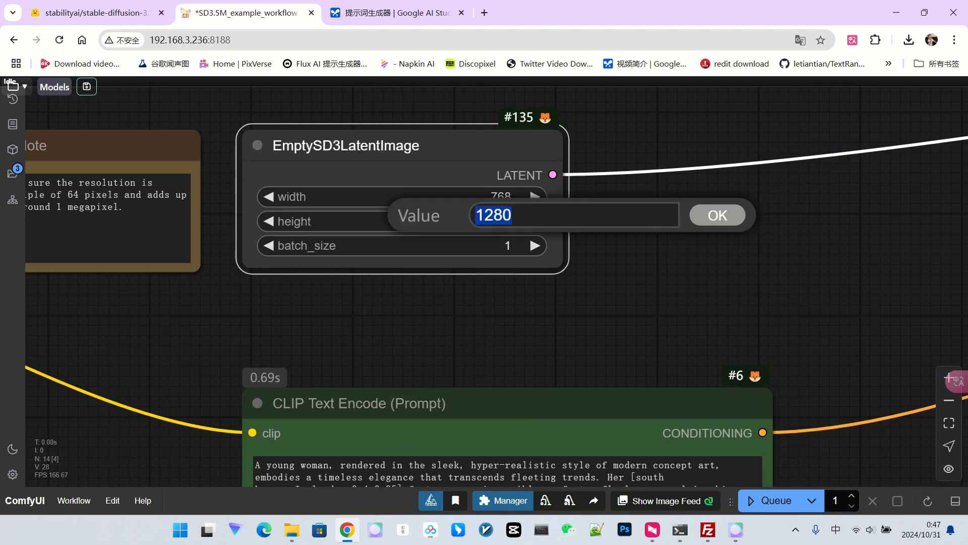
pyautogui.write('1024')
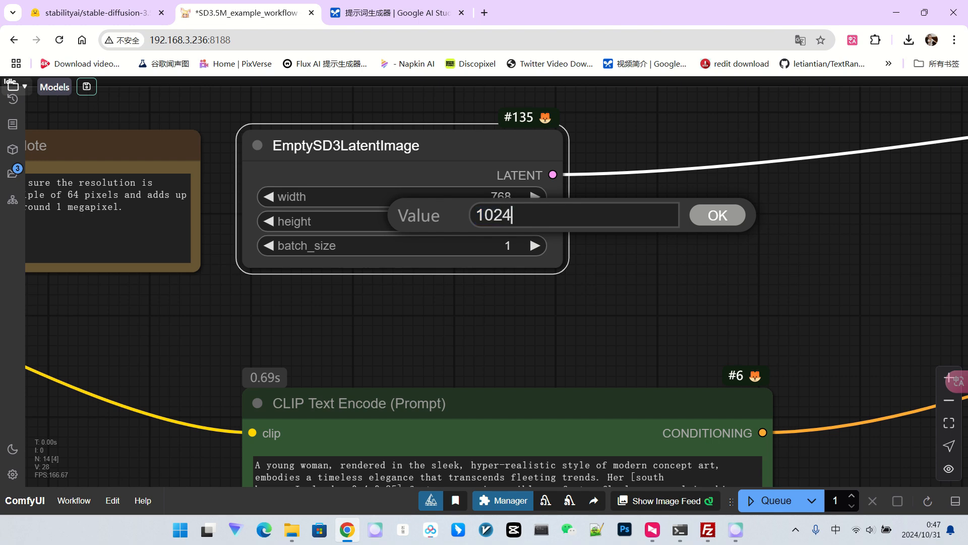
pyautogui.press('Return')
# - Evaluate 1024%16 in the EmptySD3LatentImage height value to check whether it is divisible by 16
pyautogui.click(478, 220)
pyautogui.click(519, 218)
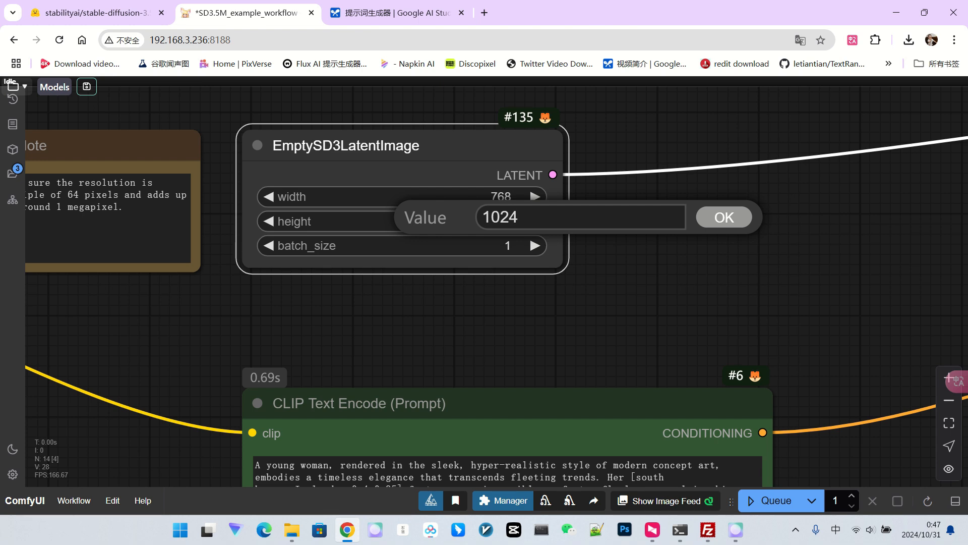
pyautogui.write('%16')
pyautogui.press('Return')
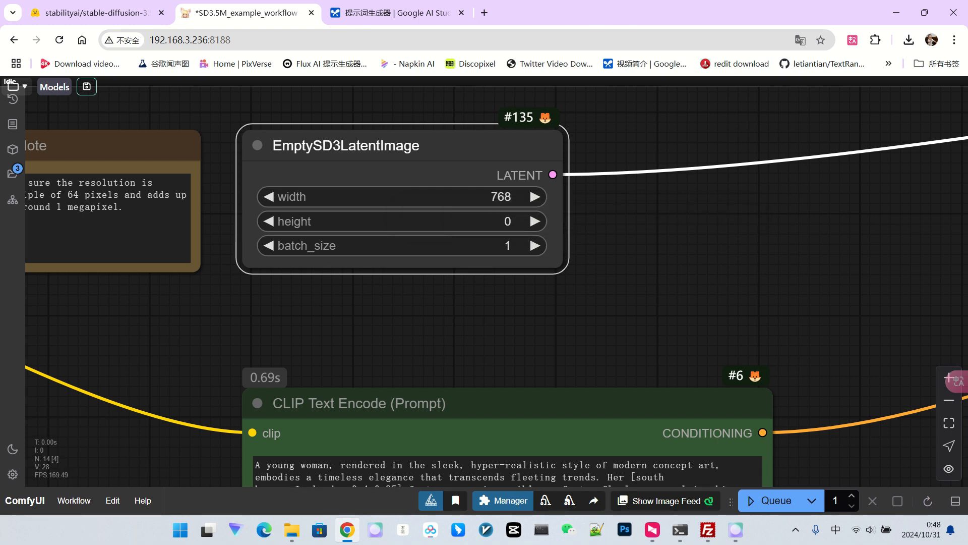
# - Restore the EmptySD3LatentImage node's height to 1024 after the divisibility check
pyautogui.click(478, 219)
pyautogui.write('1')
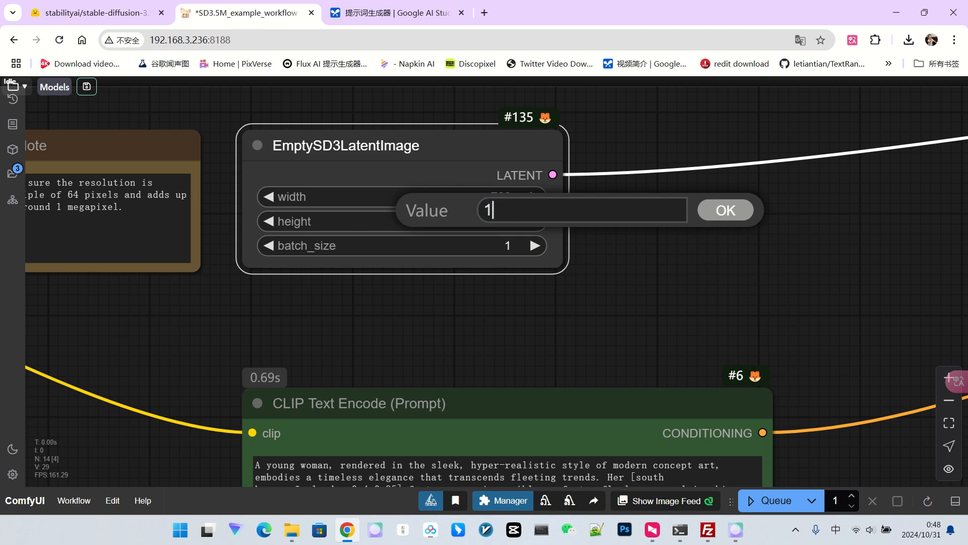
pyautogui.write('024')
pyautogui.press('Return')
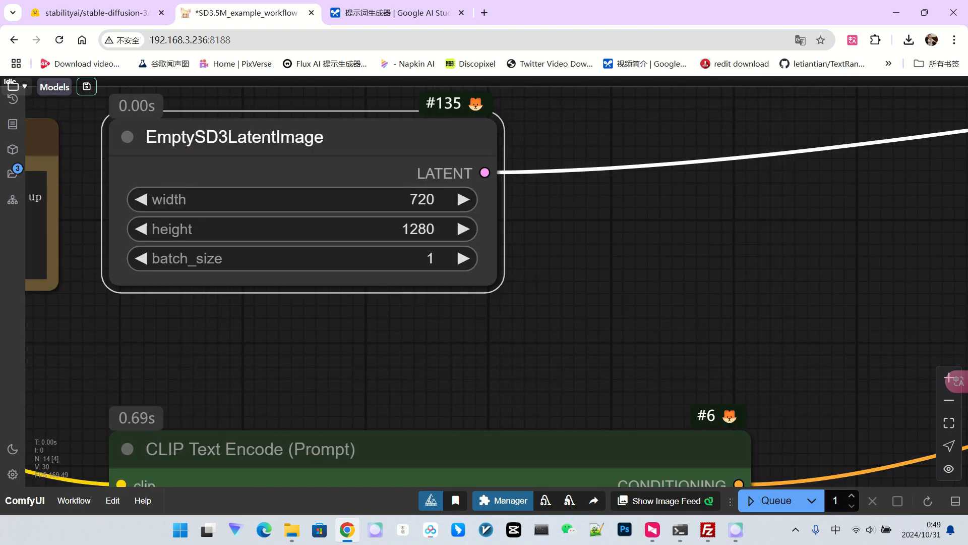
# - Enter 1080 as the EmptySD3LatentImage node's width and 1920 as its height
pyautogui.click(392, 197)
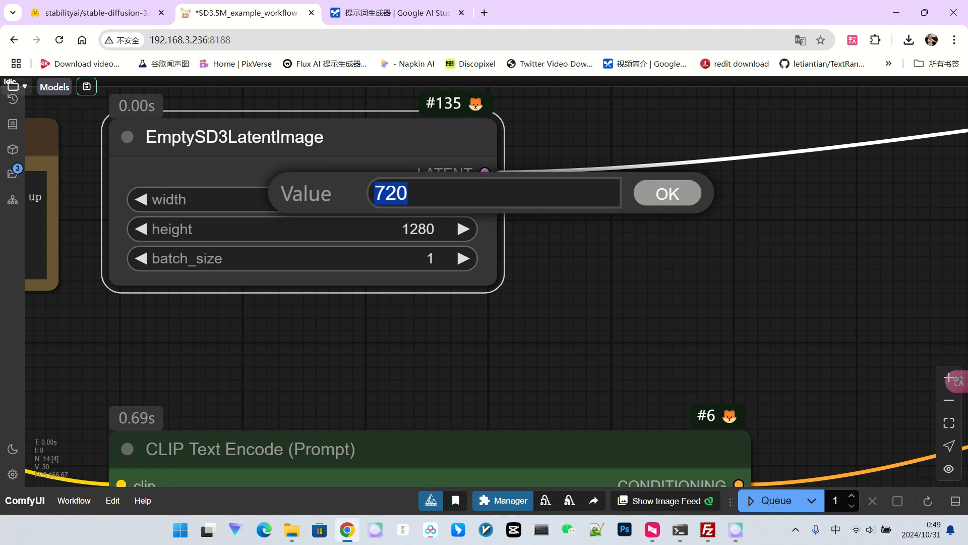
pyautogui.write('1080')
pyautogui.press('Return')
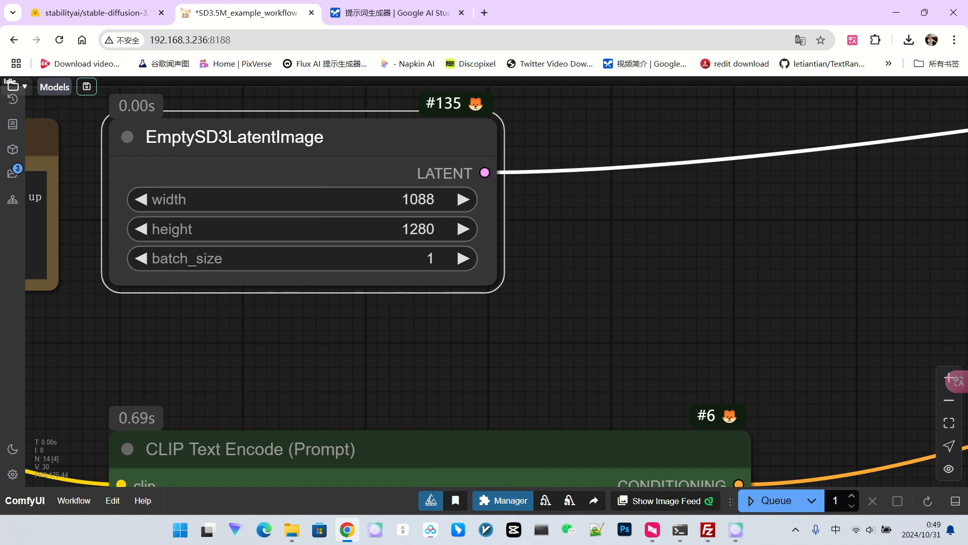
pyautogui.click(405, 225)
pyautogui.write('1920')
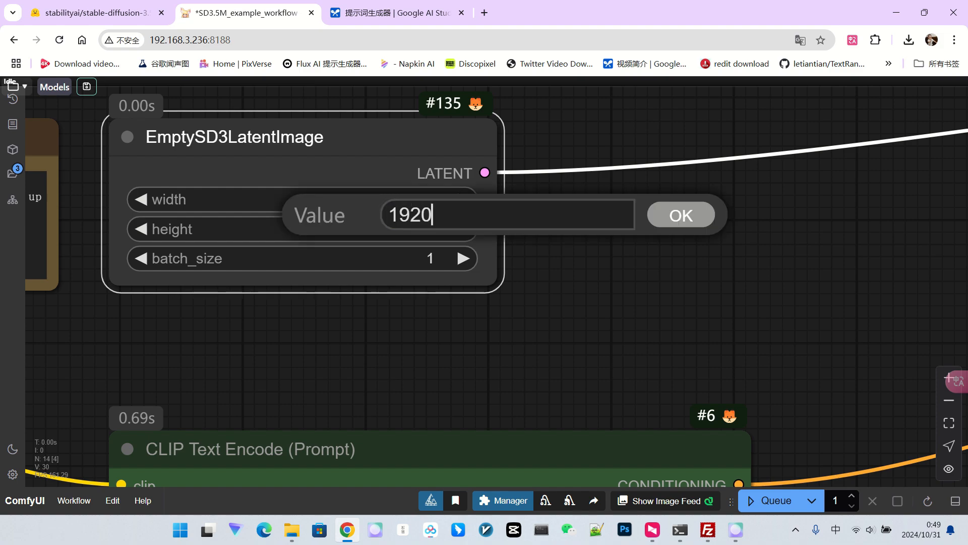
pyautogui.press('Return')
# - Queue the workflow at the enlarged latent image size and follow the KSampler's progress
pyautogui.scroll(-12, 273, 206)
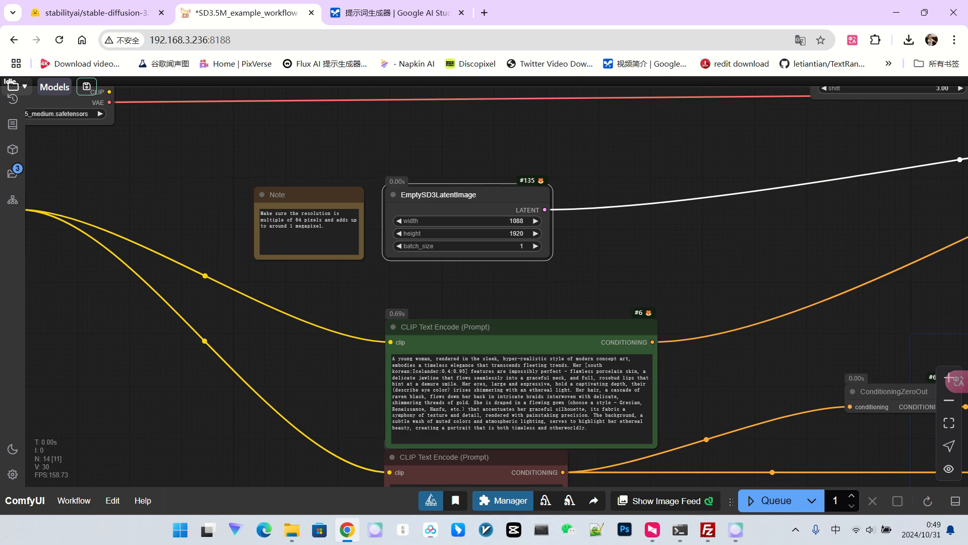
pyautogui.click(769, 500)
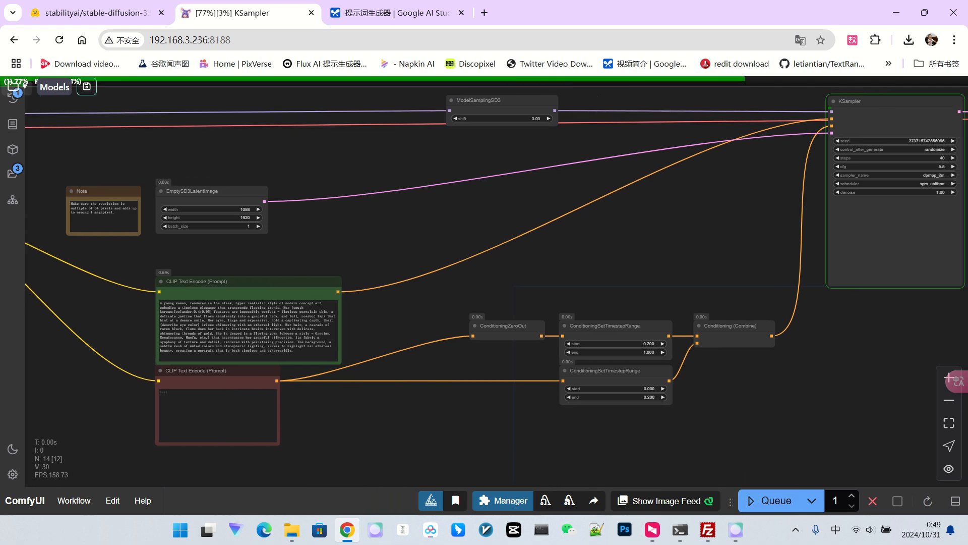
pyautogui.scroll(-3, 191, 239)
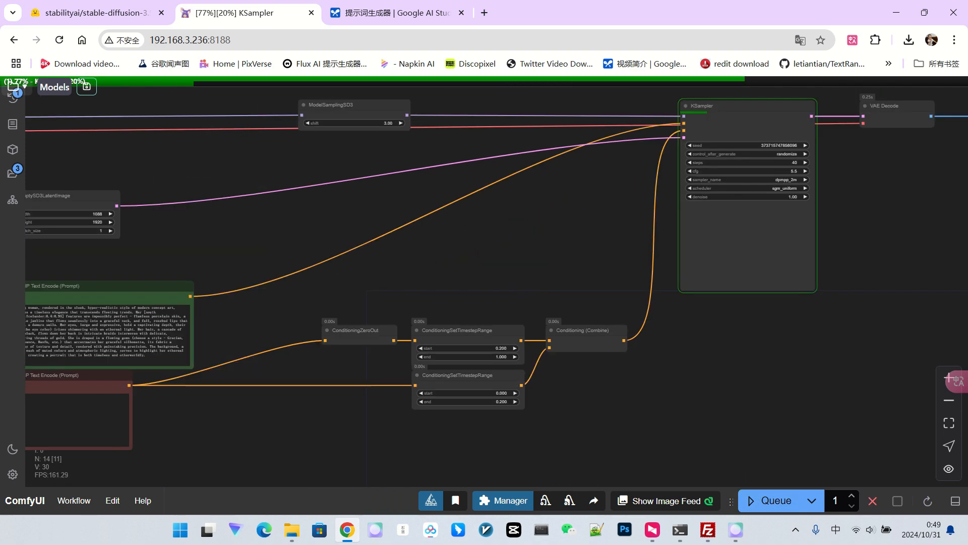
pyautogui.scroll(1, 754, 228)
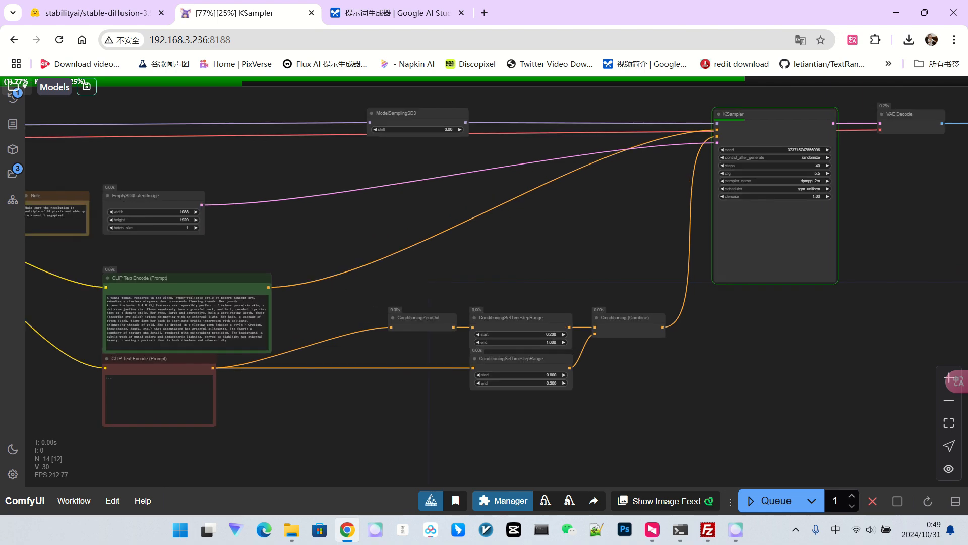
# - Follow the KSampler's progress for the enlarged latent image and examine the fabric and hair detail in the finished portrait
pyautogui.scroll(1, 181, 208)
pyautogui.moveTo(237, 249); pyautogui.dragTo(119, 249)
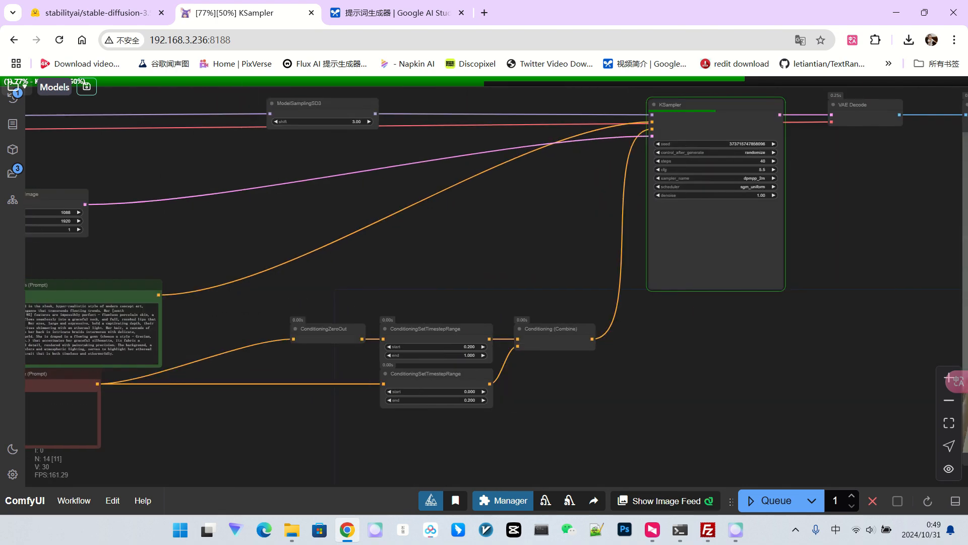
pyautogui.scroll(-2, 312, 196)
pyautogui.moveTo(313, 197); pyautogui.dragTo(255, 196)
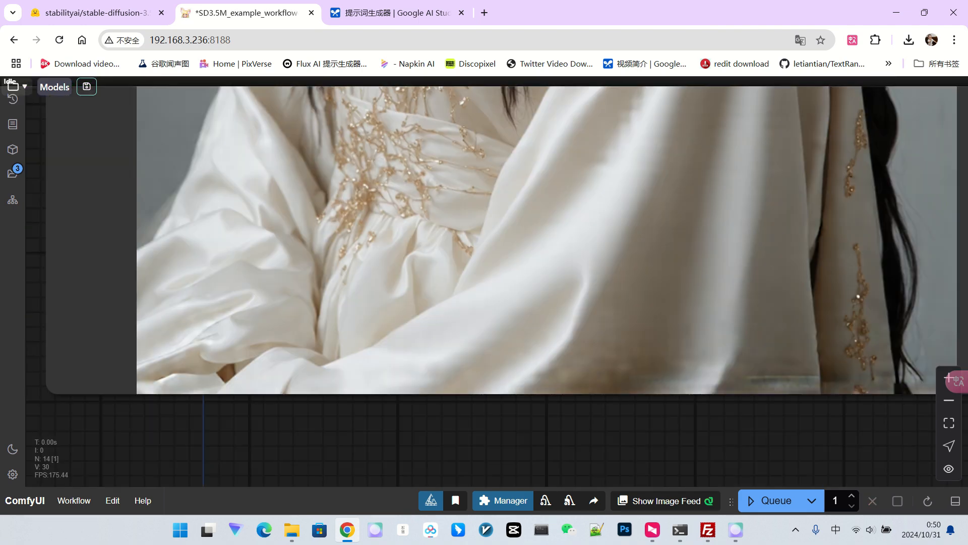
pyautogui.scroll(-2, 802, 390)
pyautogui.scroll(3, 802, 391)
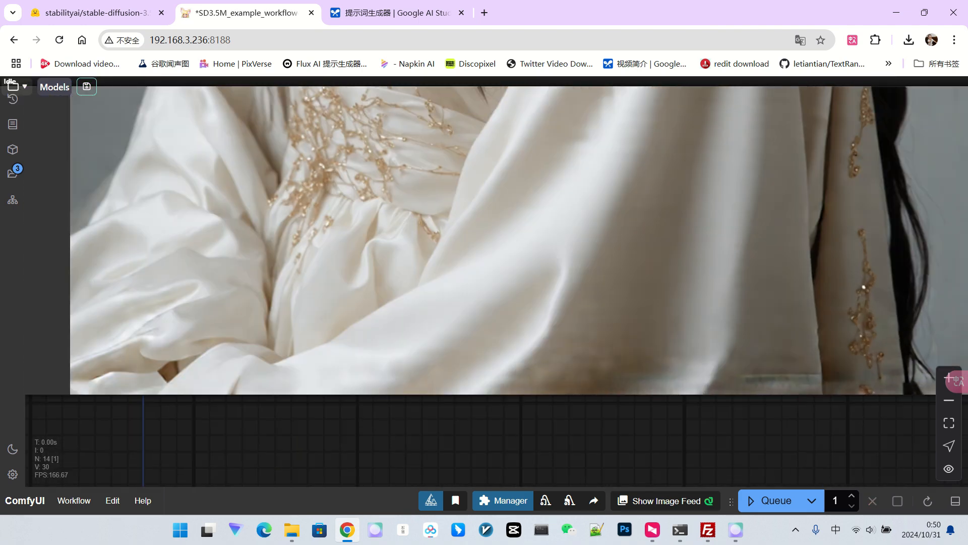
pyautogui.scroll(-1, 855, 379)
pyautogui.scroll(-16, 815, 374)
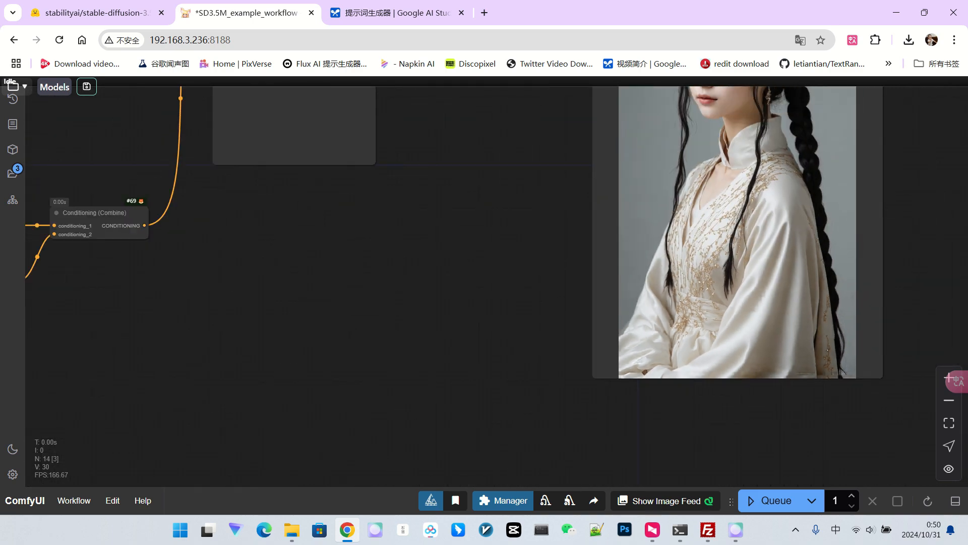
# - Examine the width and height on the EmptySD3LatentImage node alongside the resolution note
pyautogui.moveTo(585, 318); pyautogui.dragTo(822, 325)
pyautogui.scroll(-4, 774, 356)
pyautogui.moveTo(454, 242); pyautogui.dragTo(536, 247)
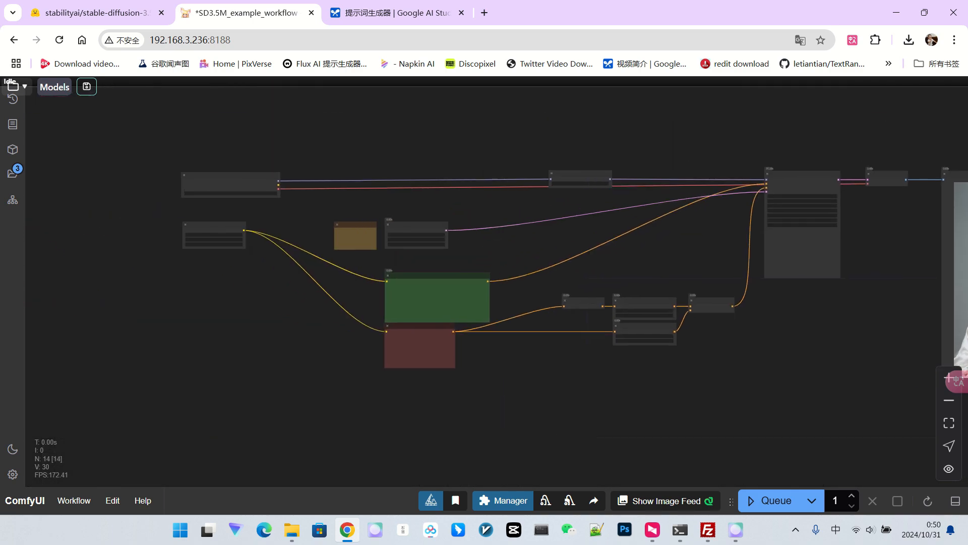
pyautogui.scroll(13, 343, 232)
pyautogui.scroll(5, 556, 245)
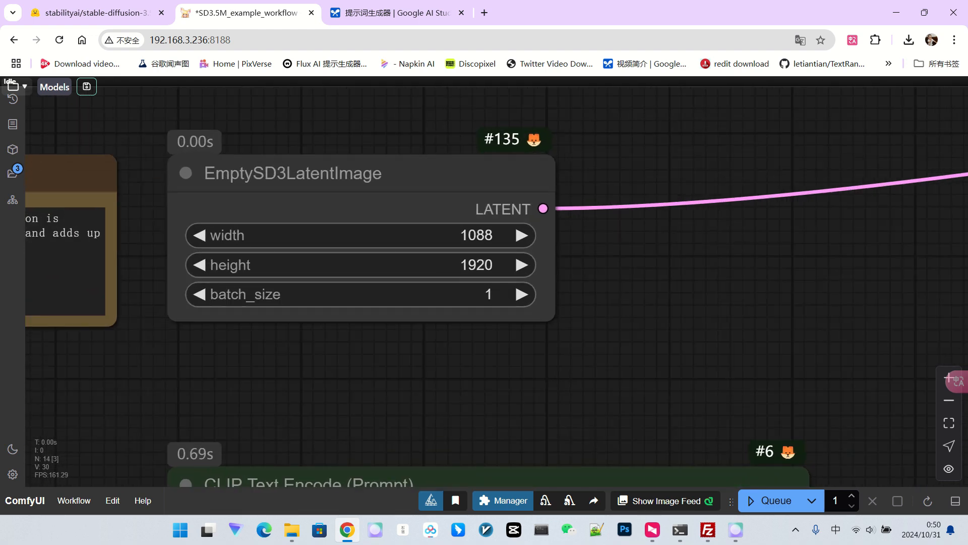
pyautogui.scroll(-3, 442, 249)
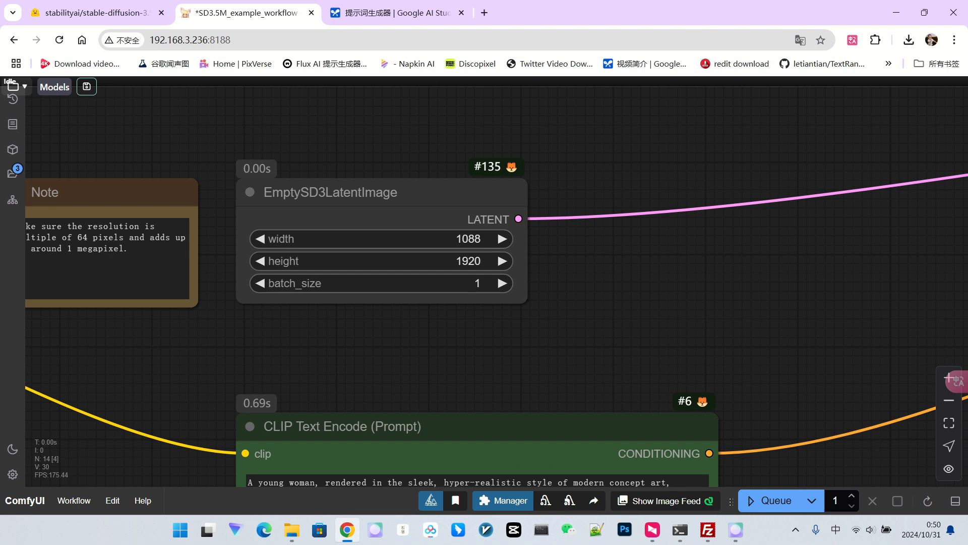
pyautogui.scroll(2, 323, 313)
pyautogui.moveTo(322, 313); pyautogui.dragTo(394, 309)
# - Evaluate 1024%16 as the EmptySD3LatentImage node's height to repeat the divisibility check
pyautogui.click(432, 260)
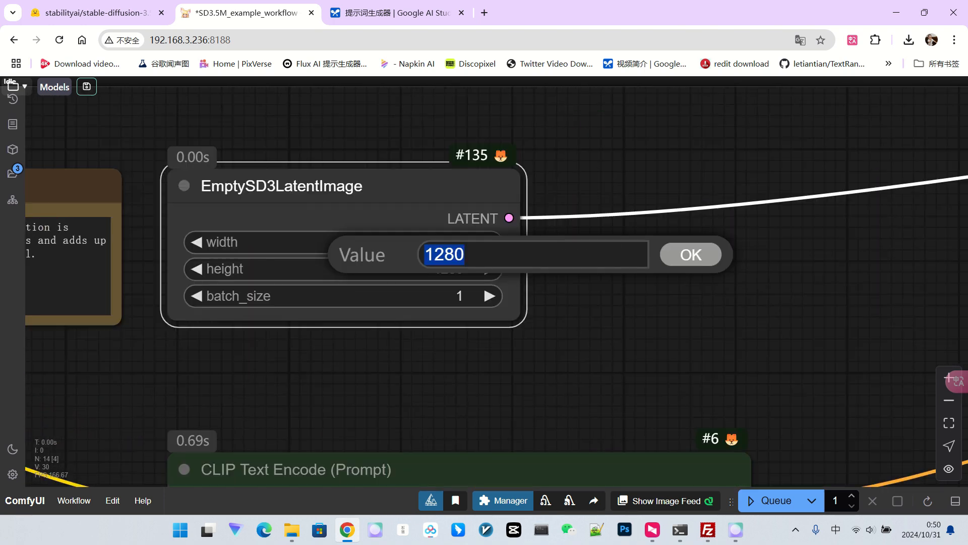
pyautogui.write('102')
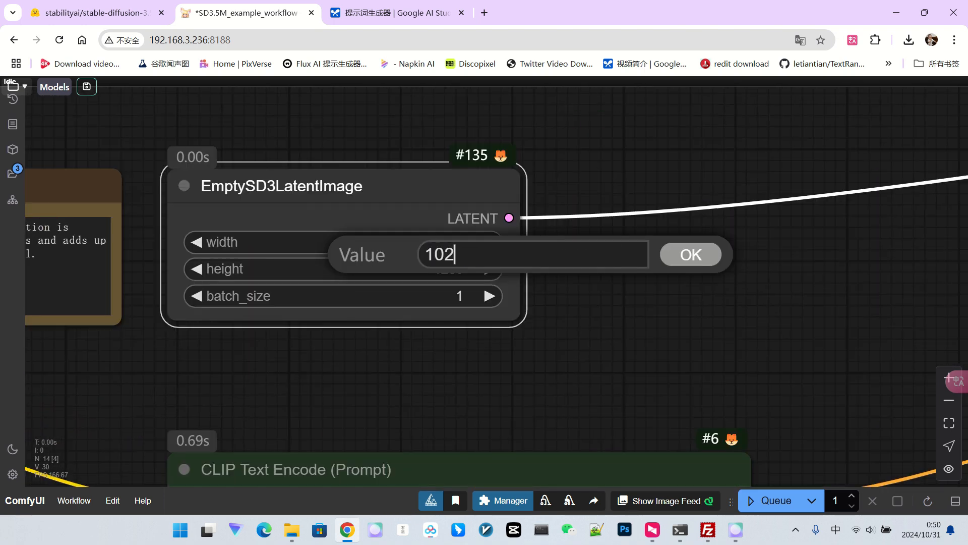
pyautogui.write('4')
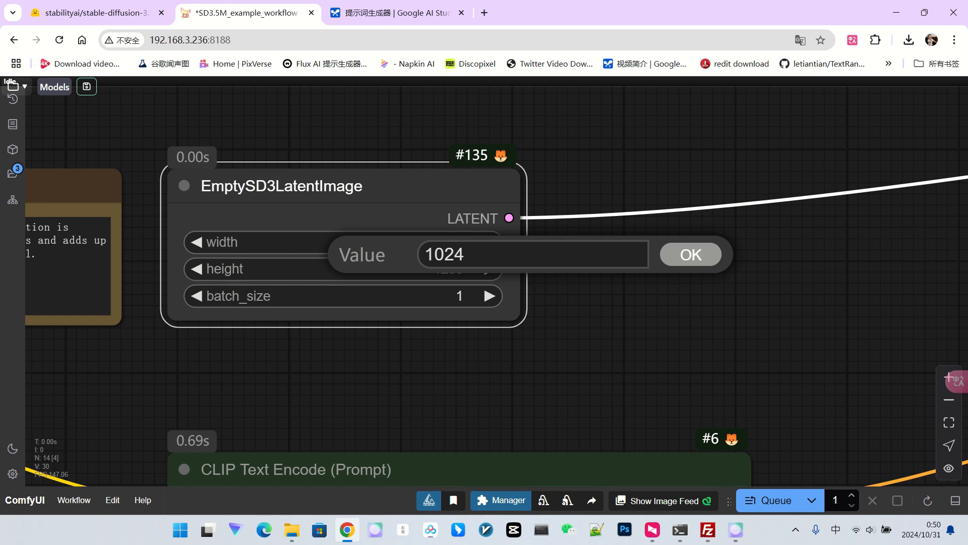
pyautogui.write('%16')
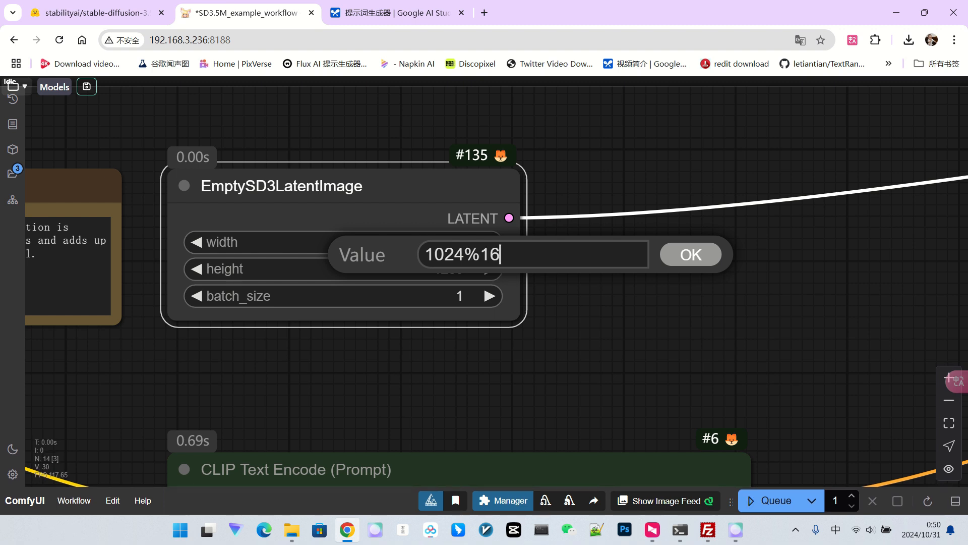
pyautogui.press('Return')
pyautogui.scroll(1, 539, 267)
pyautogui.click(429, 266)
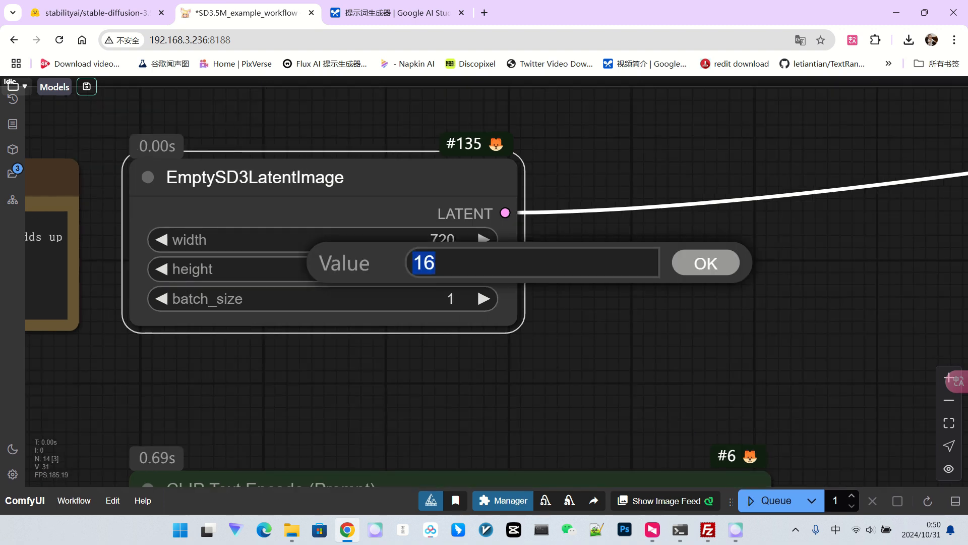
pyautogui.press('Return')
# - Set both the width and the height of the EmptySD3LatentImage node to 1024
pyautogui.click(428, 239)
pyautogui.write('1')
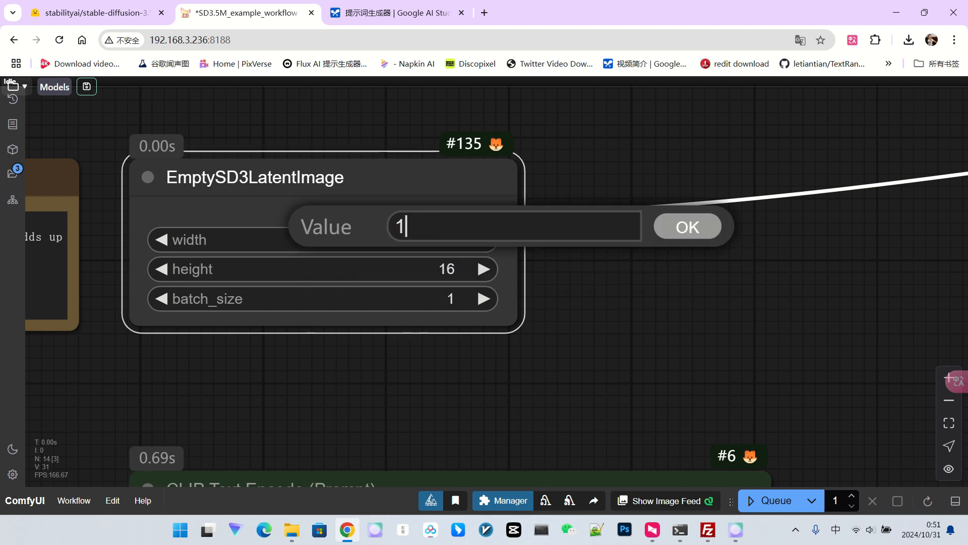
pyautogui.write('024')
pyautogui.press('Return')
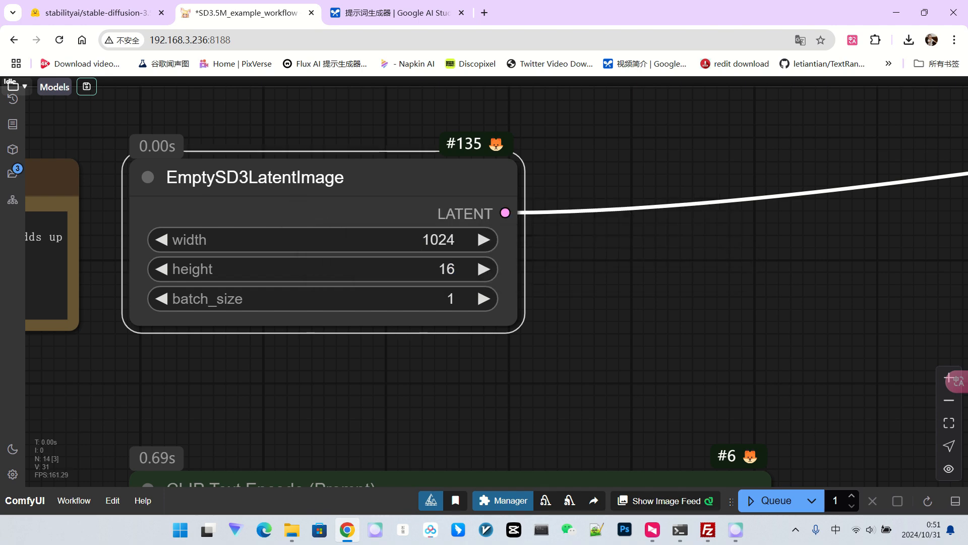
pyautogui.click(423, 269)
pyautogui.write('1024')
pyautogui.press('Return')
# - Queue the workflow at 1024 × 1024, follow the KSampler's progress and examine the generated portrait
pyautogui.scroll(-7, 700, 283)
pyautogui.hotkey('ctrl', 'Return')
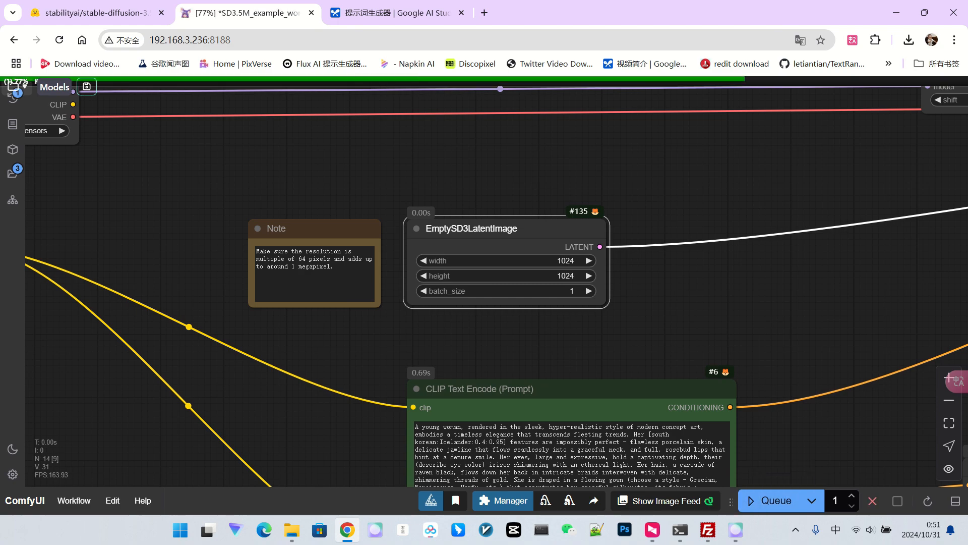
pyautogui.scroll(-6, 700, 283)
pyautogui.moveTo(700, 283); pyautogui.dragTo(247, 262)
pyautogui.scroll(-2, 247, 262)
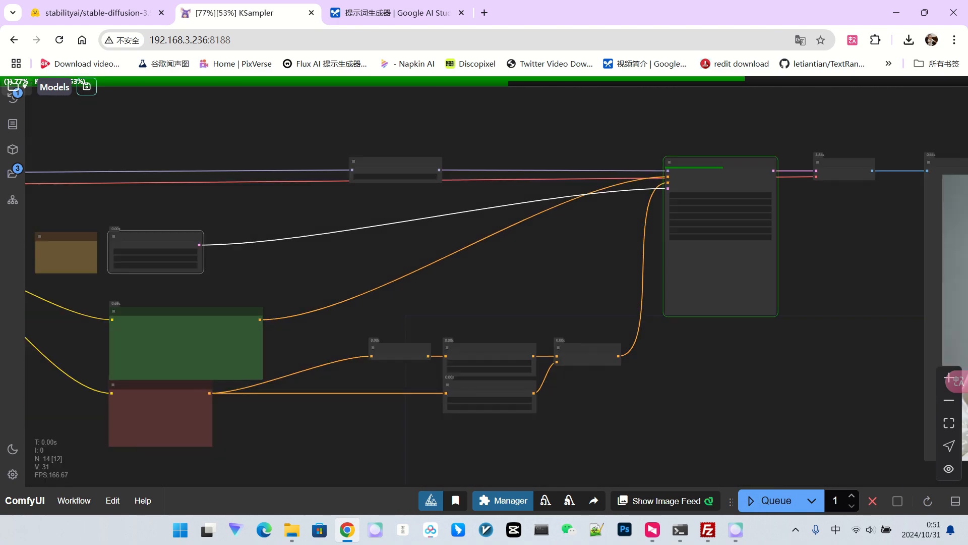
pyautogui.moveTo(837, 348); pyautogui.dragTo(529, 304)
pyautogui.scroll(10, 759, 355)
pyautogui.scroll(-6, 760, 403)
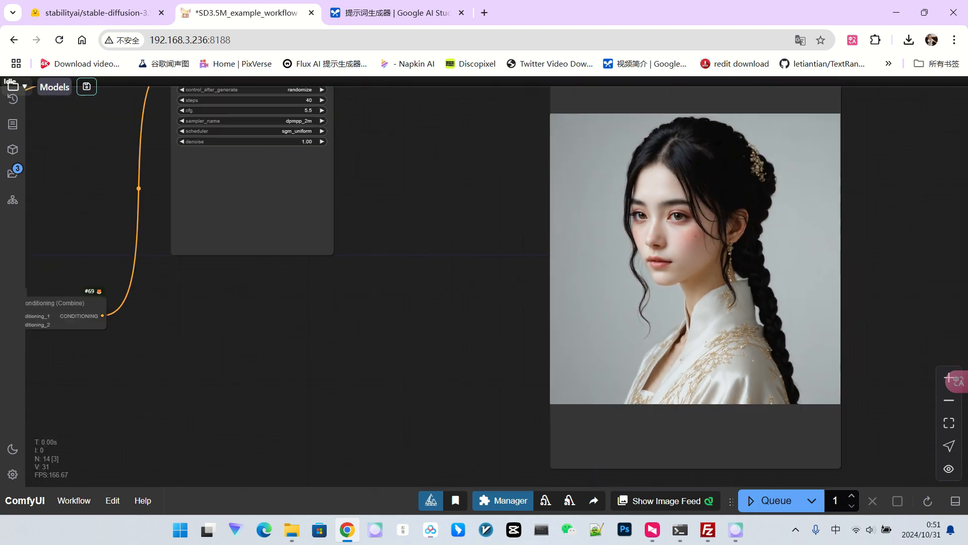
# - Examine how the negative CLIP Text Encode node feeds the ConditioningZeroOut, ConditioningSetTimestepRange and Conditioning (Combine) nodes
pyautogui.scroll(-4, 758, 402)
pyautogui.moveTo(429, 411); pyautogui.dragTo(678, 387)
pyautogui.scroll(-3, 678, 387)
pyautogui.scroll(6, 322, 401)
pyautogui.click(212, 376)
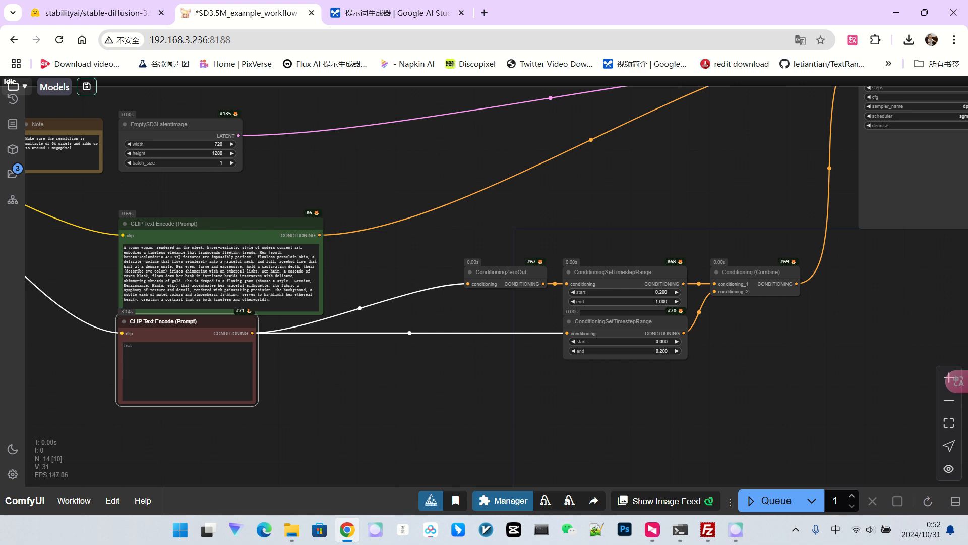
pyautogui.click(503, 273)
pyautogui.click(613, 272)
pyautogui.click(613, 322)
pyautogui.click(187, 371)
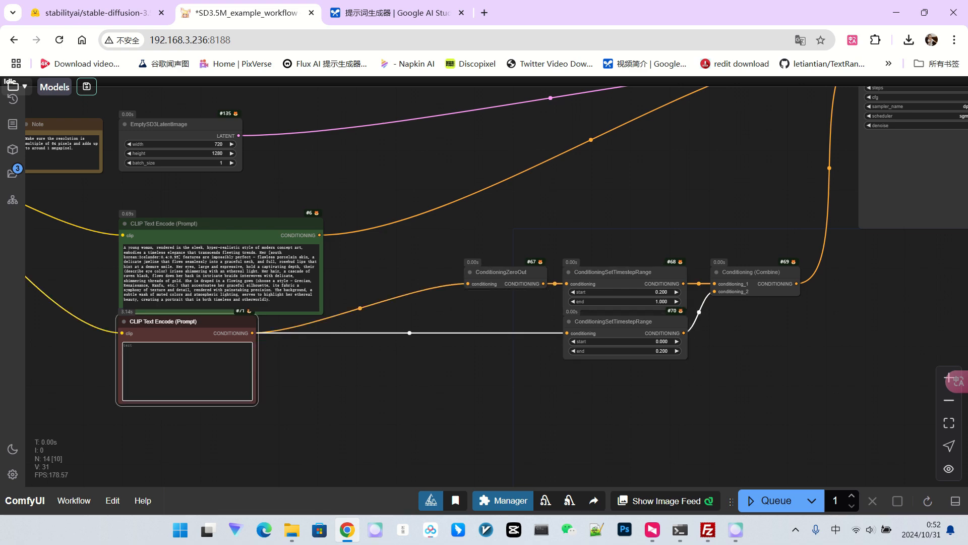
pyautogui.scroll(-3, 498, 368)
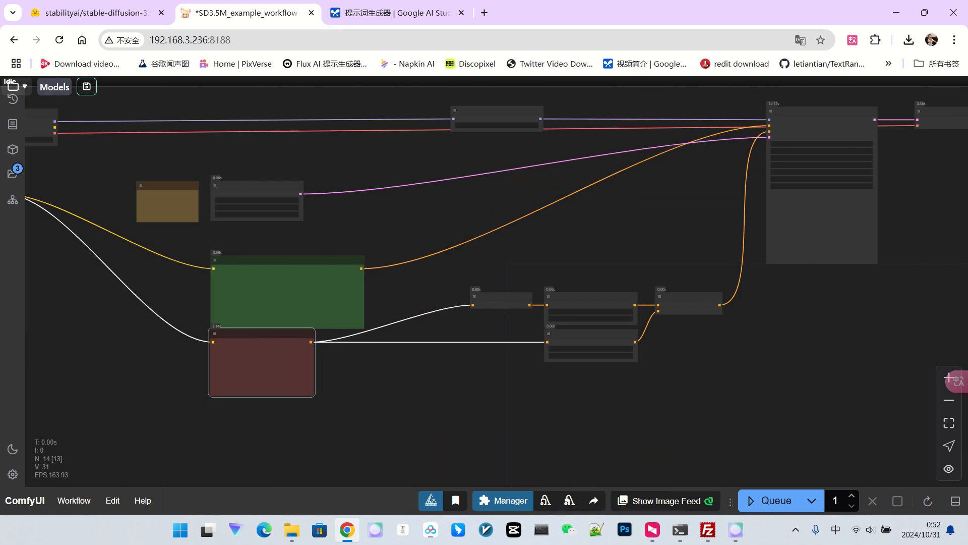
pyautogui.scroll(2, 472, 379)
pyautogui.moveTo(445, 372); pyautogui.dragTo(417, 367)
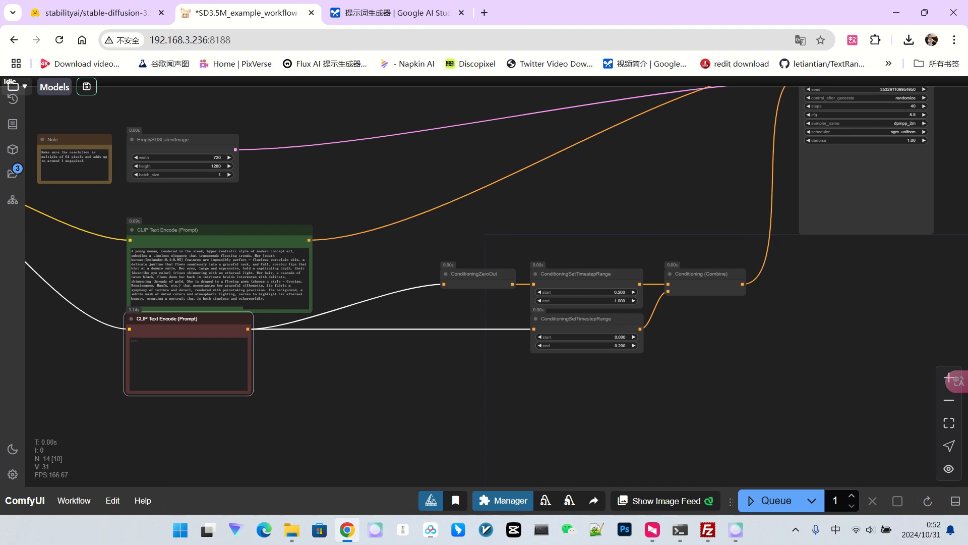
pyautogui.scroll(-2, 417, 368)
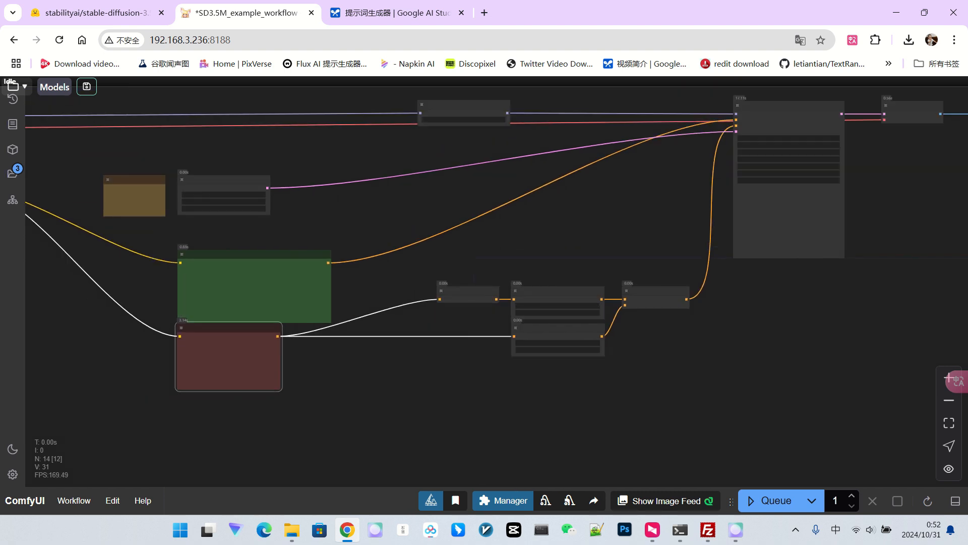
# - Add a CR Seed node in the free space near the KSampler
pyautogui.moveTo(615, 253); pyautogui.dragTo(272, 297)
pyautogui.scroll(-3, 273, 298)
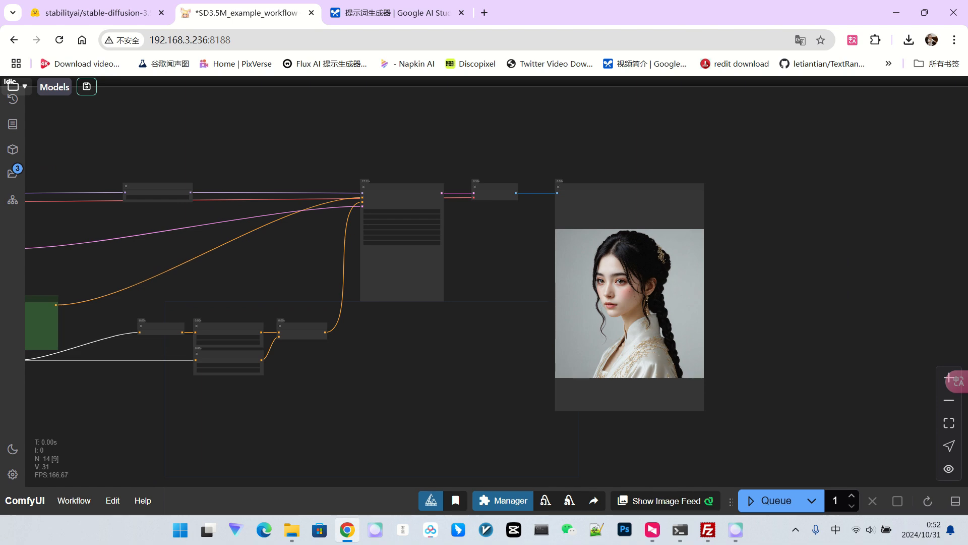
pyautogui.moveTo(349, 171); pyautogui.dragTo(542, 131)
pyautogui.scroll(7, 542, 131)
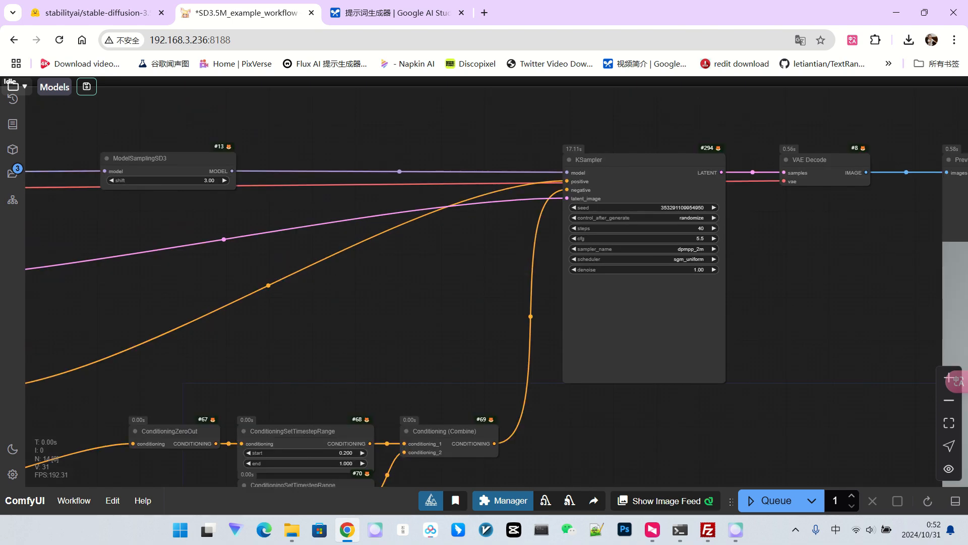
pyautogui.moveTo(454, 297); pyautogui.dragTo(462, 330)
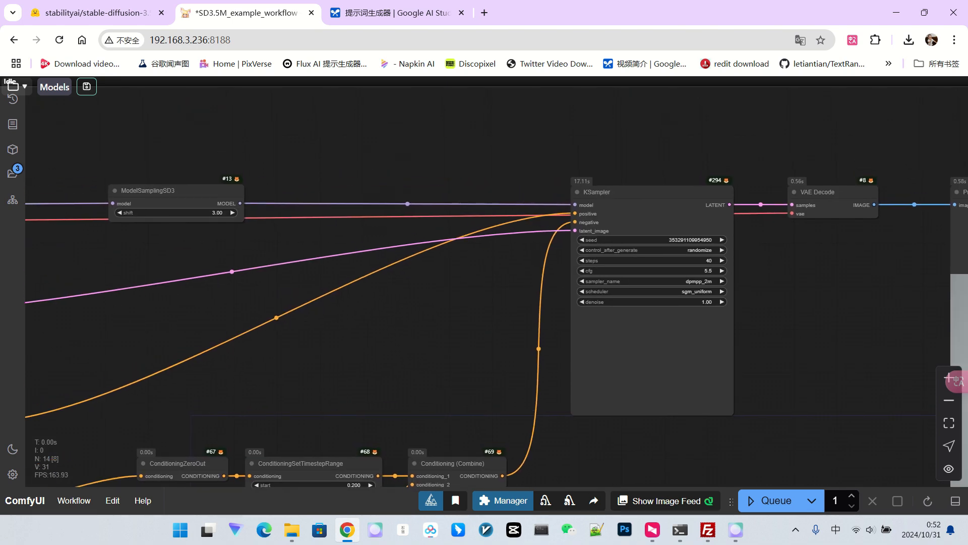
pyautogui.doubleClick(462, 330)
pyautogui.write('cr')
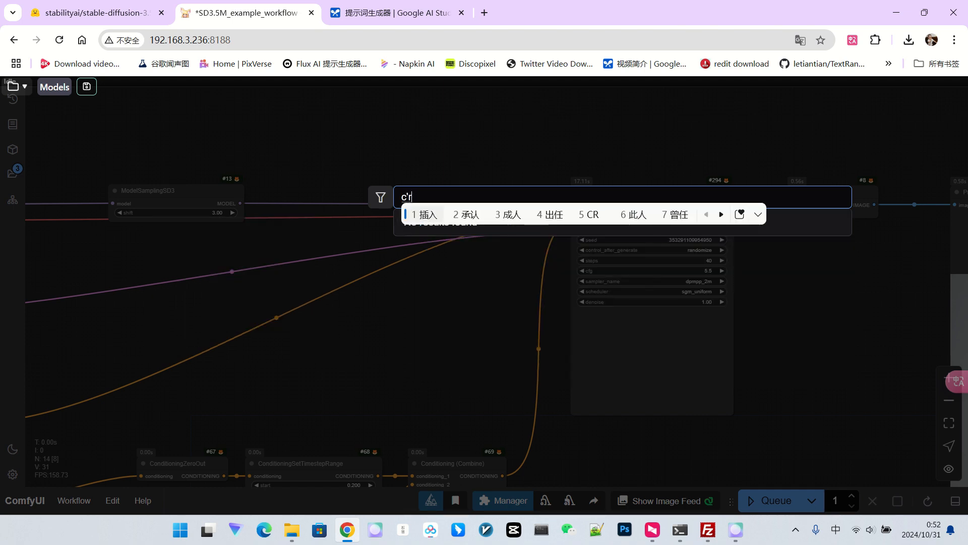
pyautogui.press('Return')
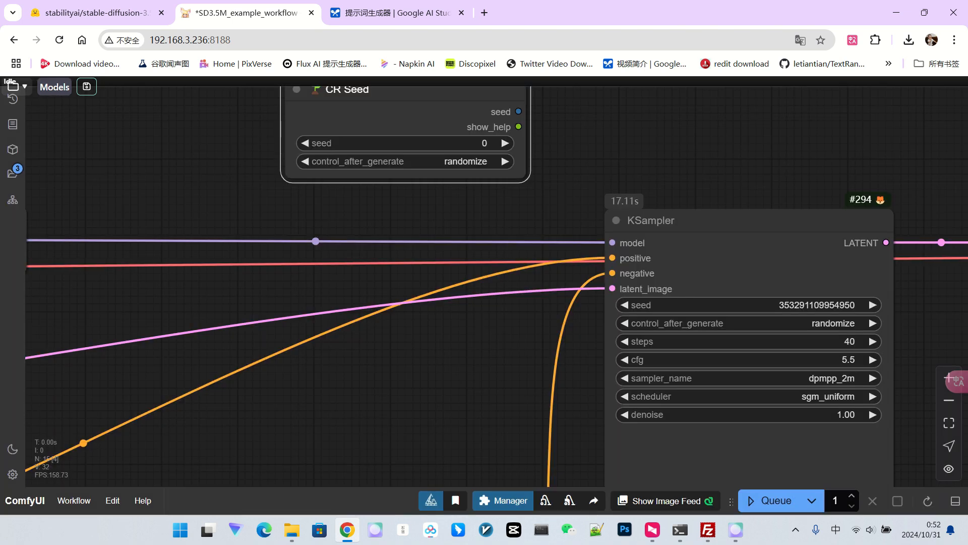
# - Convert the KSampler's seed widget to an input and connect the CR Seed node's seed output to it
pyautogui.rightClick(708, 267)
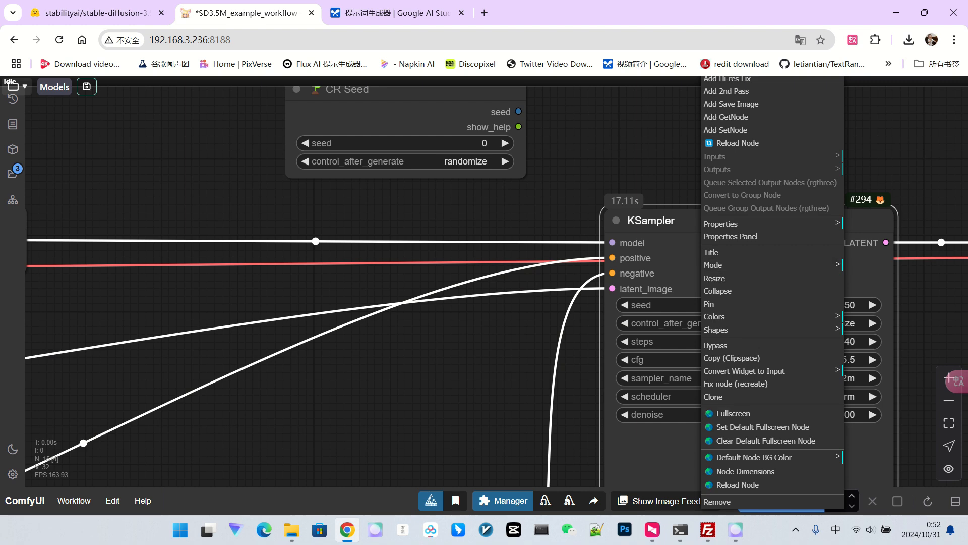
pyautogui.click(744, 371)
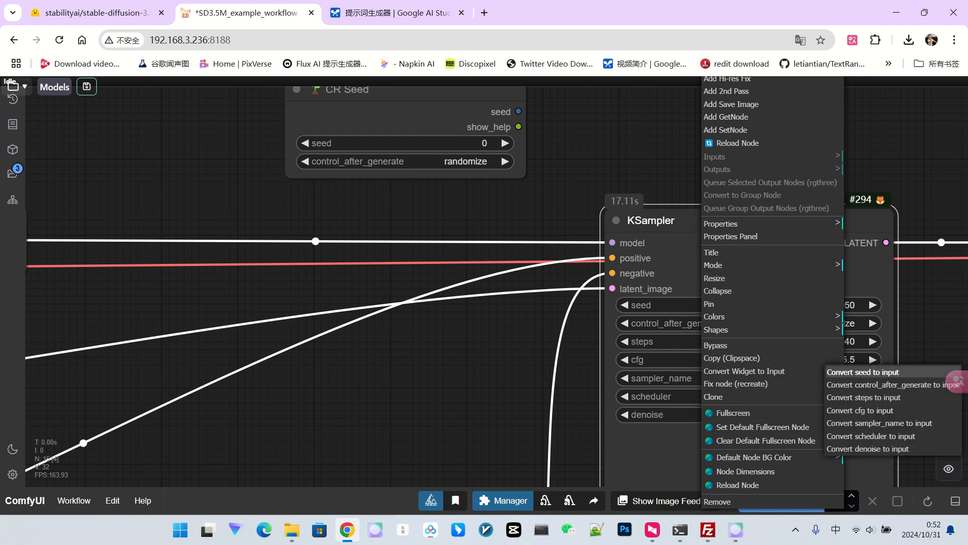
pyautogui.click(862, 372)
pyautogui.moveTo(518, 111); pyautogui.dragTo(616, 306)
# - Duplicate the KSampler node with its input connections kept and place the copy below the original
pyautogui.scroll(-6, 616, 306)
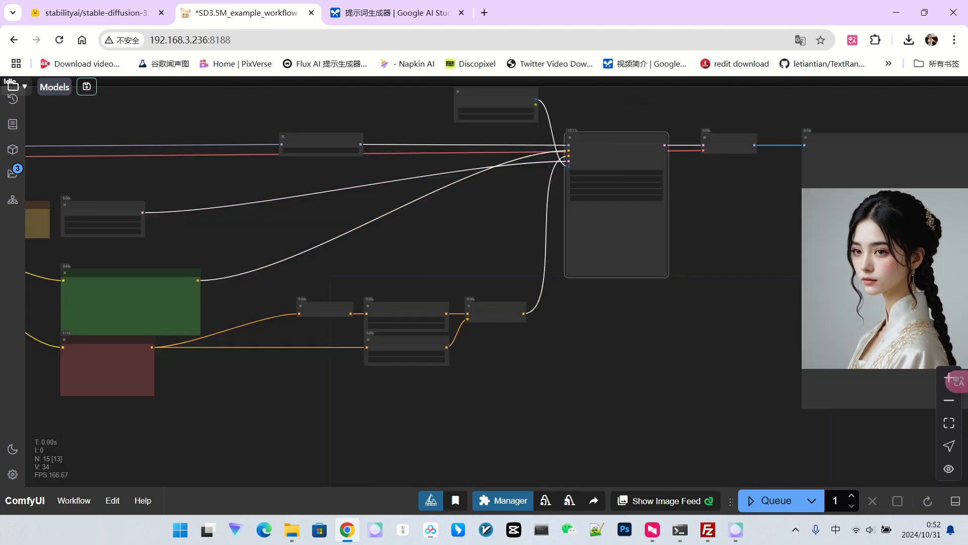
pyautogui.hotkey('ctrl', 'shift', 'v')
pyautogui.moveTo(631, 304); pyautogui.dragTo(609, 353)
pyautogui.moveTo(554, 381); pyautogui.dragTo(553, 316)
pyautogui.click(612, 302)
pyautogui.moveTo(484, 320); pyautogui.dragTo(650, 323)
# - Duplicate the negative CLIP Text Encode node and its four downstream conditioning nodes with connections kept, placing the copies below the originals
pyautogui.scroll(2, 650, 323)
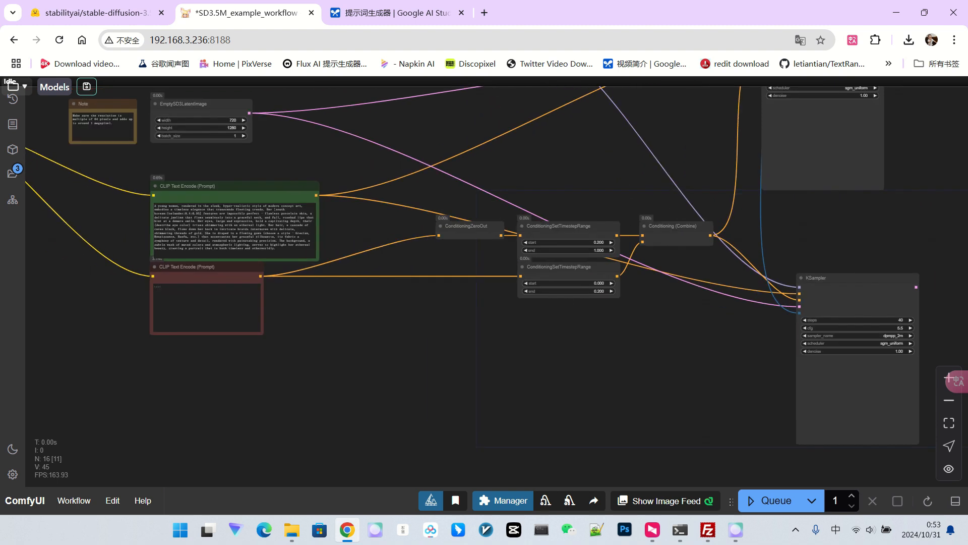
pyautogui.click(207, 267)
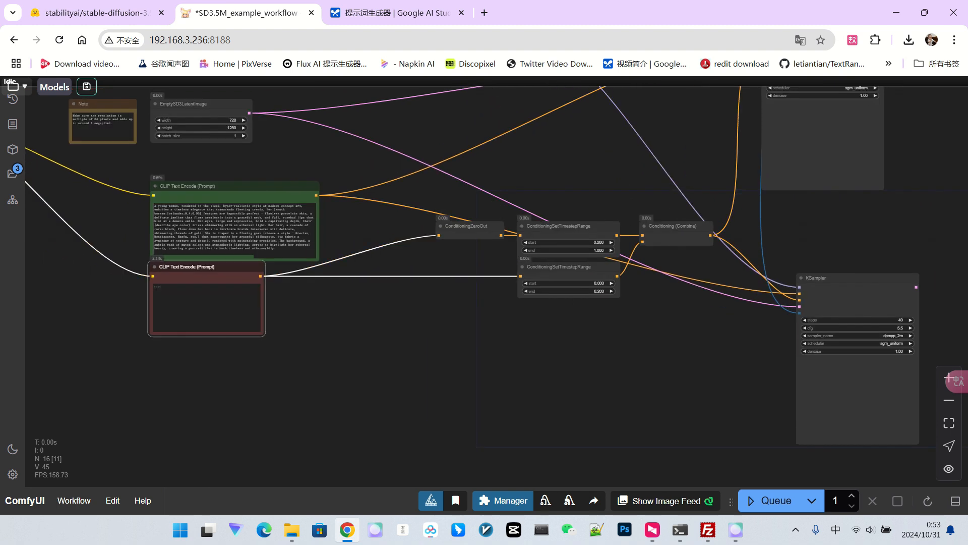
pyautogui.keyDown('ctrl'); pyautogui.click(466, 226); pyautogui.keyUp('ctrl')
pyautogui.keyDown('ctrl'); pyautogui.click(558, 227); pyautogui.keyUp('ctrl')
pyautogui.keyDown('ctrl'); pyautogui.click(558, 267); pyautogui.keyUp('ctrl')
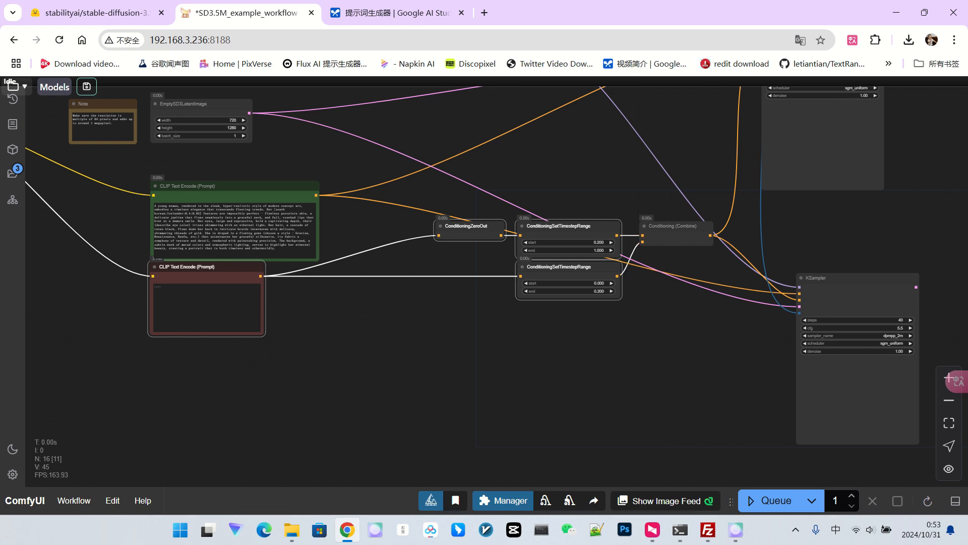
pyautogui.keyDown('ctrl'); pyautogui.click(672, 227); pyautogui.keyUp('ctrl')
pyautogui.hotkey('ctrl', 'c')
pyautogui.hotkey('ctrl', 'shift', 'v')
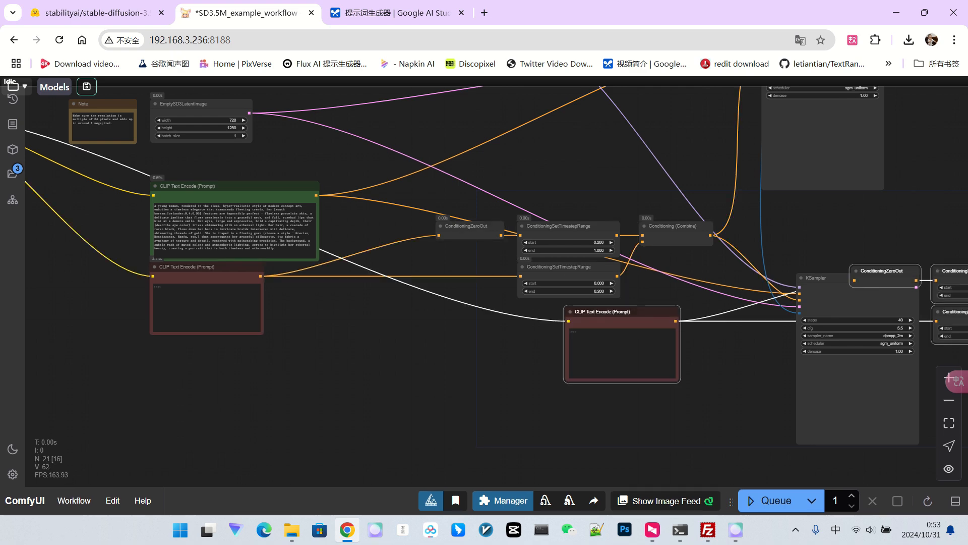
pyautogui.moveTo(651, 312); pyautogui.dragTo(197, 400)
pyautogui.click(731, 341)
pyautogui.scroll(4, 731, 341)
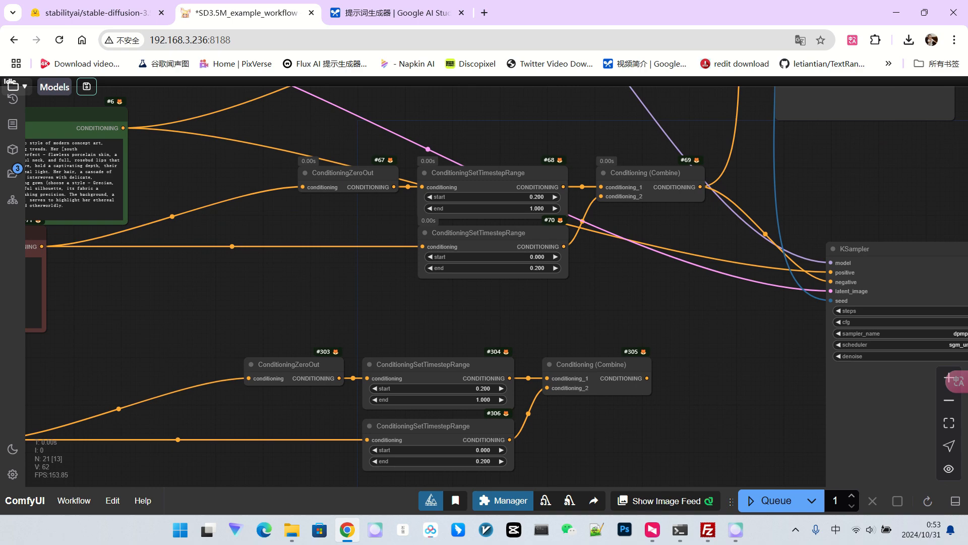
# - Connect the copied Conditioning (Combine) output to the second KSampler's negative input, and give that sampler its own VAE Decode and Preview Image nodes
pyautogui.moveTo(647, 377); pyautogui.dragTo(831, 281)
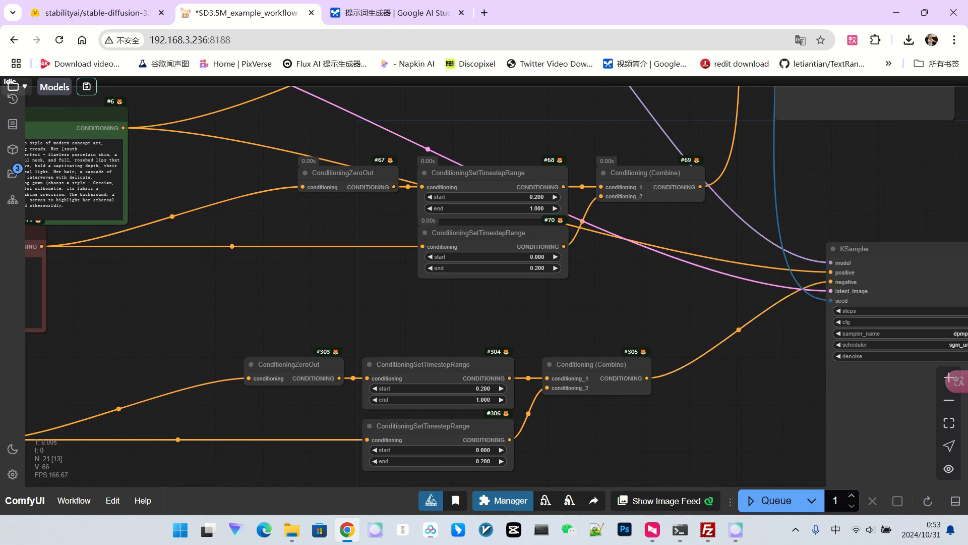
pyautogui.moveTo(776, 353); pyautogui.dragTo(294, 346)
pyautogui.scroll(-12, 462, 338)
pyautogui.moveTo(404, 348); pyautogui.dragTo(527, 317)
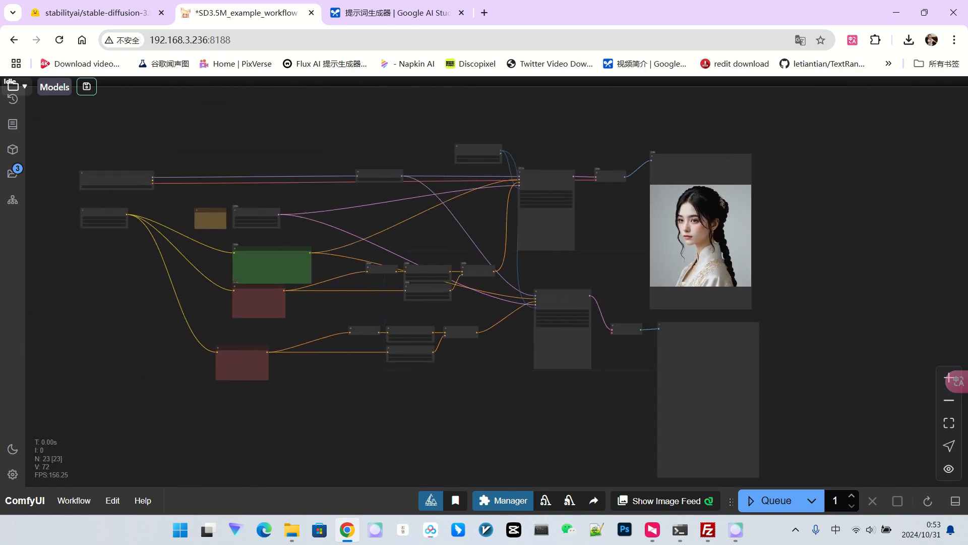
# - Attach a SetNode to the Load Checkpoint node's VAE output and name its constant sd3vae
pyautogui.scroll(6, 297, 277)
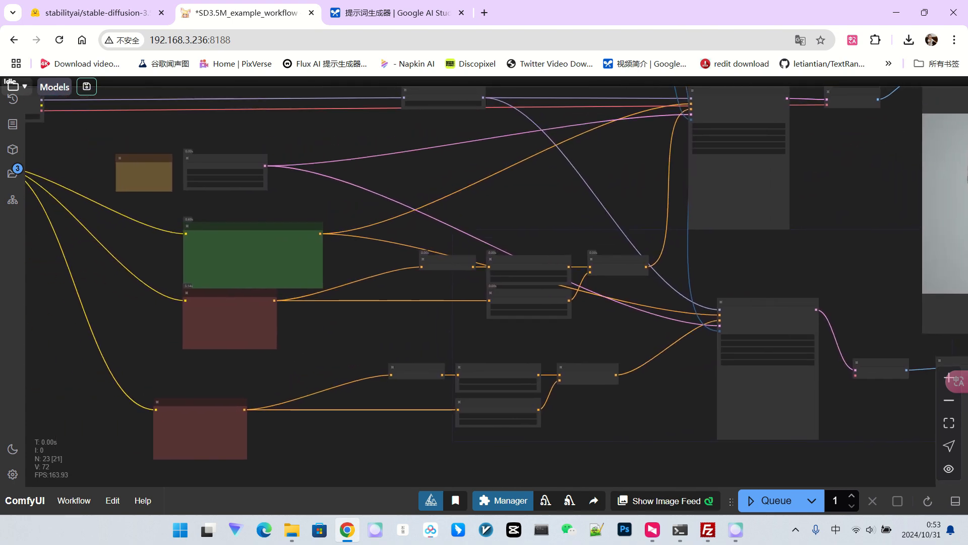
pyautogui.moveTo(76, 109); pyautogui.dragTo(256, 179)
pyautogui.scroll(6, 172, 159)
pyautogui.scroll(4, 255, 185)
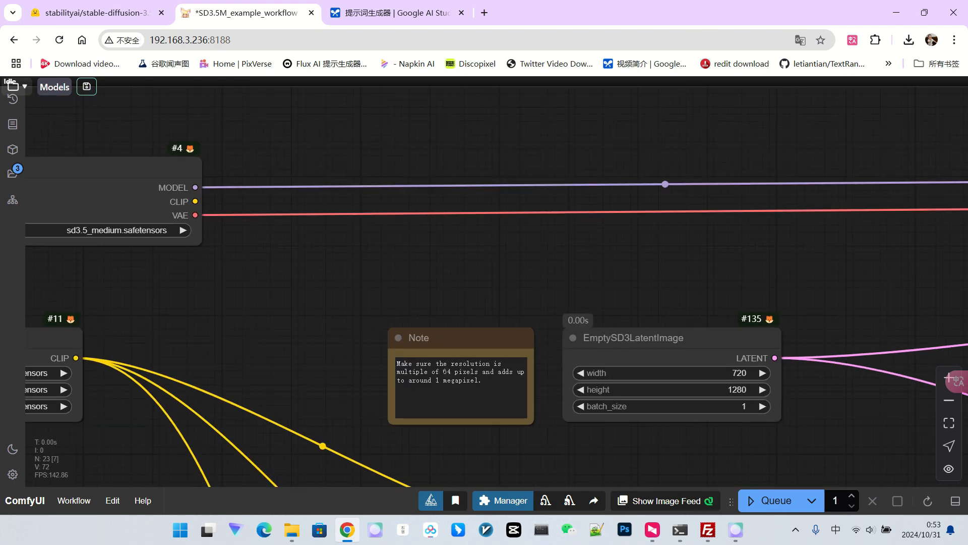
pyautogui.doubleClick(403, 198)
pyautogui.write('s')
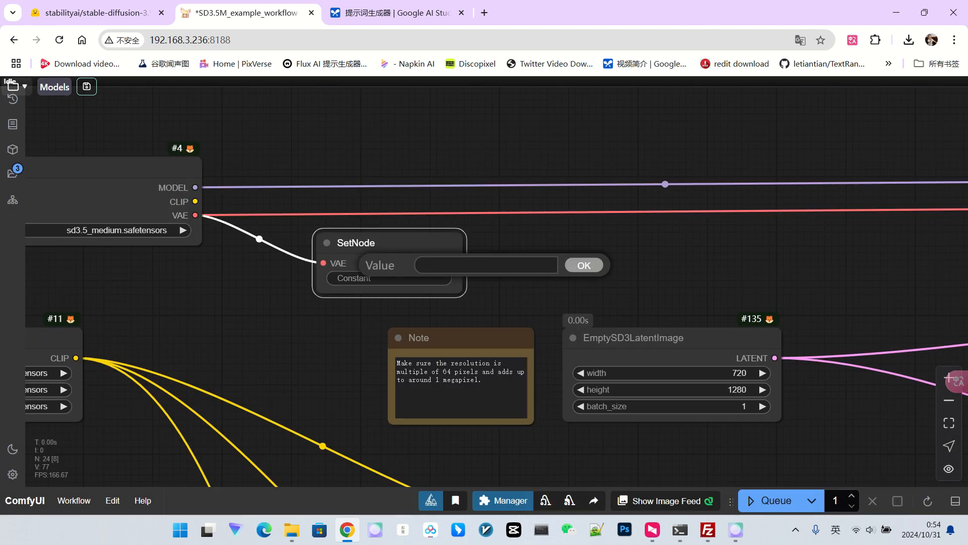
pyautogui.write('sd3vae')
pyautogui.press('Return')
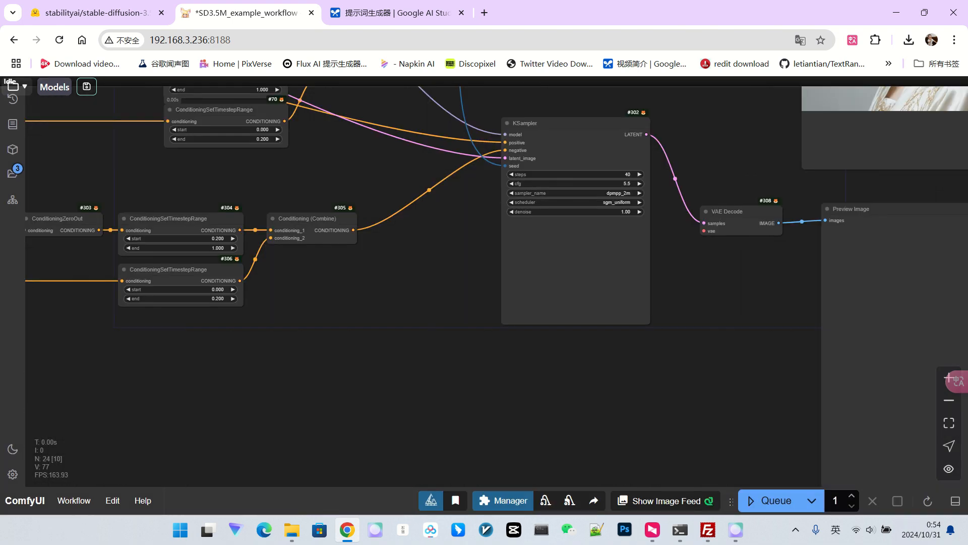
# - Add a GetNode set to sd3vae below the second VAE Decode node and connect it to the vae input
pyautogui.doubleClick(685, 292)
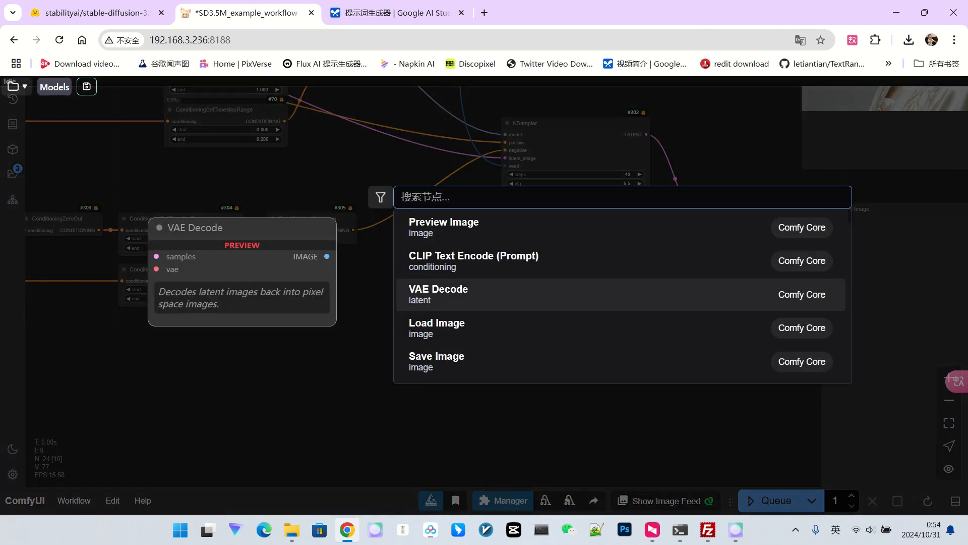
pyautogui.write('getNode')
pyautogui.press('Return')
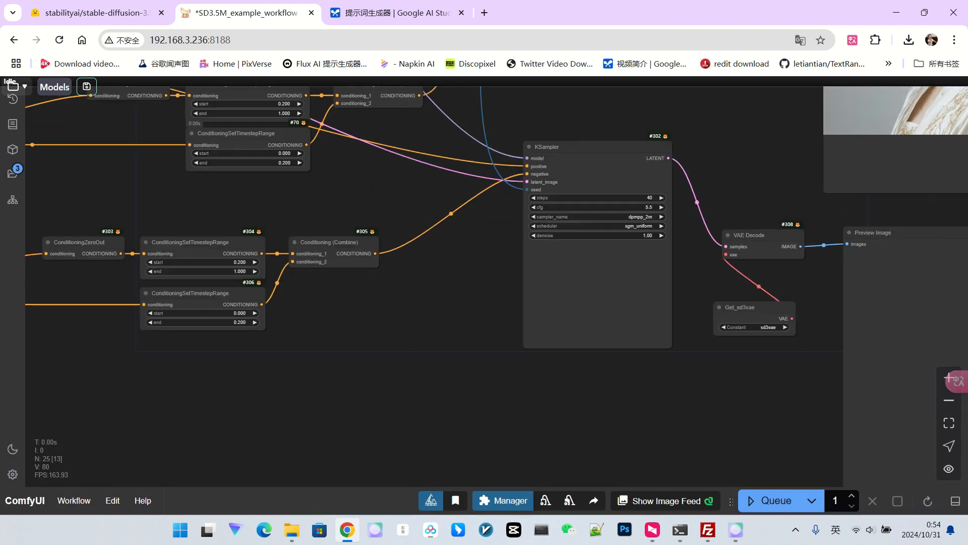
pyautogui.scroll(2, 432, 274)
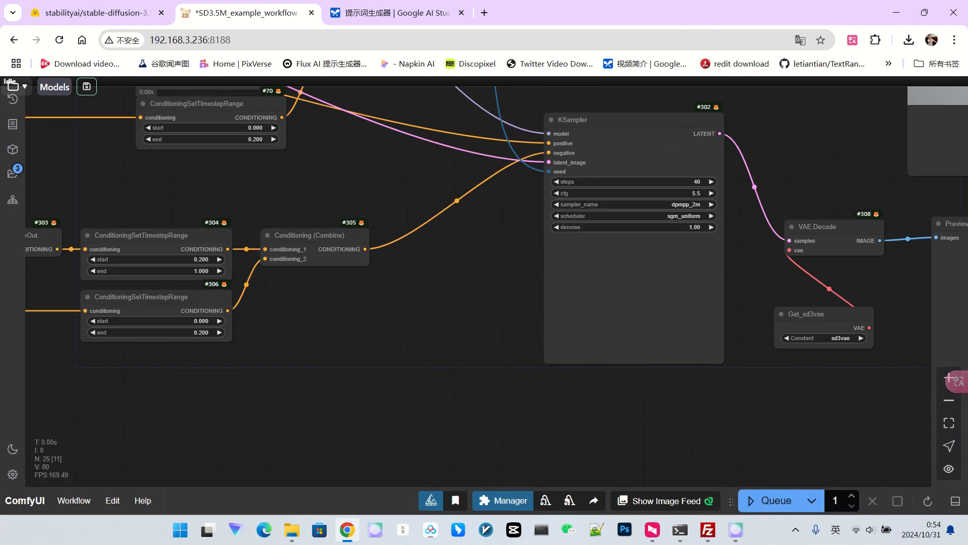
# - Enter "bad image, worst quality" as the prompt of the lower negative CLIP Text Encode node
pyautogui.moveTo(432, 273); pyautogui.dragTo(785, 252)
pyautogui.moveTo(363, 335); pyautogui.dragTo(626, 313)
pyautogui.click(243, 314)
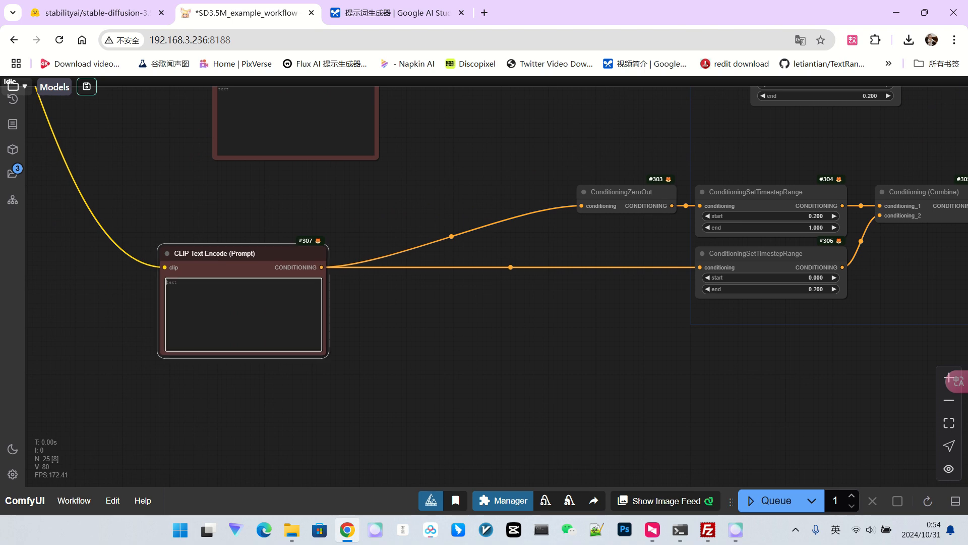
pyautogui.write('bad')
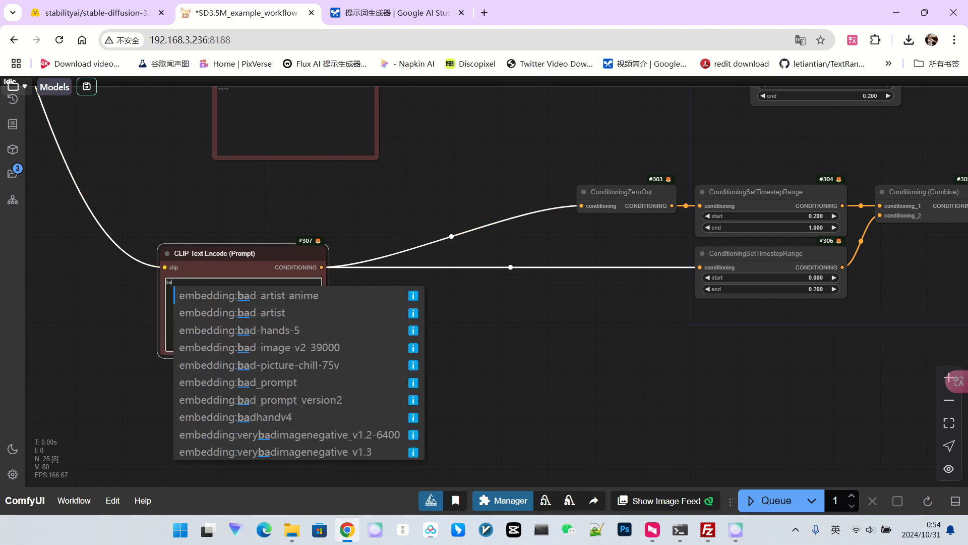
pyautogui.press('Return')
pyautogui.scroll(10, 162, 303)
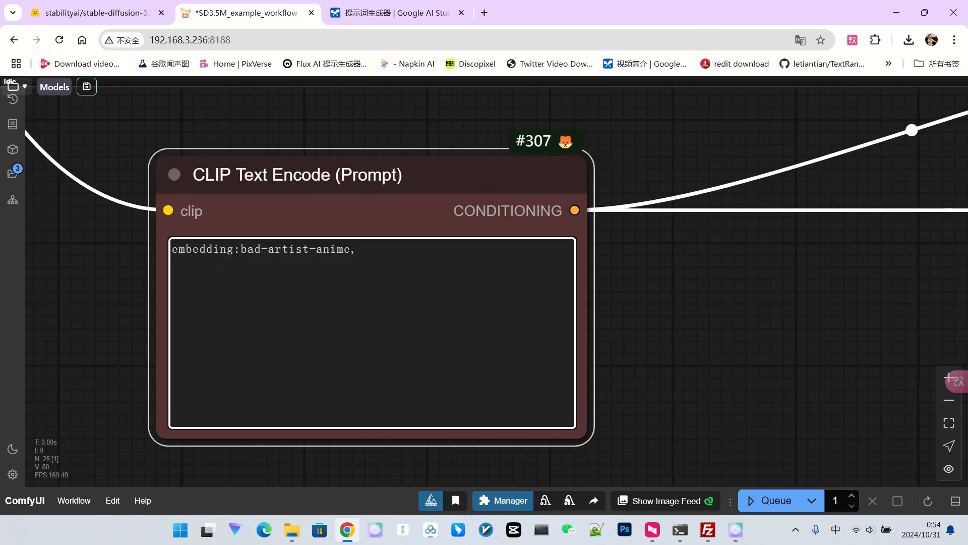
pyautogui.hotkey('ctrl', 'a')
pyautogui.write('b')
pyautogui.press('shift')
pyautogui.write('ad image,')
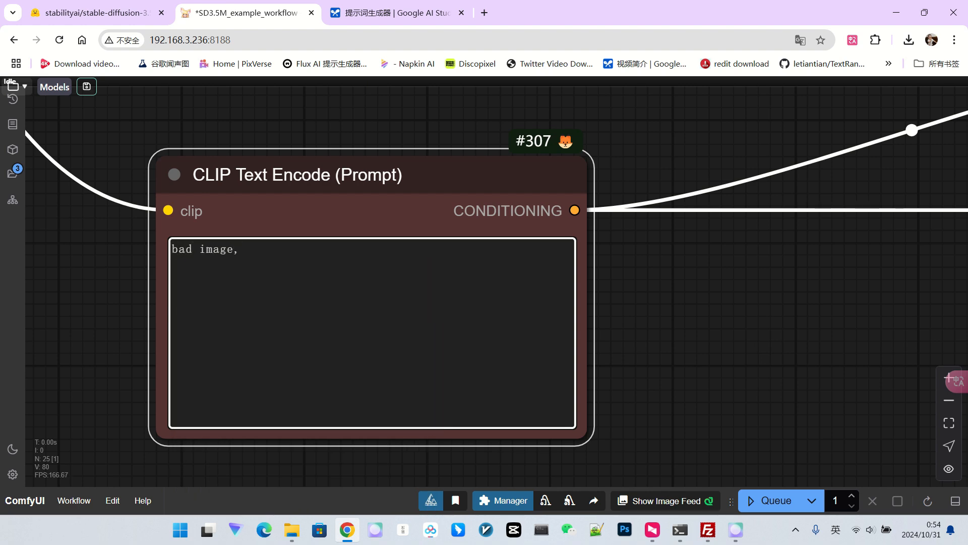
pyautogui.write('worst qul')
pyautogui.press('BackSpace')
pyautogui.write('ality')
# - Queue the workflow to generate an image from both sampling branches
pyautogui.scroll(-10, 660, 287)
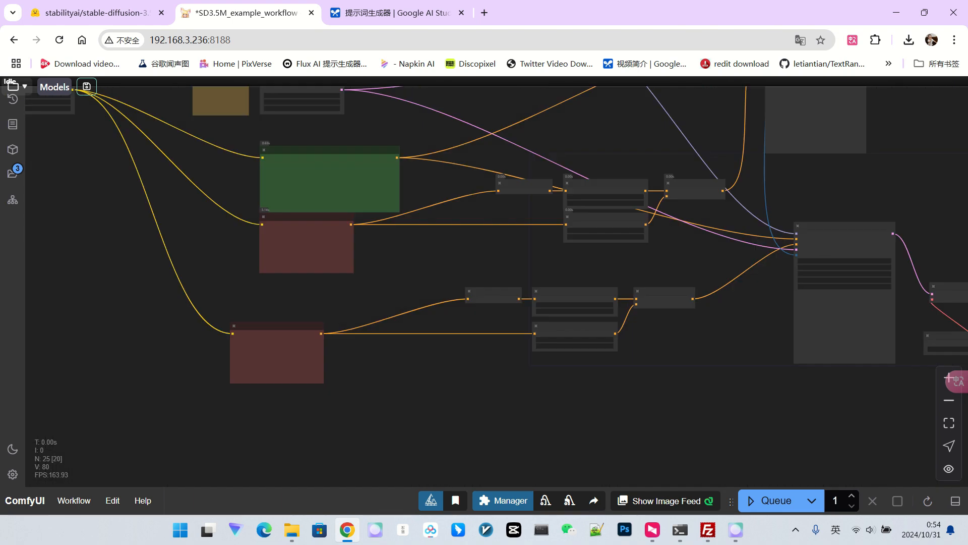
pyautogui.scroll(-3, 347, 361)
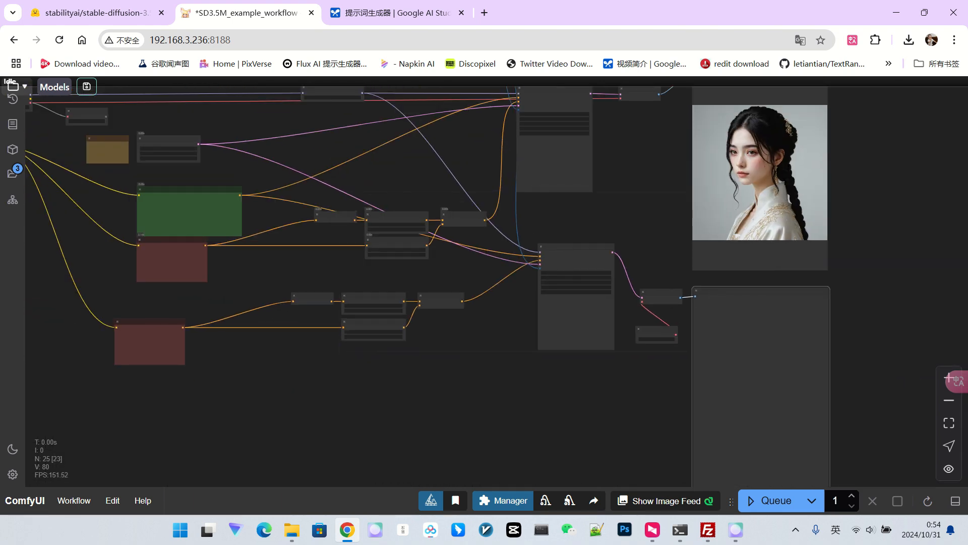
pyautogui.scroll(-4, 827, 321)
pyautogui.click(776, 500)
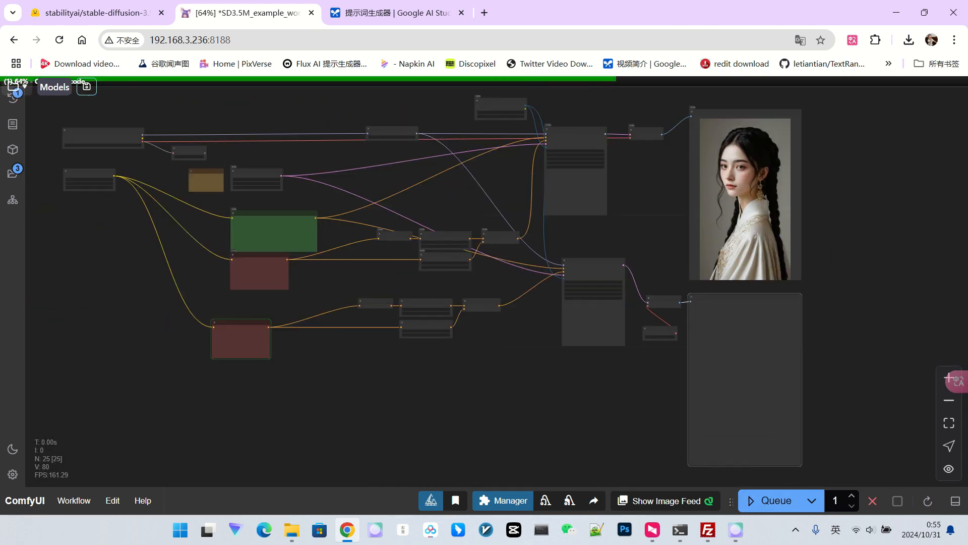
# - Move the second branch's Preview Image node beside the first branch's preview
pyautogui.moveTo(877, 322); pyautogui.dragTo(810, 330)
pyautogui.moveTo(686, 305); pyautogui.dragTo(803, 119)
pyautogui.scroll(7, 899, 277)
pyautogui.moveTo(857, 158); pyautogui.dragTo(885, 341)
# - Compare the two generated portraits side by side, examining the face, hair, earring and clothing details up close
pyautogui.scroll(5, 867, 252)
pyautogui.scroll(2, 242, 226)
pyautogui.scroll(1, 262, 230)
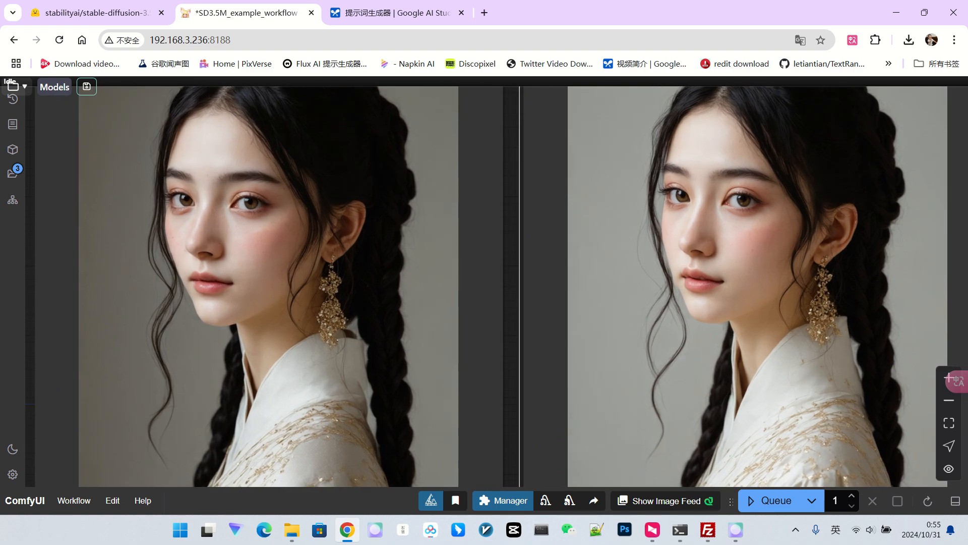
pyautogui.scroll(10, 767, 242)
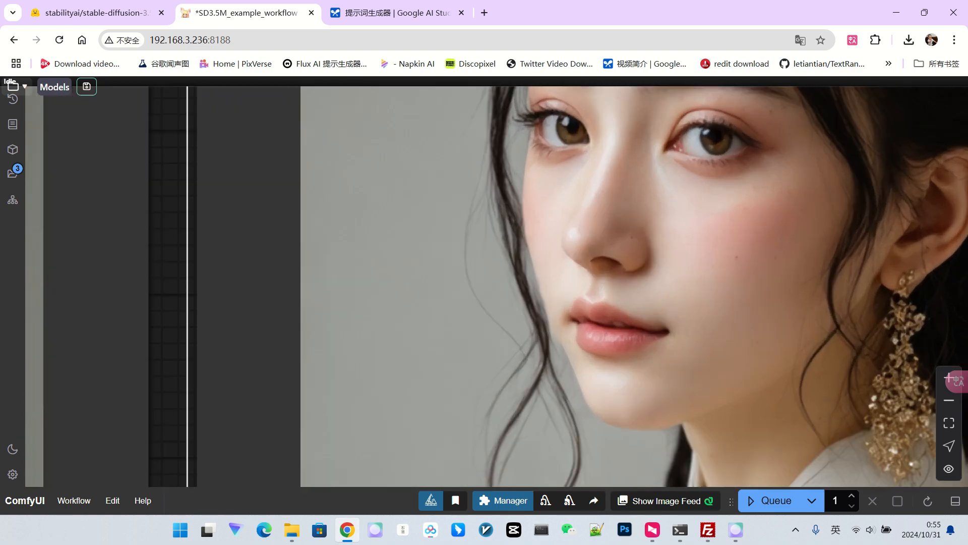
pyautogui.scroll(-9, 812, 227)
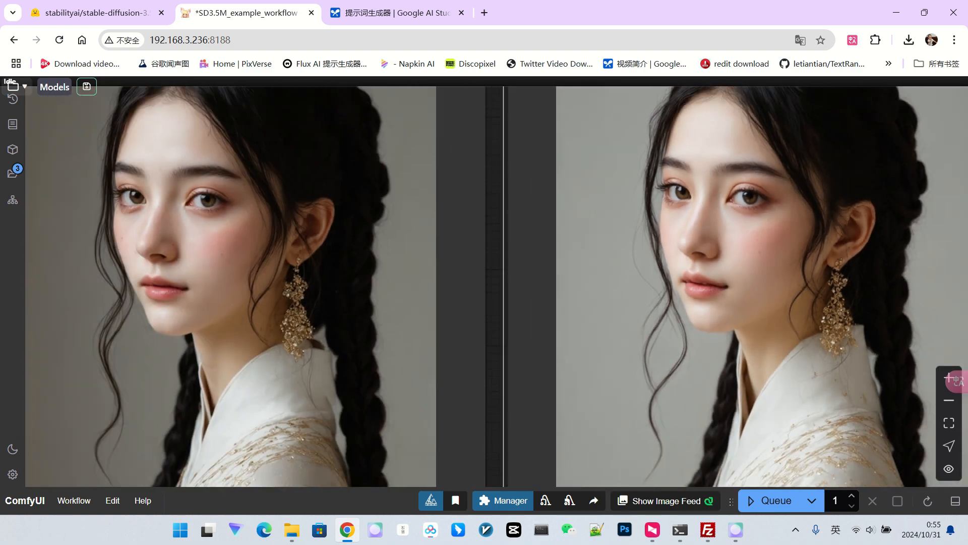
pyautogui.scroll(7, 208, 248)
pyautogui.scroll(-5, 261, 261)
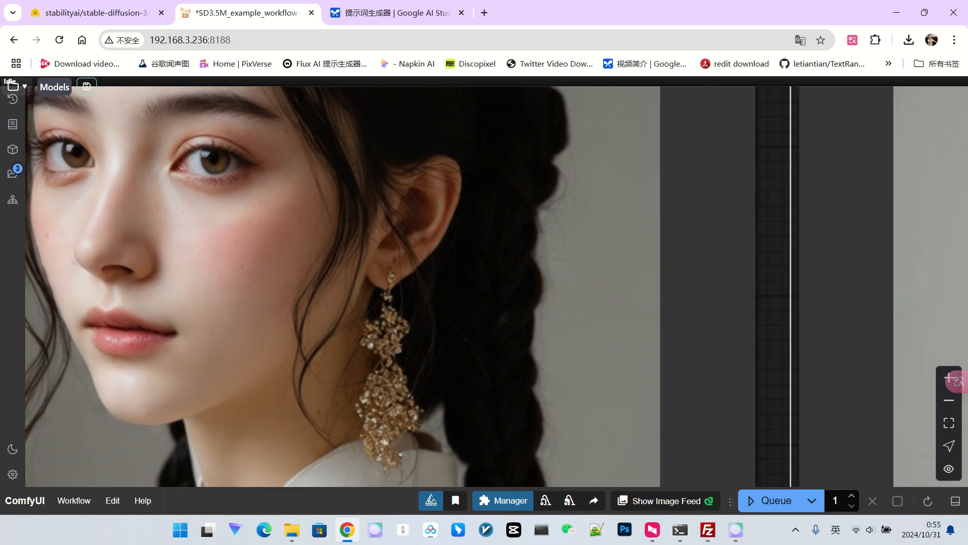
pyautogui.scroll(-2, 188, 283)
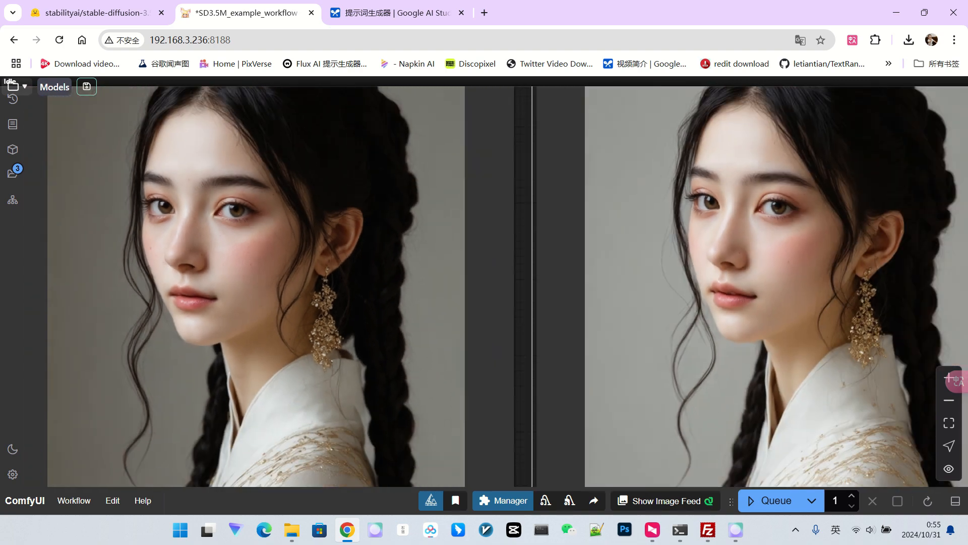
pyautogui.scroll(-2, 259, 261)
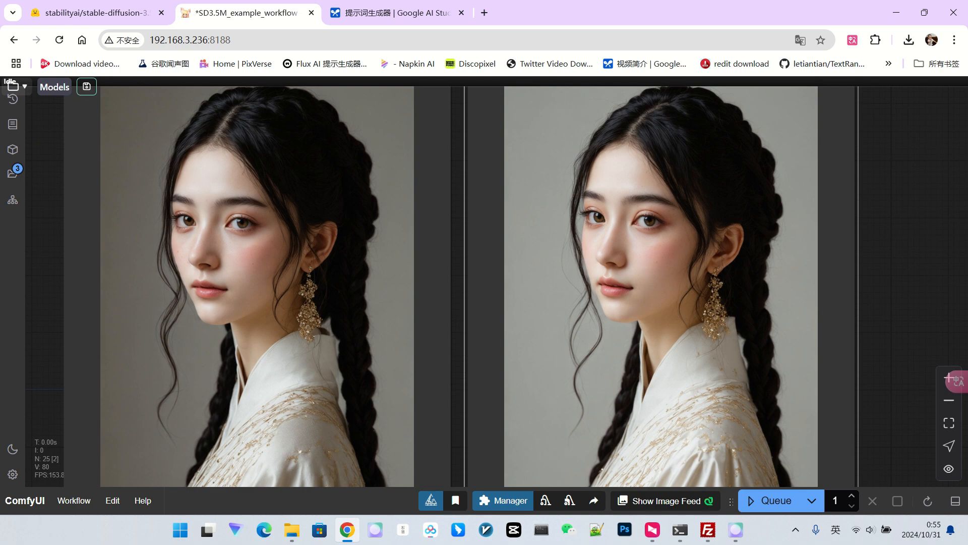
pyautogui.scroll(-6, 533, 276)
pyautogui.moveTo(761, 322); pyautogui.dragTo(752, 267)
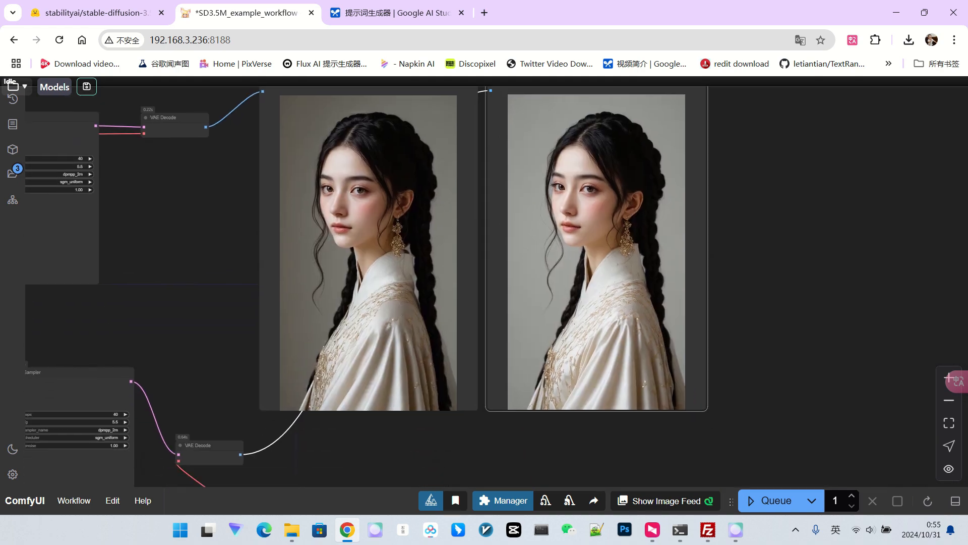
pyautogui.scroll(3, 567, 274)
pyautogui.scroll(5, 568, 157)
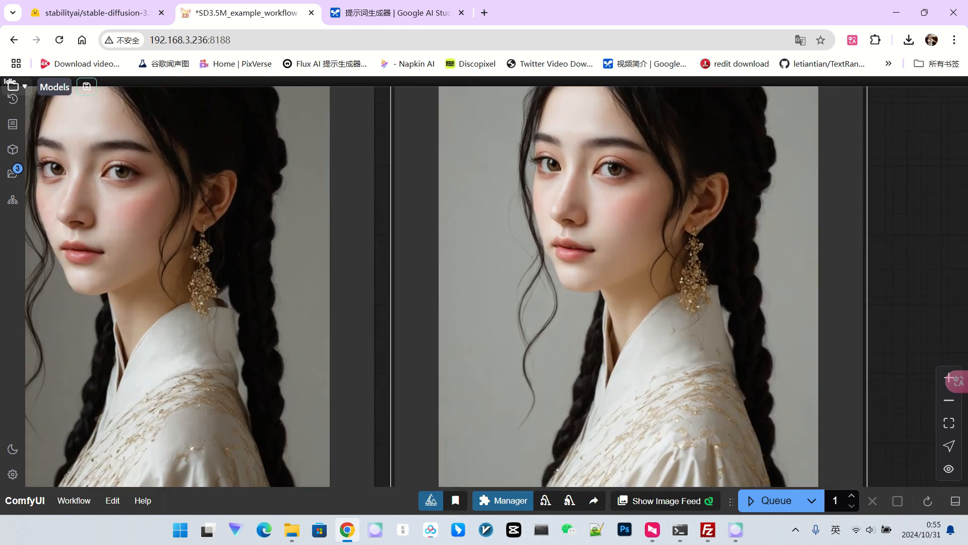
pyautogui.scroll(-5, 712, 253)
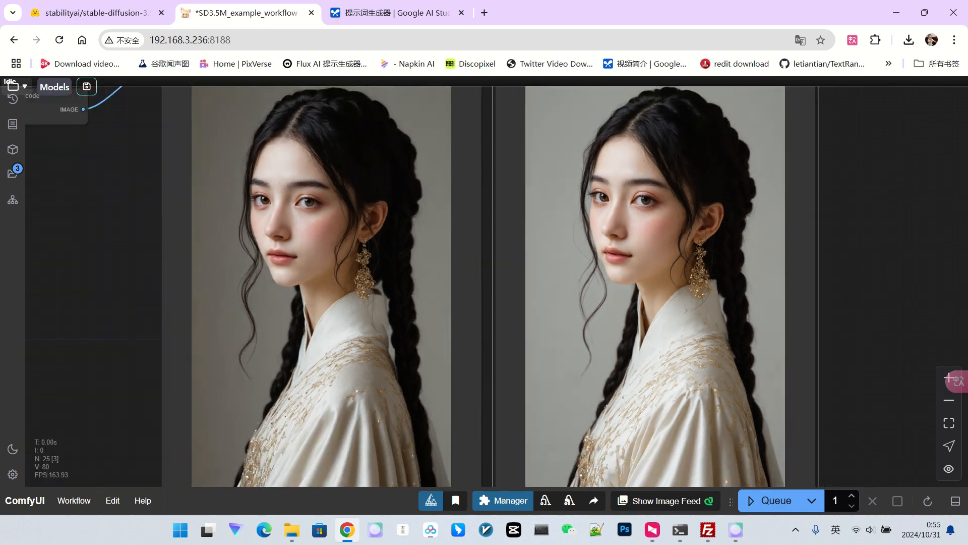
pyautogui.scroll(-5, 834, 274)
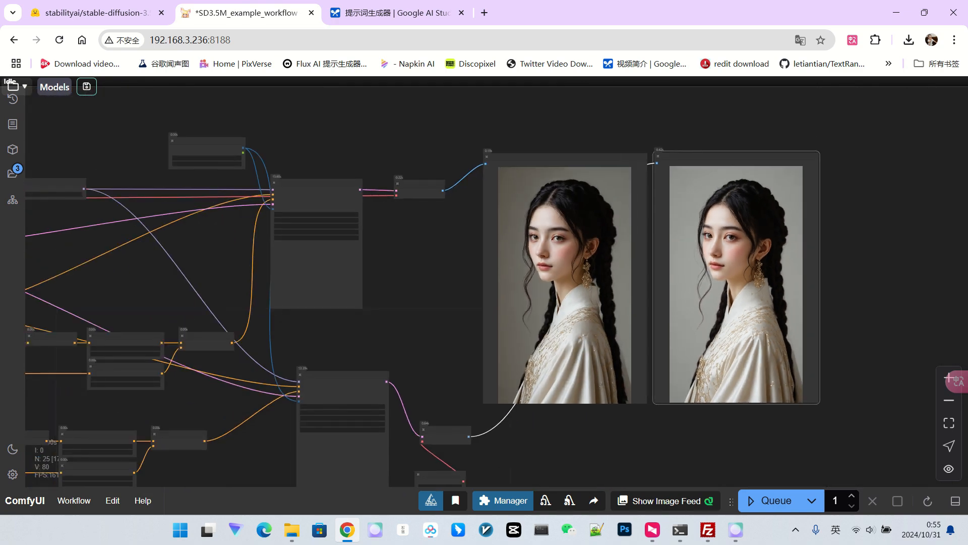
# - Move the second Preview Image node back below the first one and shift the second KSampler slightly
pyautogui.moveTo(721, 156); pyautogui.dragTo(653, 385)
pyautogui.moveTo(757, 353); pyautogui.dragTo(762, 234)
pyautogui.moveTo(655, 268); pyautogui.dragTo(555, 309)
pyautogui.scroll(-4, 724, 331)
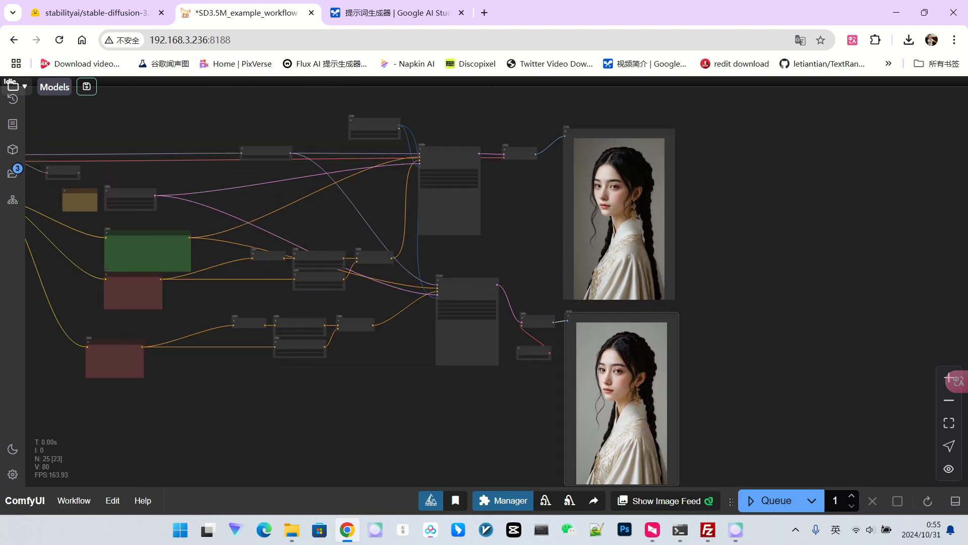
pyautogui.moveTo(724, 331); pyautogui.dragTo(843, 276)
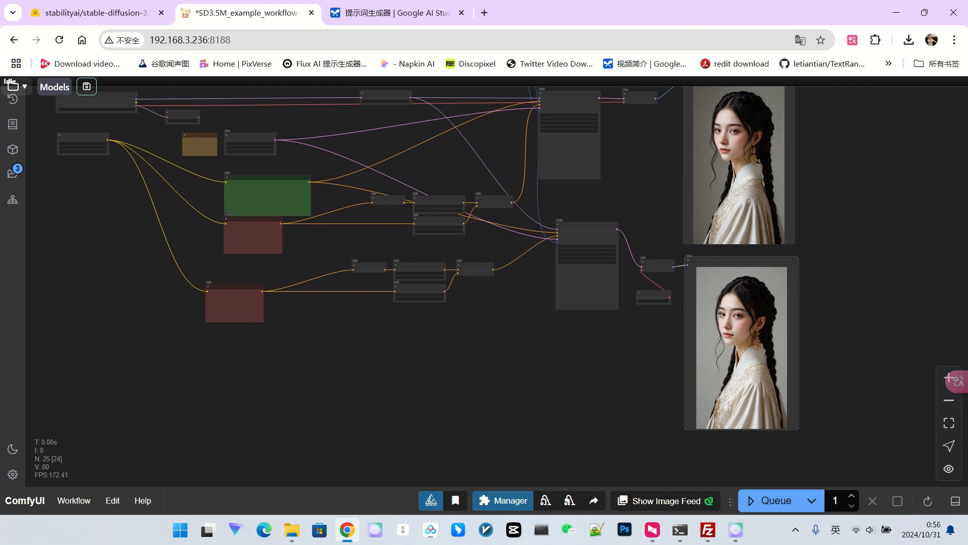
pyautogui.moveTo(587, 222); pyautogui.dragTo(580, 224)
pyautogui.scroll(-2, 676, 205)
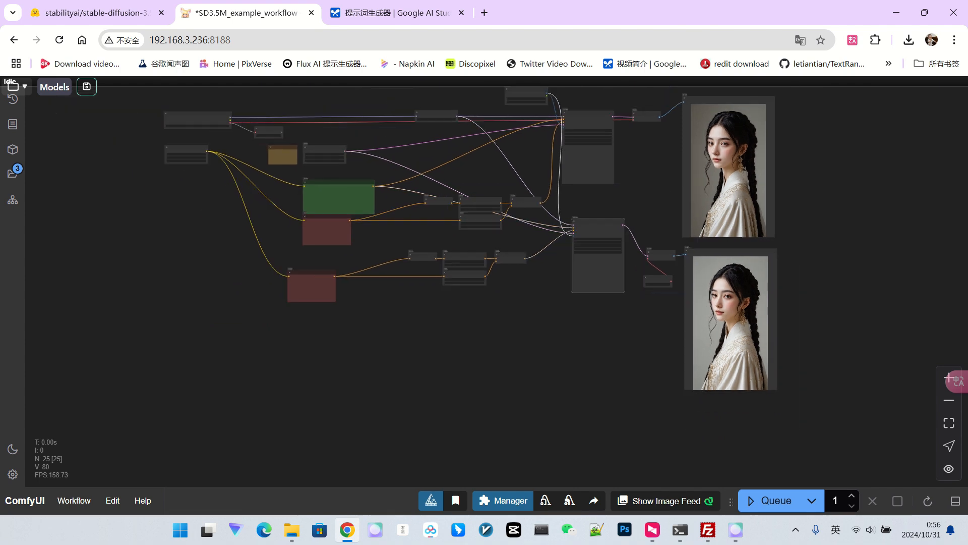
# - Attach a SetNode to the ModelSamplingSD3 node's MODEL output and name its constant sd3mode
pyautogui.moveTo(677, 205); pyautogui.dragTo(684, 266)
pyautogui.scroll(2, 678, 212)
pyautogui.scroll(8, 411, 154)
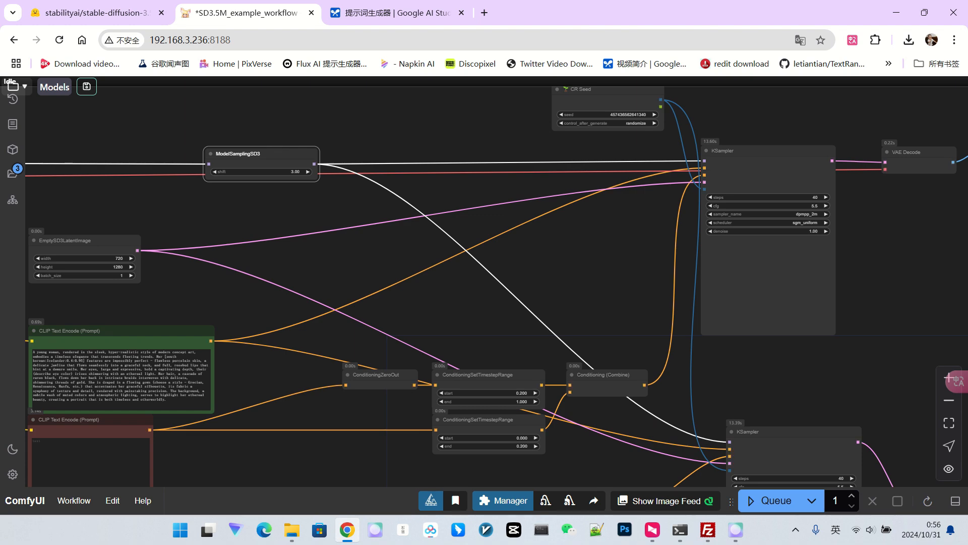
pyautogui.scroll(-2, 434, 151)
pyautogui.moveTo(434, 151); pyautogui.dragTo(590, 189)
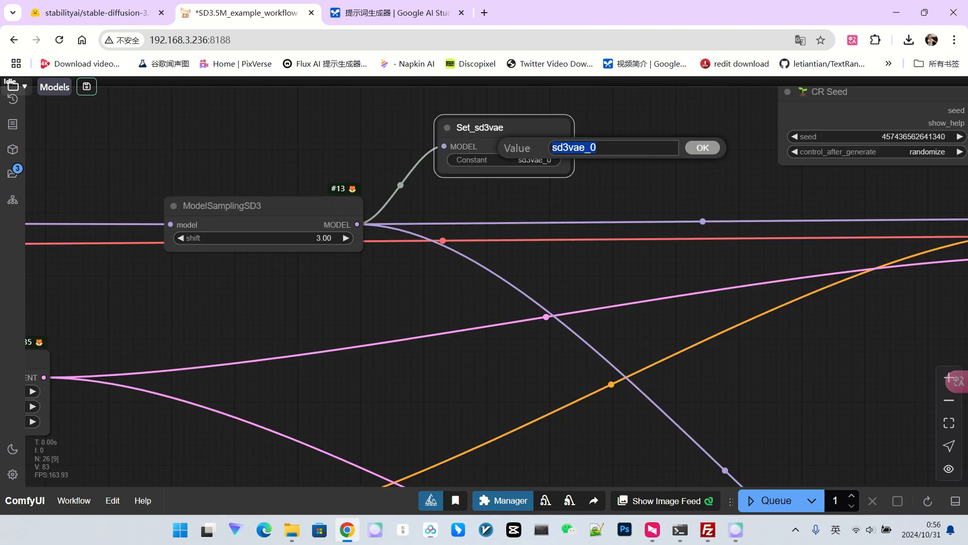
pyautogui.click(598, 148)
pyautogui.press('Delete')
pyautogui.press('Delete')
pyautogui.press('Delete')
pyautogui.write('mode')
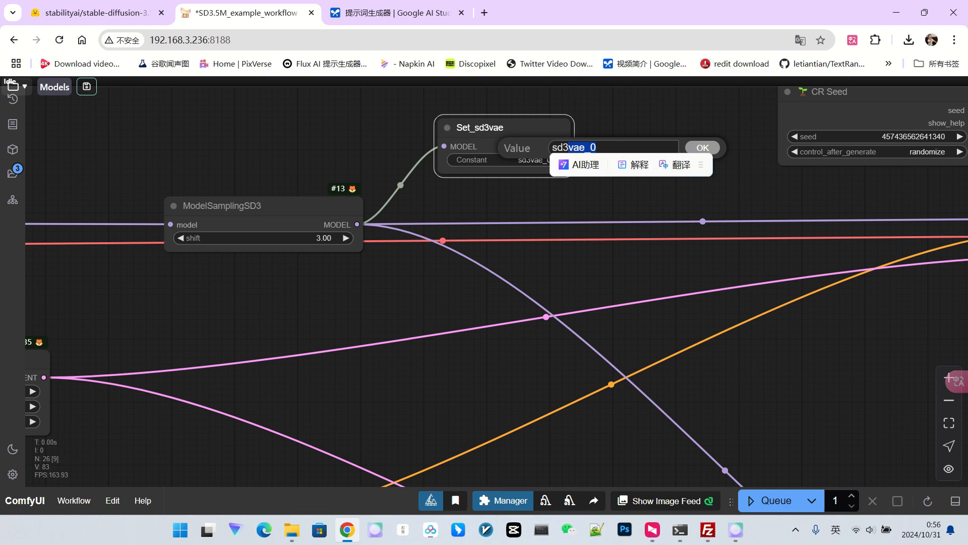
pyautogui.press('Delete')
pyautogui.press('Delete')
pyautogui.press('Return')
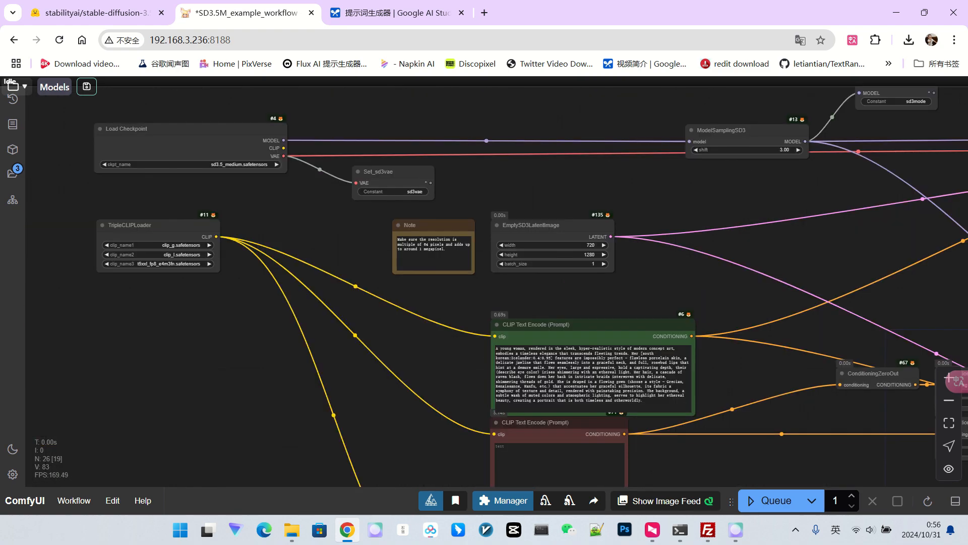
# - Attach a SetNode to the TripleCLIPLoader's CLIP output and name its constant sdclip
pyautogui.moveTo(387, 172); pyautogui.dragTo(318, 212)
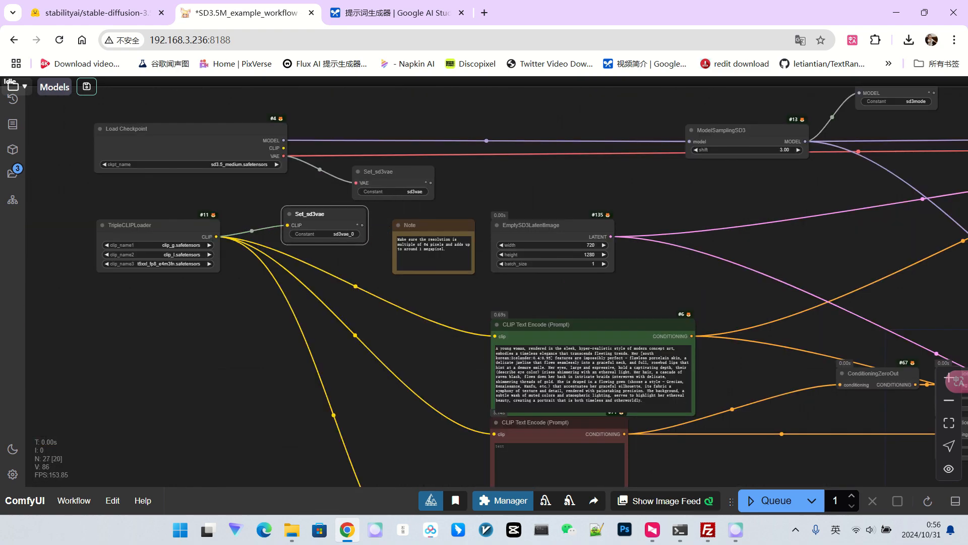
pyautogui.scroll(8, 379, 240)
pyautogui.click(257, 227)
pyautogui.click(364, 219)
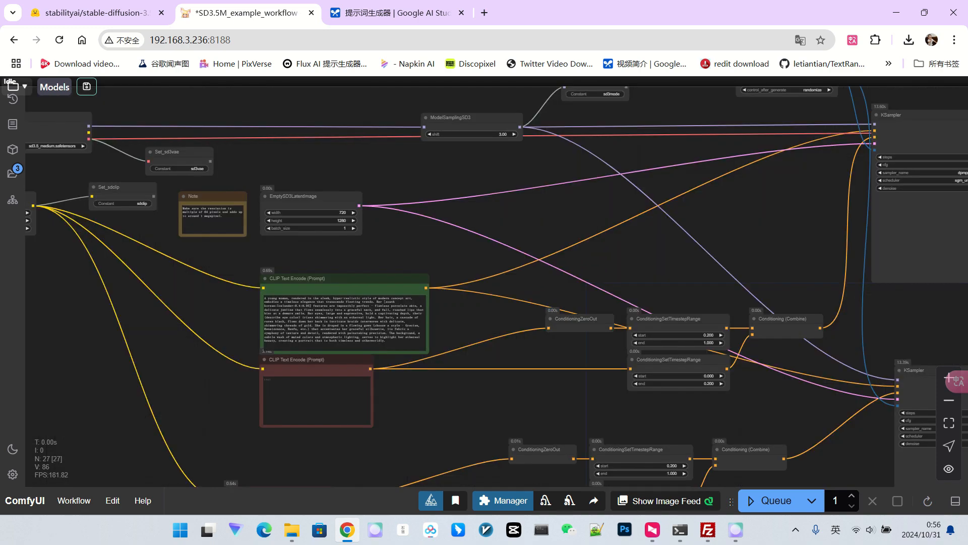
# - Duplicate the second branch's KSampler, VAE Decode, Get_sd3vae and Preview Image nodes, keeping their incoming connections
pyautogui.scroll(-4, 659, 213)
pyautogui.moveTo(655, 252); pyautogui.dragTo(491, 121)
pyautogui.scroll(-2, 674, 251)
pyautogui.moveTo(705, 298); pyautogui.dragTo(475, 274)
pyautogui.scroll(3, 474, 263)
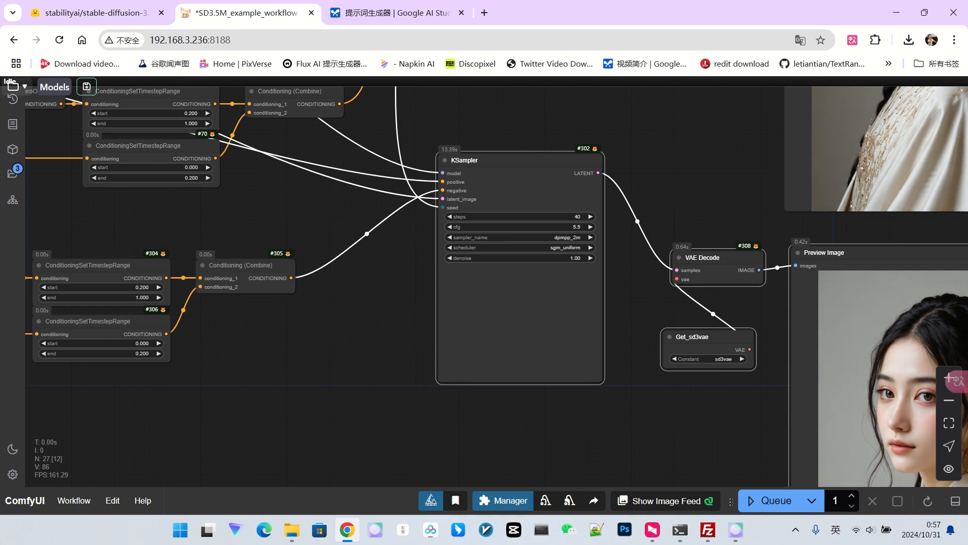
pyautogui.scroll(-5, 721, 391)
pyautogui.hotkey('ctrl', 'shift', 'v')
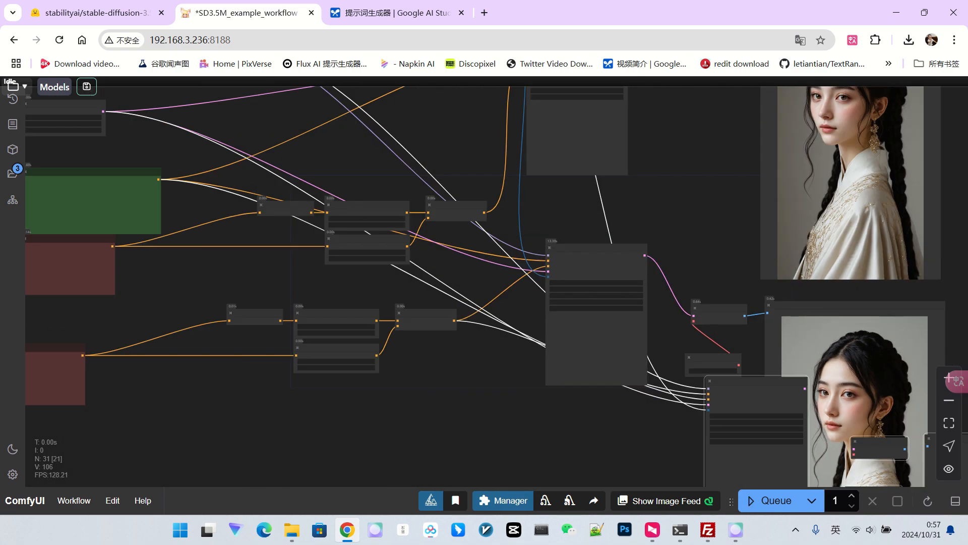
# - Move the duplicated KSampler below the second branch and place its VAE Decode and Get_sd3vae nodes between it and its Preview Image
pyautogui.moveTo(731, 386); pyautogui.dragTo(613, 469)
pyautogui.moveTo(731, 444); pyautogui.dragTo(556, 288)
pyautogui.moveTo(787, 290); pyautogui.dragTo(750, 419)
pyautogui.moveTo(466, 314); pyautogui.dragTo(435, 391)
pyautogui.moveTo(550, 393); pyautogui.dragTo(553, 334)
pyautogui.moveTo(696, 280); pyautogui.dragTo(617, 413)
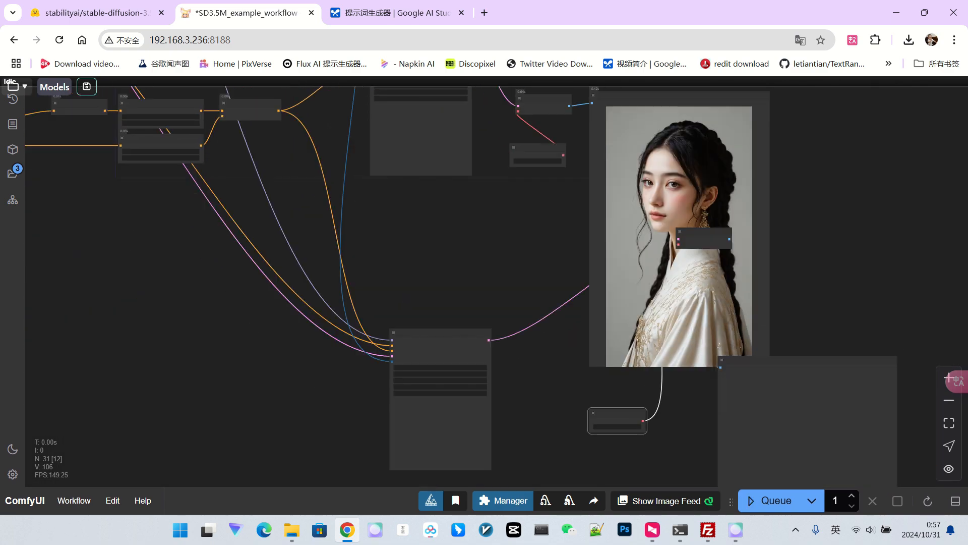
pyautogui.moveTo(704, 230); pyautogui.dragTo(610, 373)
pyautogui.moveTo(618, 412); pyautogui.dragTo(606, 415)
pyautogui.scroll(-4, 841, 283)
pyautogui.scroll(-3, 827, 358)
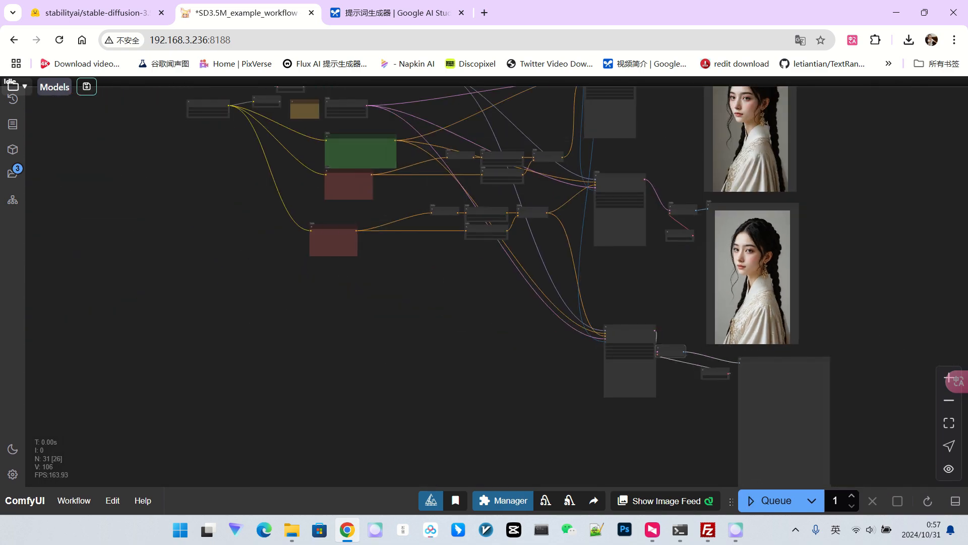
pyautogui.scroll(4, 694, 273)
pyautogui.moveTo(693, 273); pyautogui.dragTo(706, 358)
pyautogui.scroll(-4, 706, 358)
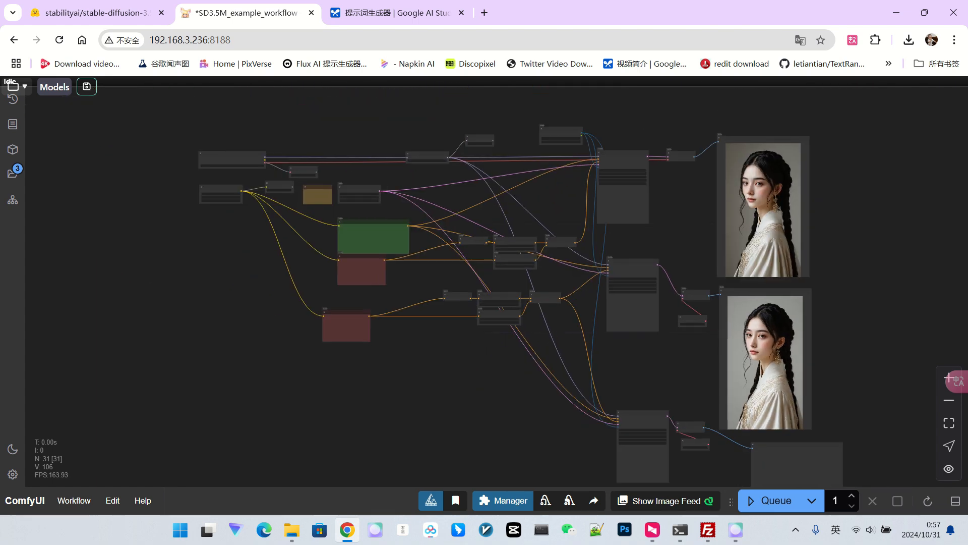
# - Shift the second KSampler slightly and stack the second and third Preview Image nodes closely below the first one
pyautogui.moveTo(631, 313); pyautogui.dragTo(623, 310)
pyautogui.moveTo(630, 363); pyautogui.dragTo(588, 440)
pyautogui.moveTo(721, 262); pyautogui.dragTo(720, 218)
pyautogui.moveTo(721, 403); pyautogui.dragTo(718, 361)
pyautogui.moveTo(631, 433); pyautogui.dragTo(635, 284)
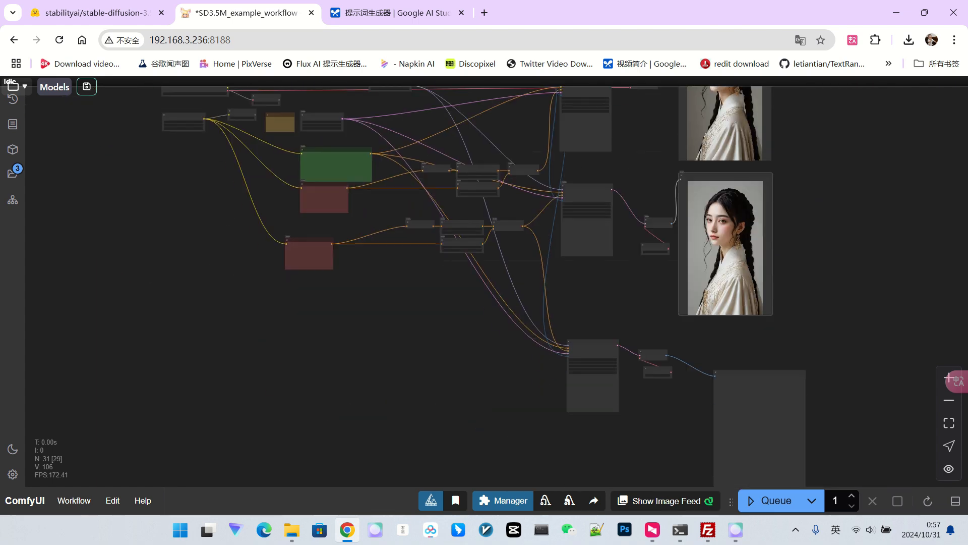
pyautogui.moveTo(757, 403); pyautogui.dragTo(720, 361)
pyautogui.scroll(4, 656, 282)
pyautogui.moveTo(656, 283); pyautogui.dragTo(785, 297)
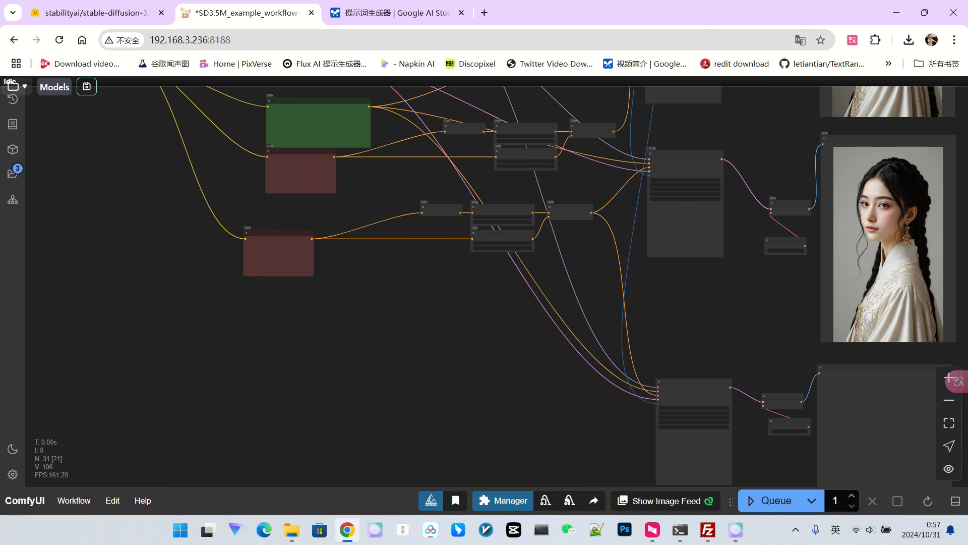
# - Add a SkipLayerGuidanceSD3 node in the empty space before the third KSampler
pyautogui.scroll(4, 669, 362)
pyautogui.doubleClick(655, 303)
pyautogui.write('sd3')
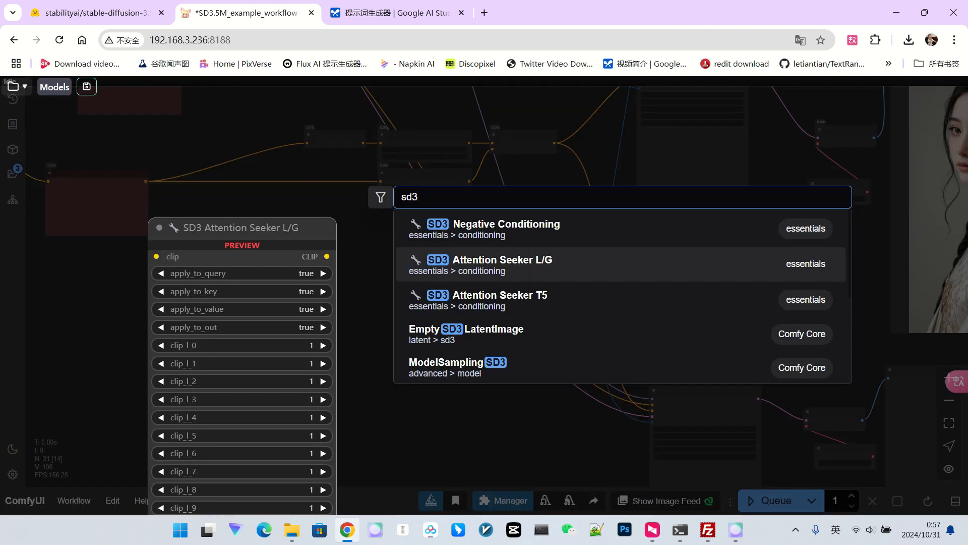
pyautogui.press('Down')
pyautogui.press('Down')
pyautogui.press('Down')
pyautogui.press('Down')
pyautogui.press('Down')
pyautogui.press('Down')
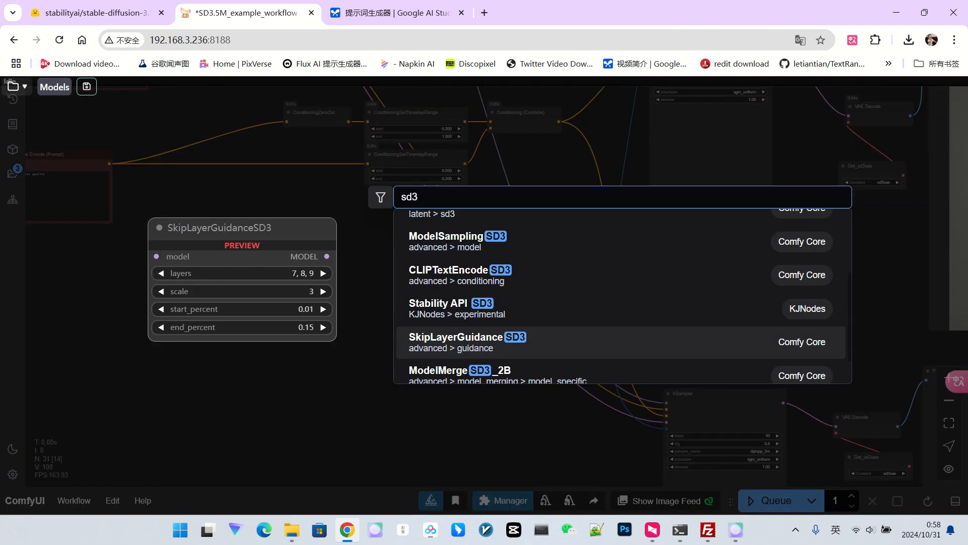
pyautogui.press('Return')
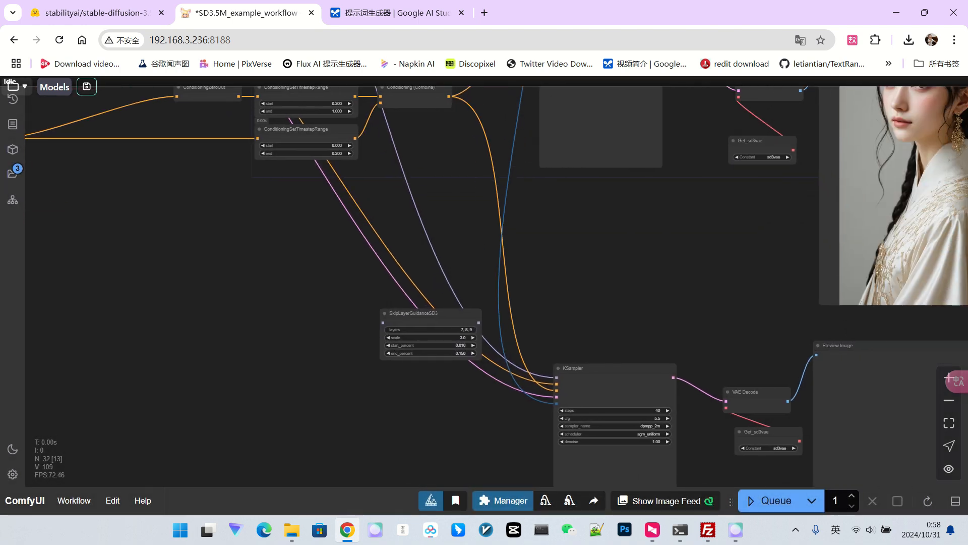
pyautogui.moveTo(625, 257); pyautogui.dragTo(652, 312)
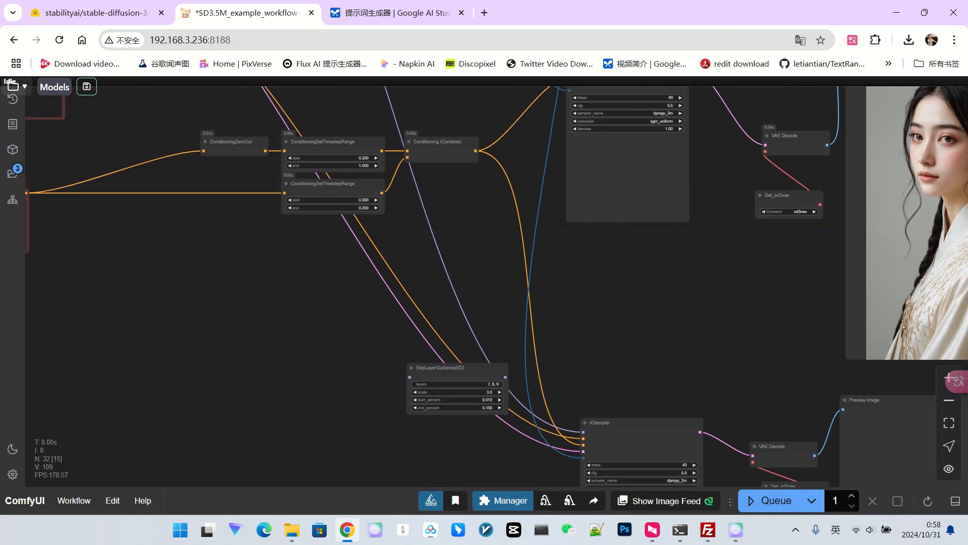
# - Route the third KSampler's model connection through the SkipLayerGuidanceSD3 node
pyautogui.scroll(3, 592, 372)
pyautogui.moveTo(592, 373); pyautogui.dragTo(611, 268)
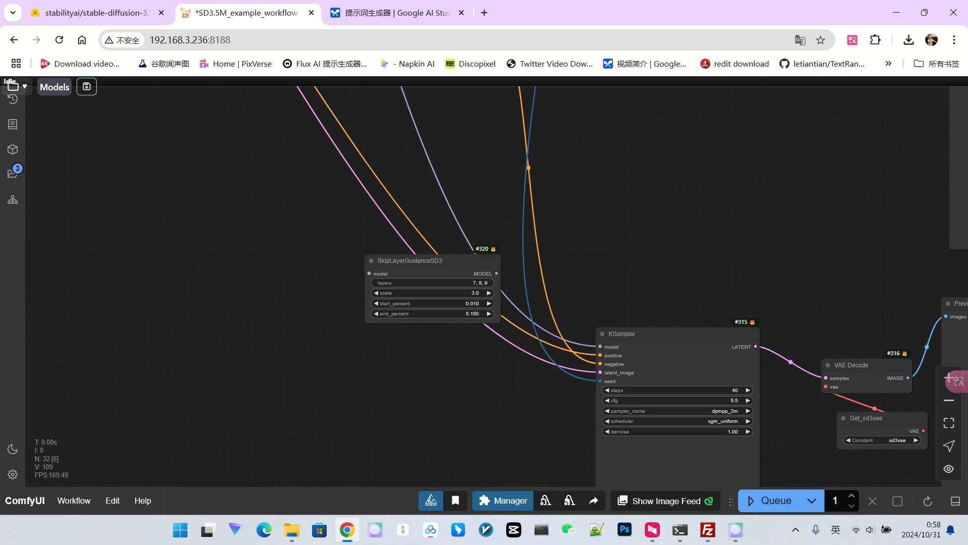
pyautogui.moveTo(600, 346); pyautogui.dragTo(369, 273)
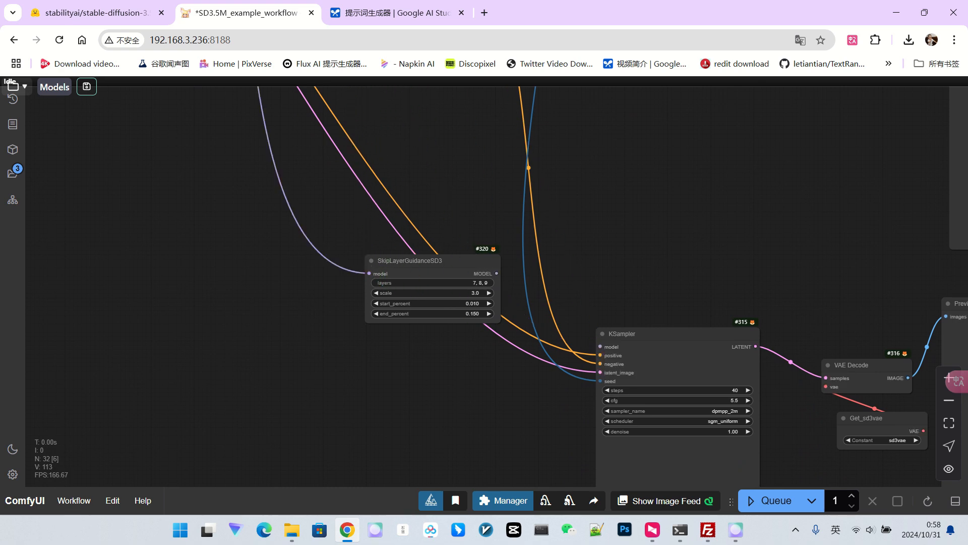
pyautogui.moveTo(496, 273); pyautogui.dragTo(600, 347)
# - Queue the workflow to generate the images of all three branches
pyautogui.scroll(-15, 495, 307)
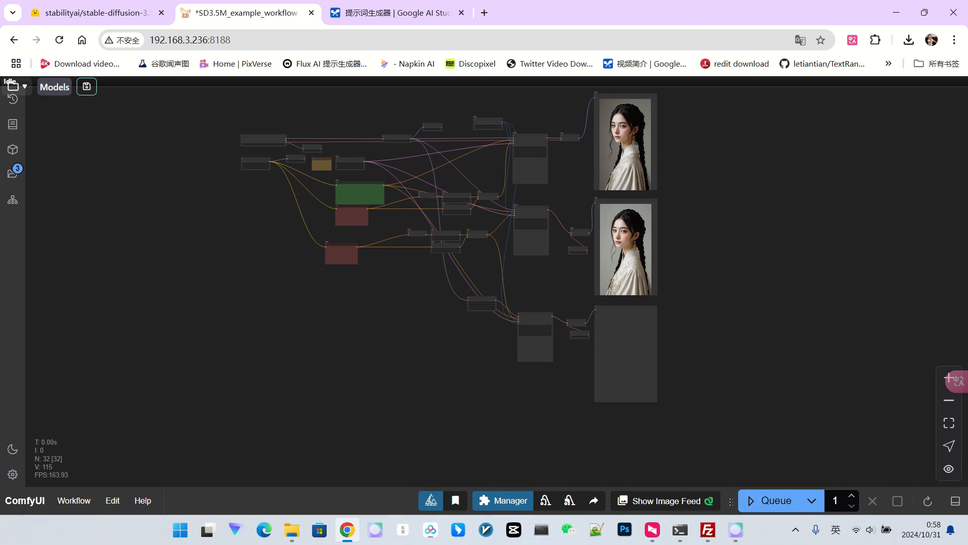
pyautogui.hotkey('ctrl', 'Return')
pyautogui.scroll(8, 595, 102)
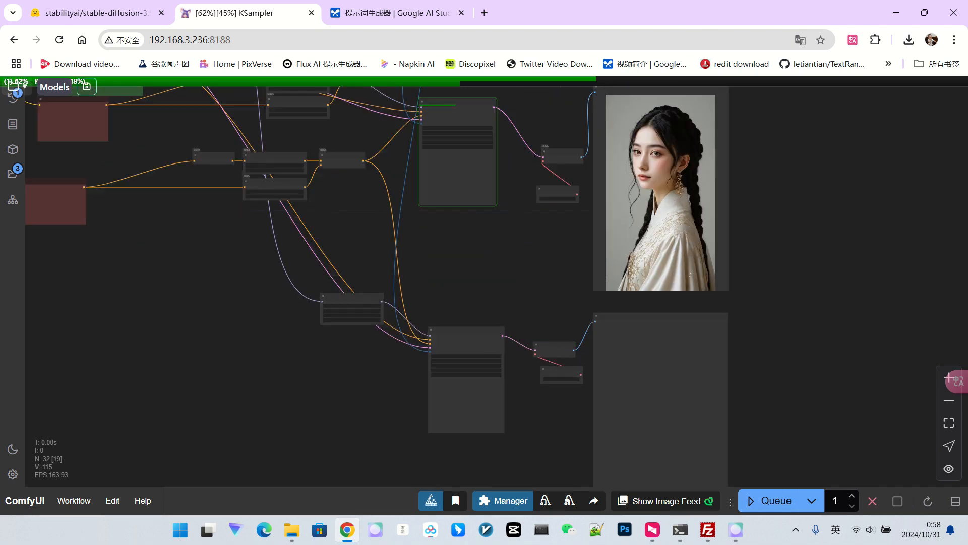
# - Place the third branch's Preview Image node beside the second one for a side-by-side comparison
pyautogui.moveTo(518, 246); pyautogui.dragTo(520, 327)
pyautogui.scroll(-4, 529, 330)
pyautogui.scroll(-1, 519, 327)
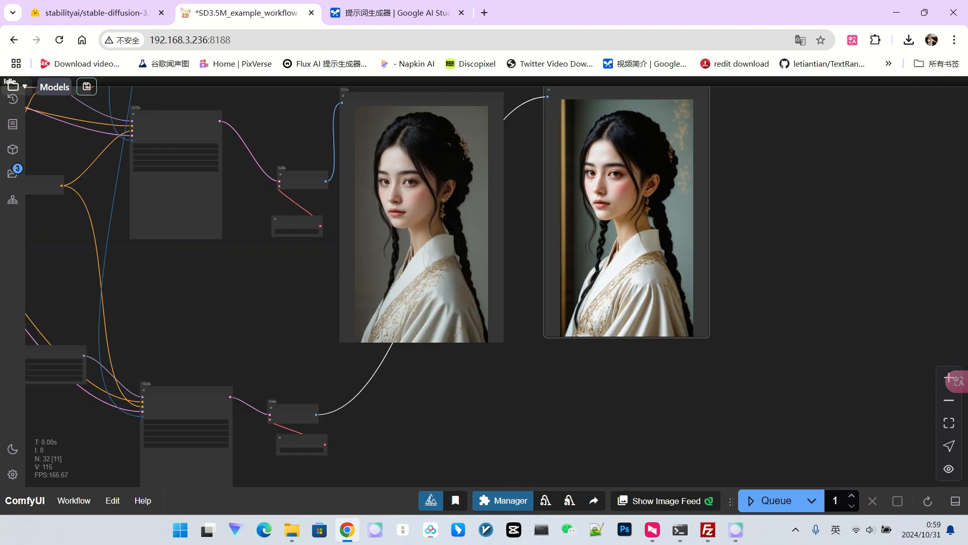
pyautogui.scroll(3, 776, 314)
pyautogui.moveTo(769, 270); pyautogui.dragTo(818, 347)
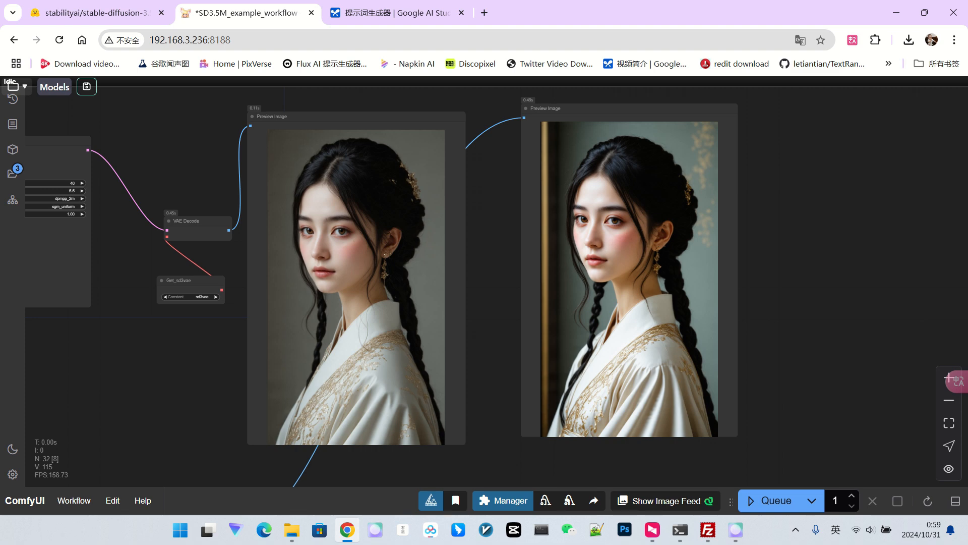
# - Examine the SkipLayerGuidanceSD3 node's layers, scale, start_percent and end_percent settings and its link to the third KSampler
pyautogui.scroll(-2, 376, 240)
pyautogui.moveTo(217, 399); pyautogui.dragTo(574, 253)
pyautogui.scroll(10, 275, 287)
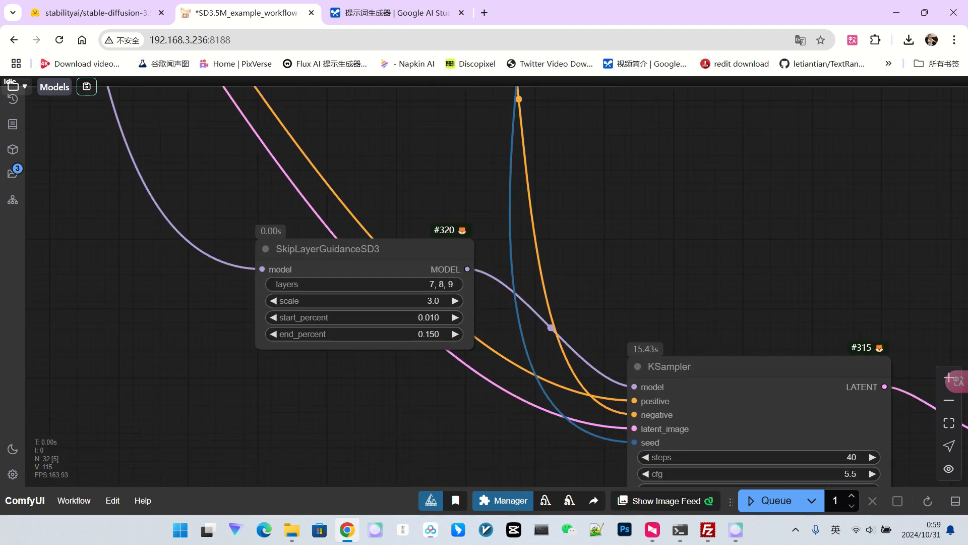
pyautogui.scroll(3, 301, 260)
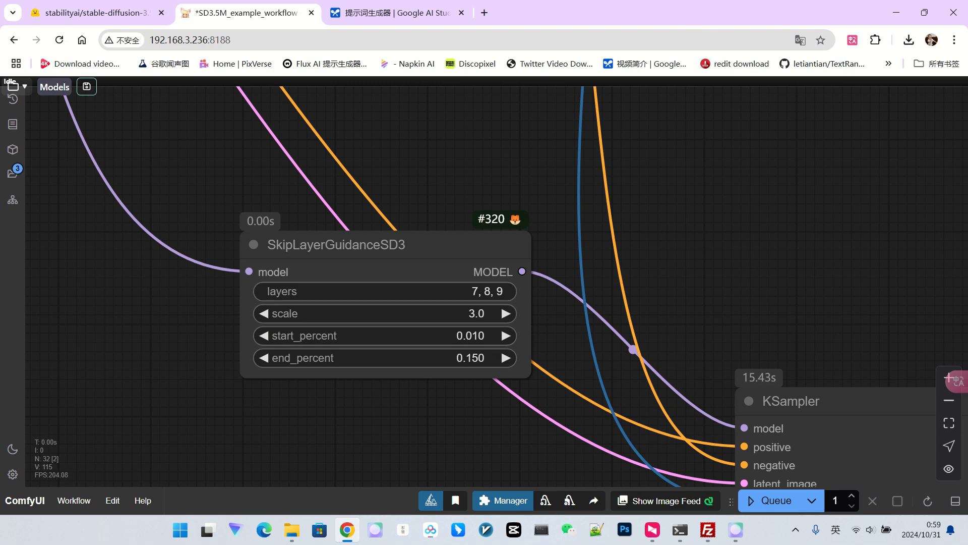
pyautogui.scroll(-4, 506, 249)
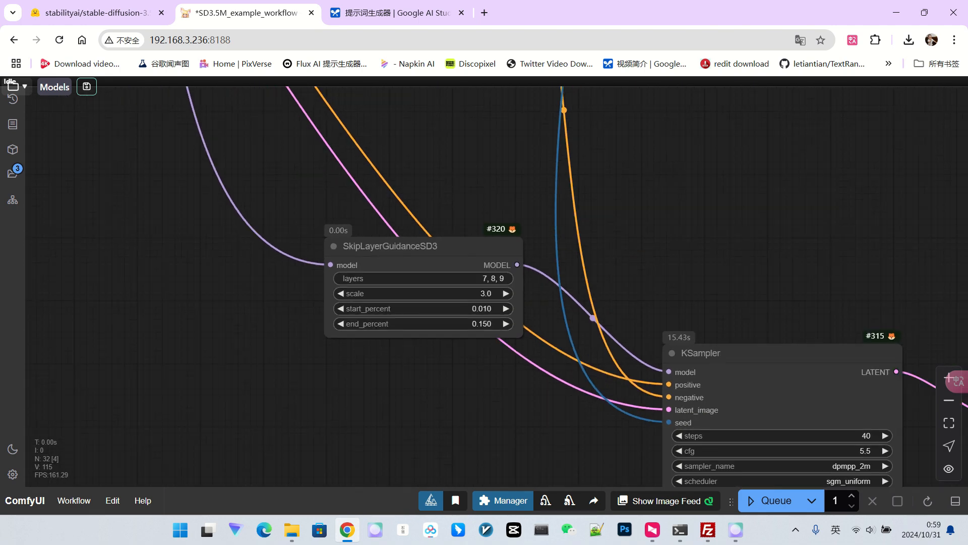
pyautogui.moveTo(719, 226); pyautogui.dragTo(446, 267)
pyautogui.scroll(-3, 447, 267)
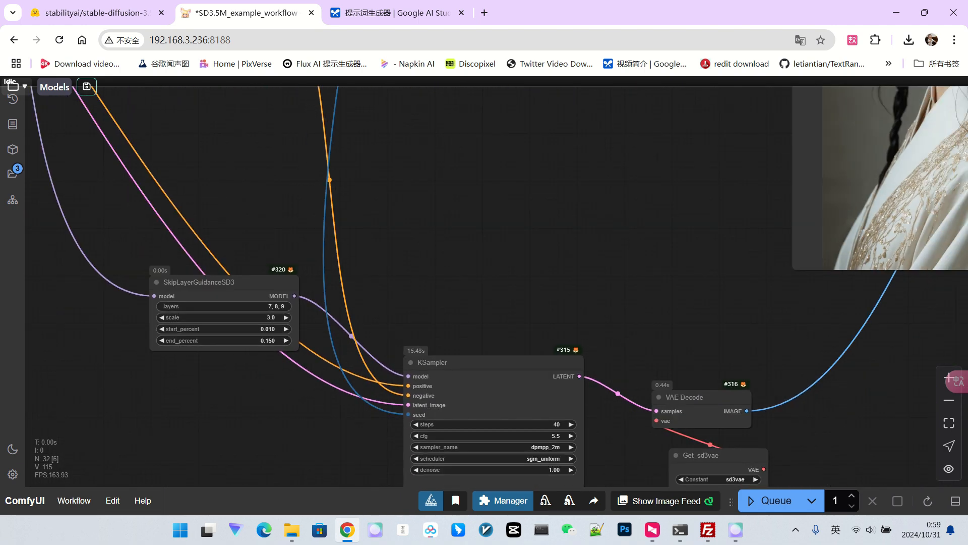
pyautogui.moveTo(706, 237); pyautogui.dragTo(422, 298)
# - Compare the second and third portraits up close, examining the face, hair, earring, clothing and background
pyautogui.scroll(-5, 484, 282)
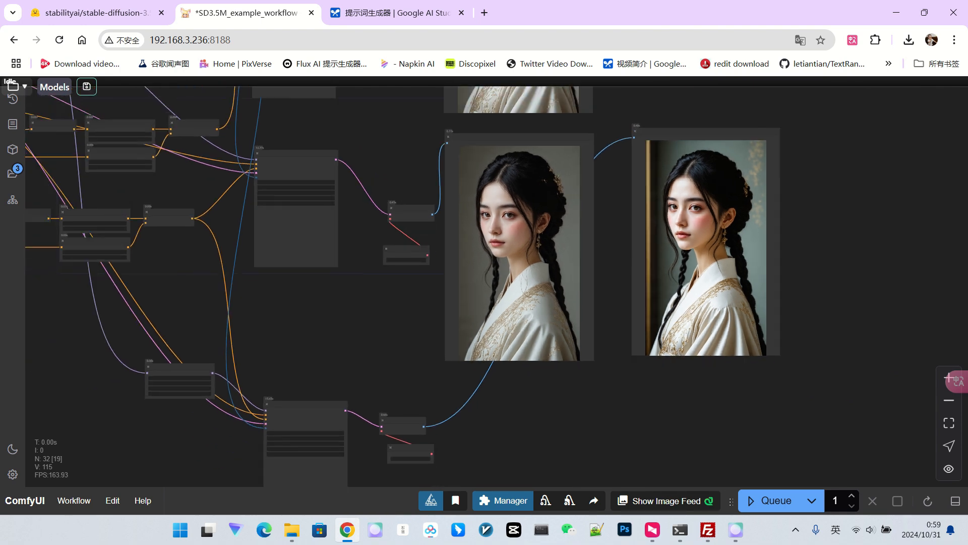
pyautogui.moveTo(575, 399); pyautogui.dragTo(591, 401)
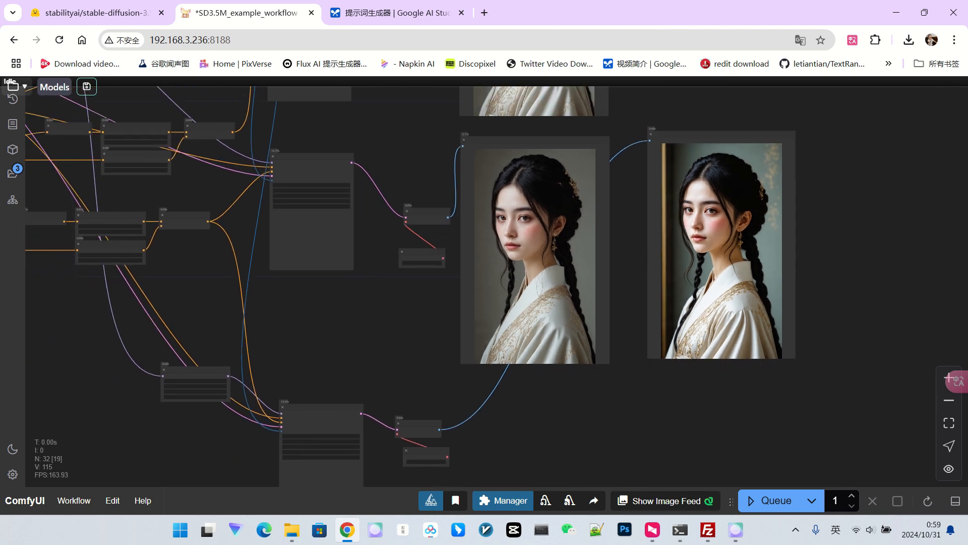
pyautogui.scroll(3, 388, 312)
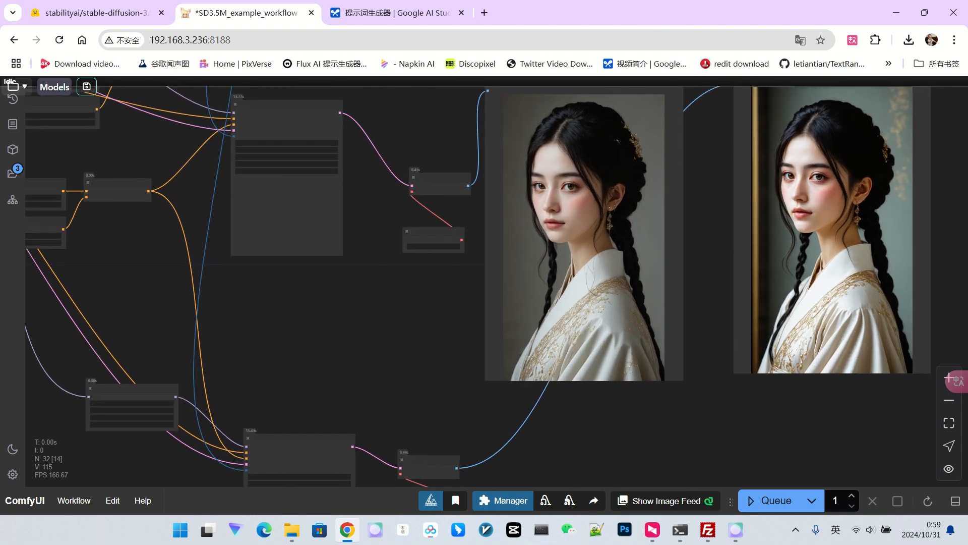
pyautogui.moveTo(387, 313); pyautogui.dragTo(310, 347)
pyautogui.scroll(2, 756, 256)
pyautogui.scroll(-1, 764, 207)
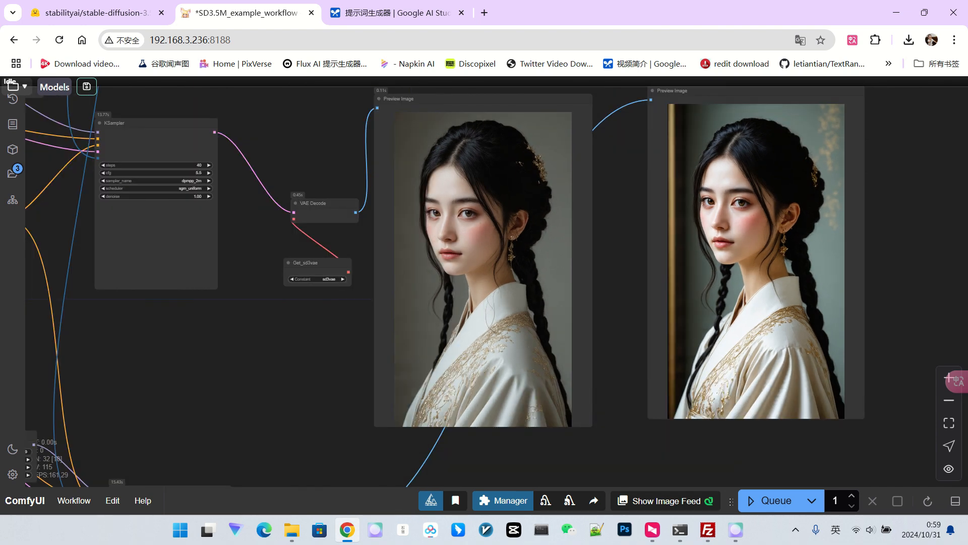
pyautogui.moveTo(702, 220); pyautogui.dragTo(622, 241)
pyautogui.scroll(3, 621, 240)
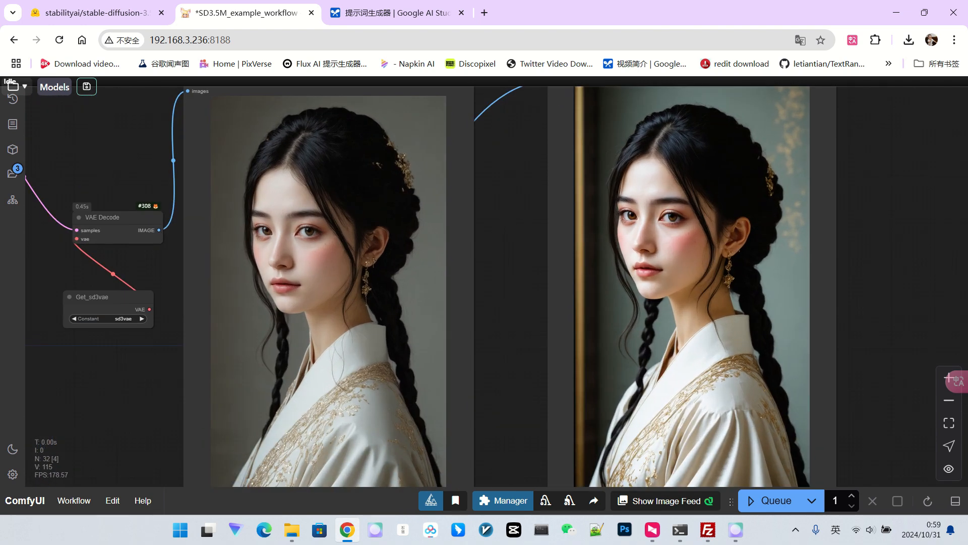
pyautogui.scroll(4, 631, 212)
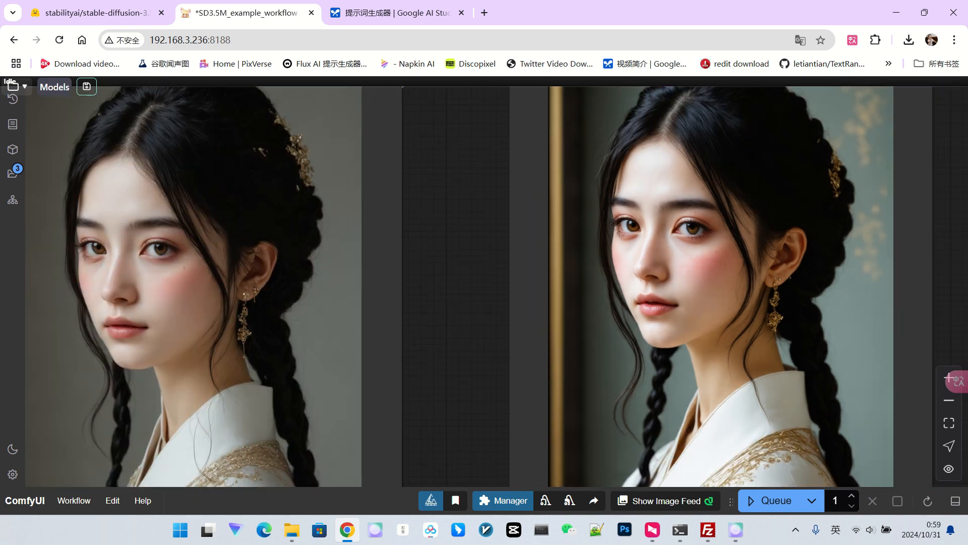
pyautogui.scroll(6, 645, 309)
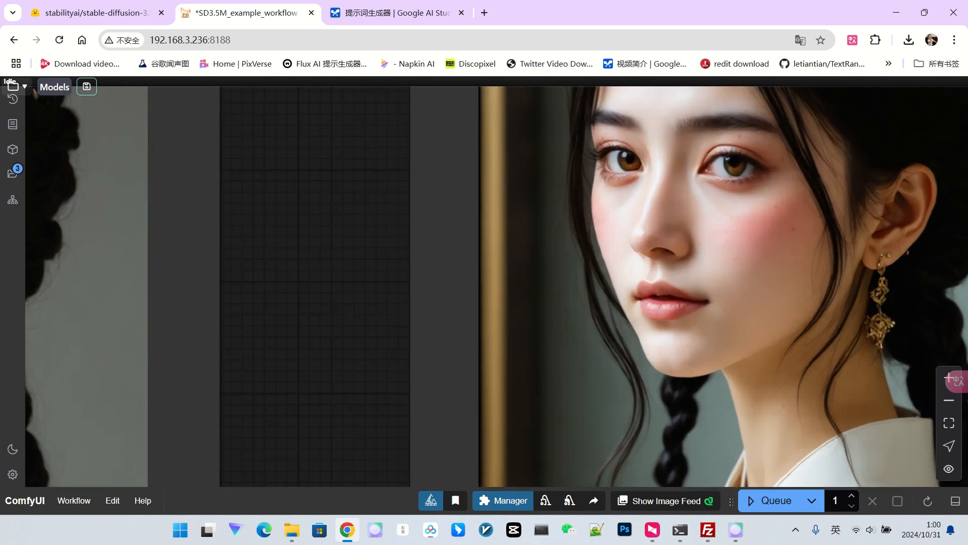
pyautogui.scroll(-12, 520, 205)
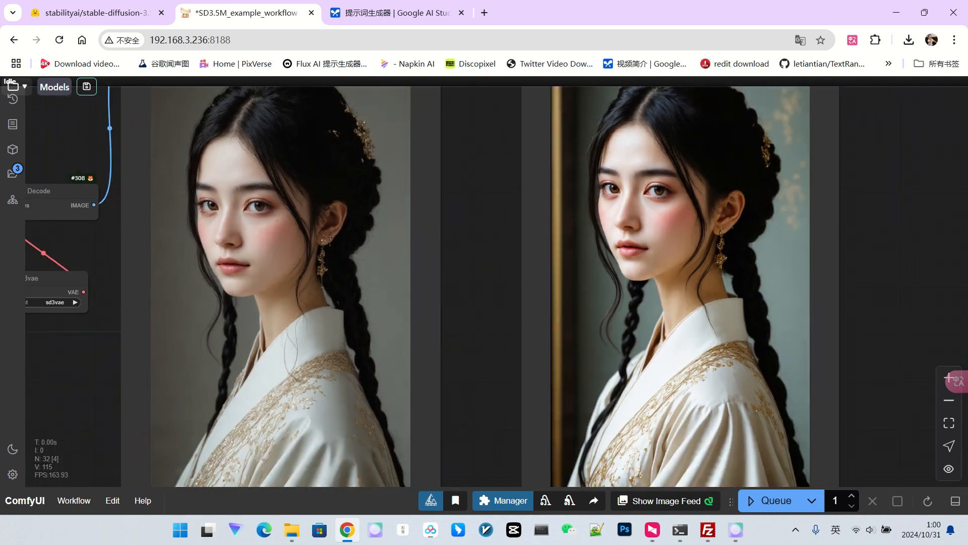
pyautogui.scroll(-6, 777, 385)
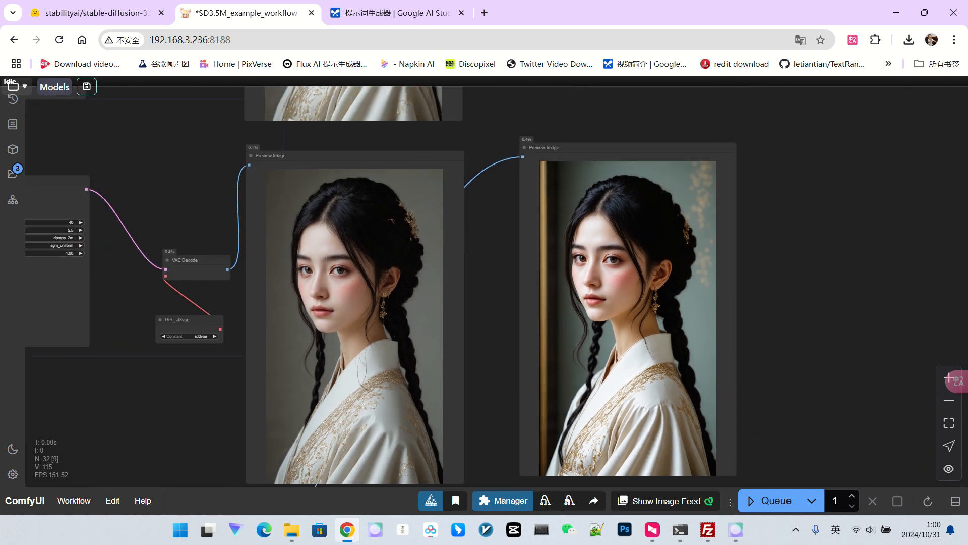
pyautogui.scroll(-3, 811, 295)
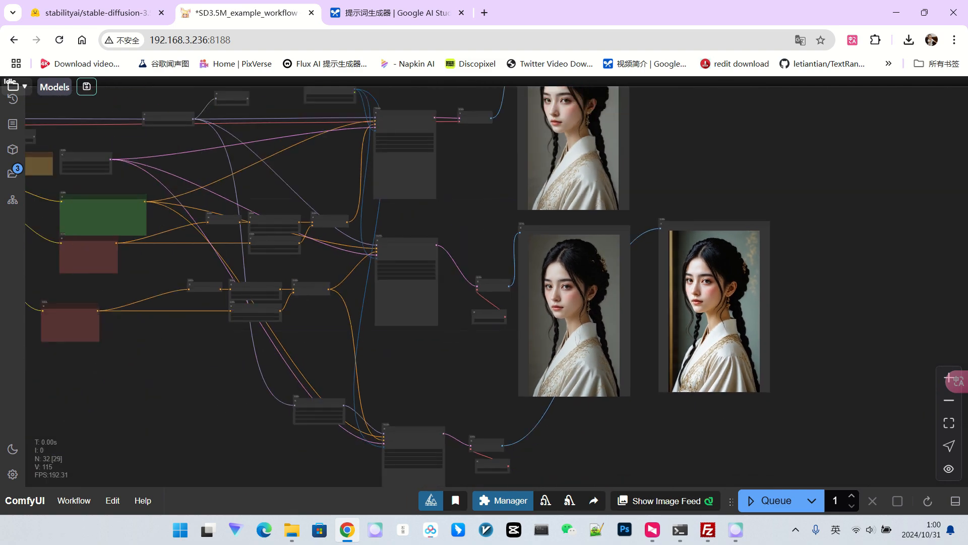
# - Move the third KSampler, VAE Decode and Get_sd3vae nodes up, closer to the second branch
pyautogui.moveTo(630, 444); pyautogui.dragTo(653, 392)
pyautogui.moveTo(426, 378); pyautogui.dragTo(427, 320)
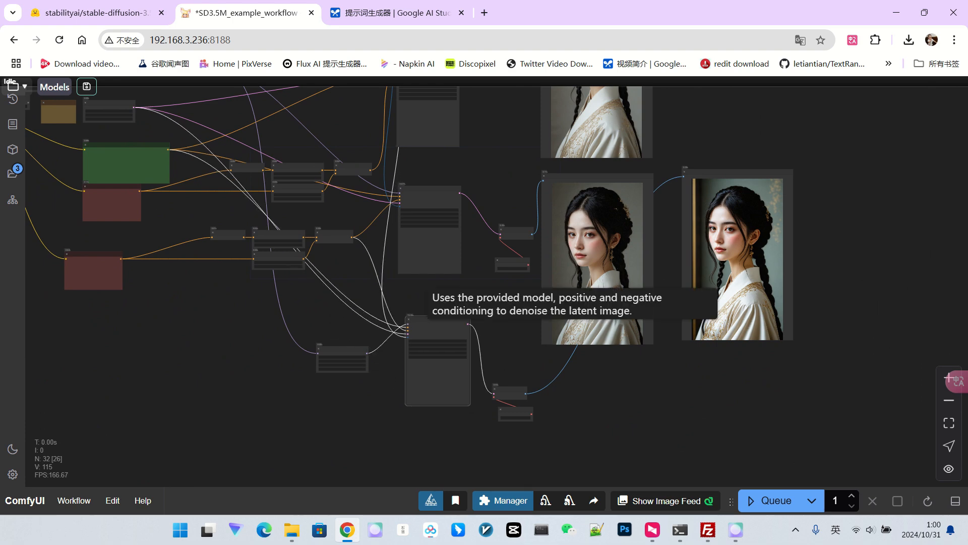
pyautogui.moveTo(510, 389); pyautogui.dragTo(509, 341)
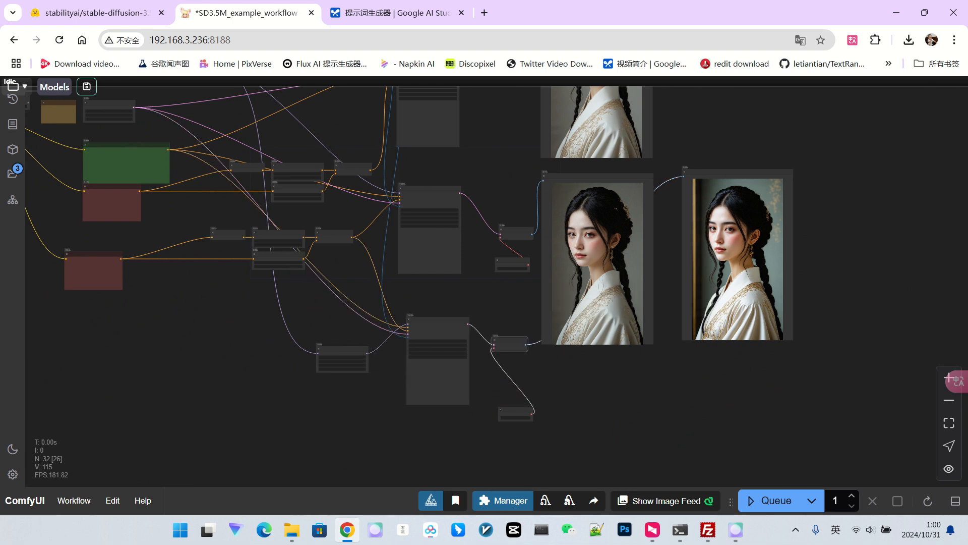
pyautogui.moveTo(515, 409); pyautogui.dragTo(514, 371)
pyautogui.scroll(9, 328, 363)
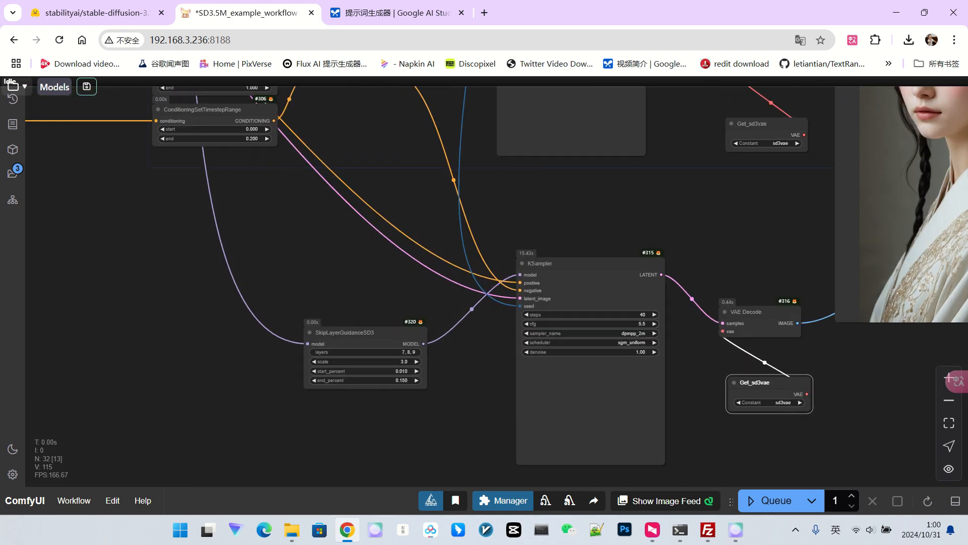
pyautogui.scroll(-12, 438, 424)
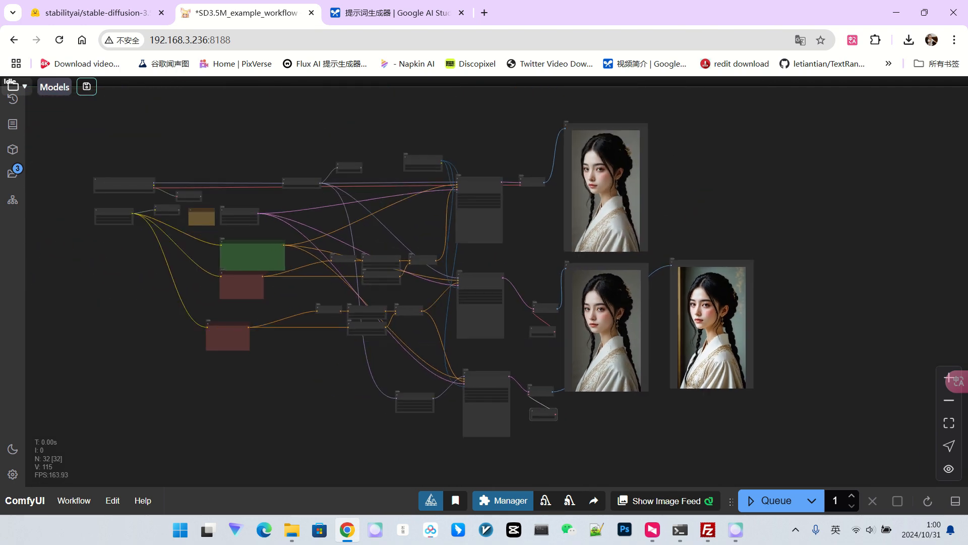
# - Replace the positive prompt with one beginning "A [south korean:Icelander:0.4:0.95] young woman, her beauty as delicate and ethereal as a whispered dream", and queue the generation
pyautogui.scroll(2, 367, 359)
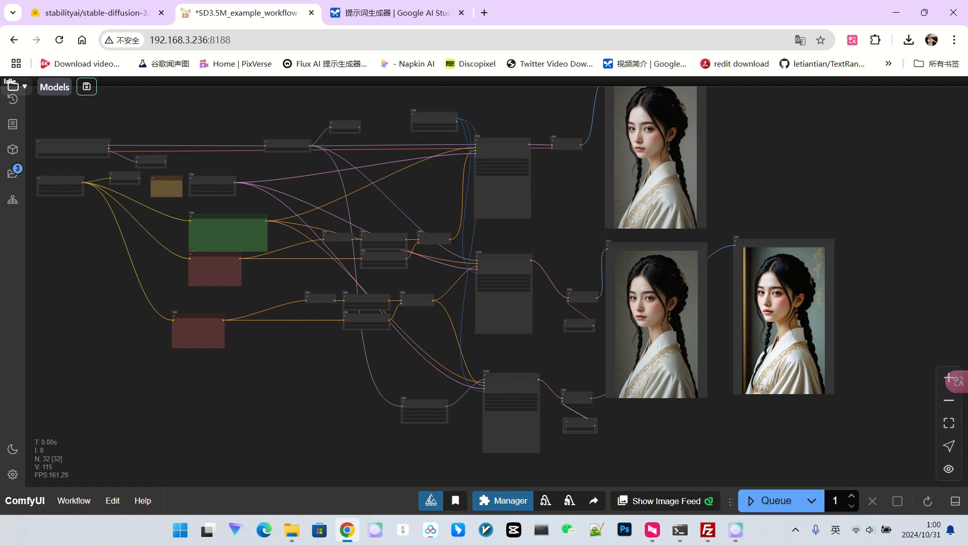
pyautogui.click(399, 12)
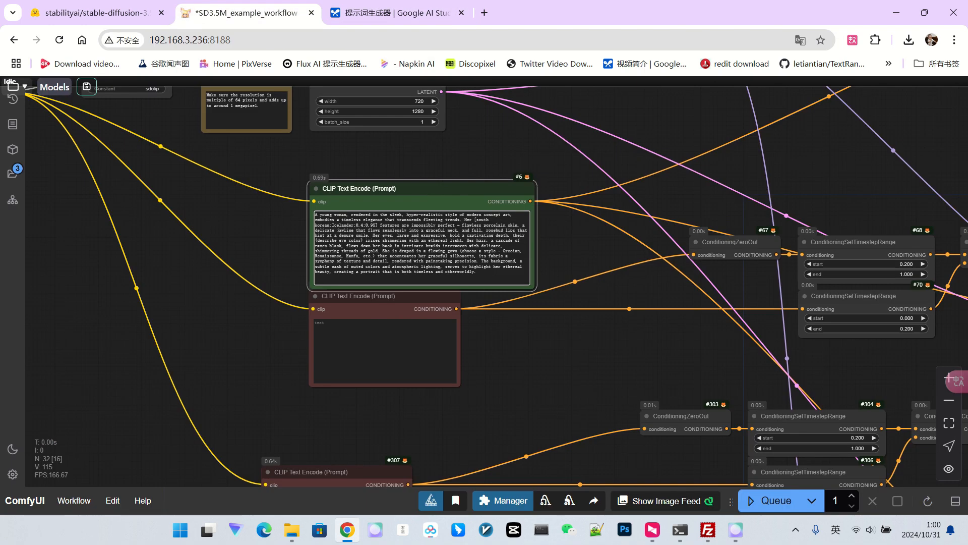
pyautogui.click(421, 247)
pyautogui.hotkey('ctrl', 'a')
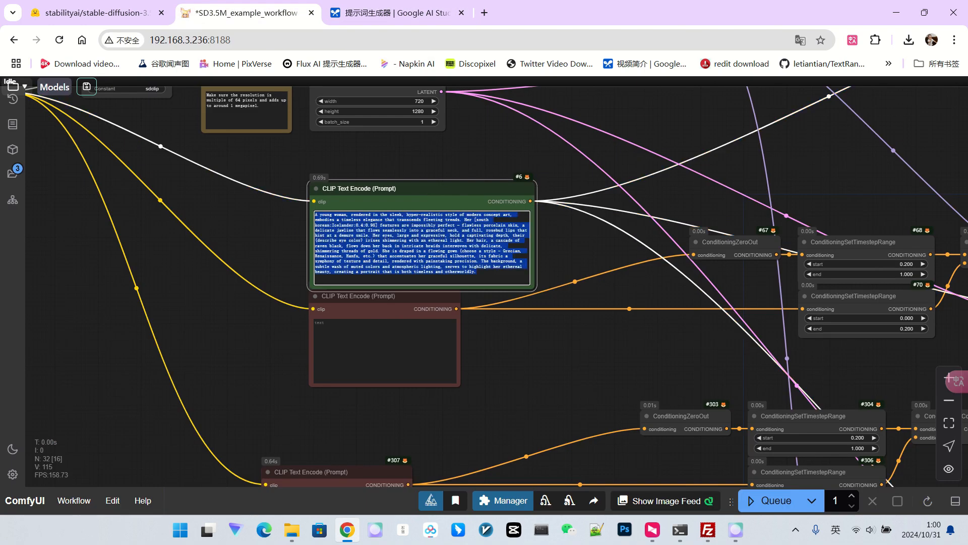
pyautogui.write('A [south korean:Icelander:0.4:0.95] young woman, her beauty as delicate and ethereal as a whispered dream, emerges from a wash of watercolor hues. Her features, rendered with the soft edges and gentle blending characteristic of the medium, possess a dreamy, romantic quality. Her eyes, large and expressive, sparkle with a hint of mischief beneath delicately arched brows. A cascade of [hair color] hair, painted with loose, flowing strokes, frames a face that embodies both innocence and quiet strength. Her gown, perhaps a flowing Grecian drape or a delicate Hanbok, is a symphony of soft colors and subtle gradients, its folds and textures hinted at with a masterful touch. The background, a wash of muted tones and subtle textures, evokes a sense of timelessness and allows her beauty to take center stage. The overall effect is one of ethereal grace and delicate beauty, a testament to the timeless allure of watercolor and its ability to capture the ephemeral nature of feminine charm.')
pyautogui.scroll(-10, 302, 282)
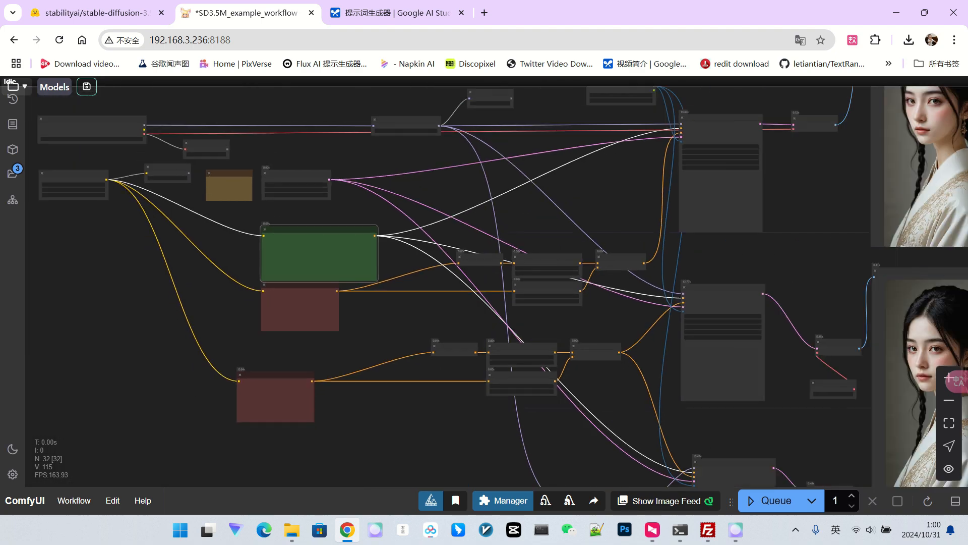
pyautogui.scroll(-3, 302, 282)
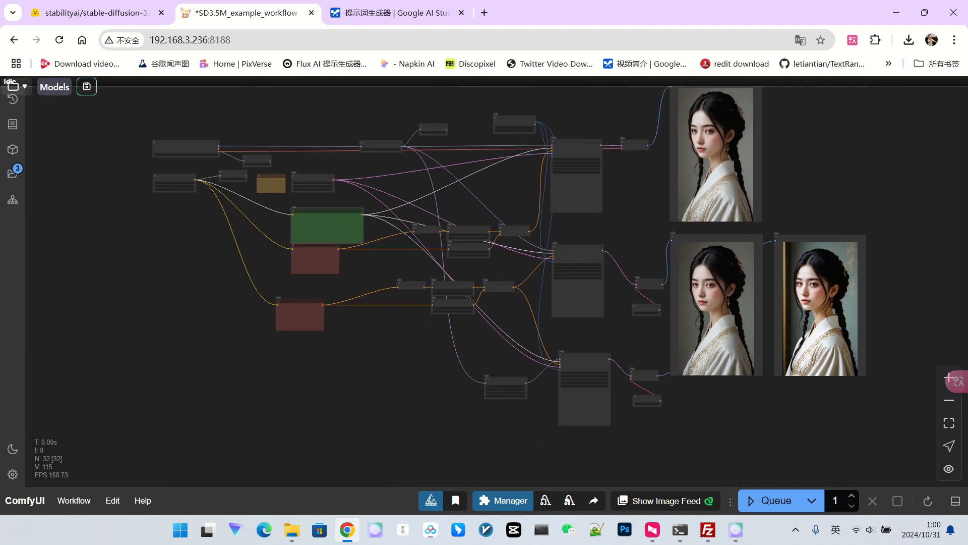
pyautogui.hotkey('ctrl', 'Return')
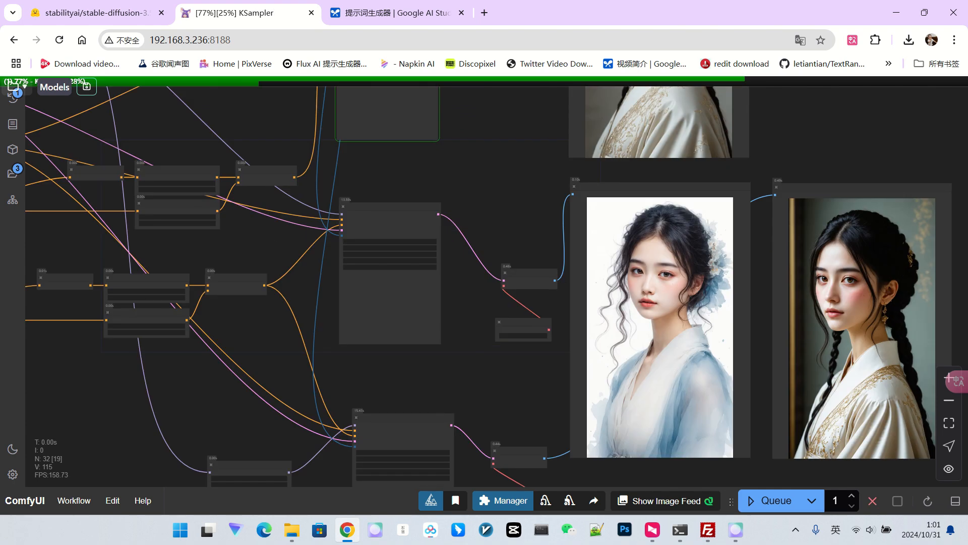
# - Examine the new first and second watercolor portraits up close, comparing the face, hair, flowers and robe
pyautogui.scroll(2, 718, 273)
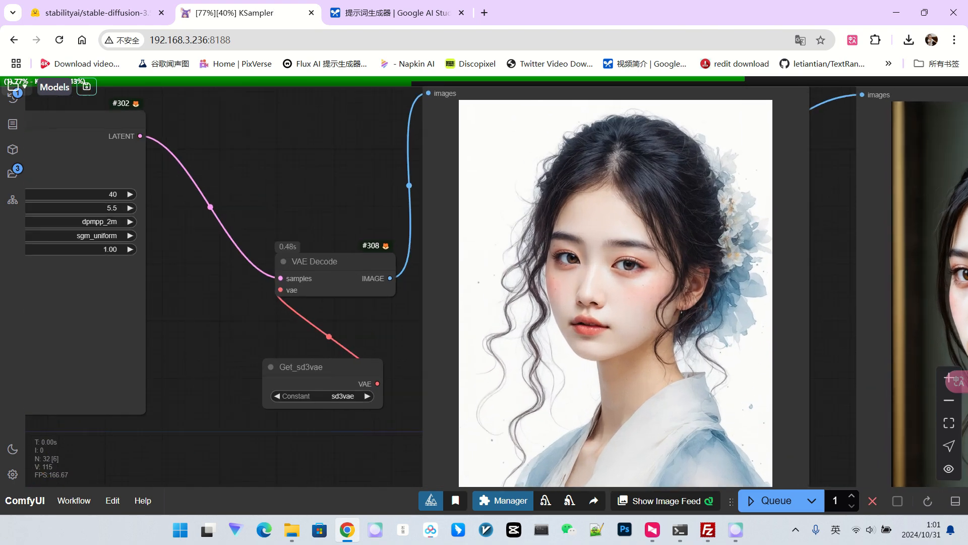
pyautogui.scroll(-2, 515, 288)
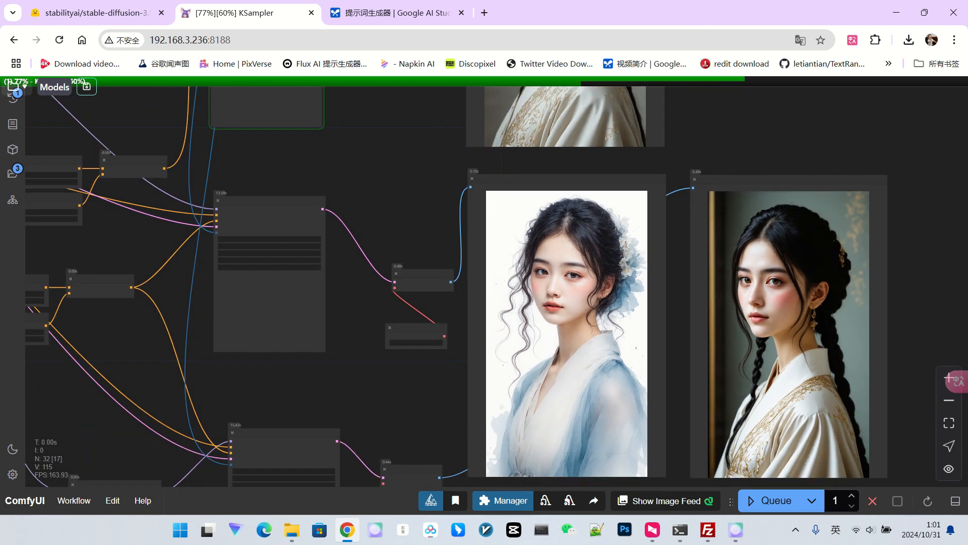
pyautogui.scroll(-4, 462, 405)
pyautogui.moveTo(462, 406); pyautogui.dragTo(456, 475)
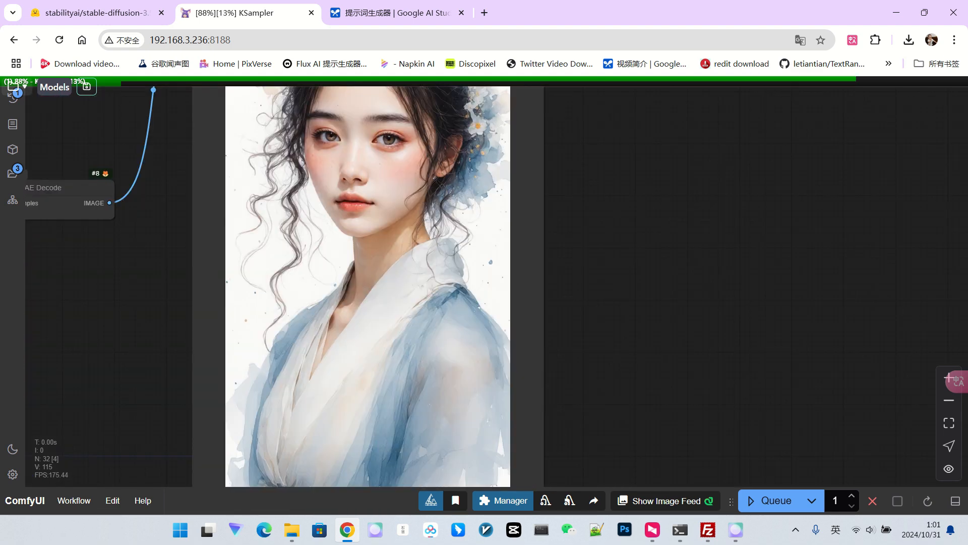
pyautogui.scroll(-3, 459, 272)
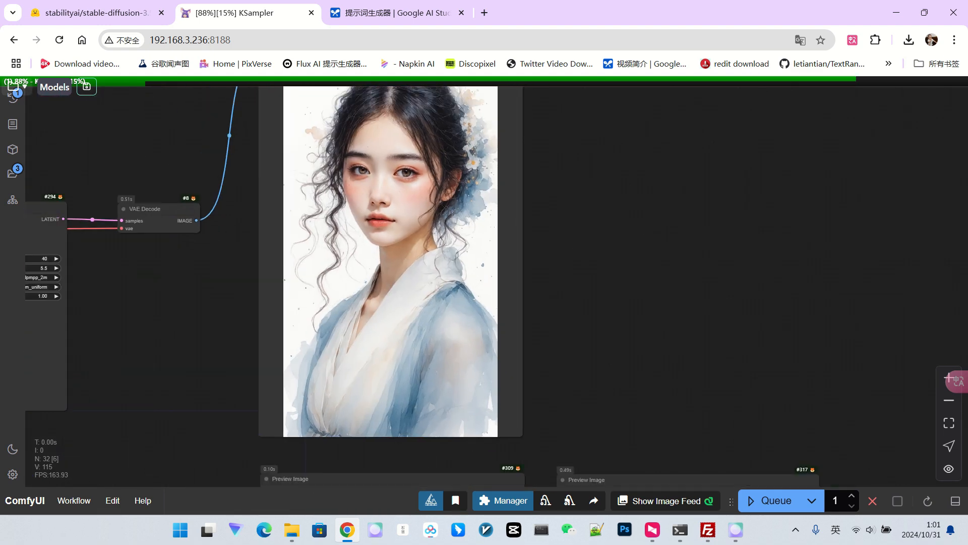
pyautogui.scroll(2, 508, 183)
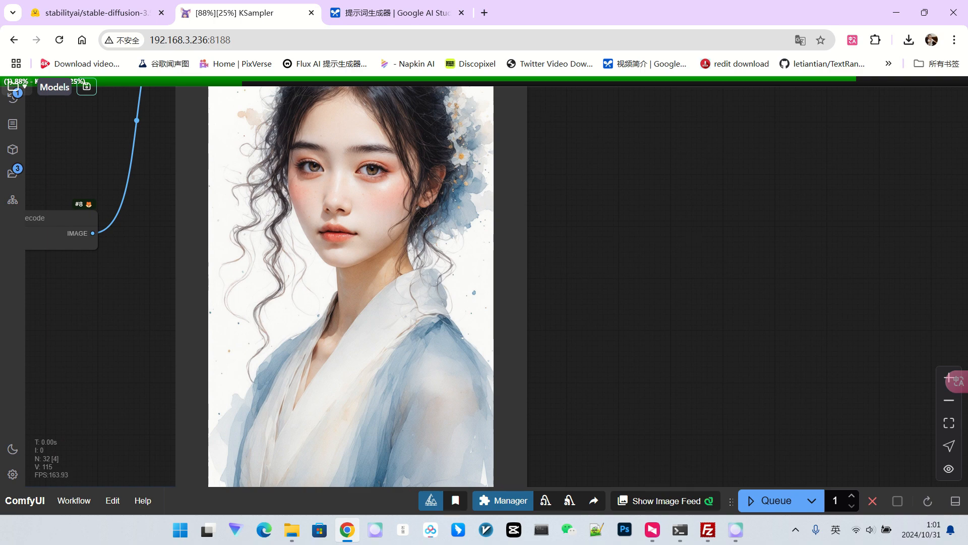
pyautogui.scroll(-1, 508, 189)
pyautogui.moveTo(625, 355); pyautogui.dragTo(611, 126)
pyautogui.scroll(-5, 610, 209)
pyautogui.scroll(4, 725, 372)
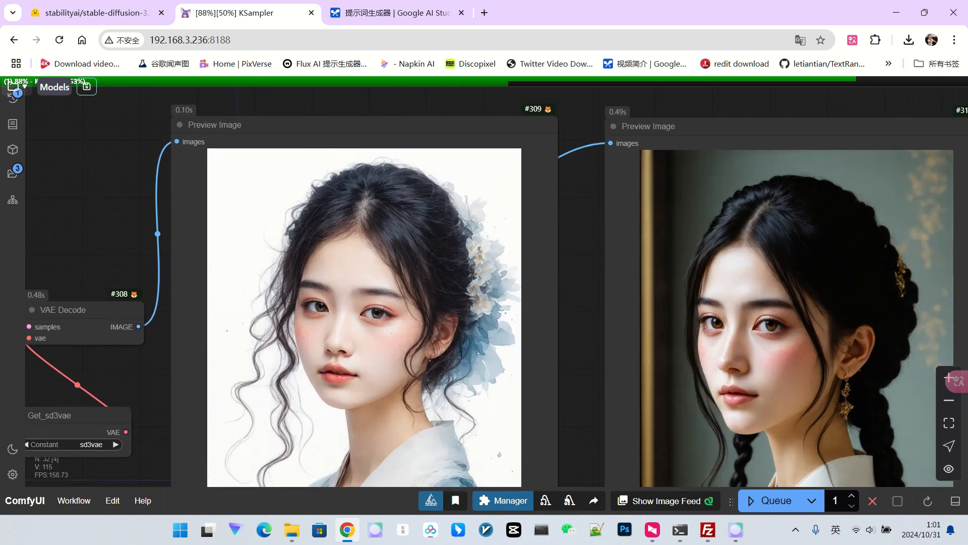
pyautogui.scroll(-3, 725, 373)
pyautogui.scroll(-2, 507, 373)
pyautogui.scroll(7, 555, 138)
pyautogui.scroll(-3, 457, 284)
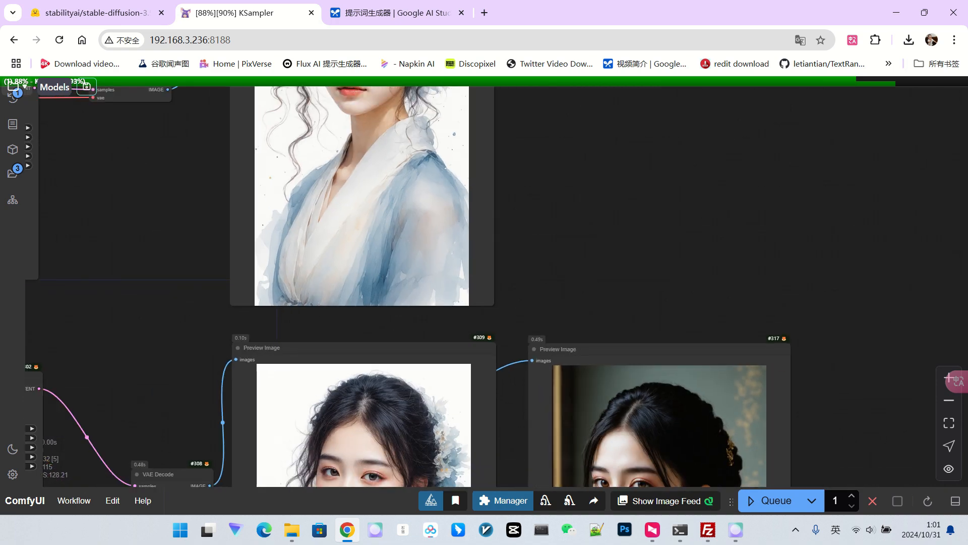
# - Place the third branch's Preview Image node beside the first one for a side-by-side comparison
pyautogui.scroll(-5, 645, 262)
pyautogui.moveTo(645, 261); pyautogui.dragTo(507, 237)
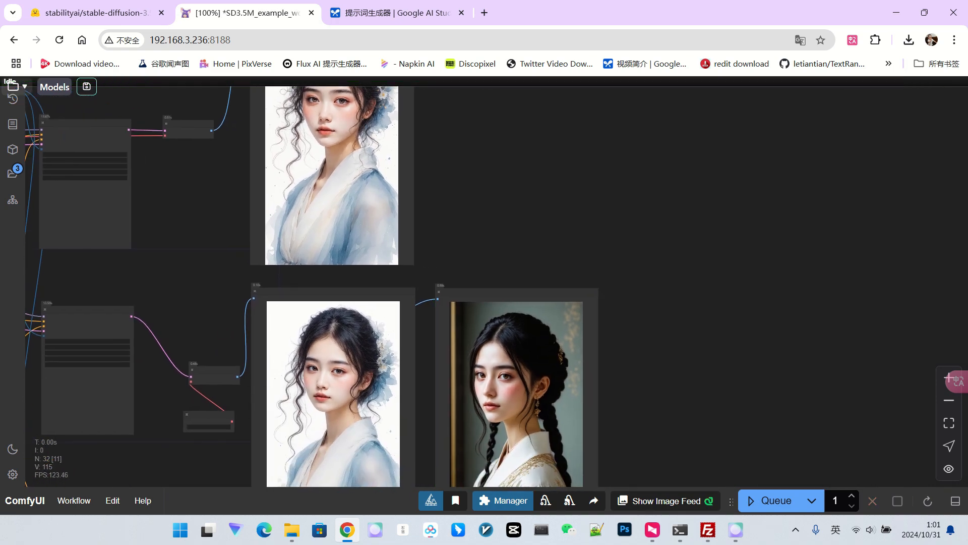
pyautogui.scroll(1, 618, 338)
pyautogui.moveTo(549, 353); pyautogui.dragTo(583, 197)
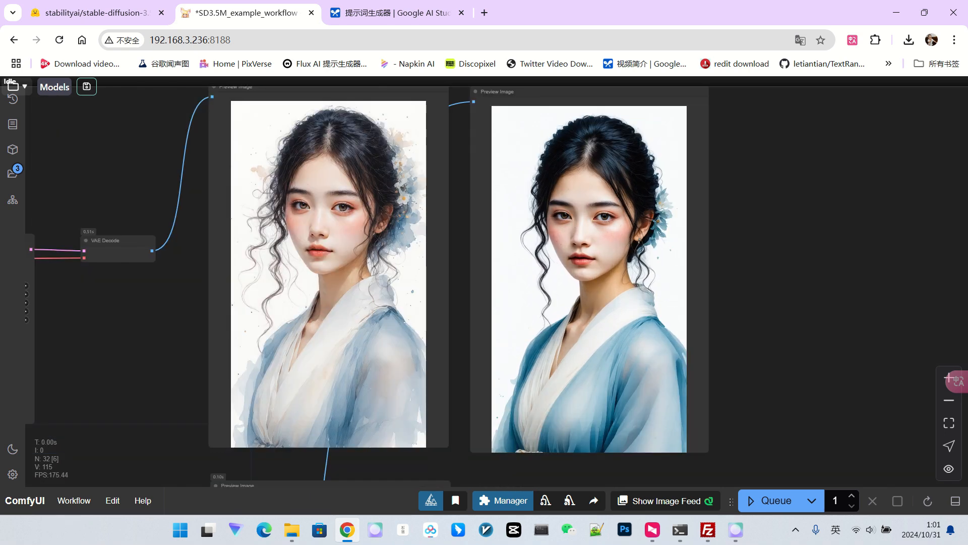
# - Compare the first and third portraits up close, examining the face, hair strands, flowers, robe and background
pyautogui.scroll(1, 650, 339)
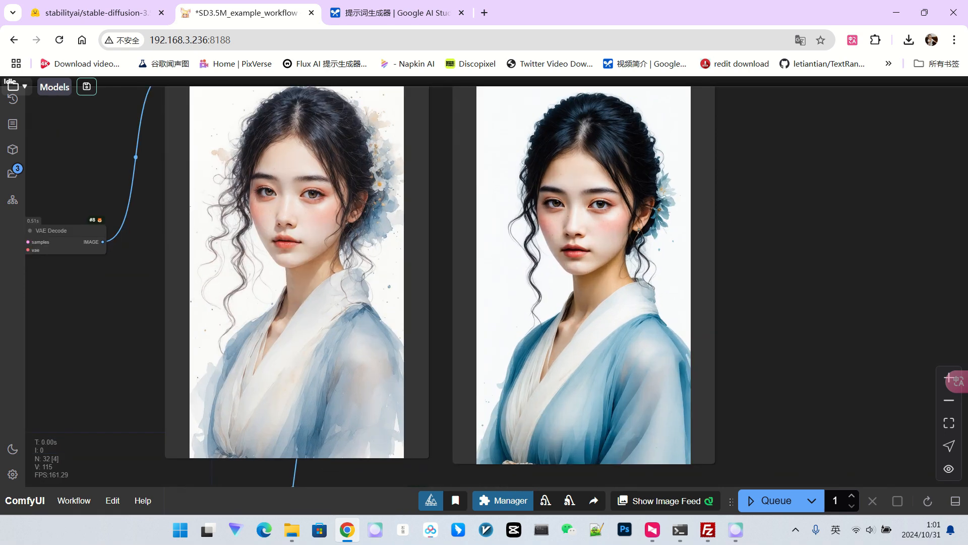
pyautogui.scroll(2, 617, 355)
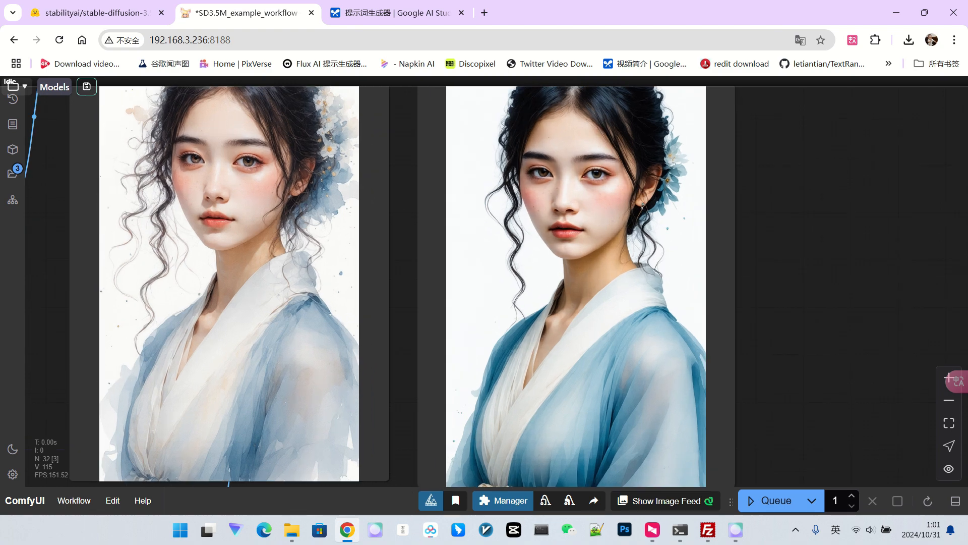
pyautogui.scroll(-1, 797, 316)
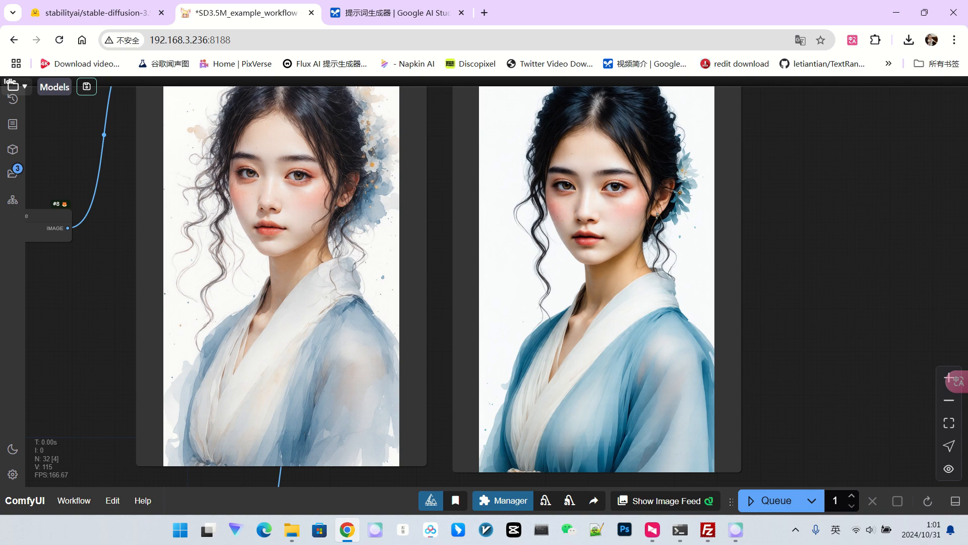
pyautogui.scroll(-3, 742, 309)
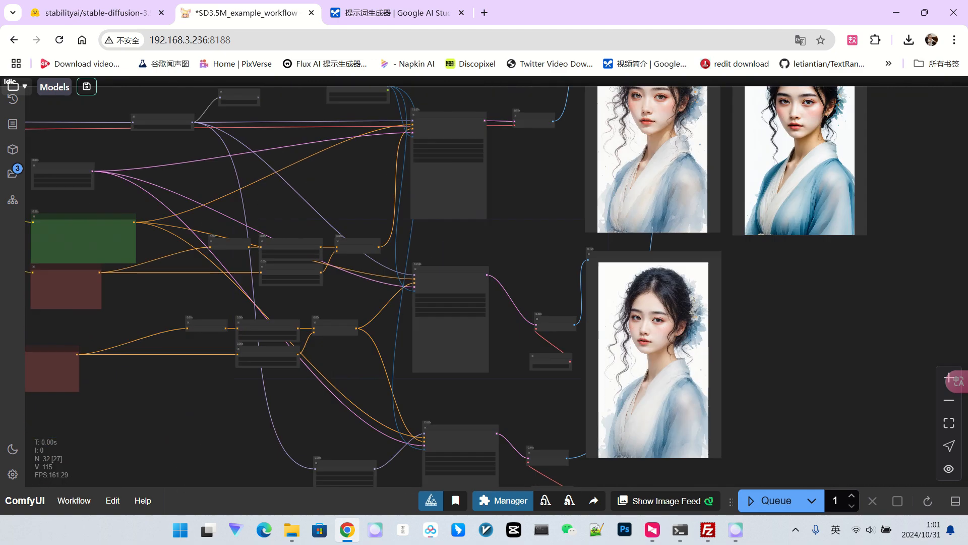
# - Review the SkipLayerGuidanceSD3 node's settings and its connection to the third KSampler, along with the layout of all three branches
pyautogui.moveTo(808, 338); pyautogui.dragTo(817, 288)
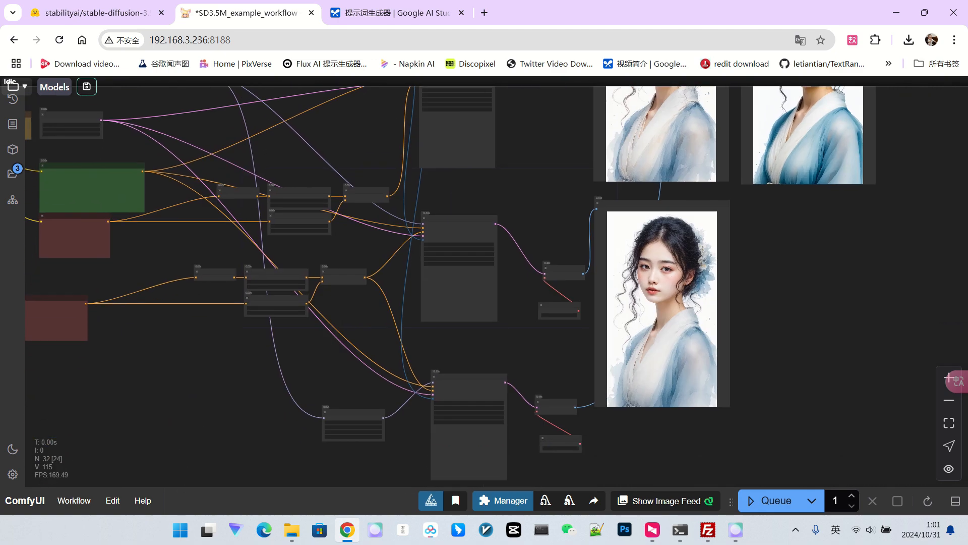
pyautogui.scroll(-2, 817, 287)
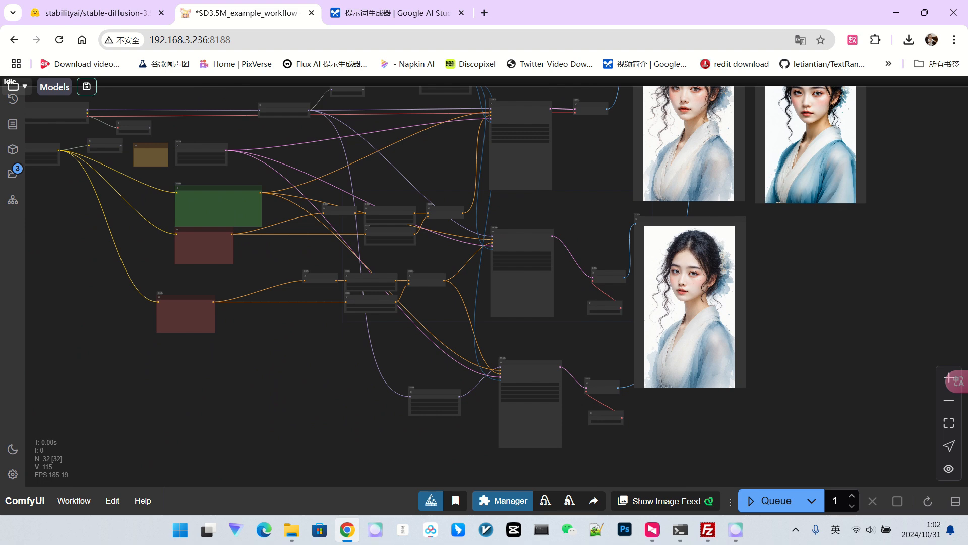
pyautogui.scroll(8, 519, 400)
pyautogui.click(353, 380)
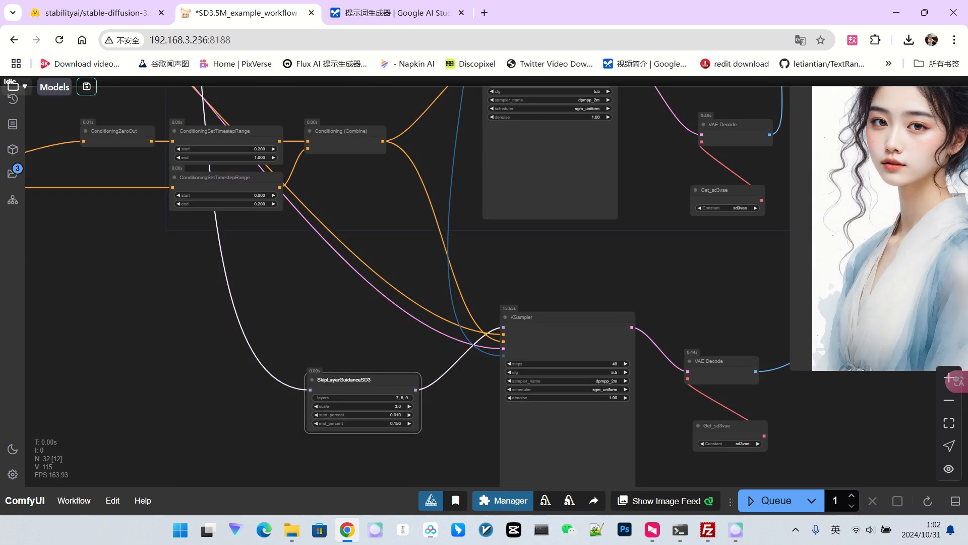
pyautogui.scroll(-5, 733, 272)
pyautogui.moveTo(733, 273); pyautogui.dragTo(485, 361)
pyautogui.scroll(-4, 440, 310)
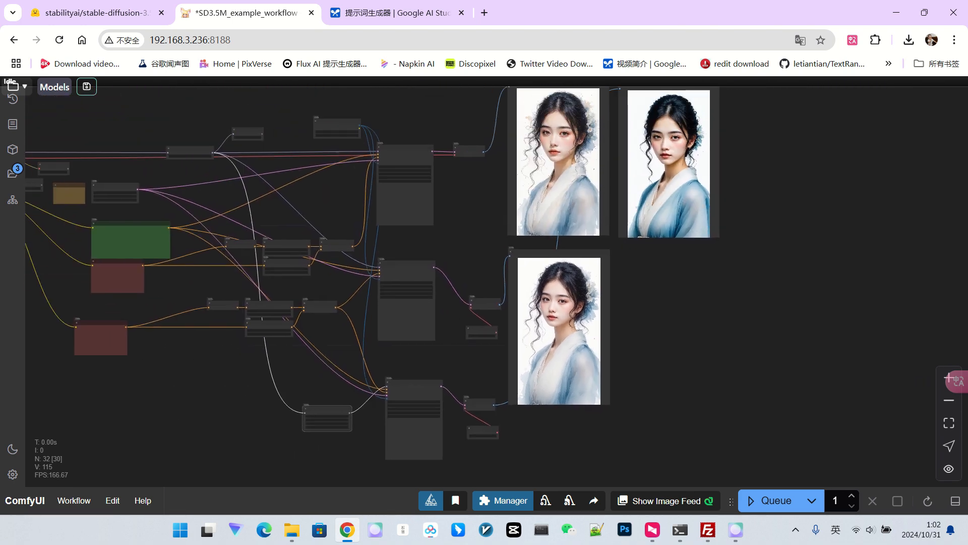
pyautogui.scroll(-3, 734, 334)
pyautogui.moveTo(734, 334); pyautogui.dragTo(752, 327)
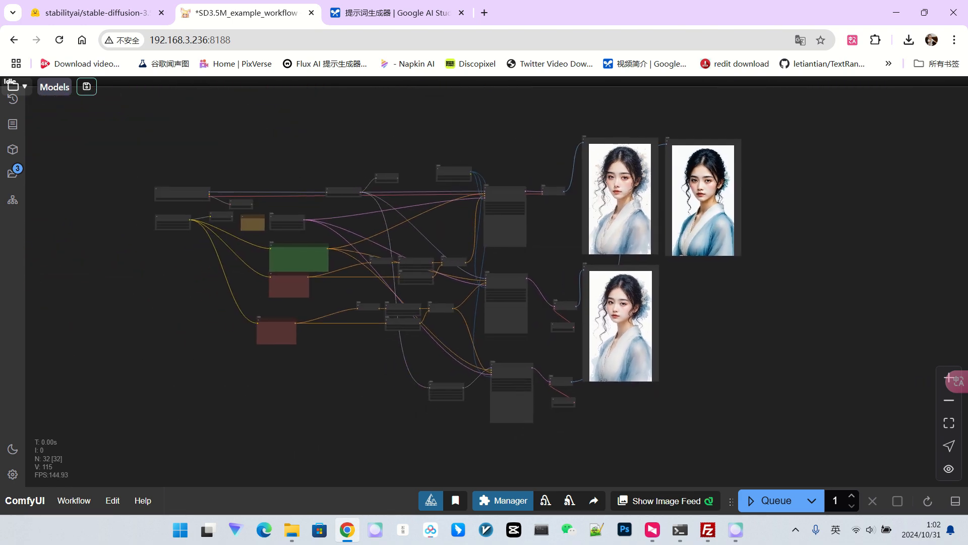
# - Move the third branch's Preview Image node directly below the second one so the three previews form a column
pyautogui.scroll(5, 535, 411)
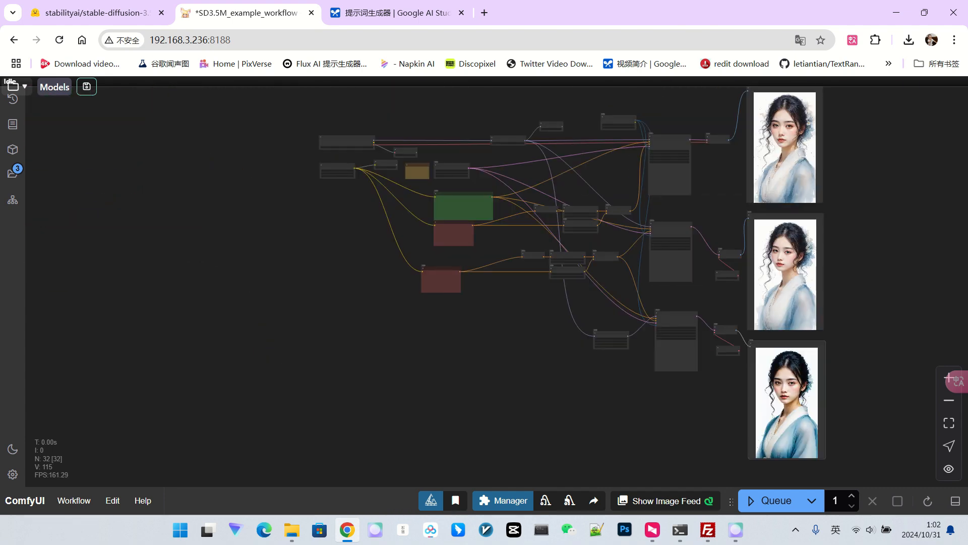
pyautogui.moveTo(534, 411); pyautogui.dragTo(404, 417)
pyautogui.scroll(2, 299, 158)
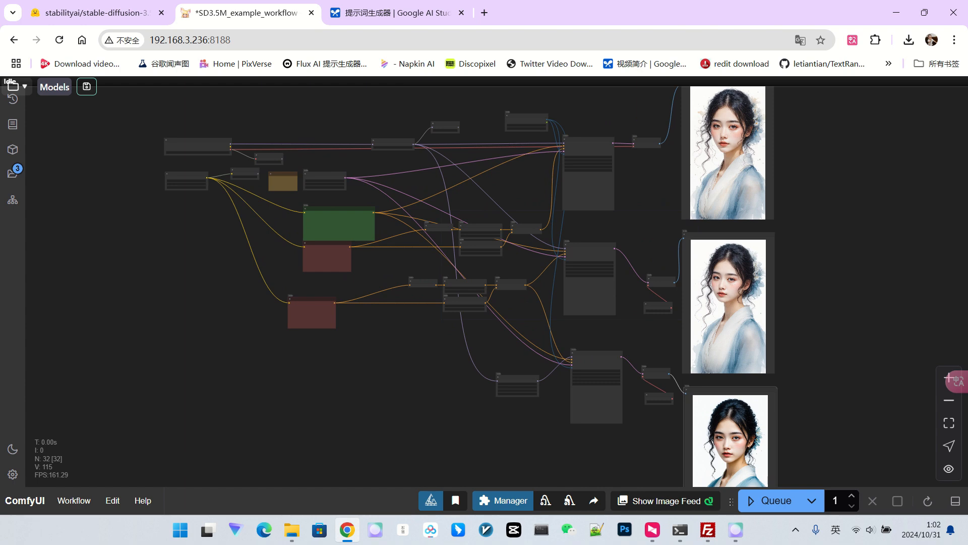
pyautogui.scroll(-2, 303, 159)
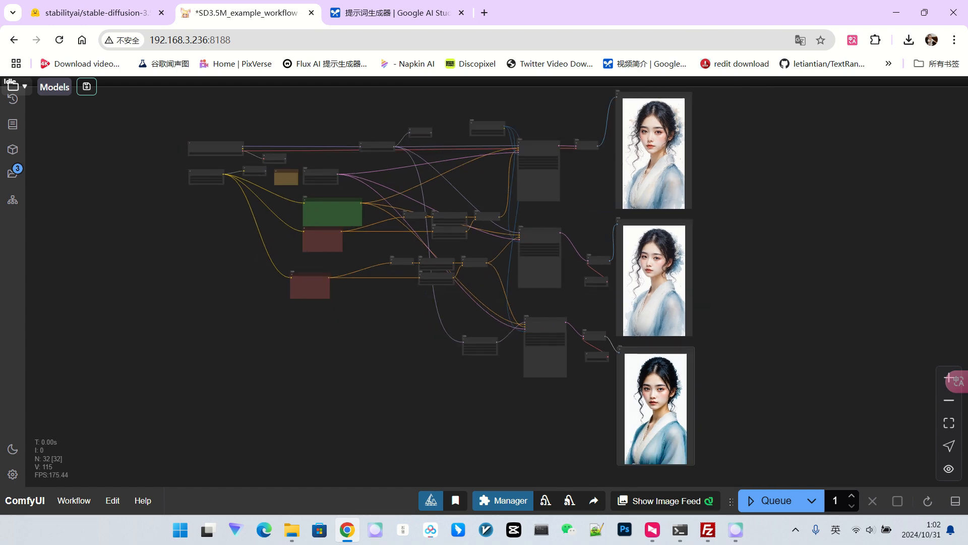
pyautogui.scroll(2, 313, 171)
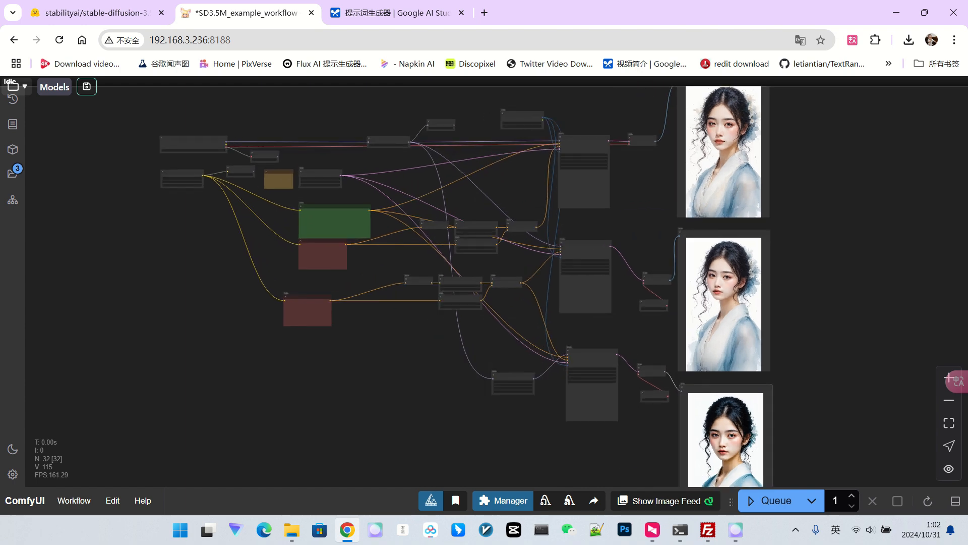
pyautogui.scroll(-1, 898, 345)
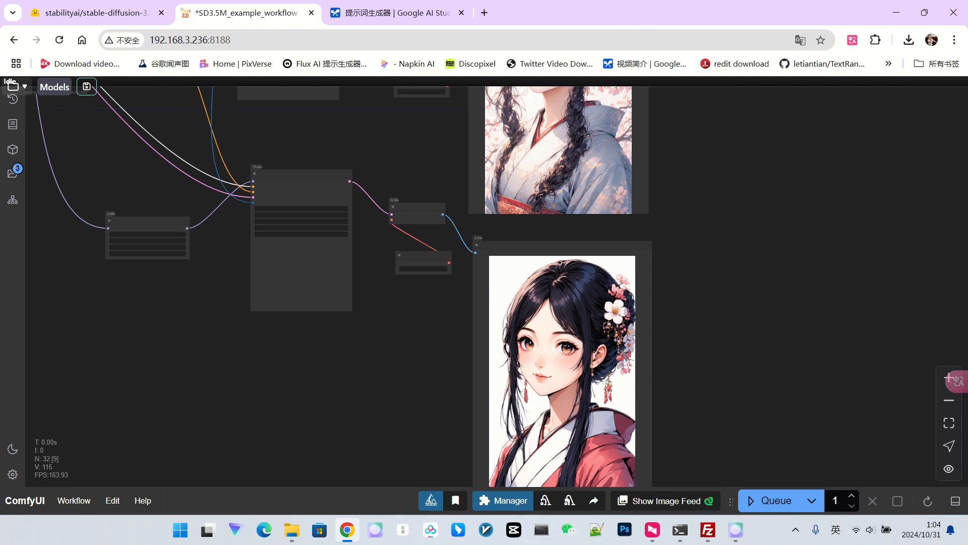
# - Compare the second and third branches' kimono illustrations and check the SkipLayerGuidanceSD3 node feeding the third KSampler
pyautogui.scroll(-5, 463, 387)
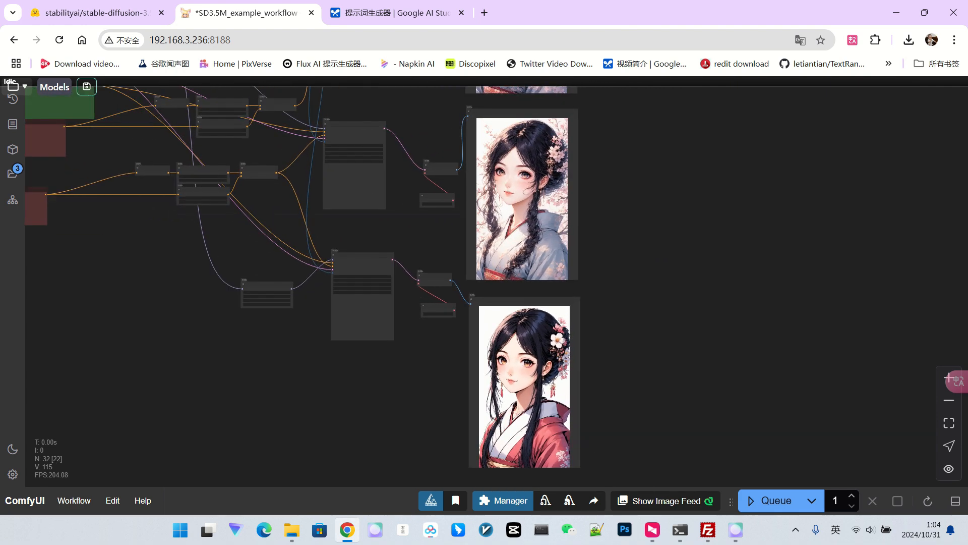
pyautogui.scroll(8, 189, 324)
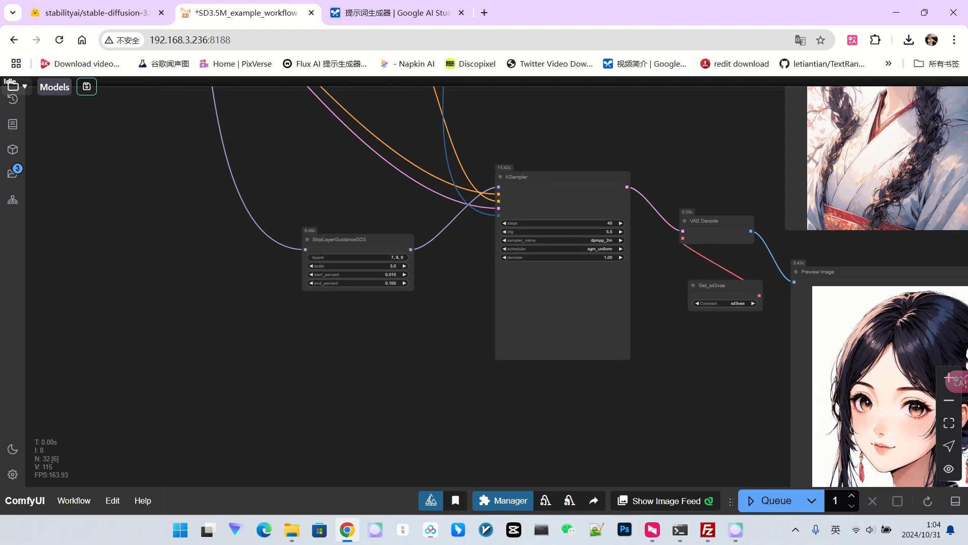
pyautogui.scroll(-7, 329, 273)
pyautogui.scroll(2, 746, 353)
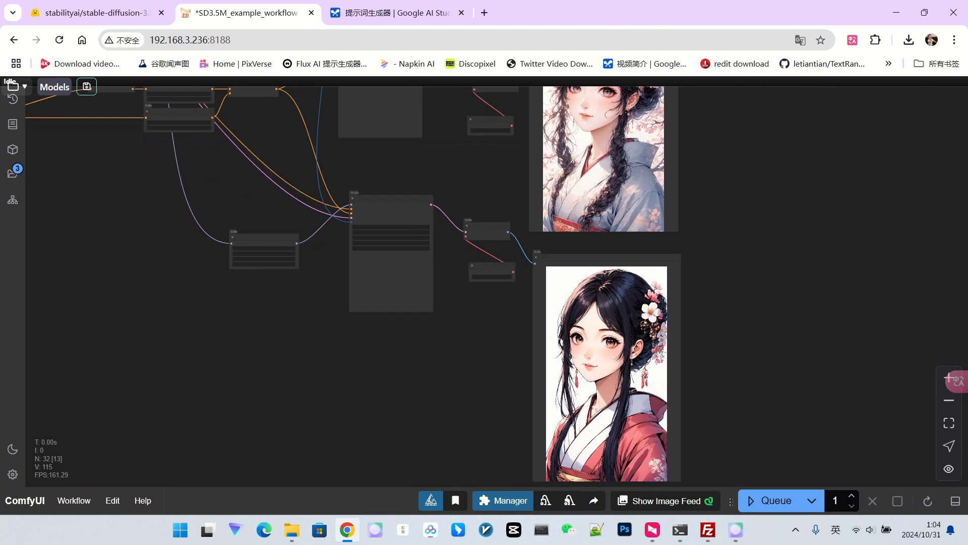
pyautogui.moveTo(747, 323)
pyautogui.mouseDown()
pyautogui.moveTo(745, 422)
pyautogui.moveTo(748, 308)
pyautogui.mouseUp()
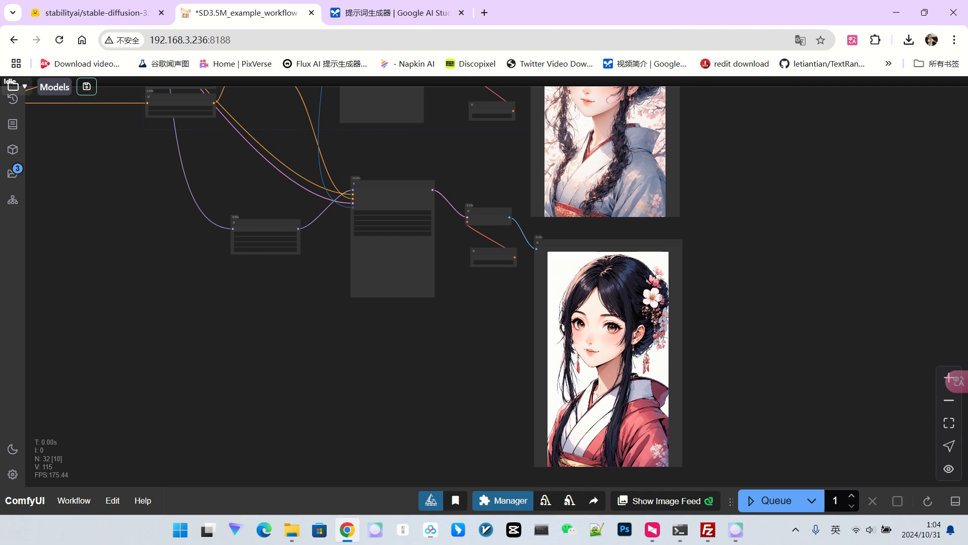
pyautogui.scroll(-6, 789, 330)
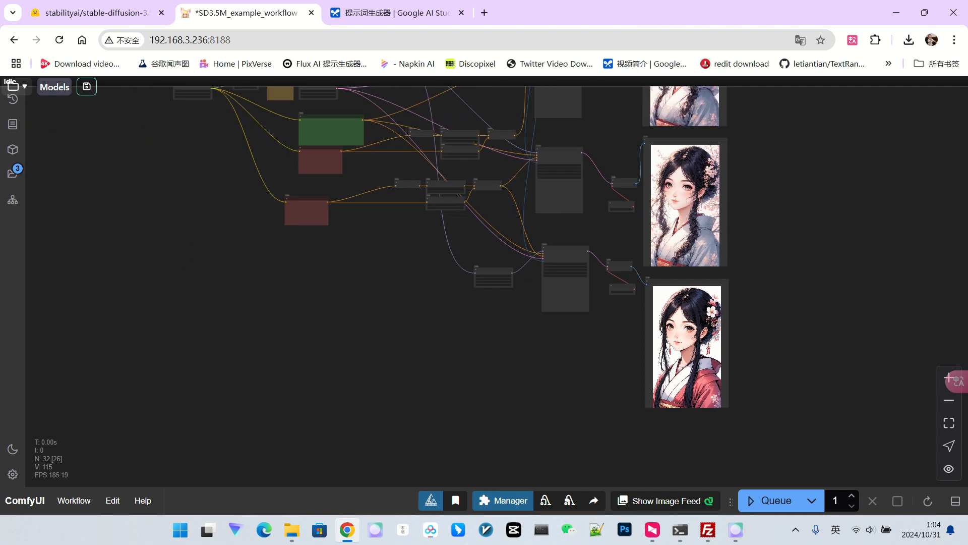
pyautogui.scroll(9, 235, 181)
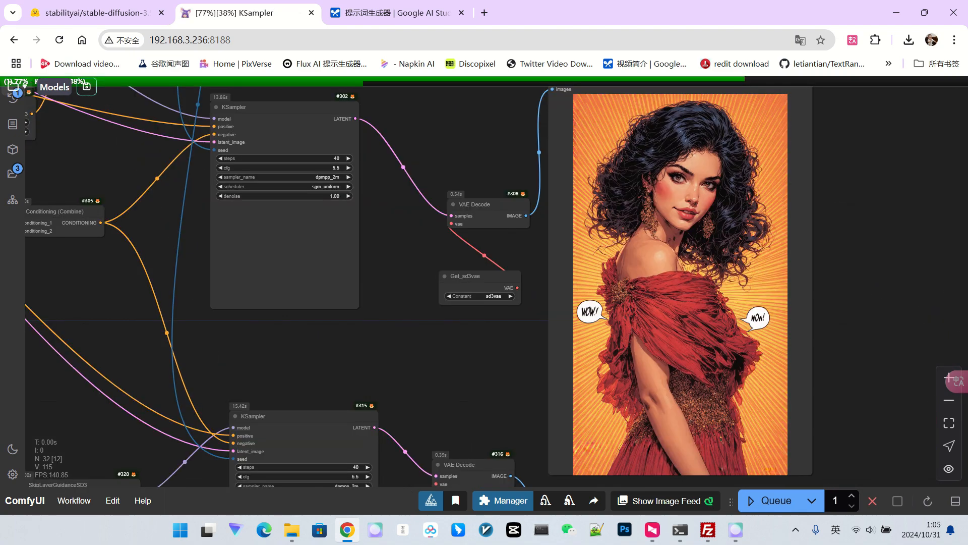
# - Compare the pop-art comic portraits from the three branches, in the column of previews and up close
pyautogui.scroll(-4, 694, 207)
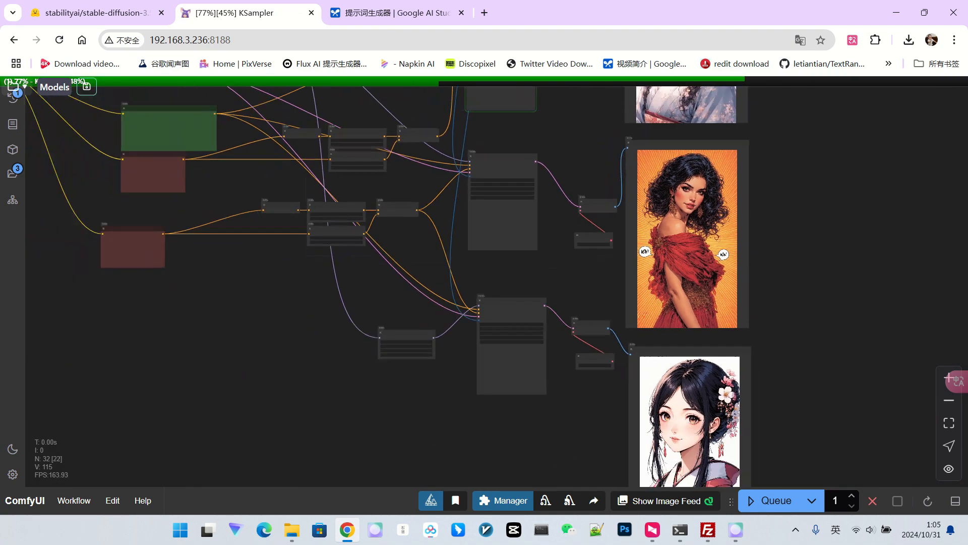
pyautogui.scroll(-2, 745, 484)
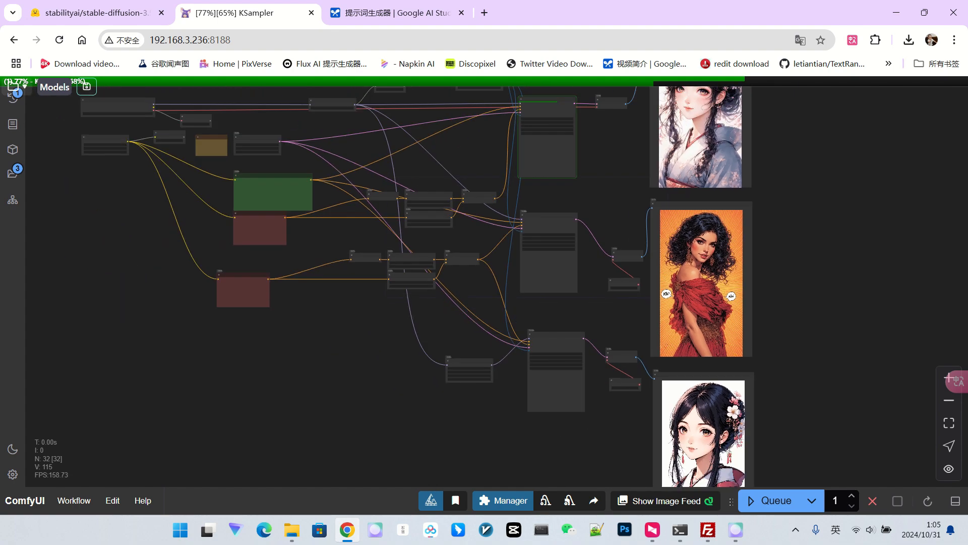
pyautogui.moveTo(787, 303); pyautogui.dragTo(767, 416)
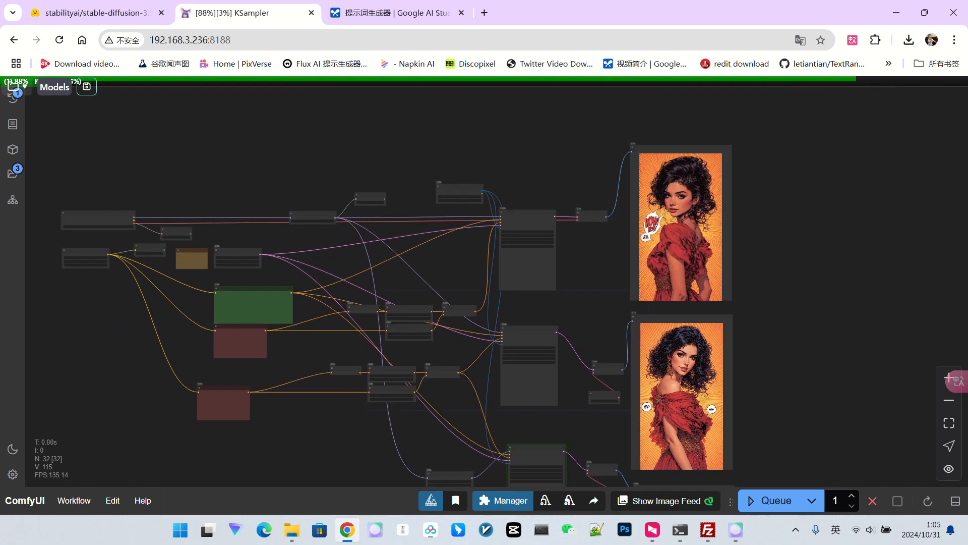
pyautogui.scroll(12, 716, 212)
pyautogui.scroll(-5, 566, 234)
pyautogui.moveTo(739, 353); pyautogui.dragTo(759, 158)
# - Select the entire text of the positive CLIP Text Encode prompt for replacement
pyautogui.scroll(-4, 759, 205)
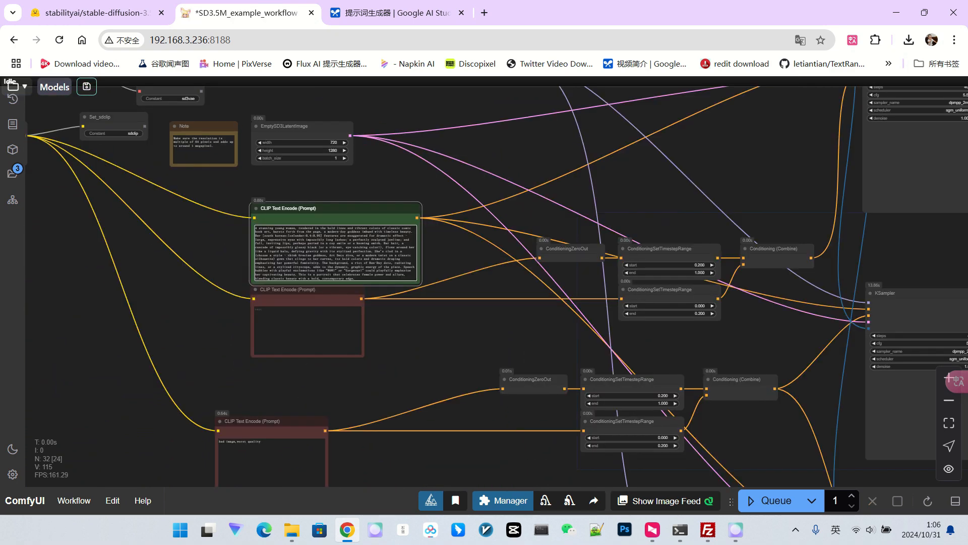
pyautogui.click(335, 252)
pyautogui.hotkey('ctrl', 'a')
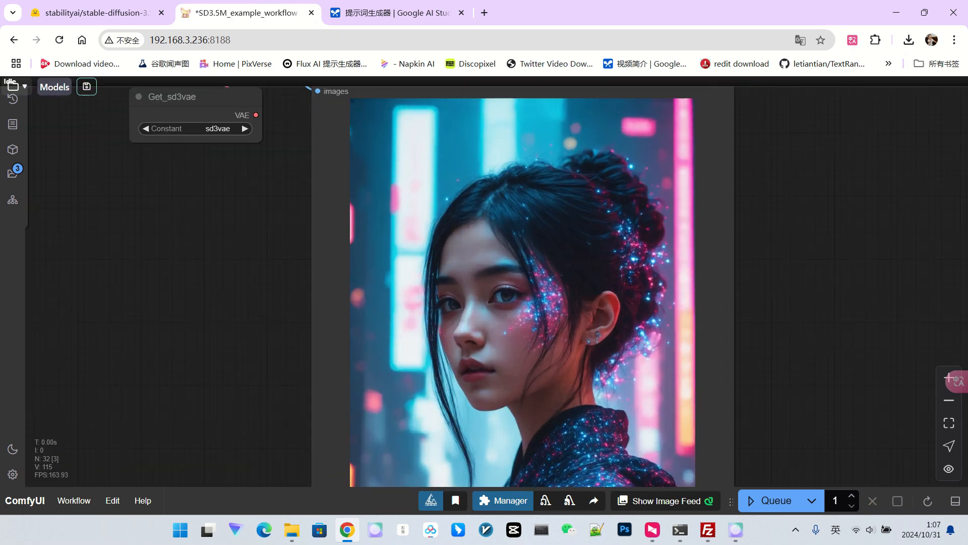
# - Inspect the third branch's neon-lit cyberpunk portrait up close, examining the face, glowing hair, robe and background
pyautogui.scroll(3, 542, 282)
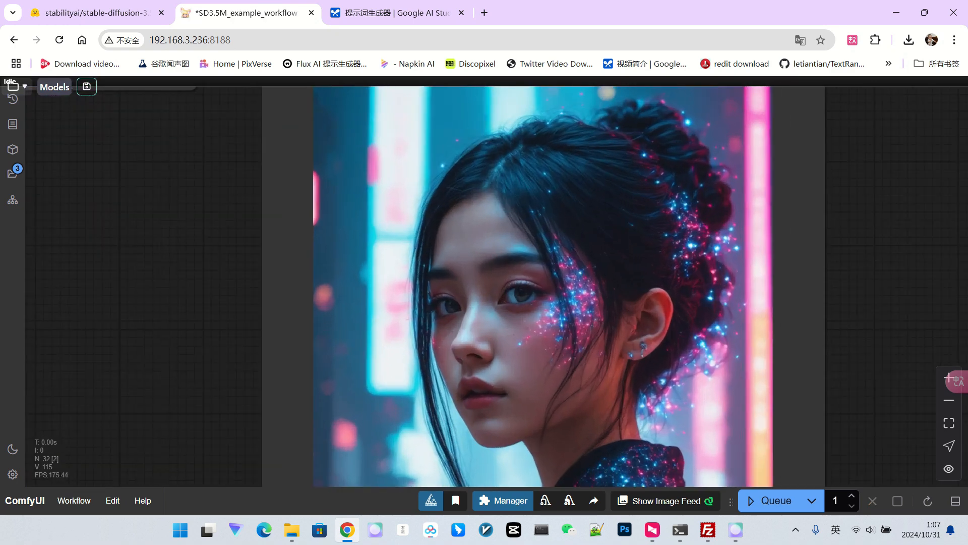
pyautogui.scroll(-13, 712, 479)
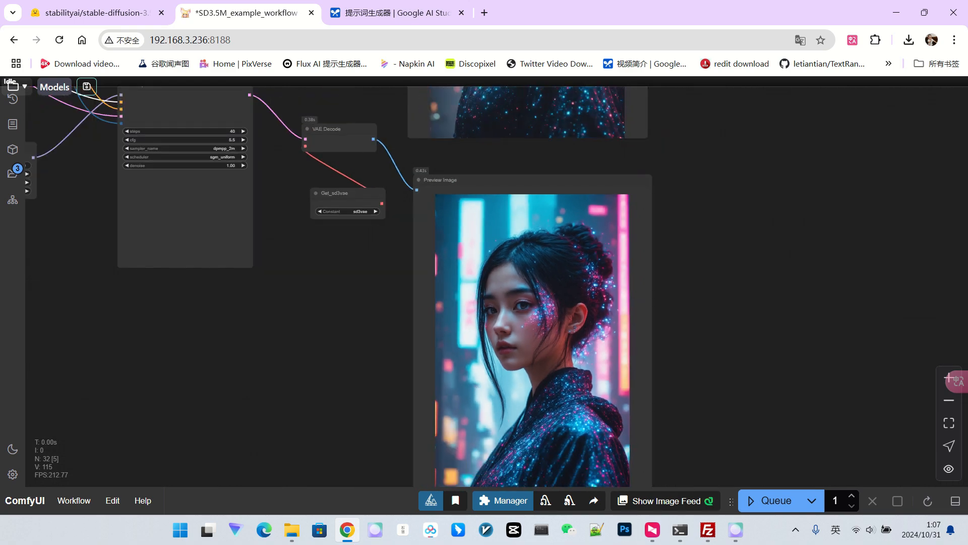
pyautogui.moveTo(565, 339); pyautogui.dragTo(493, 355)
pyautogui.scroll(-1, 569, 341)
pyautogui.scroll(8, 618, 447)
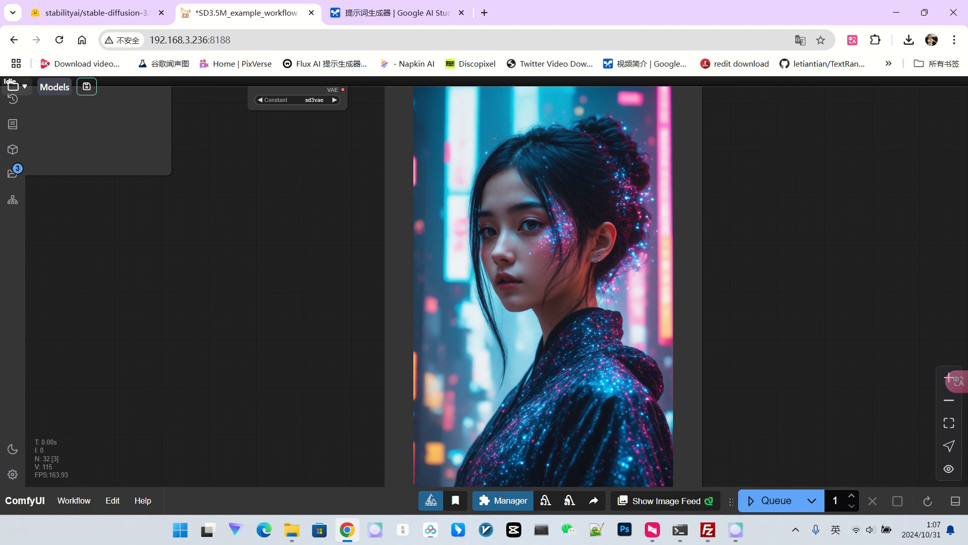
# - Open the Studio Ghibli-style text in the positive CLIP Text Encode node for editing
pyautogui.scroll(-8, 637, 315)
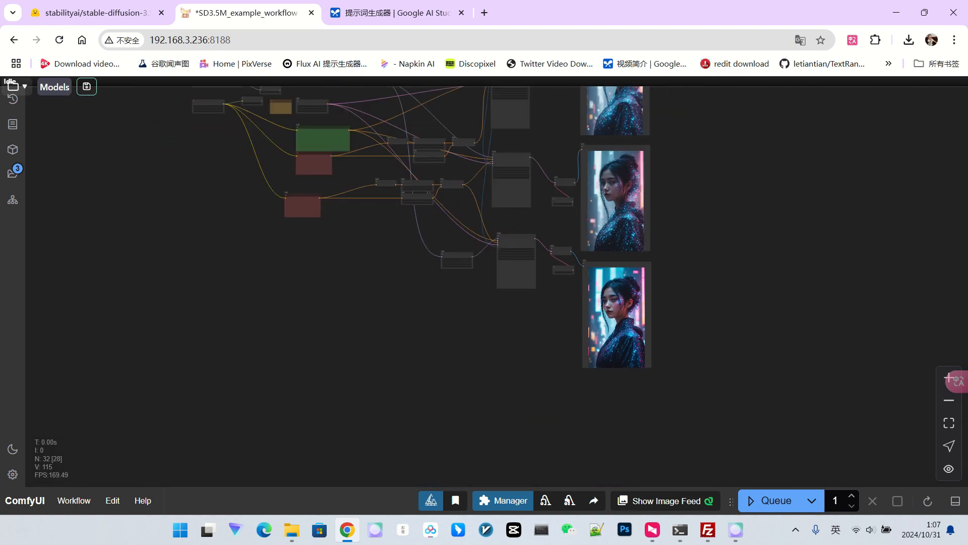
pyautogui.scroll(5, 290, 97)
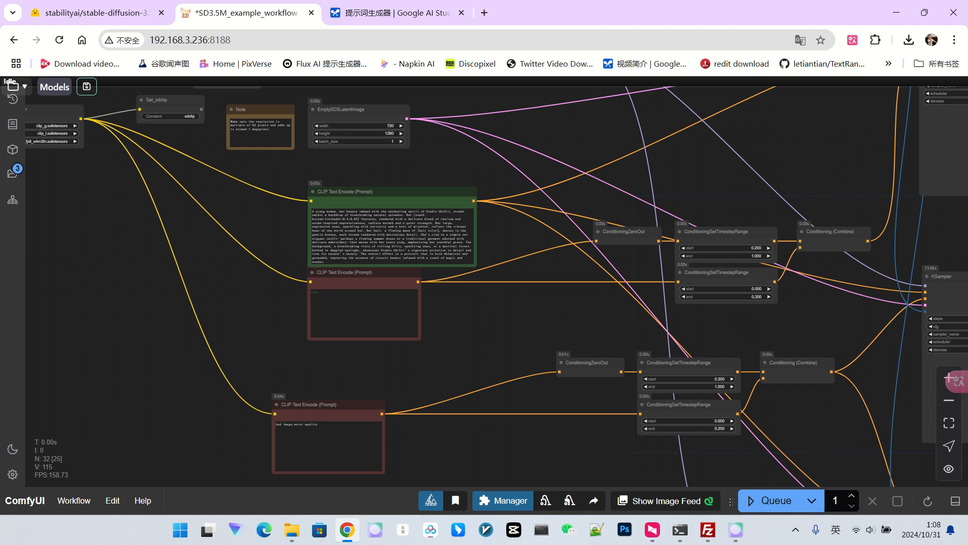
pyautogui.click(320, 254)
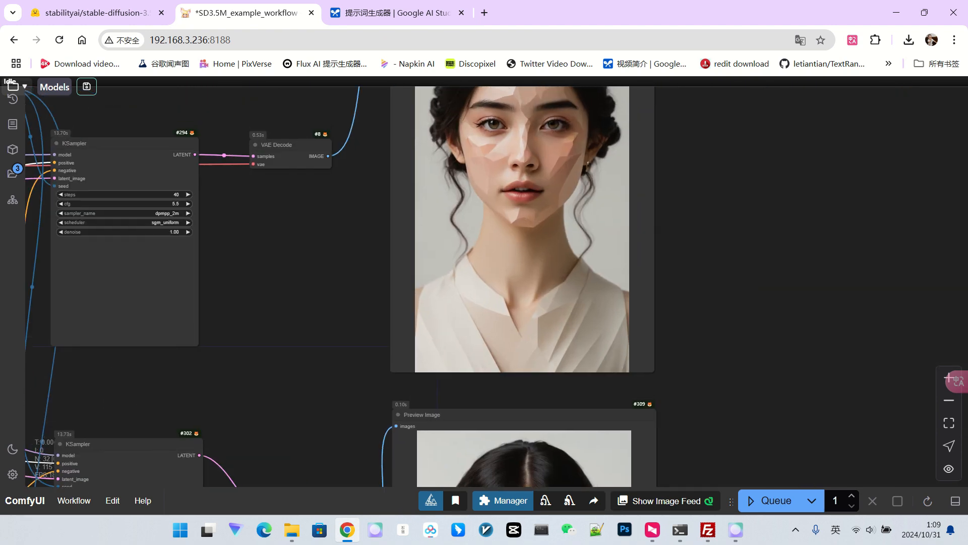
# - Compare the first and second branches' low-poly portraits up close, examining the faceted skin, hair and collar
pyautogui.moveTo(706, 124); pyautogui.dragTo(706, 253)
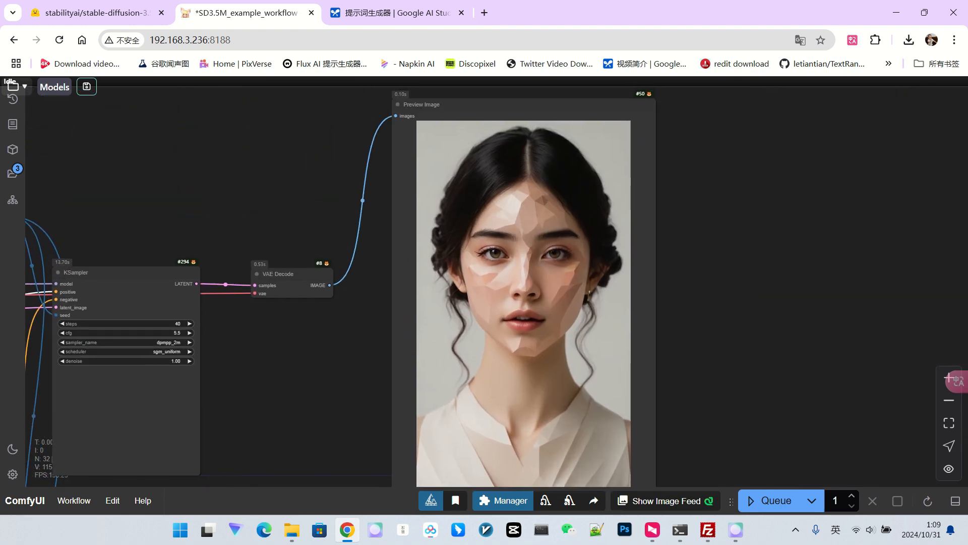
pyautogui.scroll(4, 568, 253)
pyautogui.scroll(-2, 461, 247)
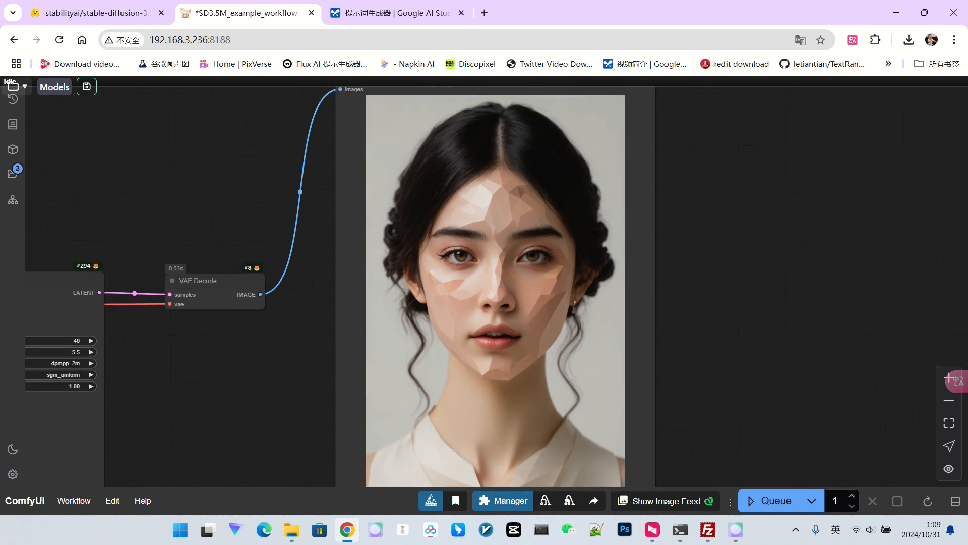
pyautogui.moveTo(706, 403); pyautogui.dragTo(730, 219)
pyautogui.moveTo(716, 429); pyautogui.dragTo(731, 198)
pyautogui.moveTo(726, 383); pyautogui.dragTo(741, 273)
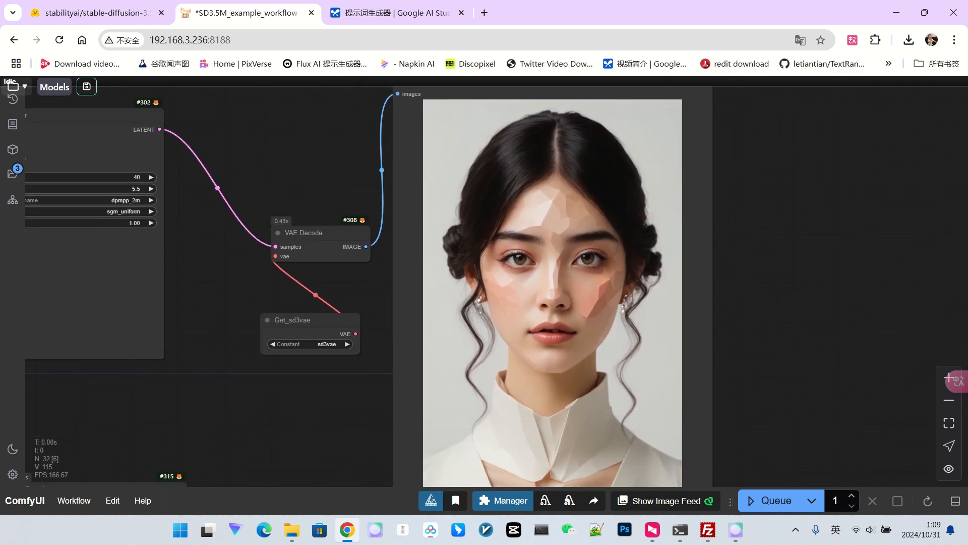
pyautogui.scroll(2, 583, 310)
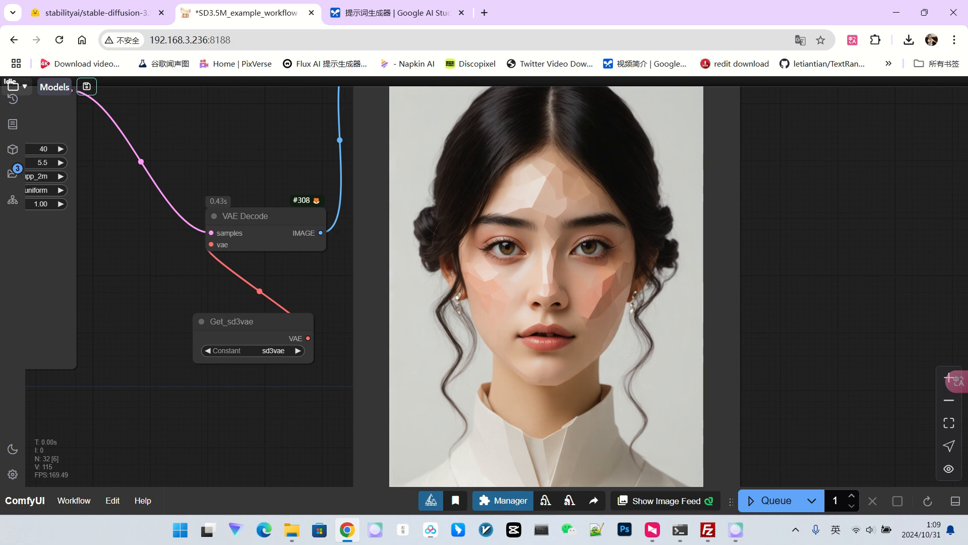
pyautogui.scroll(-8, 622, 454)
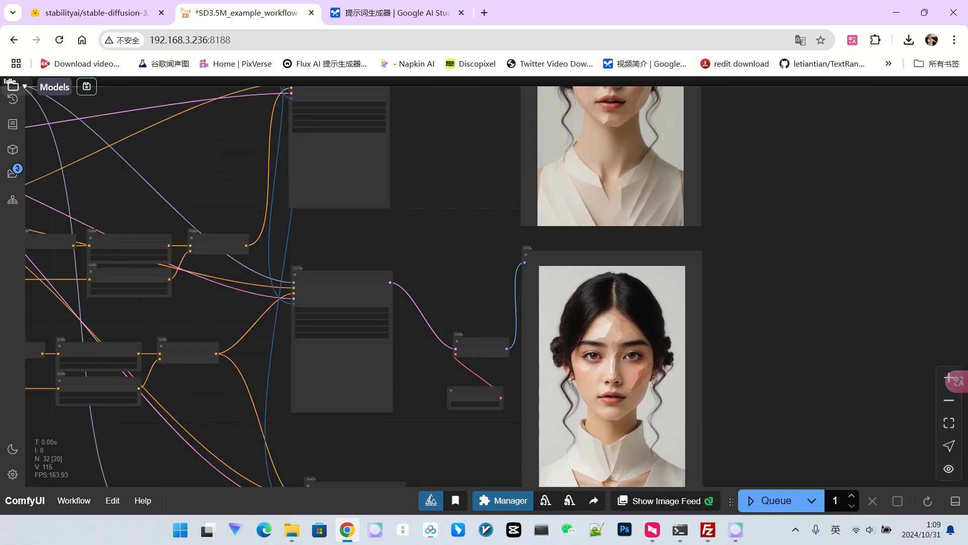
# - Examine the third branch's portrait up close and compare its face and clothing with the second branch's portrait
pyautogui.moveTo(716, 448); pyautogui.dragTo(725, 274)
pyautogui.scroll(3, 629, 371)
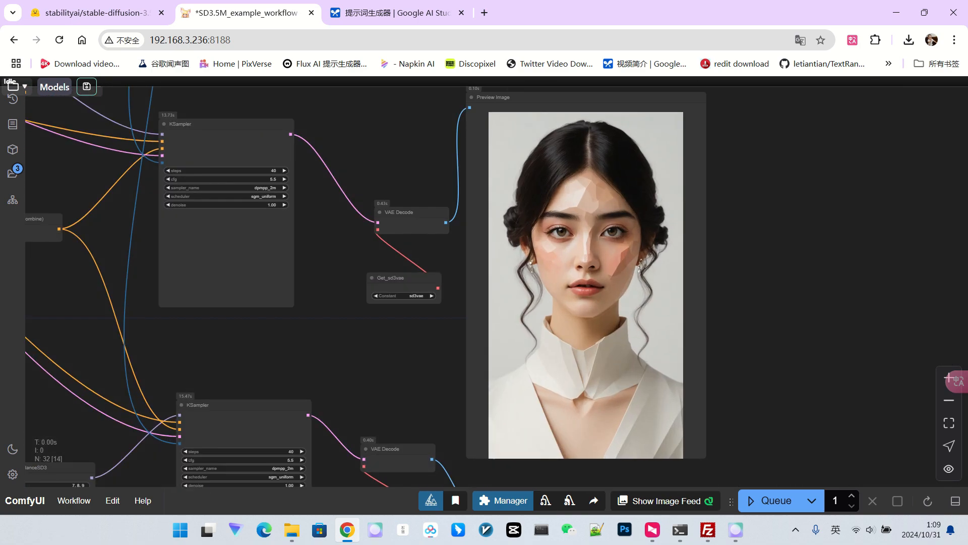
pyautogui.scroll(-4, 630, 338)
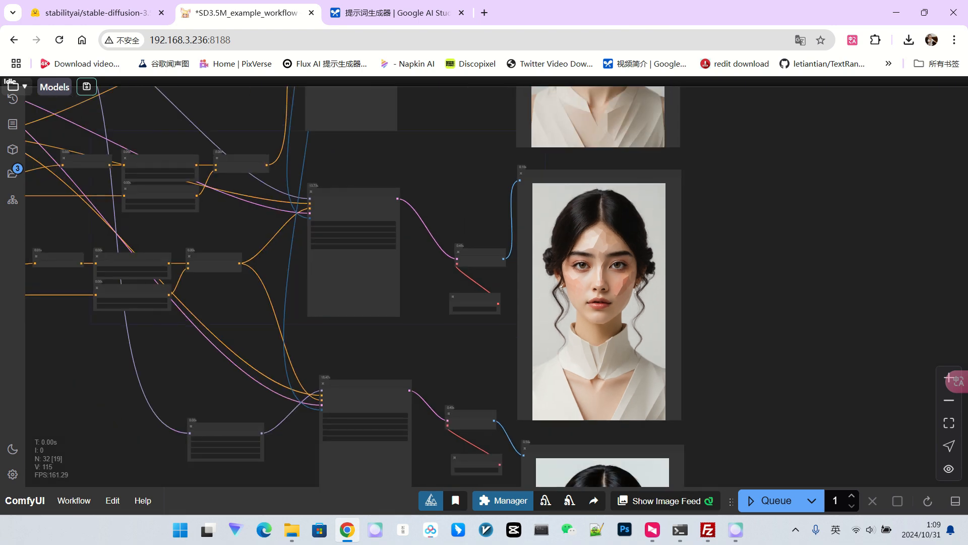
pyautogui.moveTo(705, 302); pyautogui.dragTo(647, 264)
pyautogui.moveTo(655, 444); pyautogui.dragTo(655, 224)
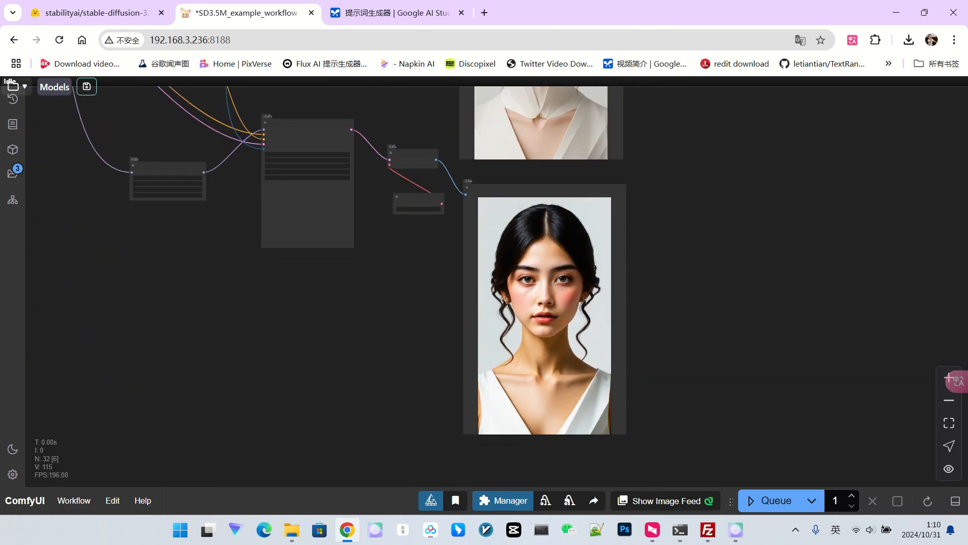
pyautogui.scroll(4, 560, 315)
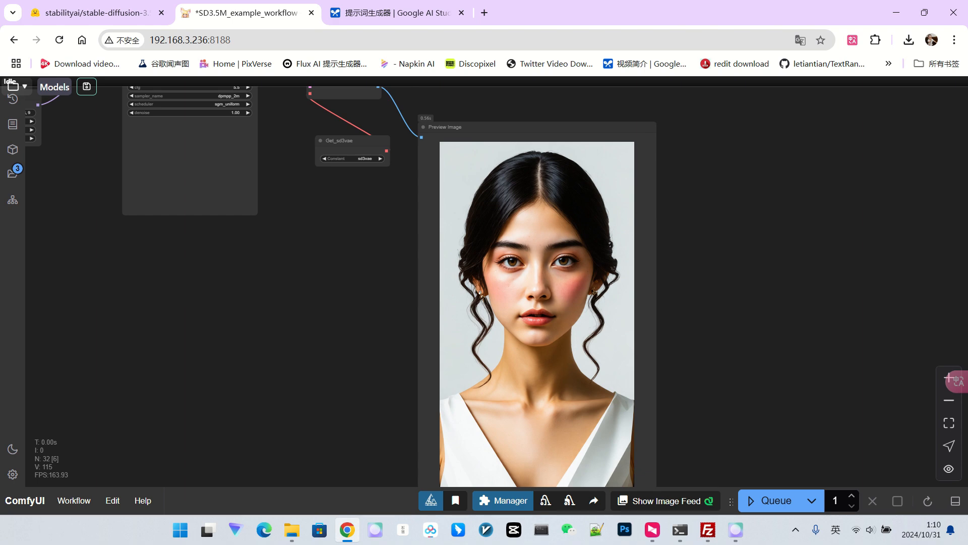
pyautogui.scroll(-12, 635, 379)
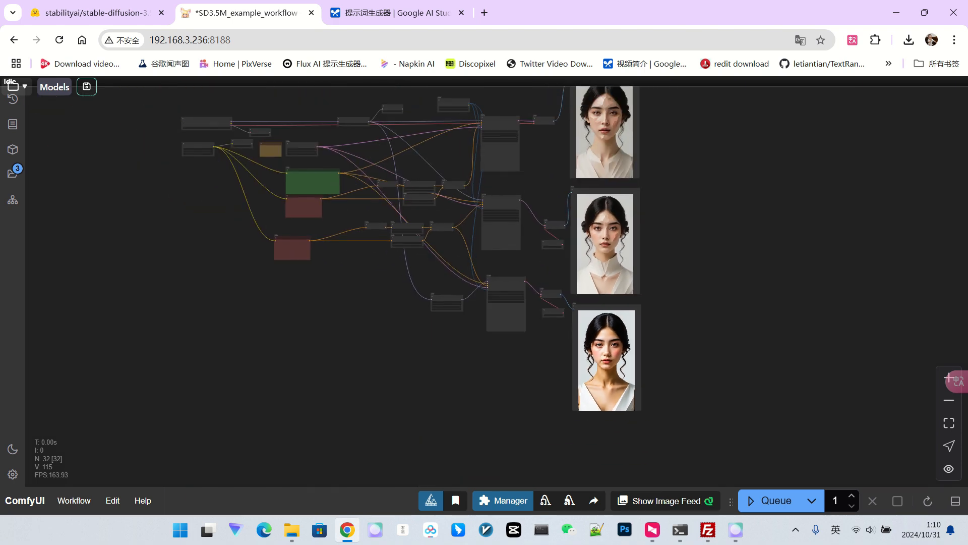
# - Check the SkipLayerGuidanceSD3 node's layers, scale and percent settings and its connection to the third KSampler
pyautogui.moveTo(691, 363); pyautogui.dragTo(749, 407)
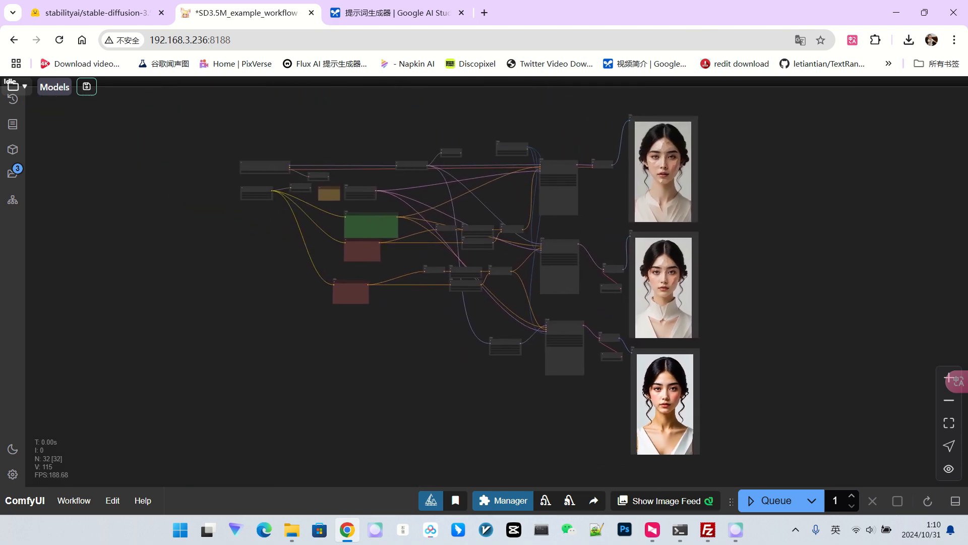
pyautogui.scroll(10, 514, 367)
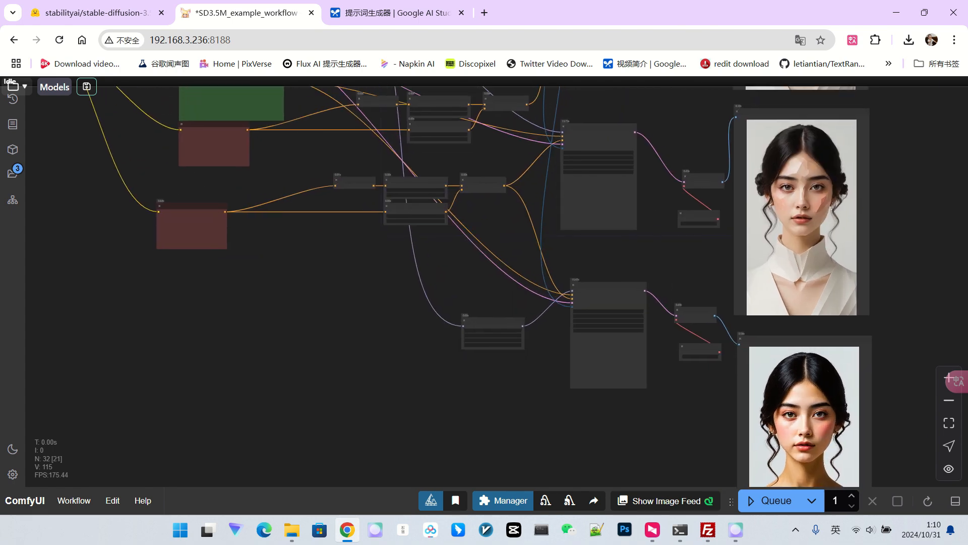
pyautogui.scroll(3, 498, 369)
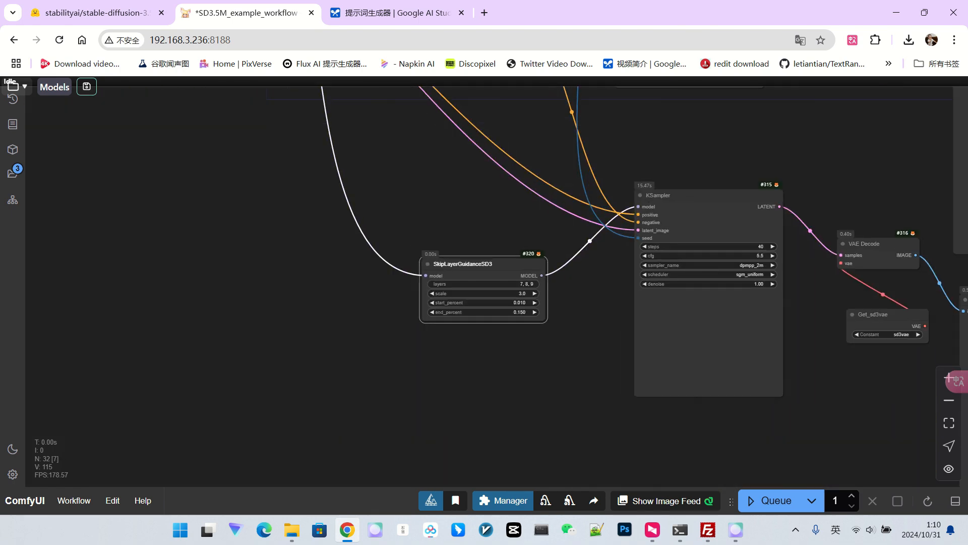
pyautogui.scroll(-7, 446, 179)
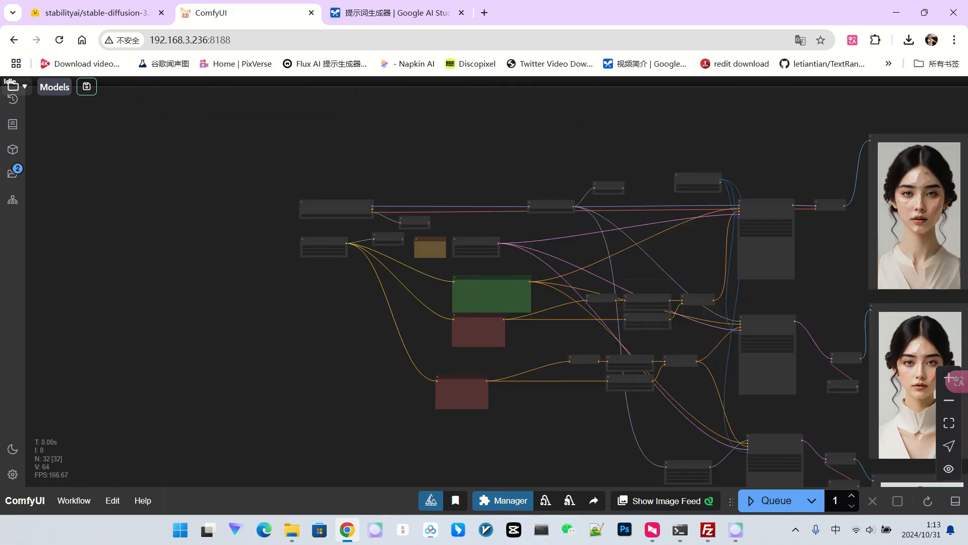
# - Review the complete three-branch workflow layout from the model loaders through to the three preview images
pyautogui.moveTo(845, 289); pyautogui.dragTo(618, 209)
pyautogui.scroll(-2, 678, 222)
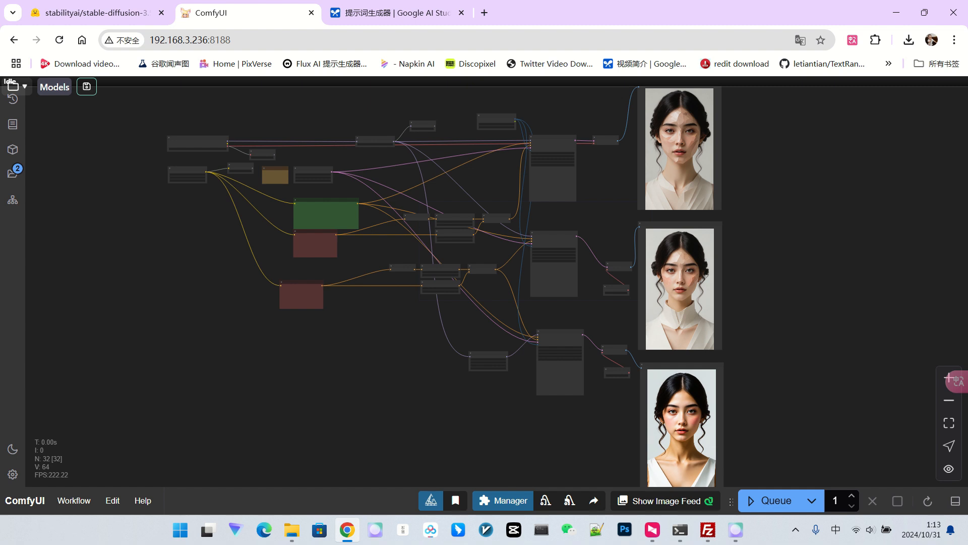
pyautogui.scroll(15, 301, 180)
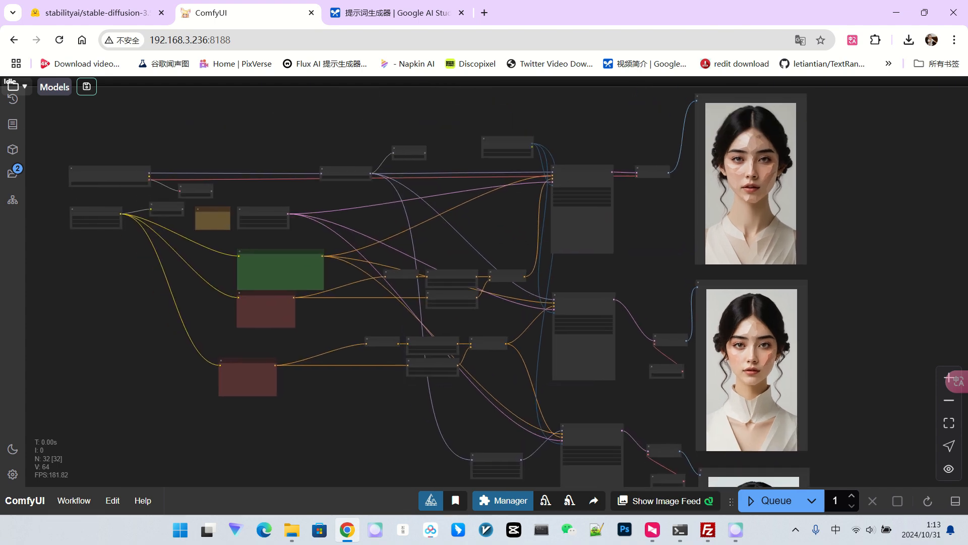
pyautogui.scroll(-5, 435, 176)
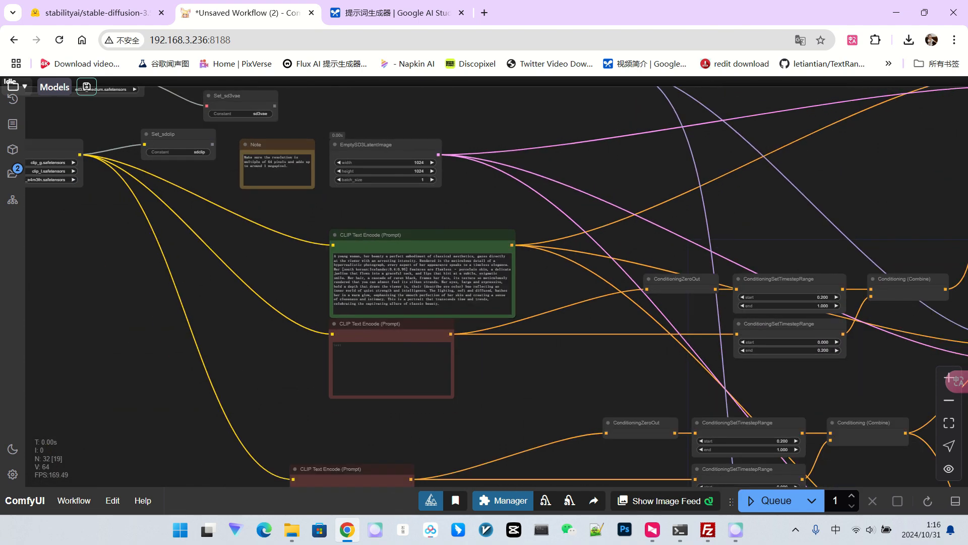
# - Queue a generation of the hyperrealistic classical-beauty prompt with the latent image sized 1024 by 1024
pyautogui.moveTo(435, 192); pyautogui.dragTo(351, 163)
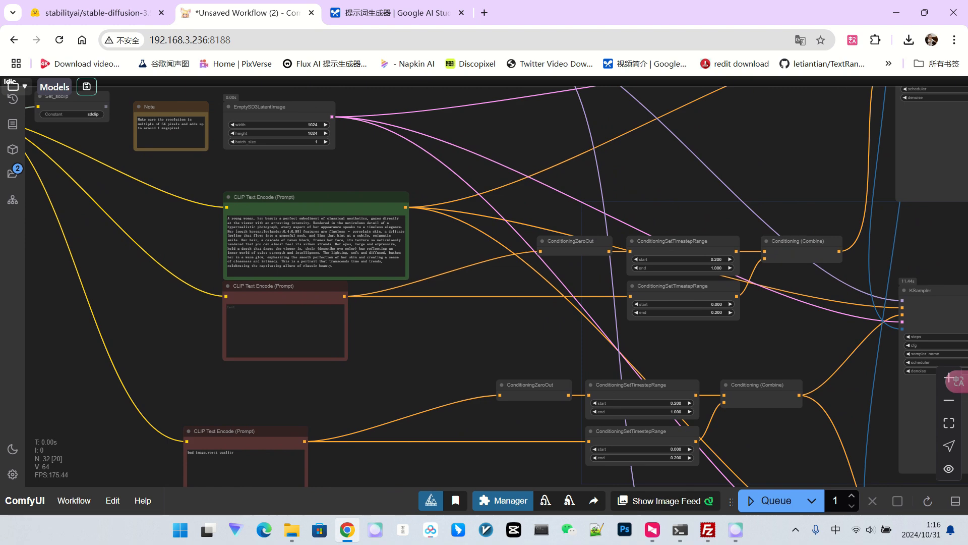
pyautogui.scroll(-7, 227, 250)
pyautogui.scroll(-2, 308, 91)
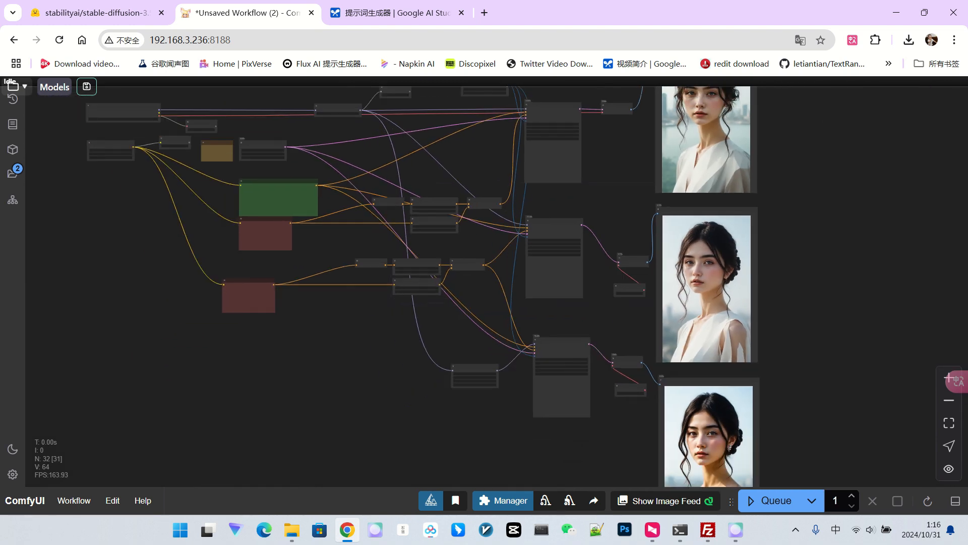
pyautogui.click(776, 500)
pyautogui.scroll(-1, 823, 336)
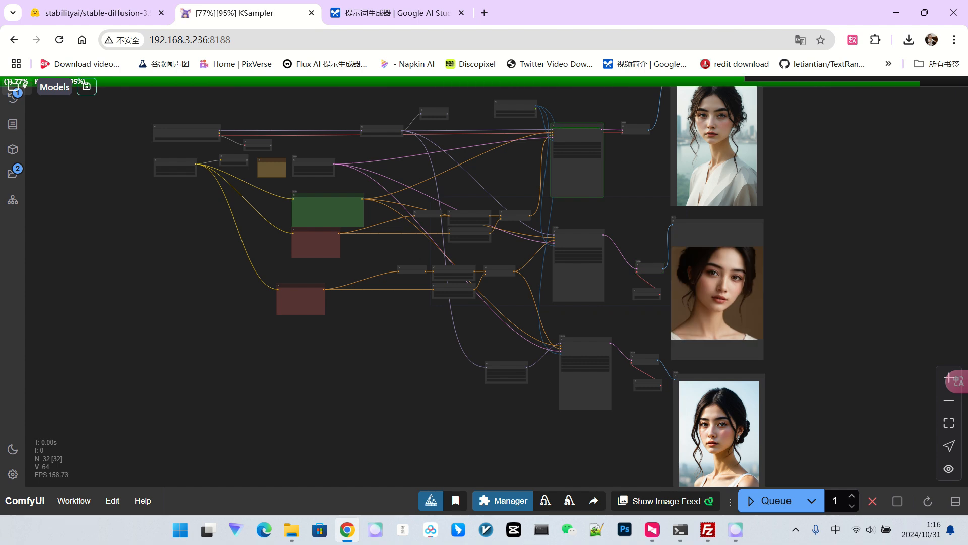
# - Move the third branch's Preview Image node beside the second one and compare the two square portraits up close
pyautogui.moveTo(823, 337); pyautogui.dragTo(812, 311)
pyautogui.moveTo(860, 335); pyautogui.dragTo(872, 300)
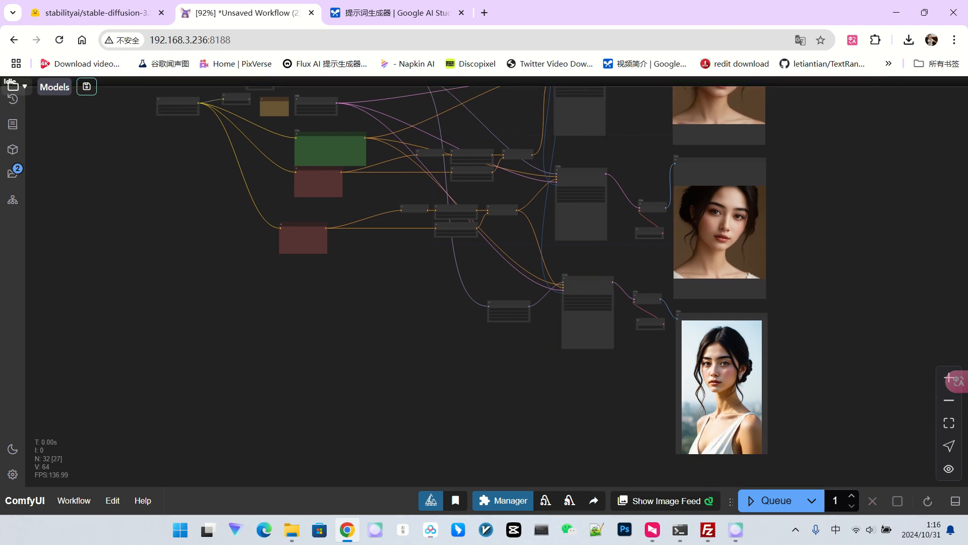
pyautogui.scroll(5, 872, 300)
pyautogui.moveTo(630, 343); pyautogui.dragTo(798, 108)
pyautogui.moveTo(892, 282); pyautogui.dragTo(691, 417)
pyautogui.scroll(9, 464, 398)
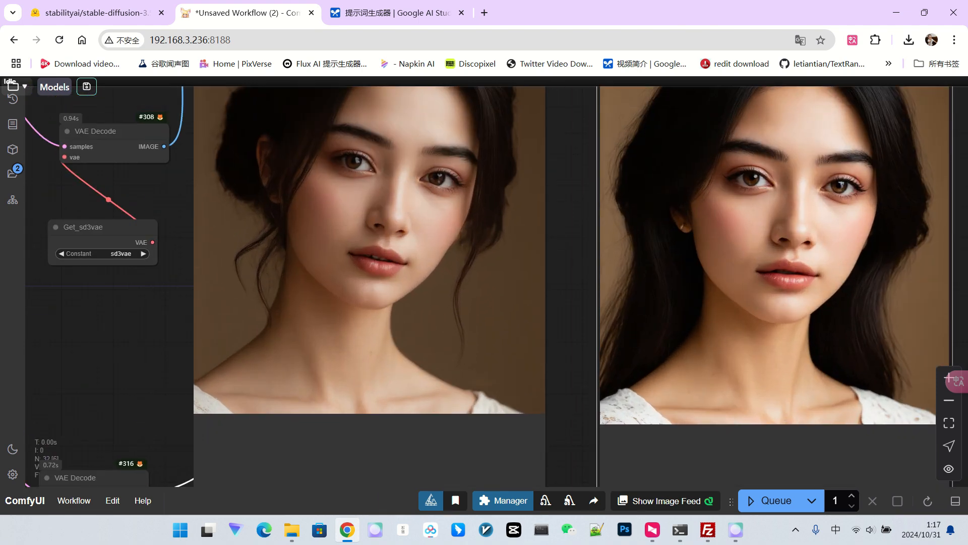
pyautogui.scroll(-1, 463, 350)
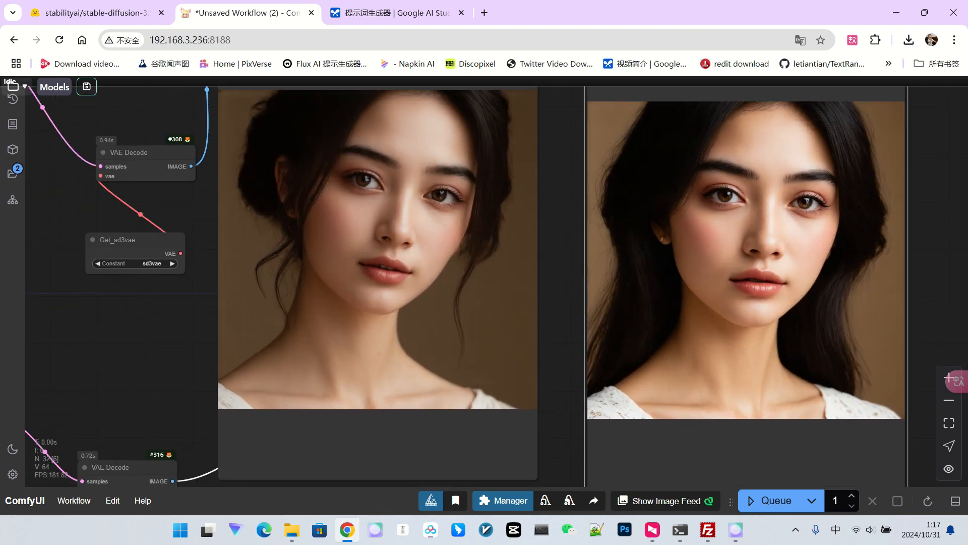
# - Move the third branch's Preview Image node back below the second branch's preview
pyautogui.scroll(-9, 782, 279)
pyautogui.moveTo(782, 280); pyautogui.dragTo(578, 512)
pyautogui.moveTo(671, 429); pyautogui.dragTo(736, 395)
pyautogui.moveTo(636, 424); pyautogui.dragTo(653, 402)
# - Add a SetNode to the canvas near the third branch's VAE Decode node
pyautogui.scroll(3, 673, 388)
pyautogui.moveTo(654, 402); pyautogui.dragTo(651, 402)
pyautogui.doubleClick(557, 364)
pyautogui.press('shift')
pyautogui.write('set ')
pyautogui.moveTo(534, 428); pyautogui.dragTo(568, 332)
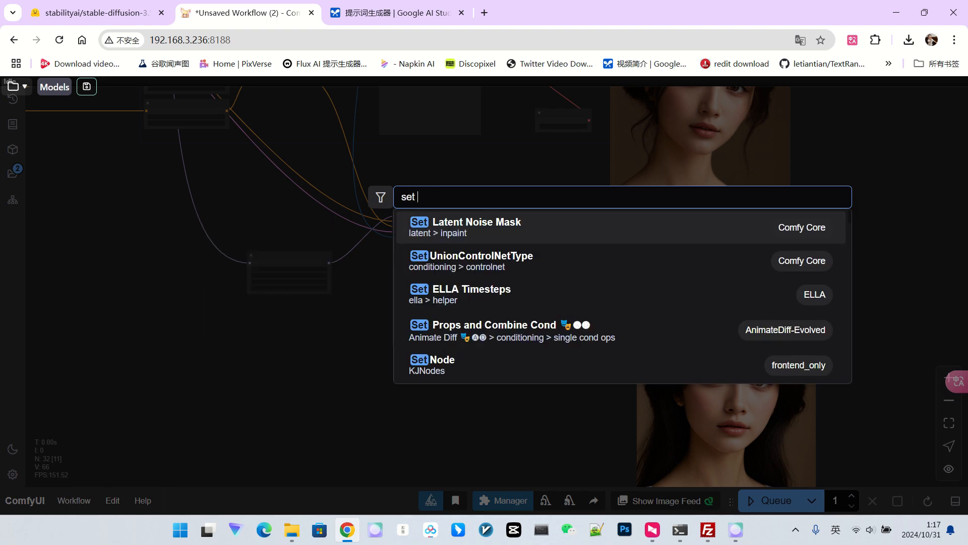
pyautogui.write('node')
pyautogui.click(524, 227)
# - Position the SetNode below the third branch's Get_sd3vae, feed it the VAE Decode image output, and name its constant renderimg
pyautogui.moveTo(585, 248); pyautogui.dragTo(543, 339)
pyautogui.scroll(8, 586, 354)
pyautogui.click(544, 331)
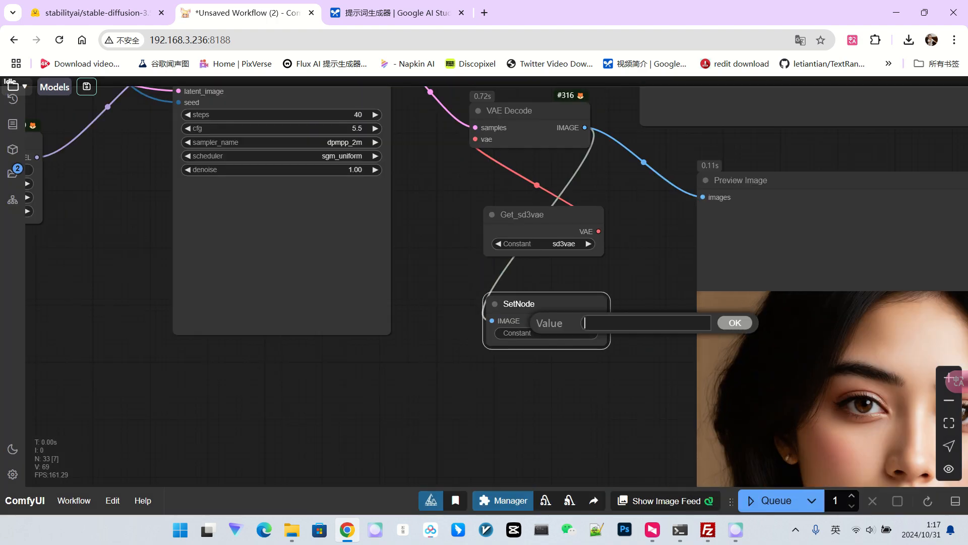
pyautogui.write('result')
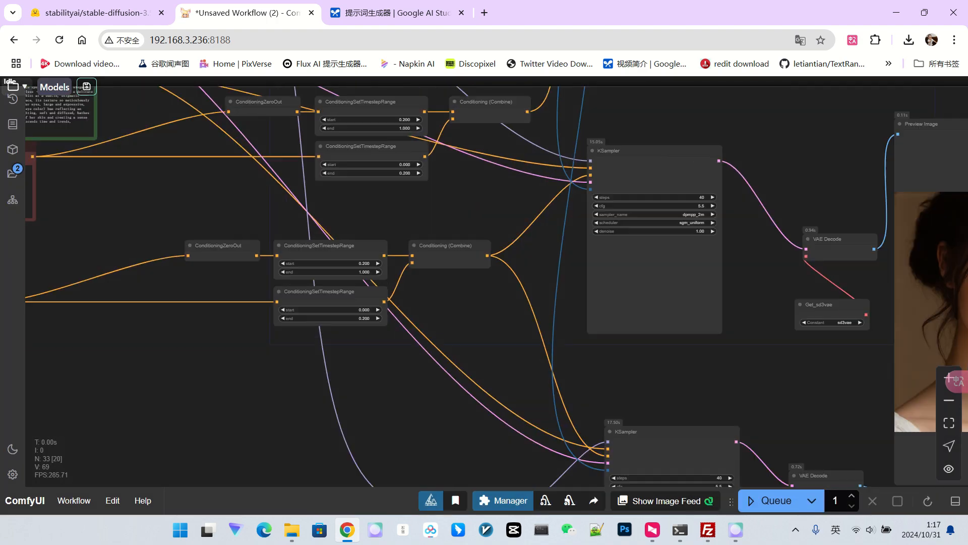
# - Duplicate the Set_sd3vae node beside the positive prompt, connect it to that prompt's conditioning output, and name its constant con+
pyautogui.scroll(2, 704, 218)
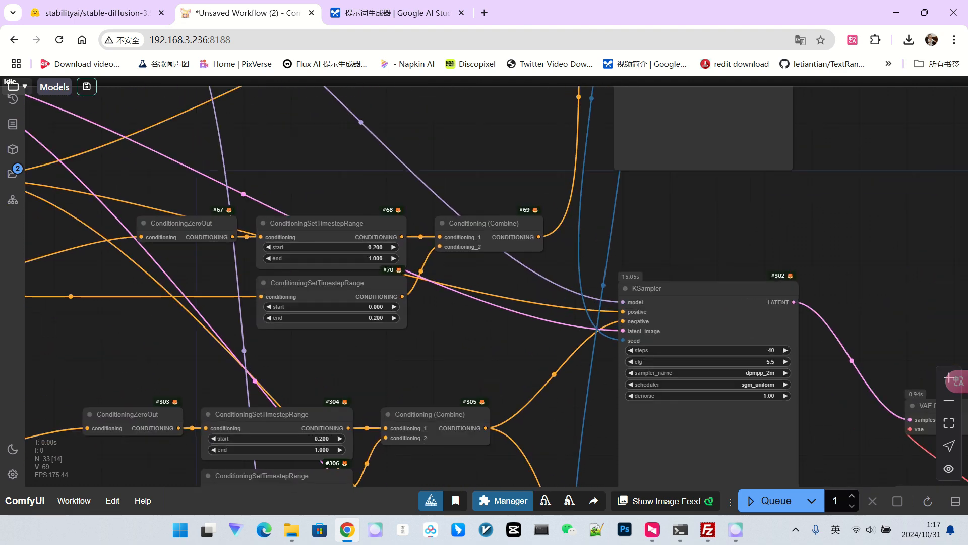
pyautogui.scroll(-2, 485, 356)
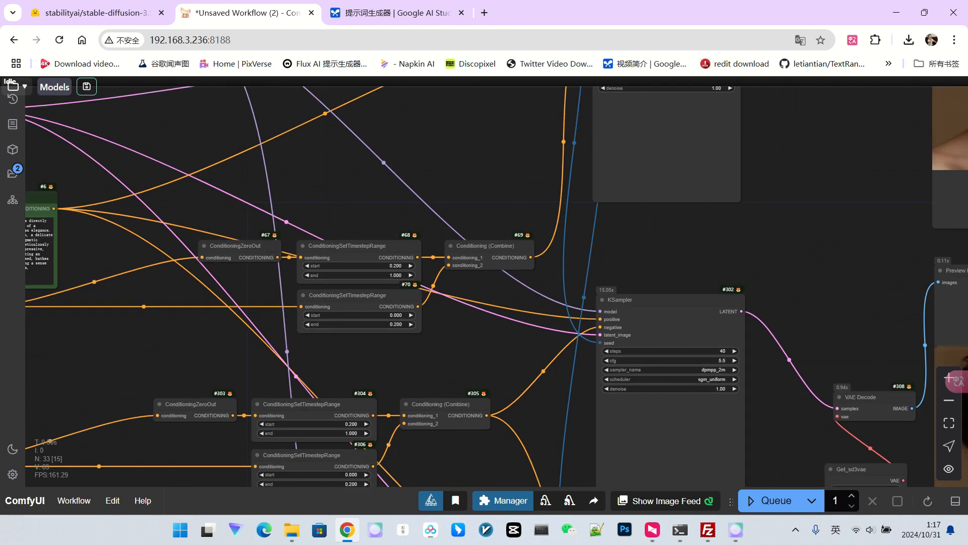
pyautogui.moveTo(83, 227); pyautogui.dragTo(324, 293)
pyautogui.scroll(2, 219, 235)
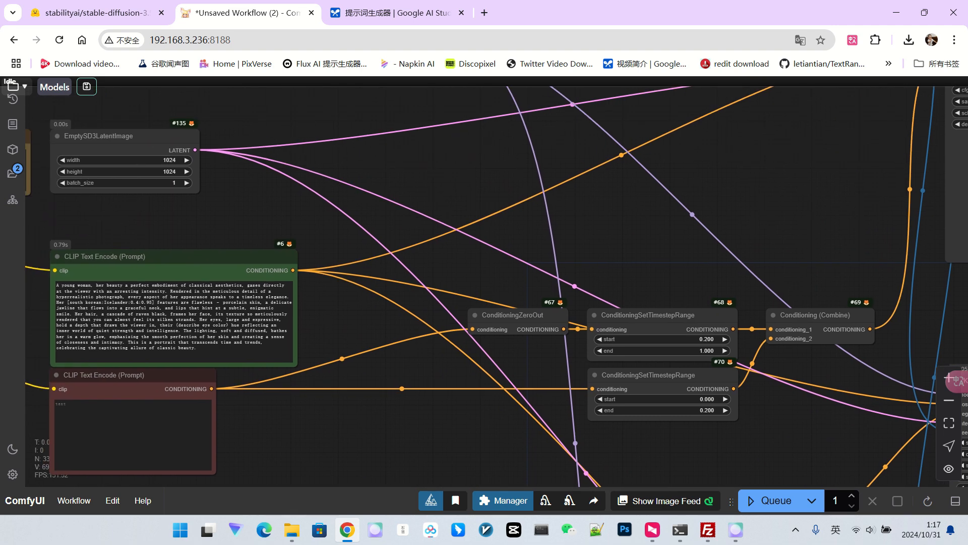
pyautogui.scroll(-4, 357, 241)
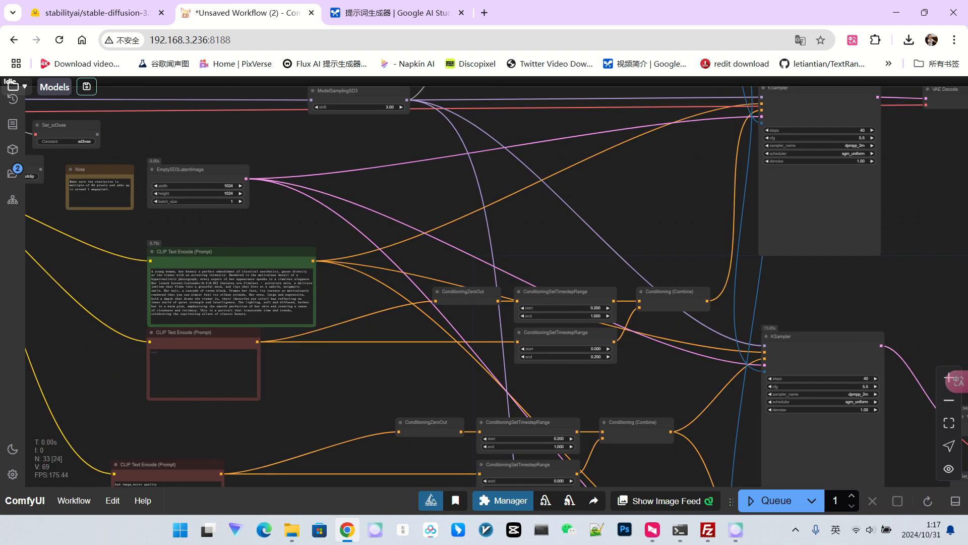
pyautogui.moveTo(356, 240); pyautogui.dragTo(446, 245)
pyautogui.moveTo(156, 130)
pyautogui.keyDown('alt'); pyautogui.mouseDown()
pyautogui.moveTo(251, 157)
pyautogui.moveTo(457, 253)
pyautogui.mouseUp(); pyautogui.keyUp('alt')
pyautogui.moveTo(403, 266); pyautogui.dragTo(428, 263)
pyautogui.click(453, 270)
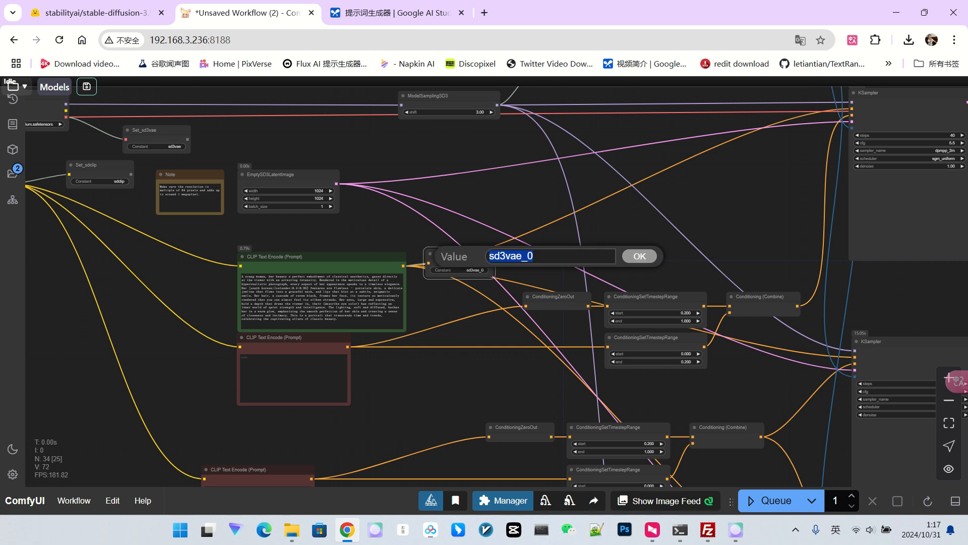
pyautogui.write('co')
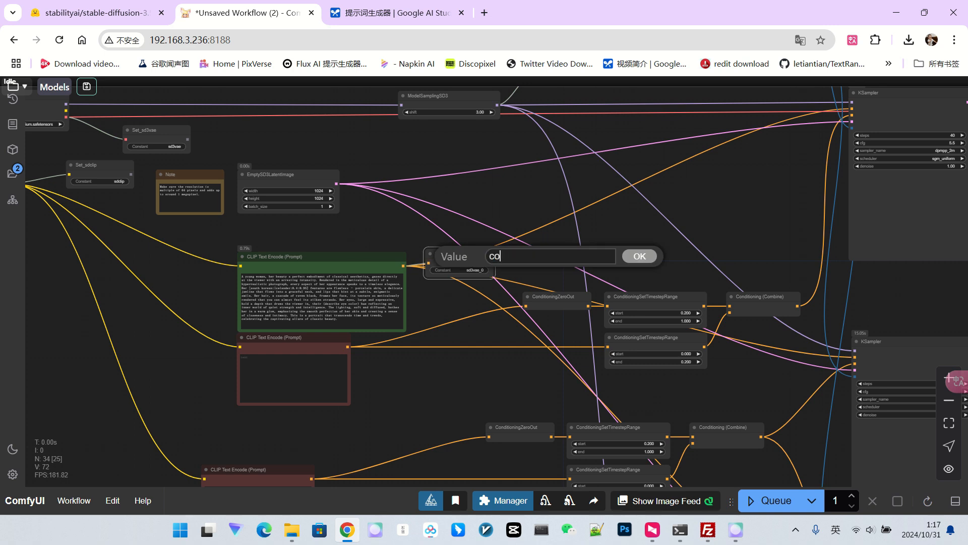
pyautogui.write('n+')
pyautogui.press('Return')
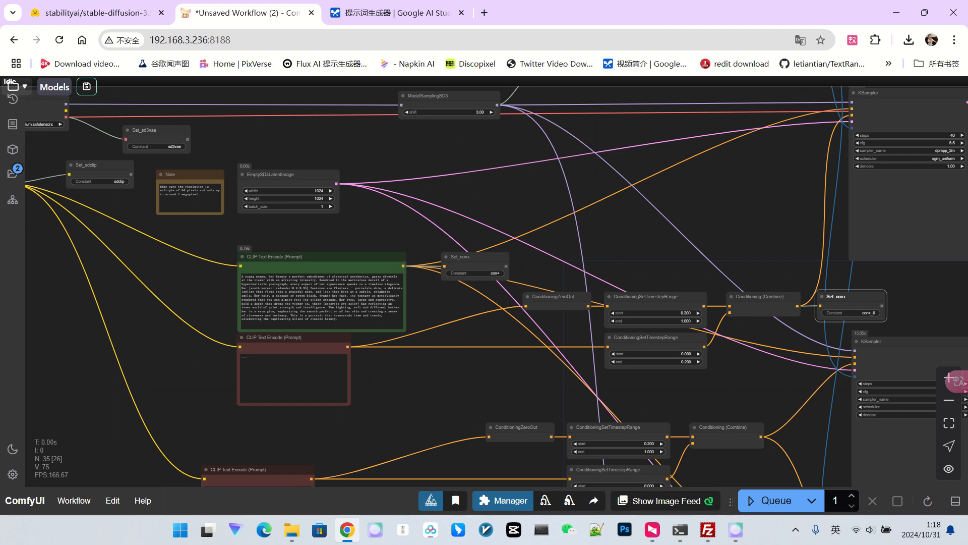
# - Add a KSampler (Advanced) node in the empty canvas area below the three existing branches
pyautogui.scroll(4, 932, 326)
pyautogui.scroll(-10, 858, 326)
pyautogui.moveTo(887, 413); pyautogui.dragTo(530, 202)
pyautogui.moveTo(504, 323); pyautogui.dragTo(653, 275)
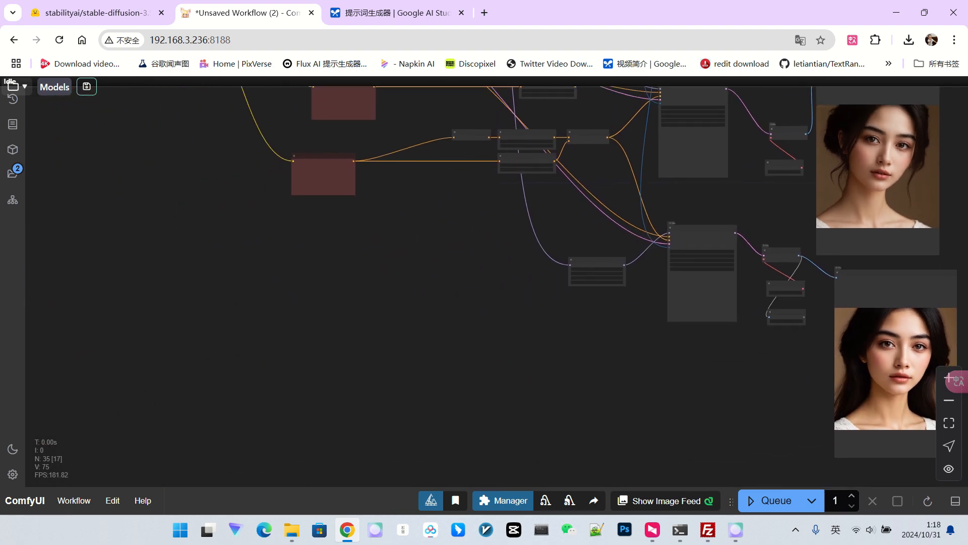
pyautogui.doubleClick(555, 328)
pyautogui.press('Escape')
pyautogui.scroll(-2, 555, 328)
pyautogui.moveTo(554, 328); pyautogui.dragTo(432, 256)
pyautogui.doubleClick(433, 257)
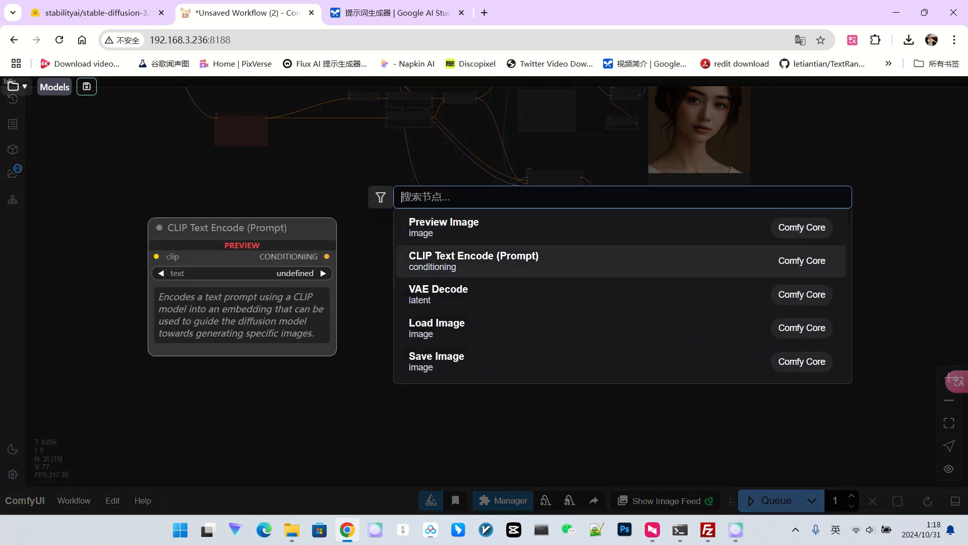
pyautogui.write('adve')
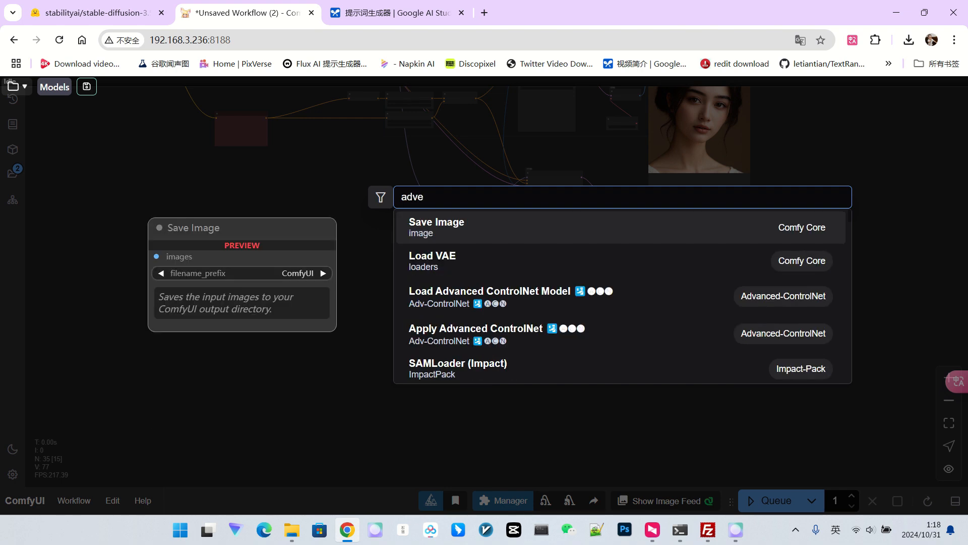
pyautogui.press('BackSpace')
pyautogui.write('ac')
pyautogui.click(461, 262)
# - Reposition the KSampler (Advanced) node on the empty canvas below and left of the existing SkipLayerGuidanceSD3 node
pyautogui.scroll(4, 500, 306)
pyautogui.moveTo(177, 256); pyautogui.dragTo(245, 230)
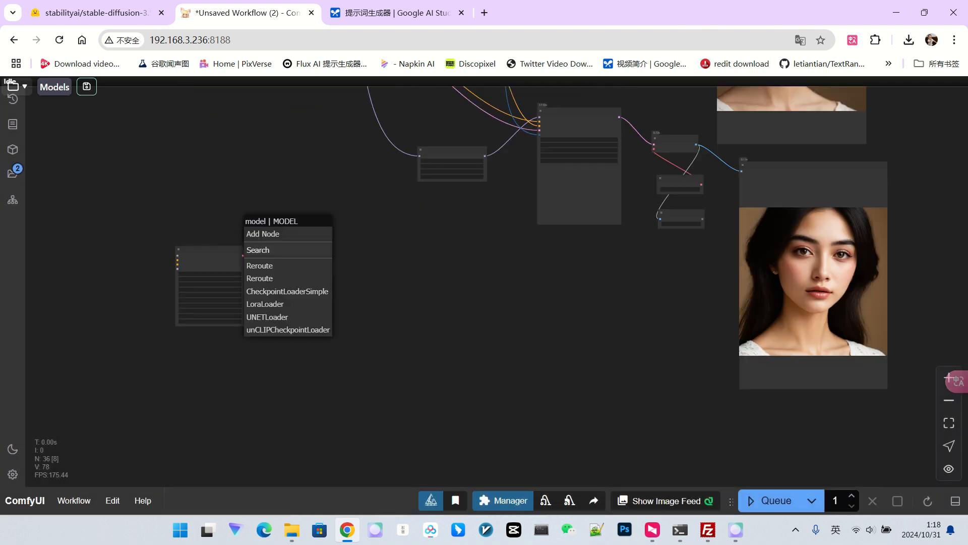
pyautogui.click(353, 283)
pyautogui.scroll(4, 301, 282)
pyautogui.moveTo(301, 281); pyautogui.dragTo(420, 279)
pyautogui.moveTo(295, 243); pyautogui.dragTo(378, 223)
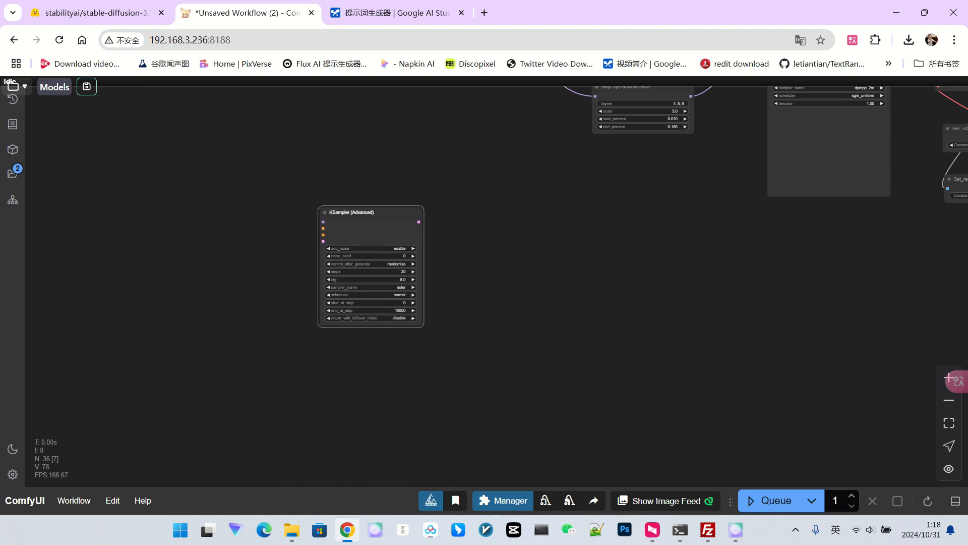
pyautogui.scroll(5, 377, 285)
pyautogui.scroll(3, 376, 284)
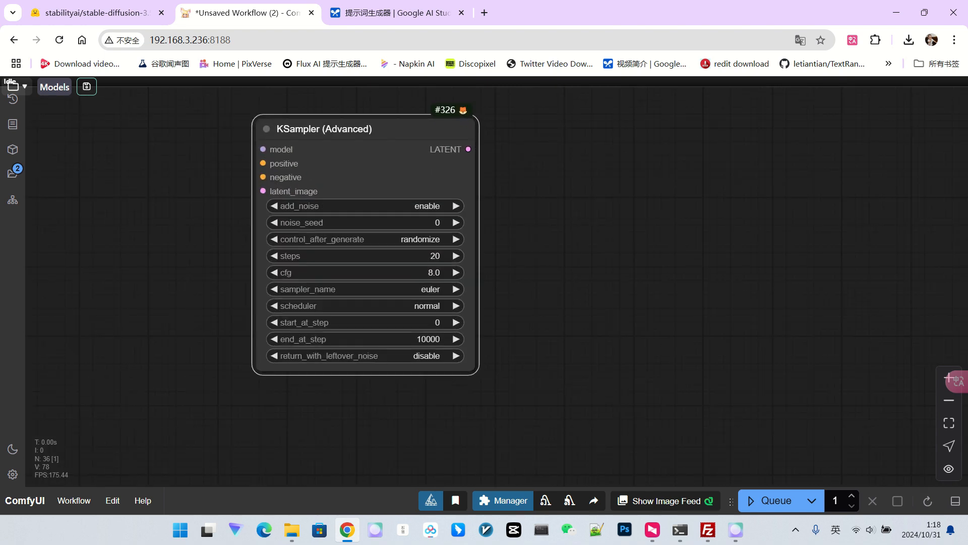
pyautogui.scroll(-5, 510, 328)
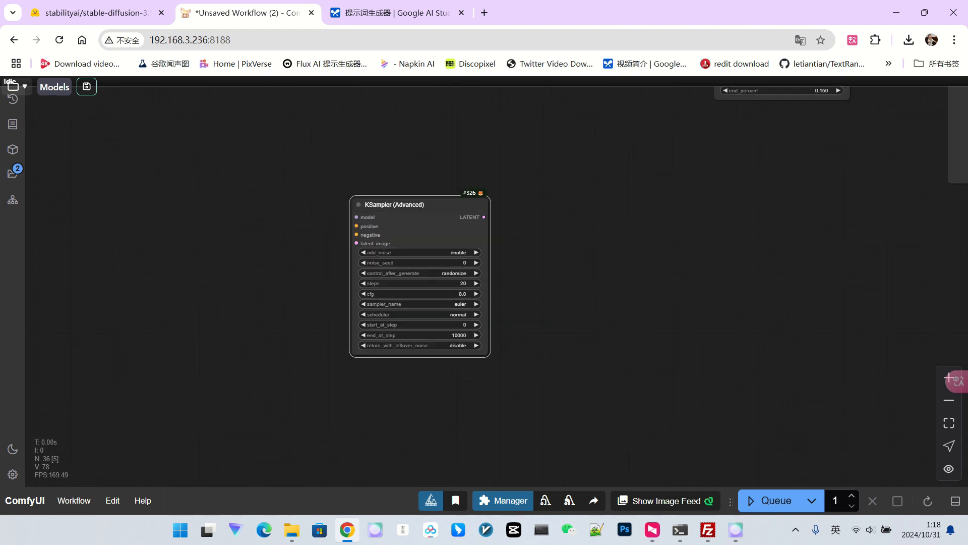
pyautogui.scroll(-3, 568, 296)
pyautogui.moveTo(568, 296); pyautogui.dragTo(549, 302)
pyautogui.moveTo(437, 235); pyautogui.dragTo(440, 266)
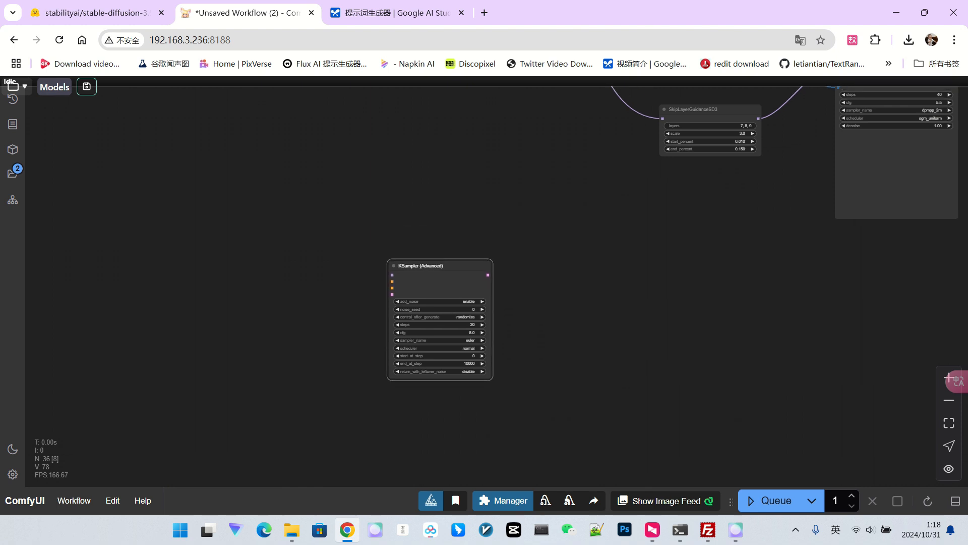
# - Add a GetNode set to the sd3mode constant and place it well to the left of the KSampler (Advanced) node
pyautogui.scroll(-4, 212, 283)
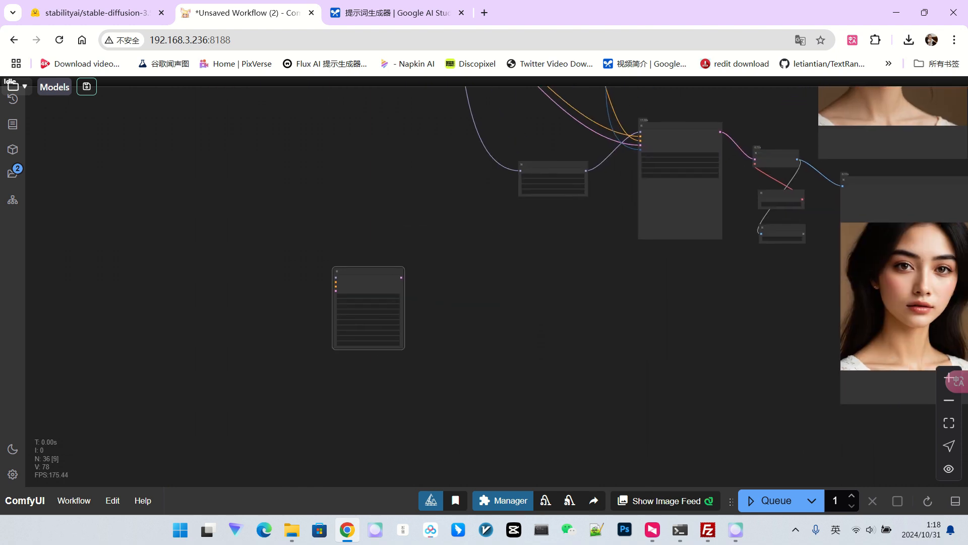
pyautogui.moveTo(259, 274); pyautogui.dragTo(308, 276)
pyautogui.scroll(6, 307, 275)
pyautogui.doubleClick(308, 275)
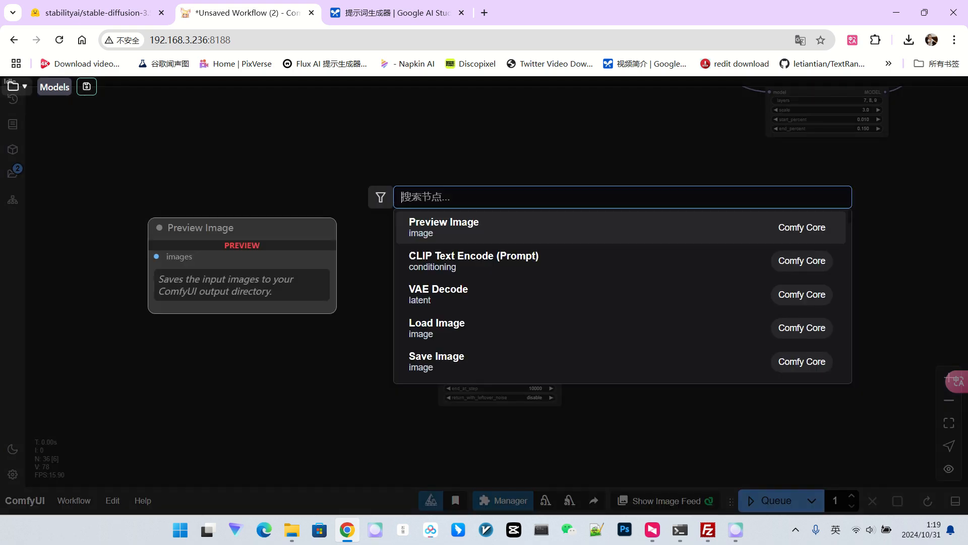
pyautogui.write('get')
pyautogui.press('Return')
pyautogui.click(336, 269)
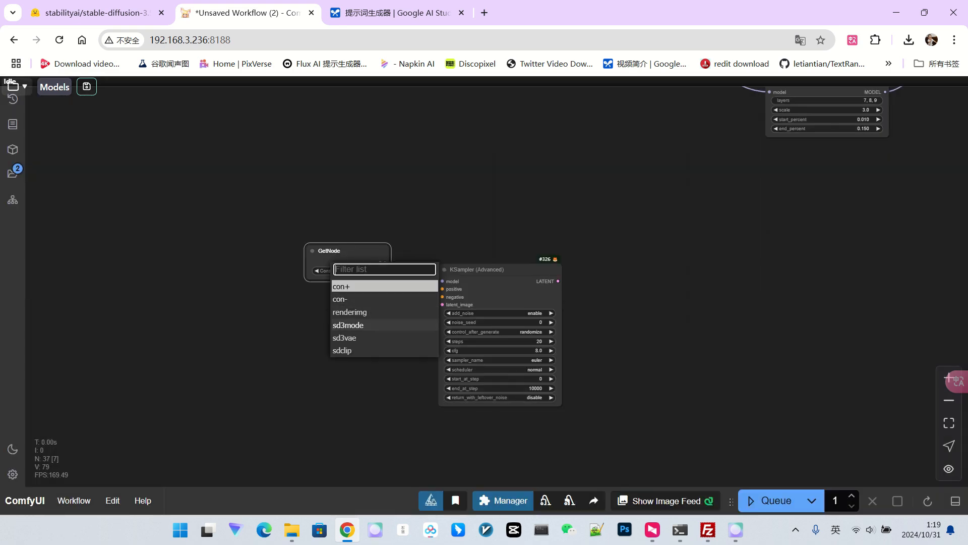
pyautogui.click(348, 325)
pyautogui.moveTo(333, 251); pyautogui.dragTo(268, 255)
pyautogui.scroll(-3, 426, 292)
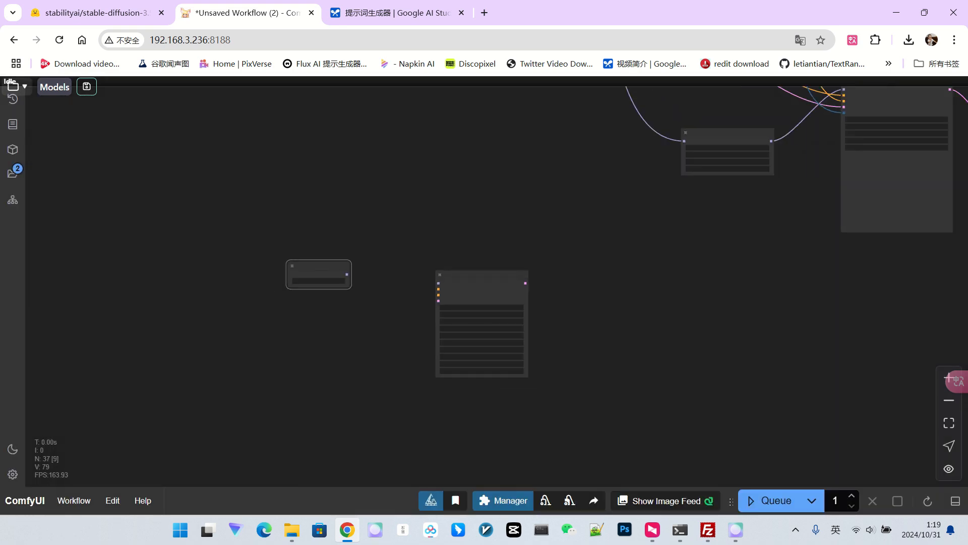
pyautogui.scroll(6, 459, 287)
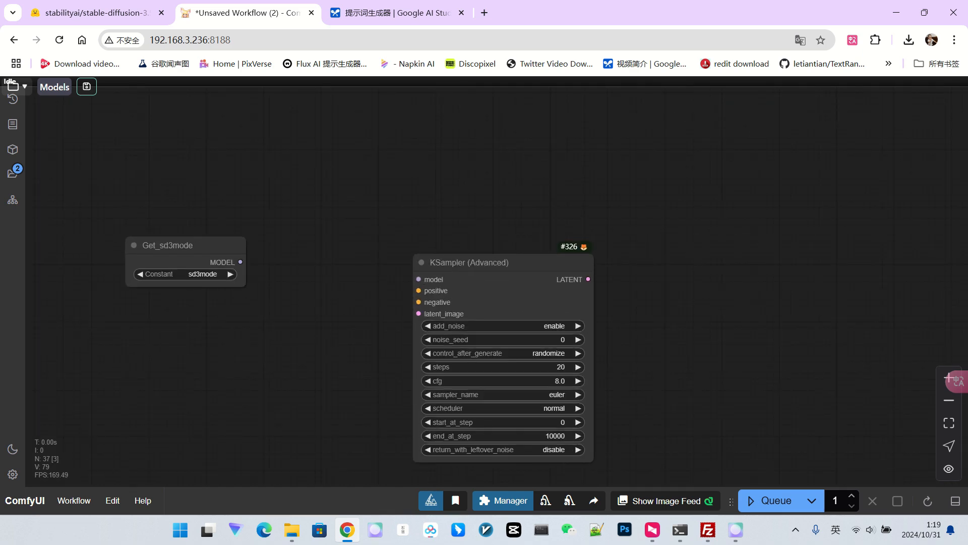
pyautogui.moveTo(174, 245); pyautogui.dragTo(114, 247)
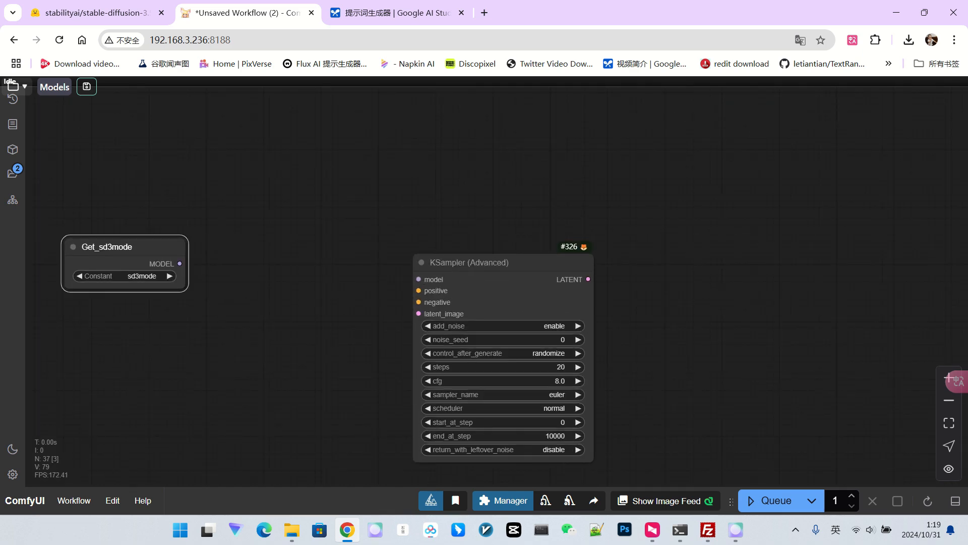
# - Add a SkipLayerGuidanceSD3 node between Get_sd3mode and KSampler (Advanced)
pyautogui.doubleClick(227, 322)
pyautogui.write('s')
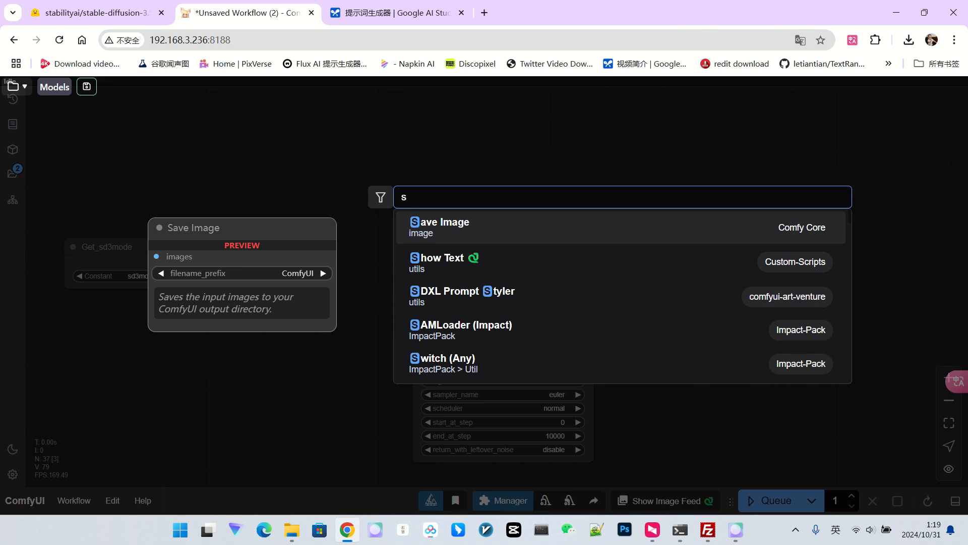
pyautogui.write('ke')
pyautogui.press('BackSpace')
pyautogui.write('ip')
pyautogui.press('Return')
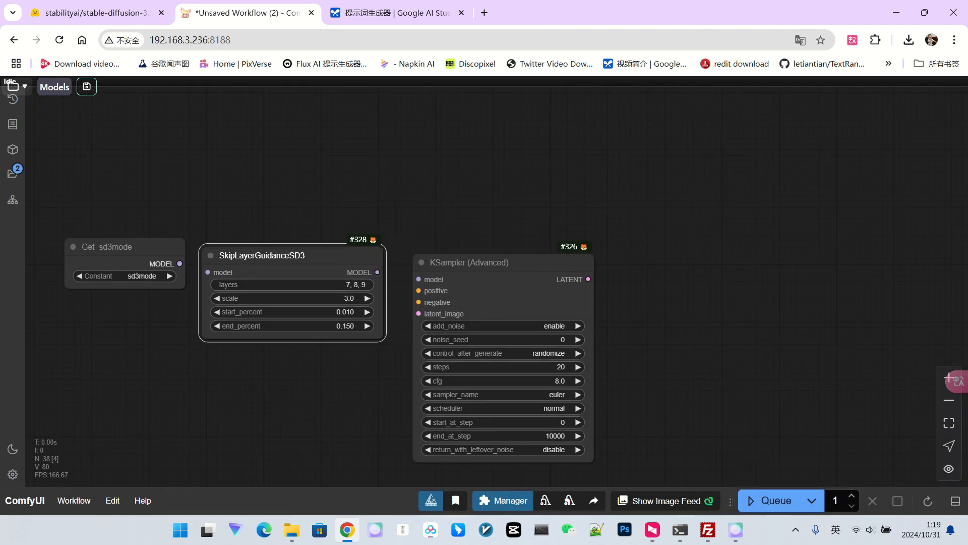
# - Connect Get_sd3mode through SkipLayerGuidanceSD3 to the KSampler (Advanced) model input and space the nodes apart
pyautogui.moveTo(179, 264); pyautogui.dragTo(207, 271)
pyautogui.moveTo(377, 272); pyautogui.dragTo(418, 279)
pyautogui.moveTo(282, 255); pyautogui.dragTo(294, 226)
pyautogui.moveTo(504, 262); pyautogui.dragTo(536, 217)
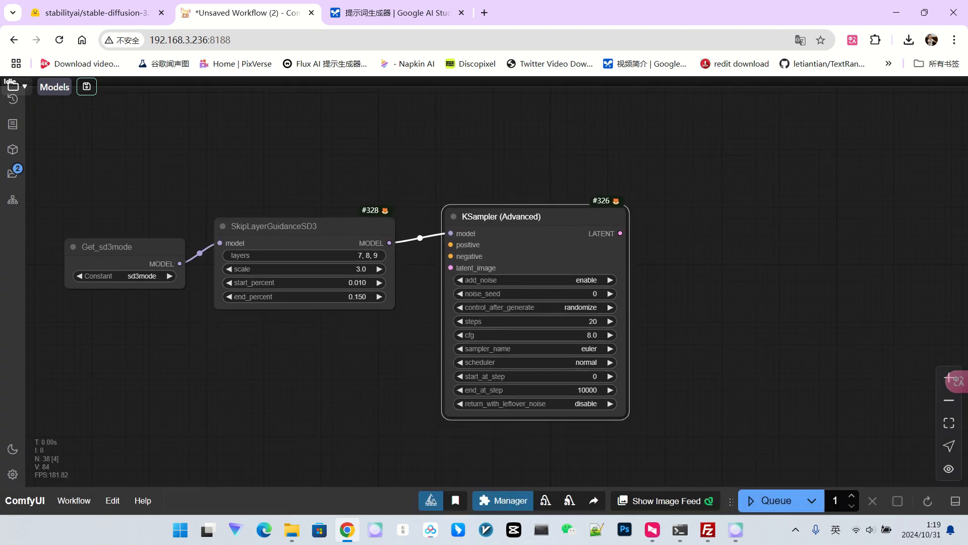
# - Paste a Get node below SkipLayerGuidanceSD3, set it to con+, and connect it to the KSampler (Advanced) positive input
pyautogui.scroll(-3, 544, 317)
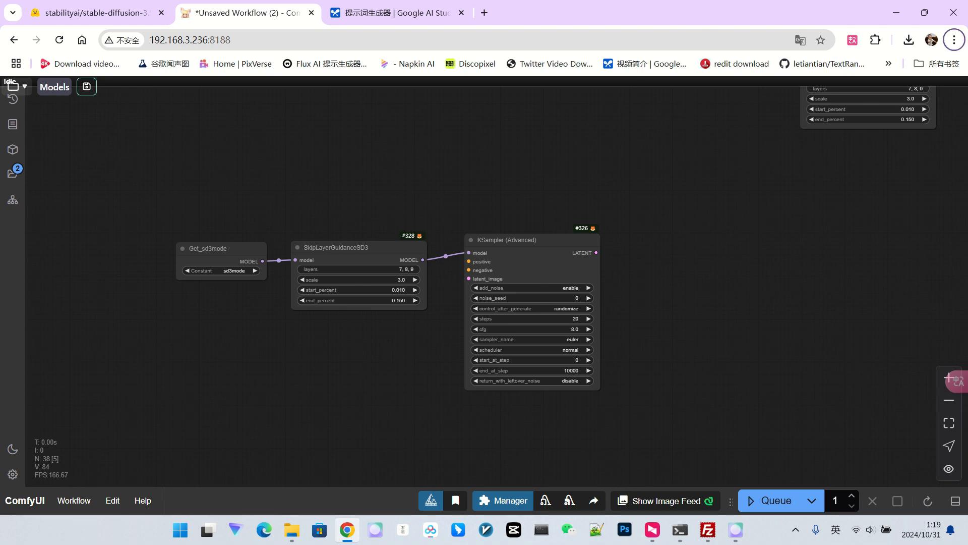
pyautogui.hotkey('ctrl', 'v')
pyautogui.moveTo(337, 337); pyautogui.dragTo(344, 337)
pyautogui.click(395, 358)
pyautogui.click(402, 377)
pyautogui.moveTo(421, 348); pyautogui.dragTo(469, 262)
pyautogui.moveTo(364, 337); pyautogui.dragTo(344, 331)
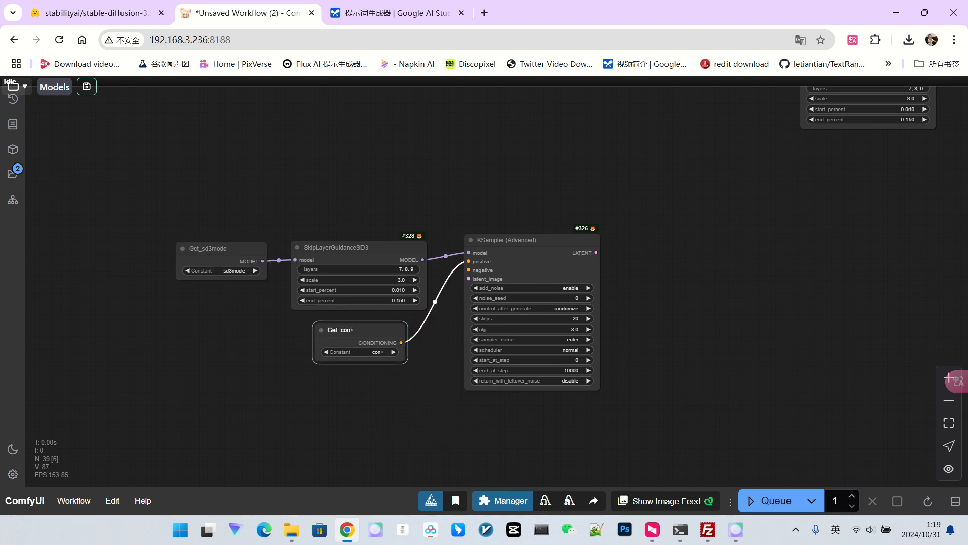
# - Duplicate the Get_con+ node below itself, set the copy to con-, and connect it to the KSampler (Advanced) negative input
pyautogui.hotkey('ctrl', 'c')
pyautogui.hotkey('ctrl', 'v')
pyautogui.moveTo(403, 394); pyautogui.dragTo(469, 270)
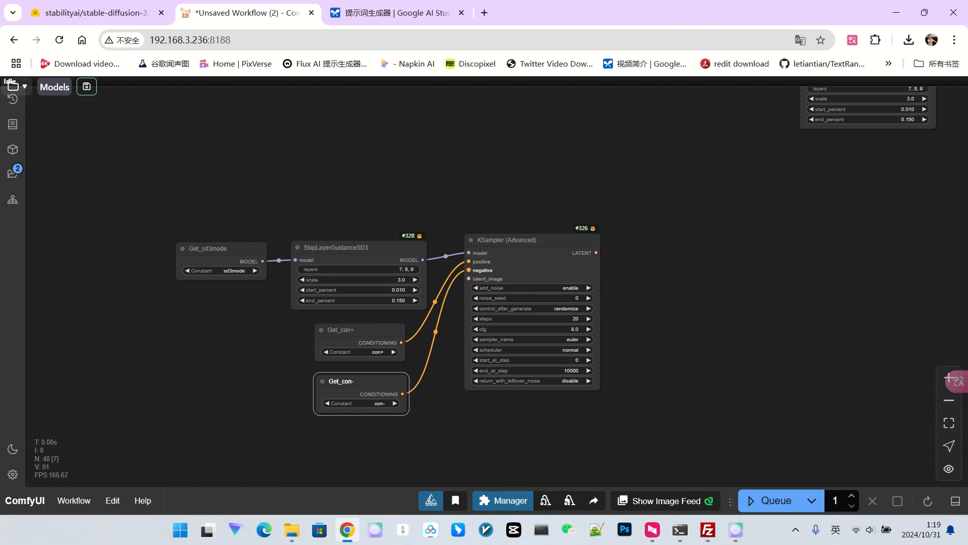
# - Place a copy of the Get_sd3mode node below the new sampler group and set its constant to renderimg
pyautogui.scroll(-2, 489, 225)
pyautogui.moveTo(489, 225); pyautogui.dragTo(522, 197)
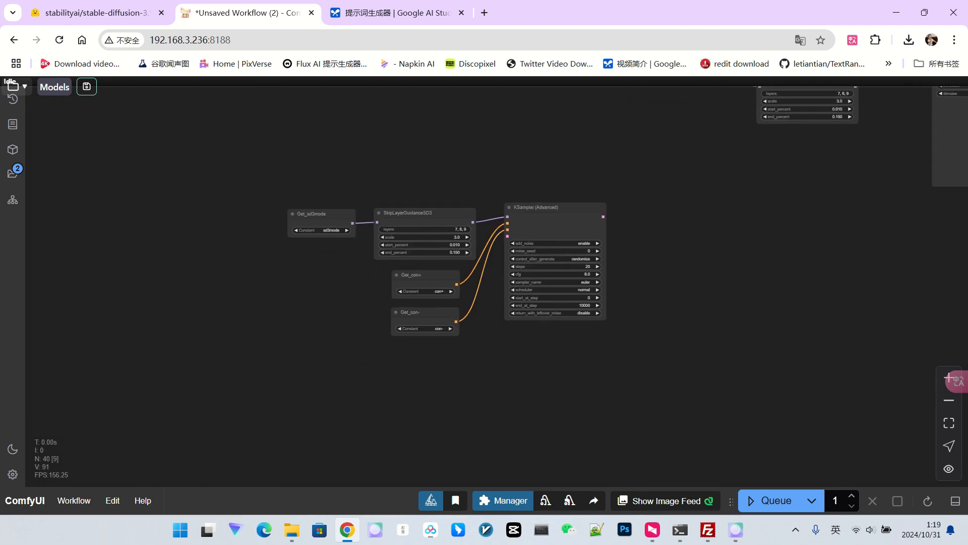
pyautogui.moveTo(323, 214)
pyautogui.mouseDown()
pyautogui.moveTo(289, 329)
pyautogui.moveTo(292, 364)
pyautogui.mouseUp()
pyautogui.click(298, 380)
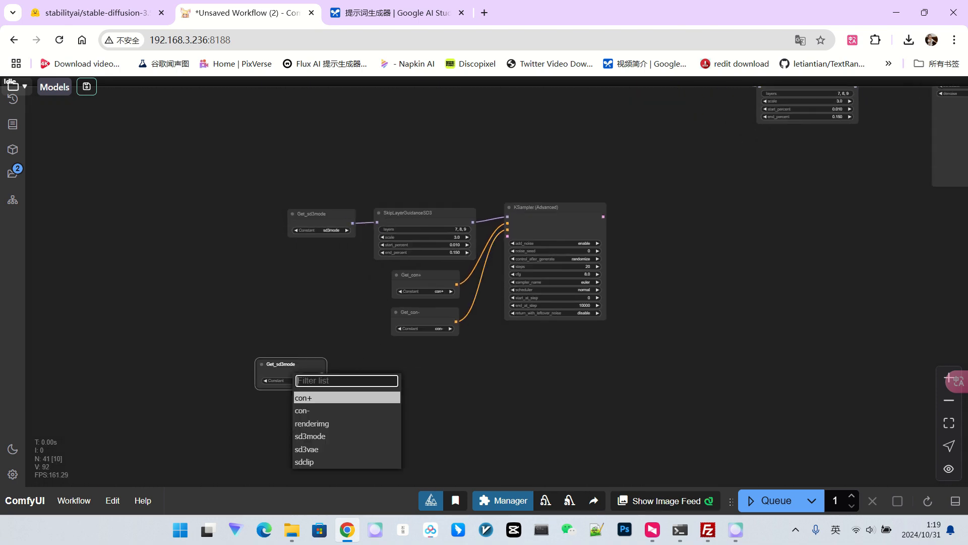
pyautogui.click(313, 424)
pyautogui.scroll(5, 402, 380)
# - Add an Upscale Image By node, set its upscale method to lanczos, and feed it the Get_renderimg image
pyautogui.doubleClick(409, 371)
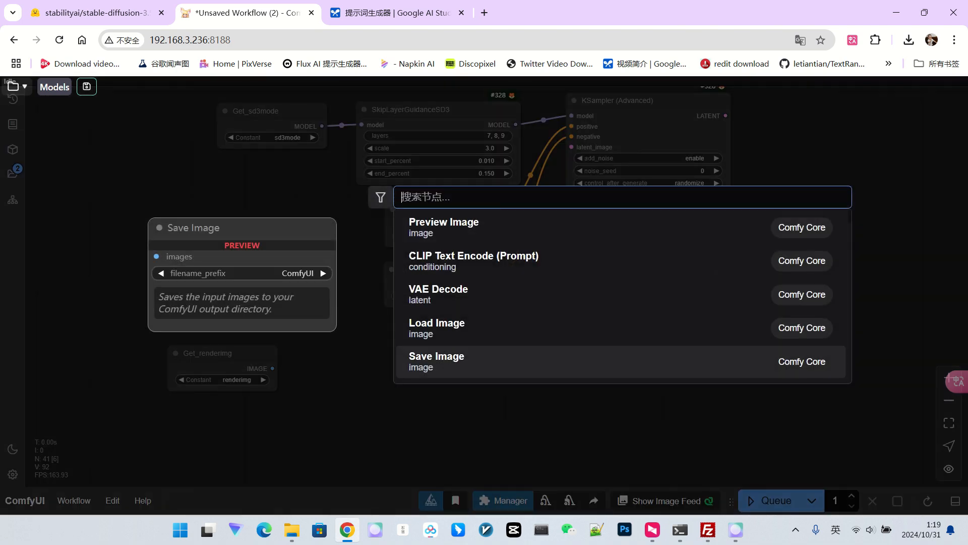
pyautogui.write('up')
pyautogui.click(444, 328)
pyautogui.click(444, 380)
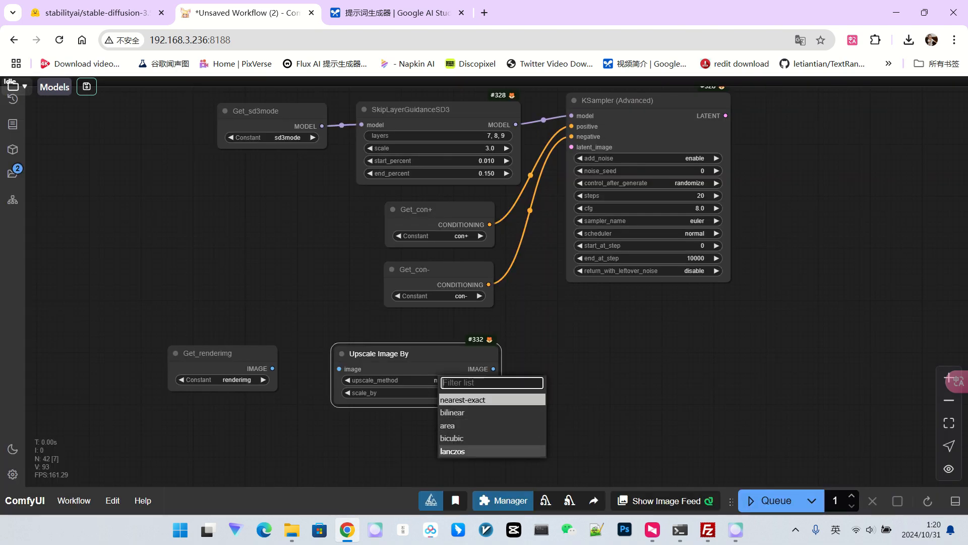
pyautogui.click(452, 451)
pyautogui.moveTo(273, 368); pyautogui.dragTo(340, 369)
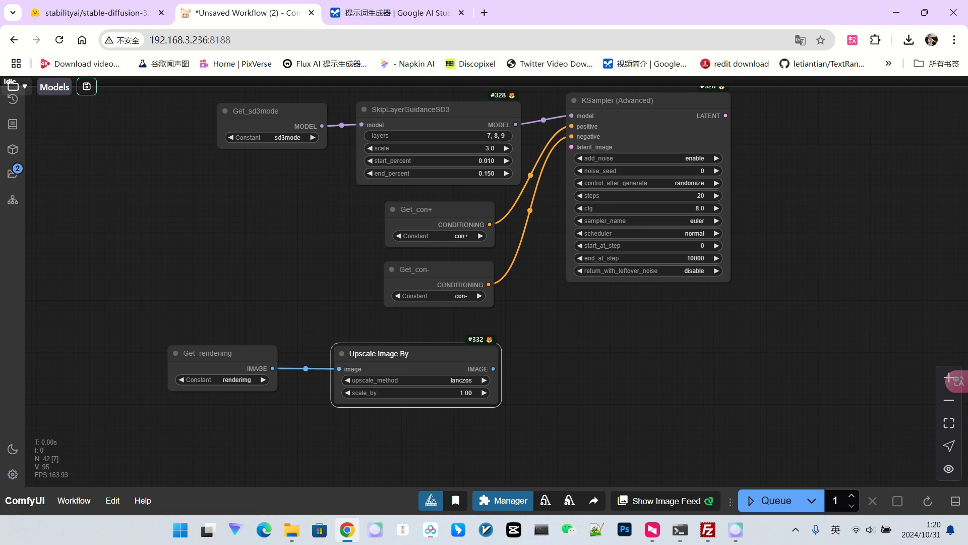
# - Set the scale_by factor of the Upscale Image By node to 1.50
pyautogui.click(447, 392)
pyautogui.write('1.')
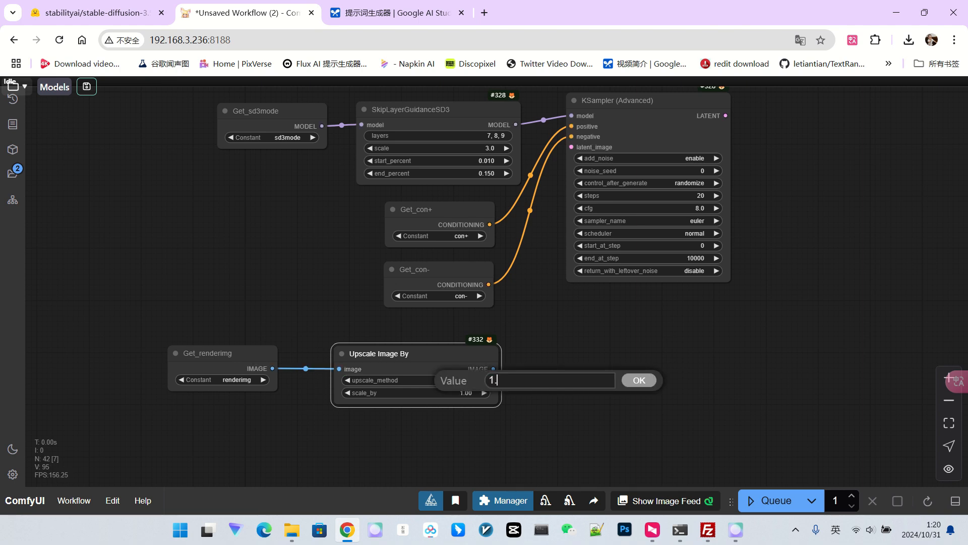
pyautogui.press('Return')
pyautogui.moveTo(424, 354); pyautogui.dragTo(417, 354)
pyautogui.moveTo(538, 355)
pyautogui.mouseDown()
pyautogui.moveTo(538, 346)
pyautogui.moveTo(536, 363)
pyautogui.mouseUp()
pyautogui.scroll(2, 538, 346)
pyautogui.scroll(-1, 540, 346)
pyautogui.scroll(-2, 523, 392)
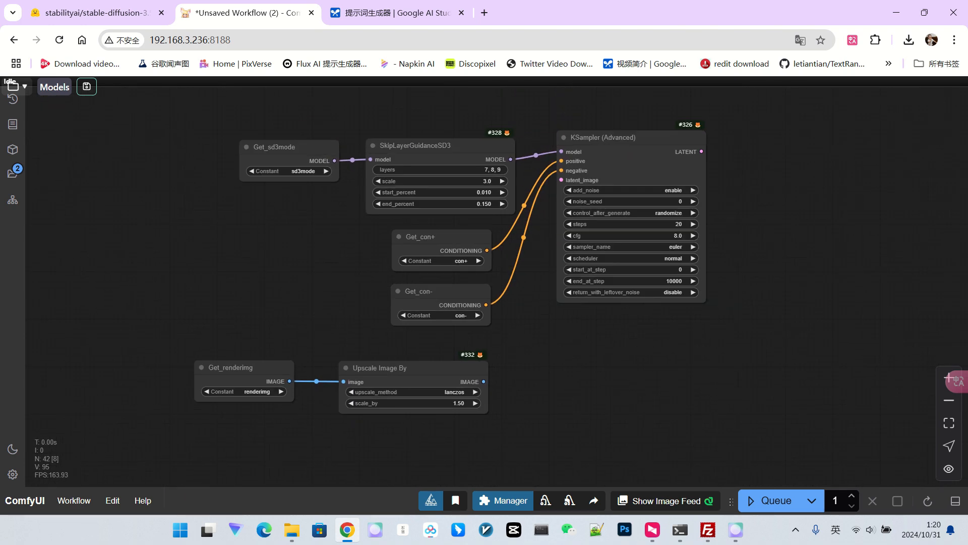
# - Add a VAE Encode node after Upscale Image By and connect its latent output to the KSampler (Advanced) latent_image input
pyautogui.moveTo(484, 382); pyautogui.dragTo(514, 365)
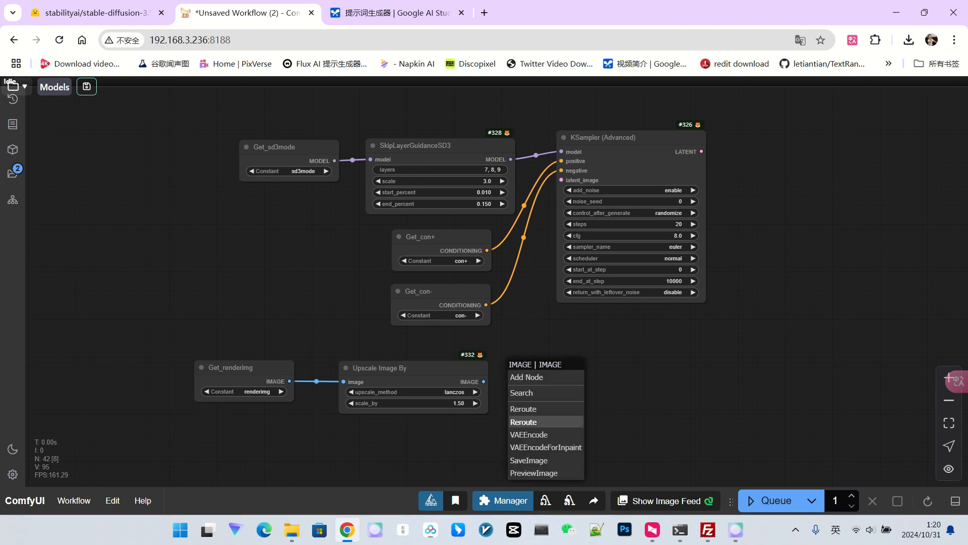
pyautogui.click(528, 434)
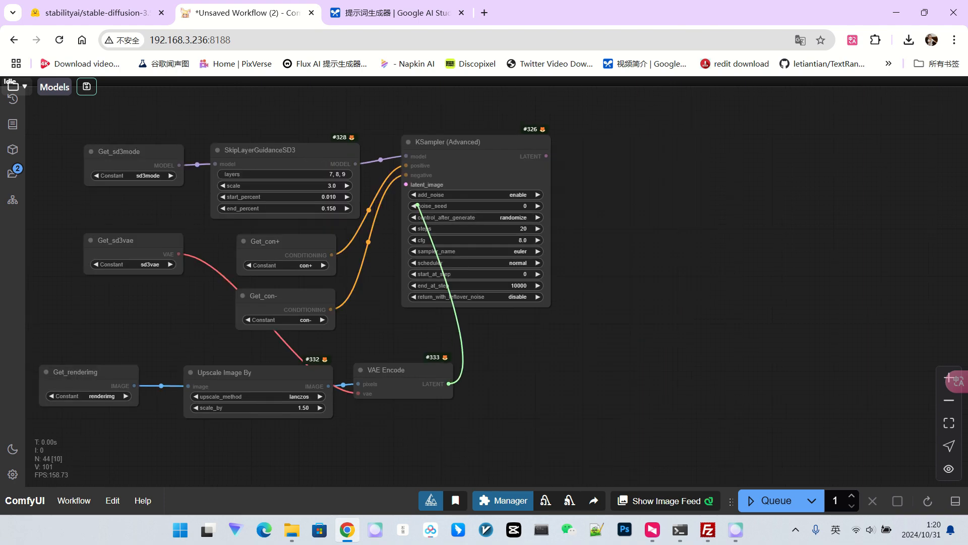
pyautogui.moveTo(449, 384); pyautogui.dragTo(406, 184)
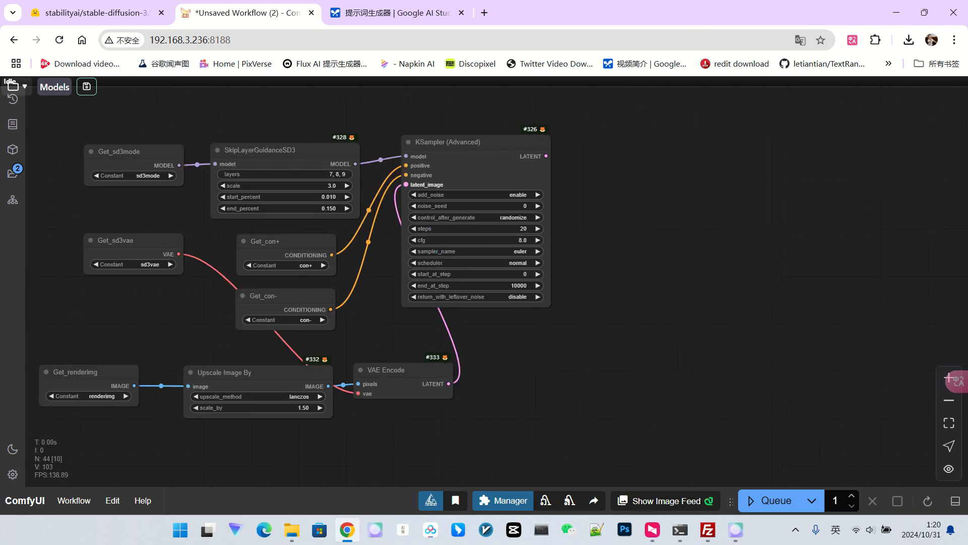
# - Set control_after_generate to fixed and steps to 40 on the KSampler (Advanced) node
pyautogui.scroll(6, 580, 126)
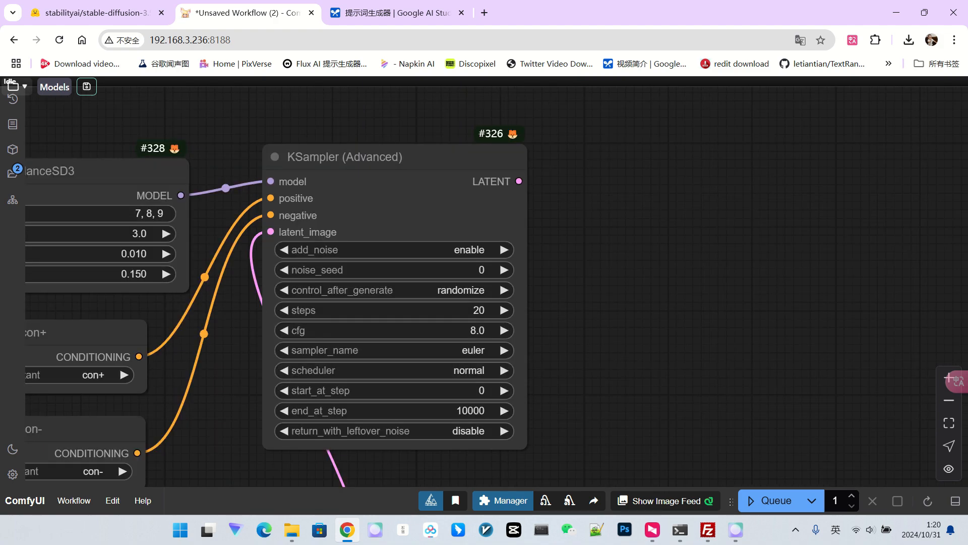
pyautogui.scroll(-2, 589, 293)
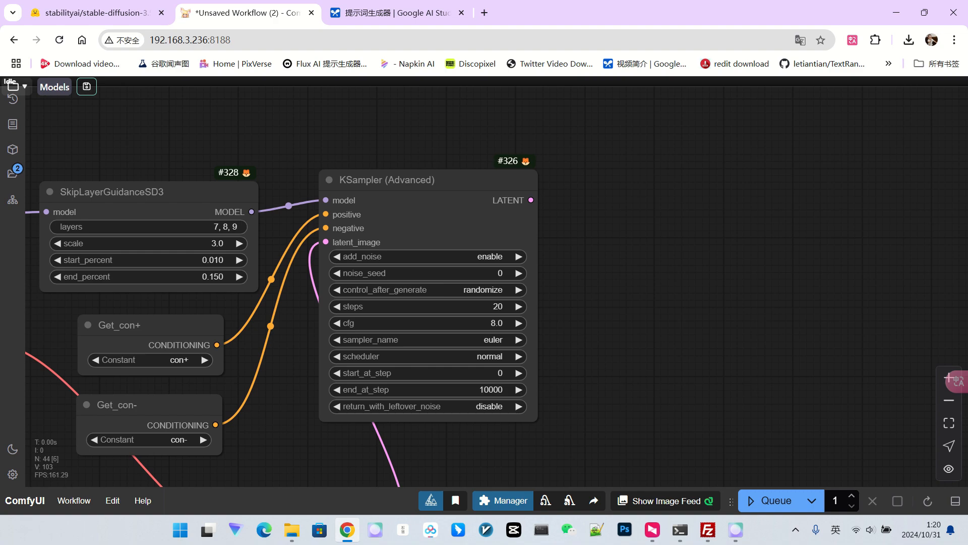
pyautogui.moveTo(589, 292); pyautogui.dragTo(609, 294)
pyautogui.click(504, 290)
pyautogui.click(524, 292)
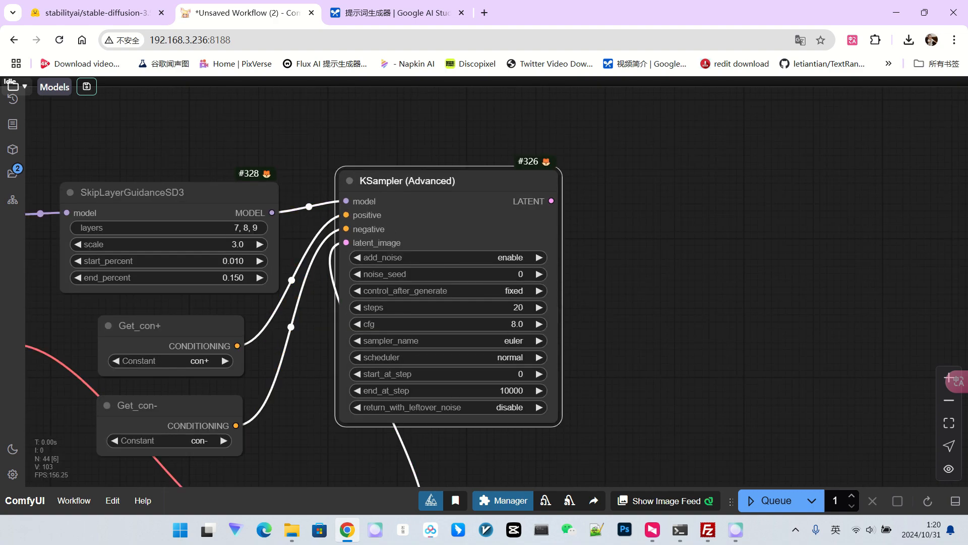
pyautogui.scroll(-3, 605, 302)
pyautogui.scroll(4, 554, 353)
pyautogui.click(531, 256)
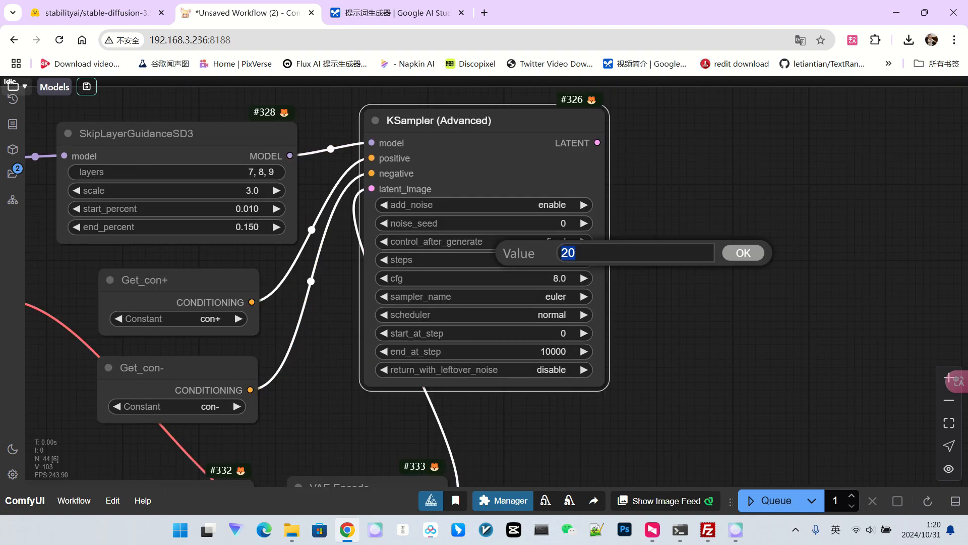
pyautogui.write('40')
pyautogui.press('Return')
pyautogui.scroll(-9, 827, 227)
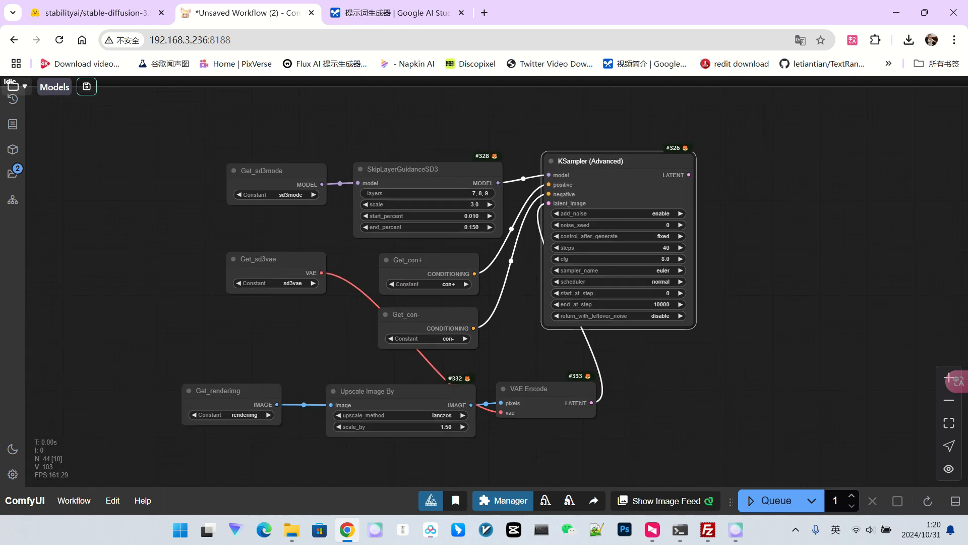
# - Set the KSampler (Advanced) cfg to 5.5 and its sampler_name to dpmpp_2m
pyautogui.moveTo(827, 227); pyautogui.dragTo(435, 289)
pyautogui.scroll(7, 350, 329)
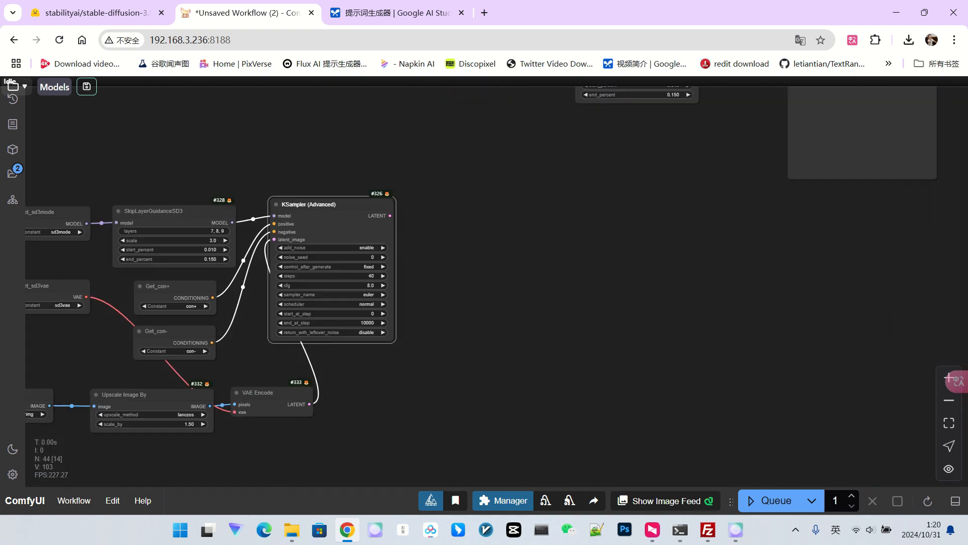
pyautogui.click(382, 258)
pyautogui.click(379, 272)
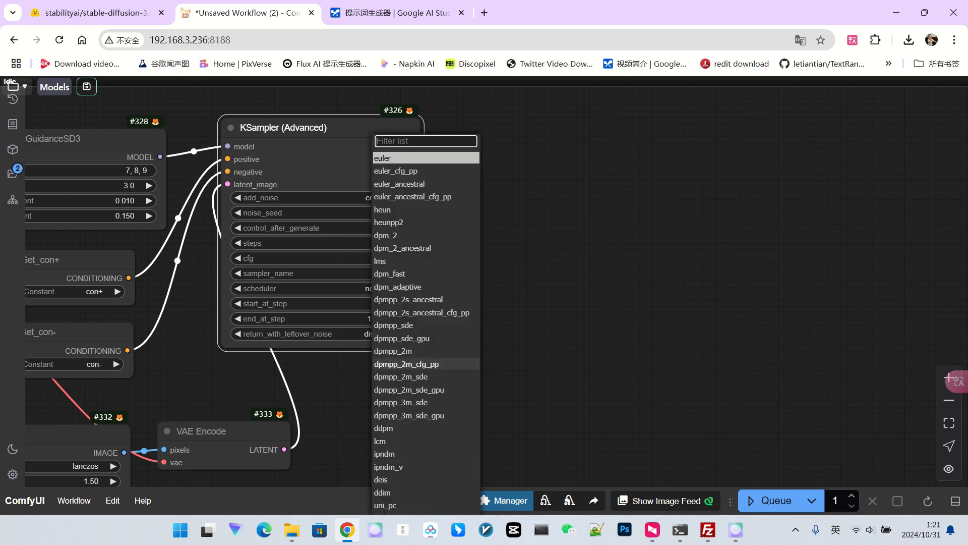
pyautogui.click(403, 351)
# - Set the KSampler (Advanced) scheduler to sgm_uniform, matching the original KSampler
pyautogui.moveTo(541, 308); pyautogui.dragTo(260, 379)
pyautogui.scroll(-7, 260, 379)
pyautogui.moveTo(323, 348); pyautogui.dragTo(275, 376)
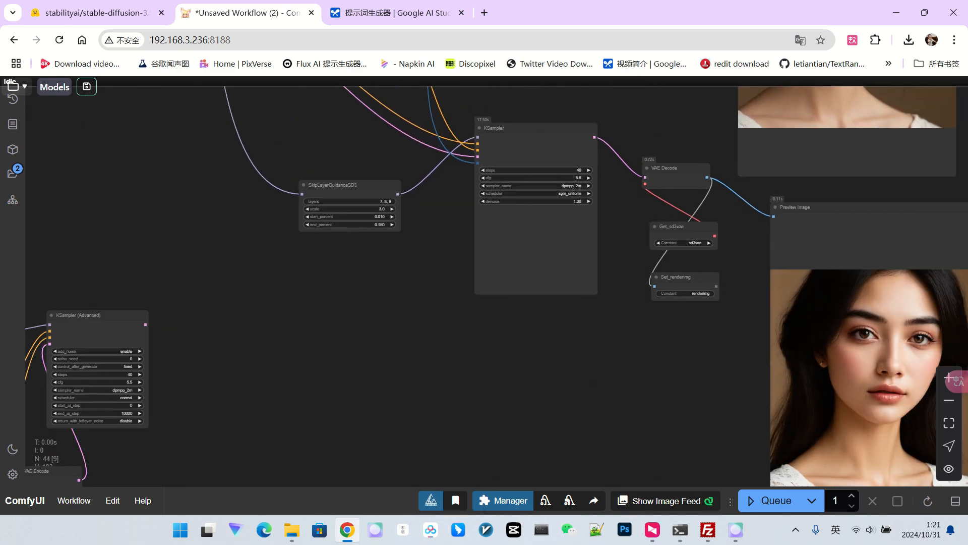
pyautogui.moveTo(196, 370); pyautogui.dragTo(521, 258)
pyautogui.scroll(8, 433, 283)
pyautogui.click(459, 287)
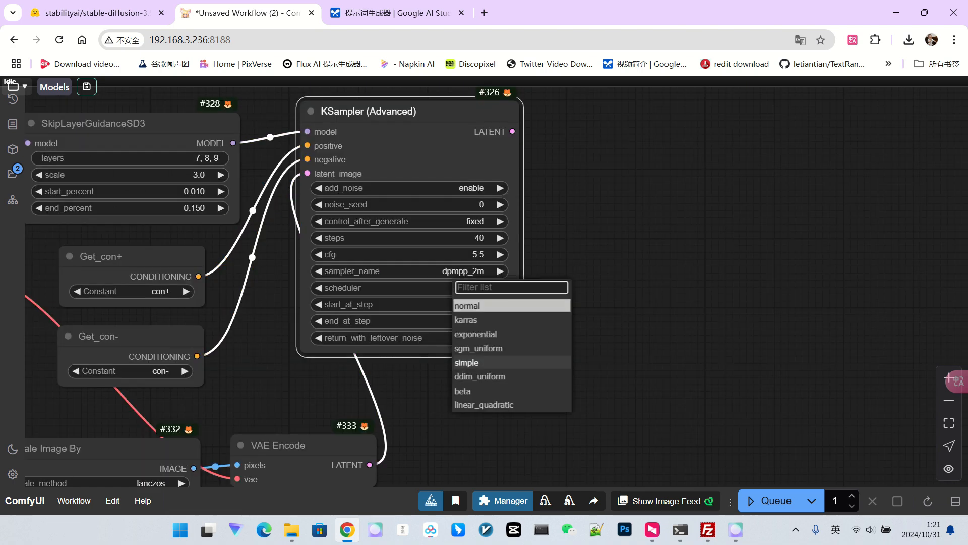
pyautogui.click(478, 348)
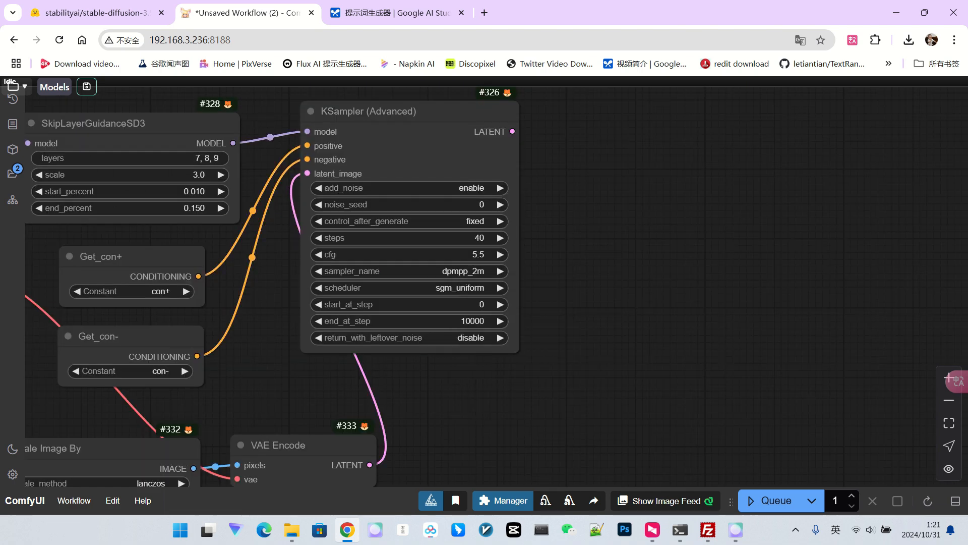
# - Set the KSampler (Advanced) steps to 45
pyautogui.scroll(-3, 717, 193)
pyautogui.scroll(1, 438, 287)
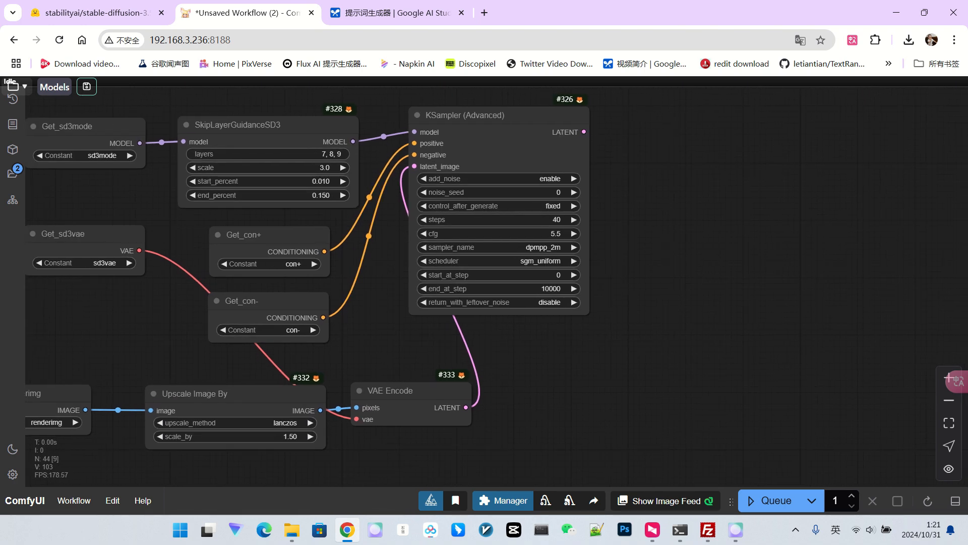
pyautogui.scroll(-8, 322, 457)
pyautogui.scroll(10, 442, 346)
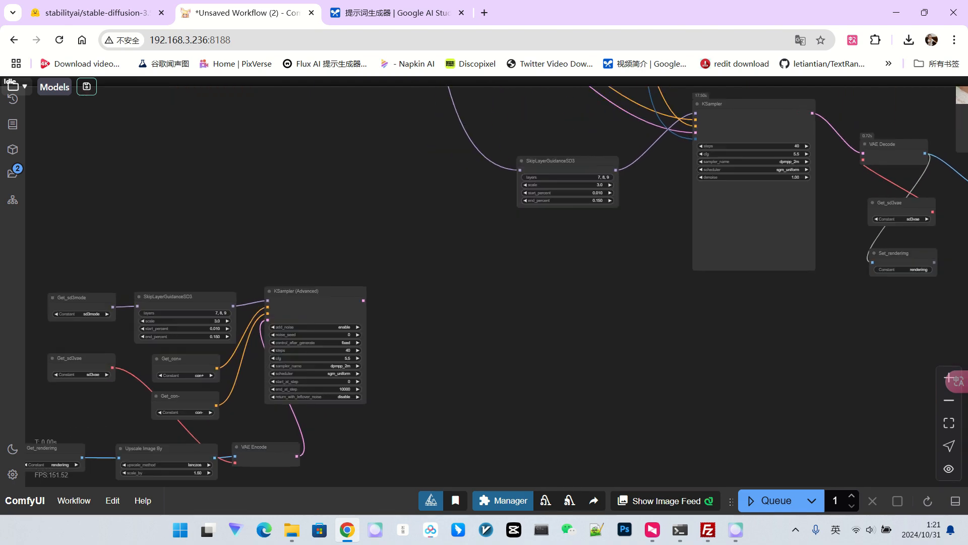
pyautogui.moveTo(510, 339); pyautogui.dragTo(590, 304)
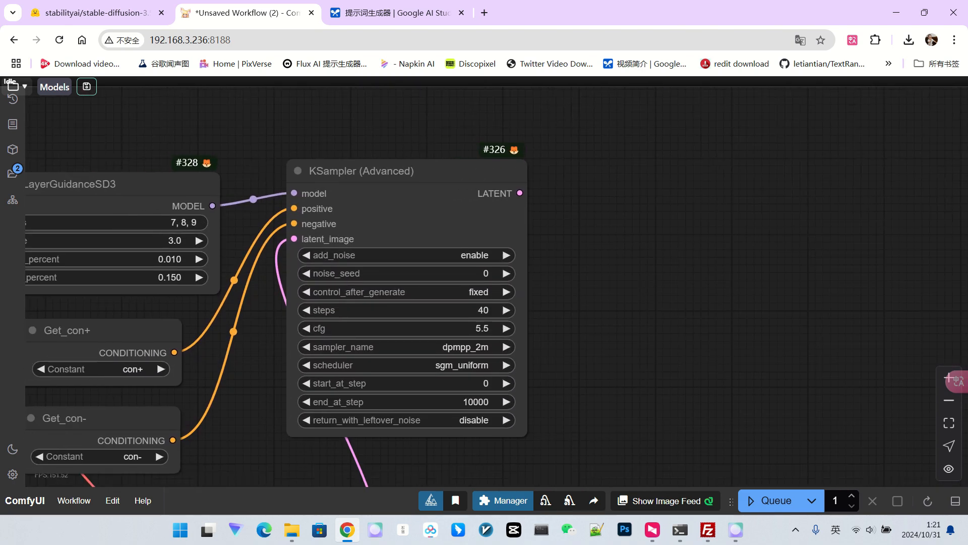
pyautogui.click(458, 307)
pyautogui.write('25')
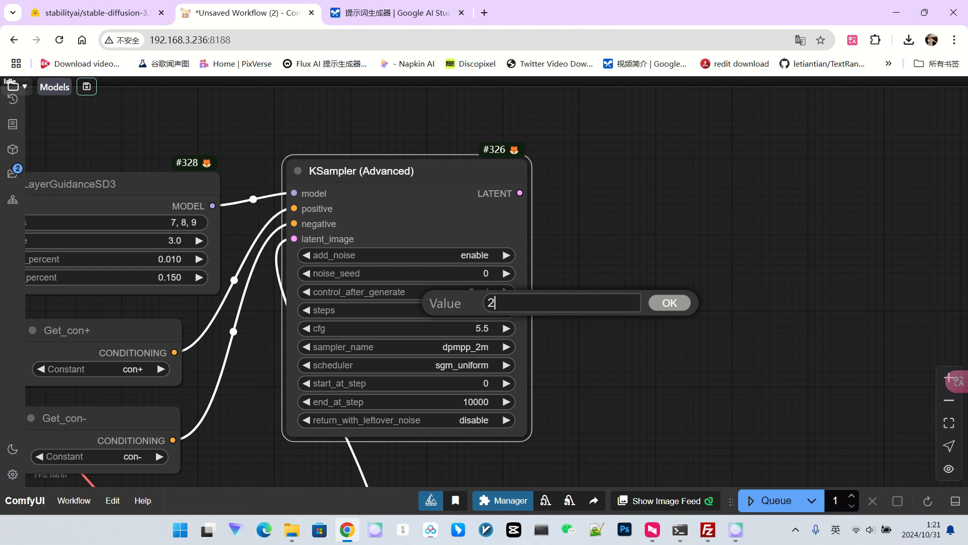
pyautogui.press('BackSpace')
pyautogui.write('45')
pyautogui.press('Return')
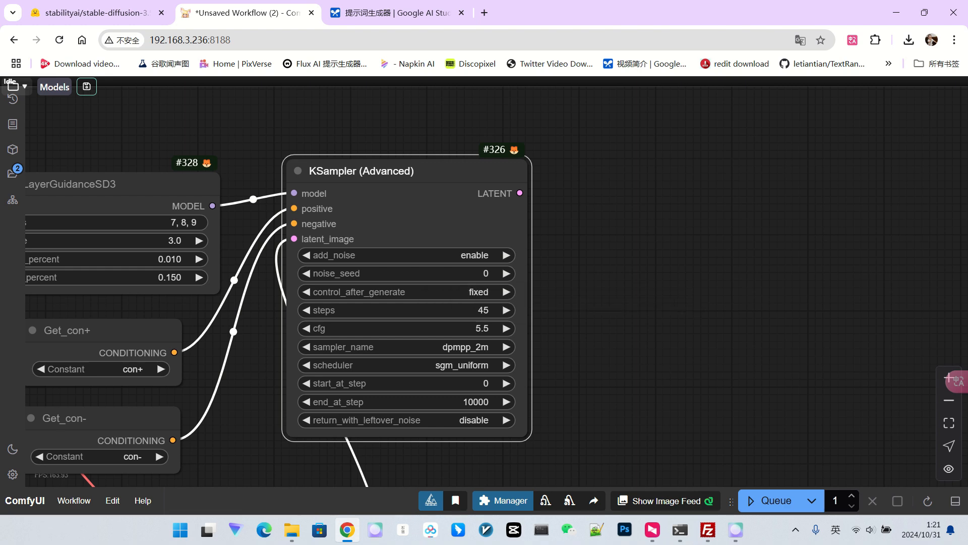
# - Set start_at_step to 40 on the KSampler (Advanced) node
pyautogui.click(455, 382)
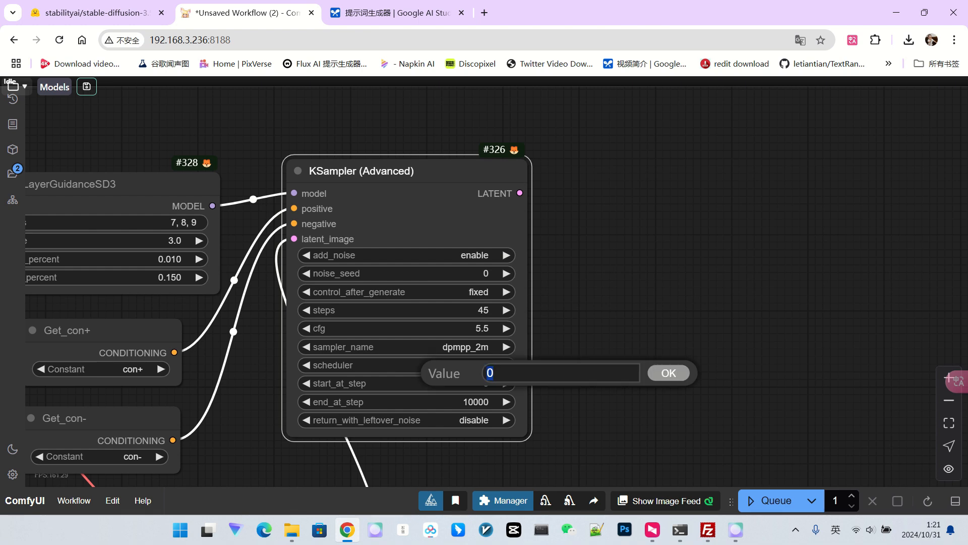
pyautogui.write('40')
pyautogui.press('Return')
pyautogui.scroll(-4, 564, 336)
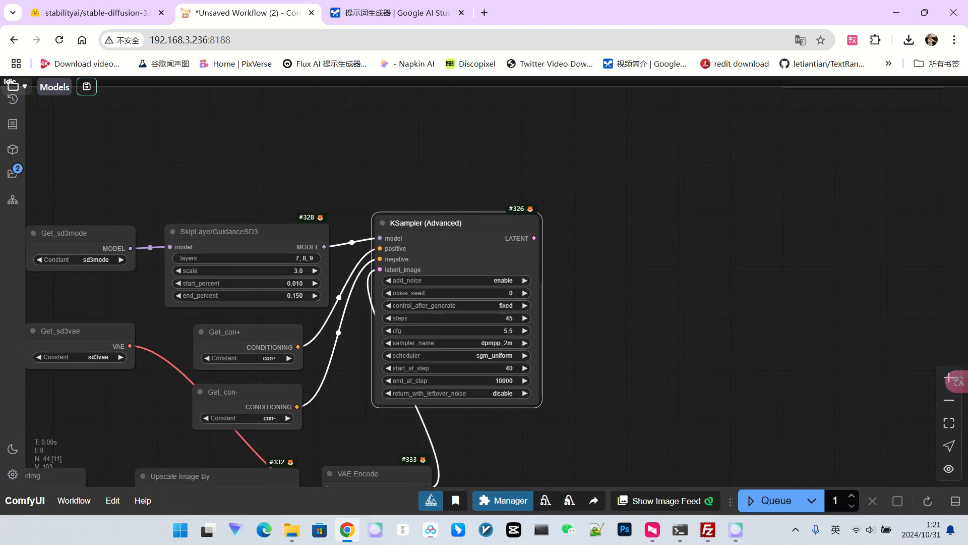
# - Add a VAE Decode node fed by the KSampler (Advanced) latent output
pyautogui.moveTo(595, 323); pyautogui.dragTo(482, 272)
pyautogui.scroll(-2, 612, 258)
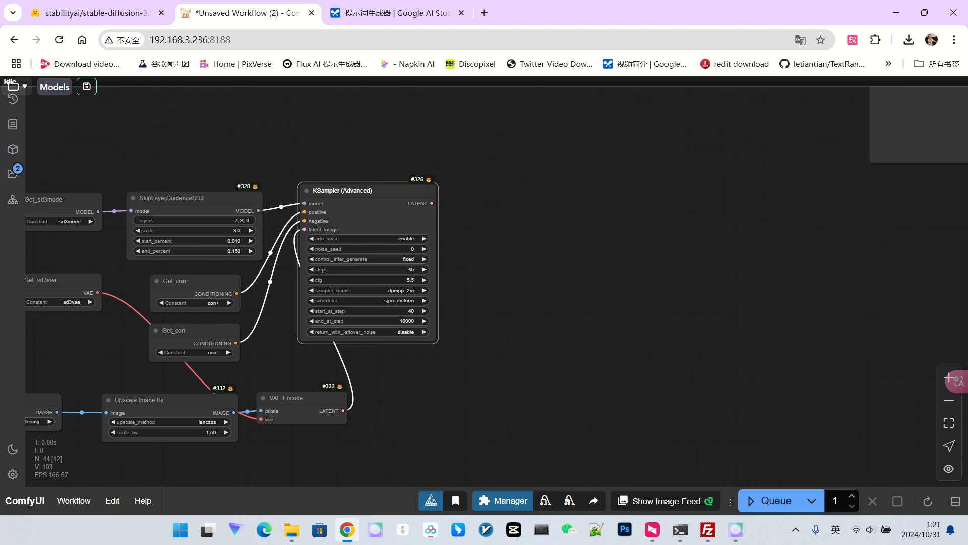
pyautogui.scroll(-1, 573, 269)
pyautogui.moveTo(439, 209); pyautogui.dragTo(493, 195)
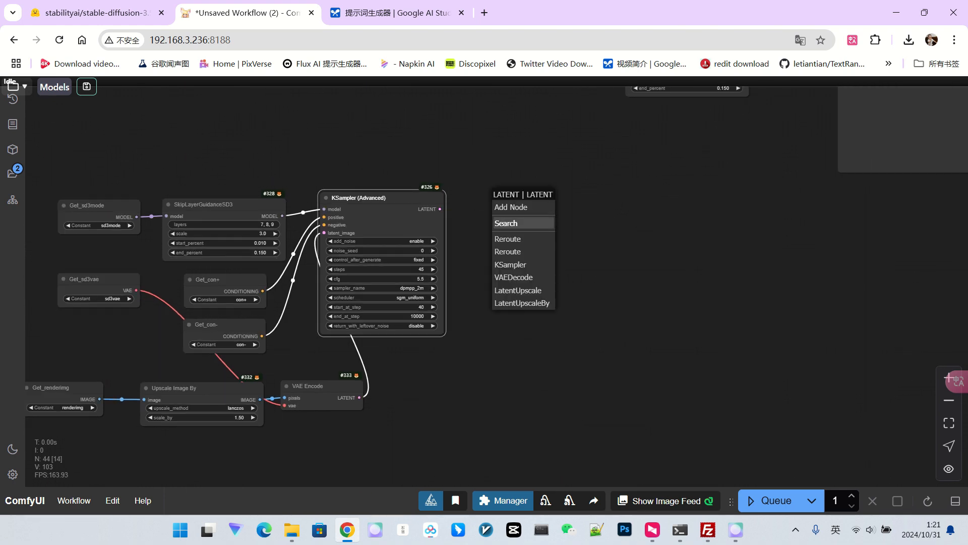
pyautogui.click(513, 277)
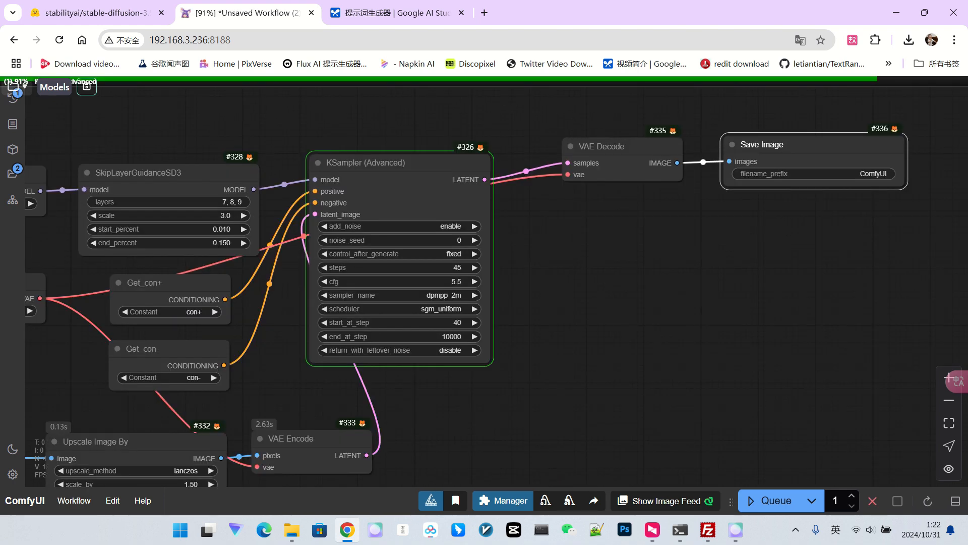
# - Examine the facial and skin detail of the portrait in the Save Image node, alongside the KSampler (Advanced) settings
pyautogui.moveTo(621, 282); pyautogui.dragTo(499, 278)
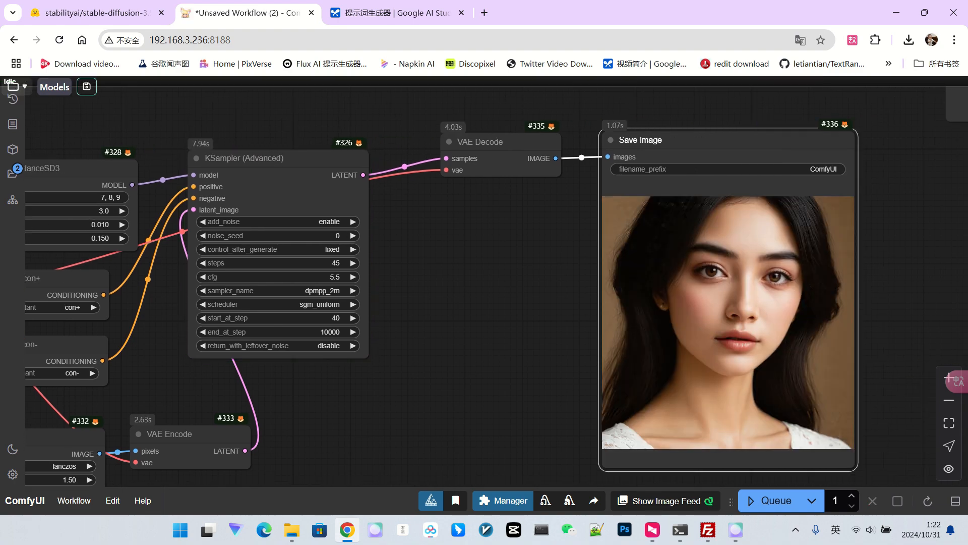
pyautogui.scroll(10, 903, 252)
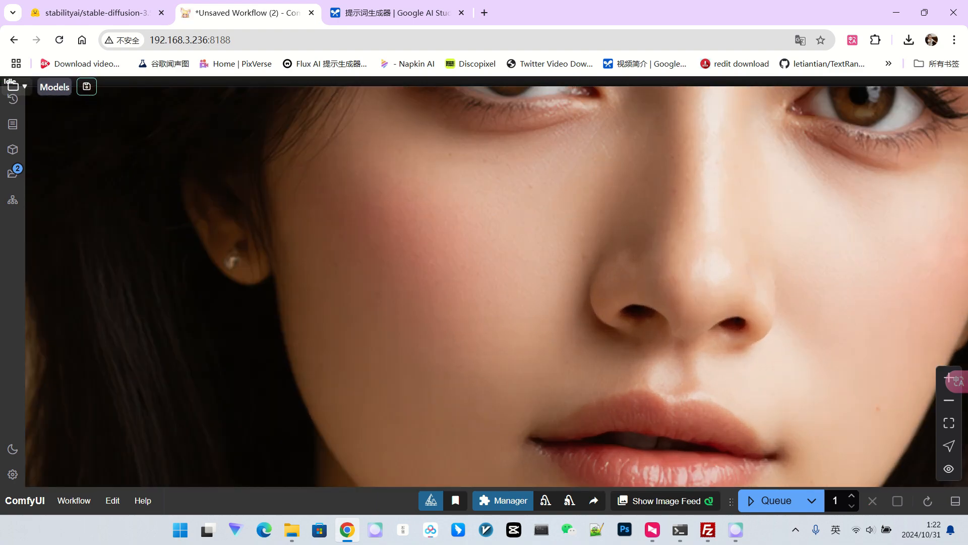
pyautogui.scroll(-10, 903, 252)
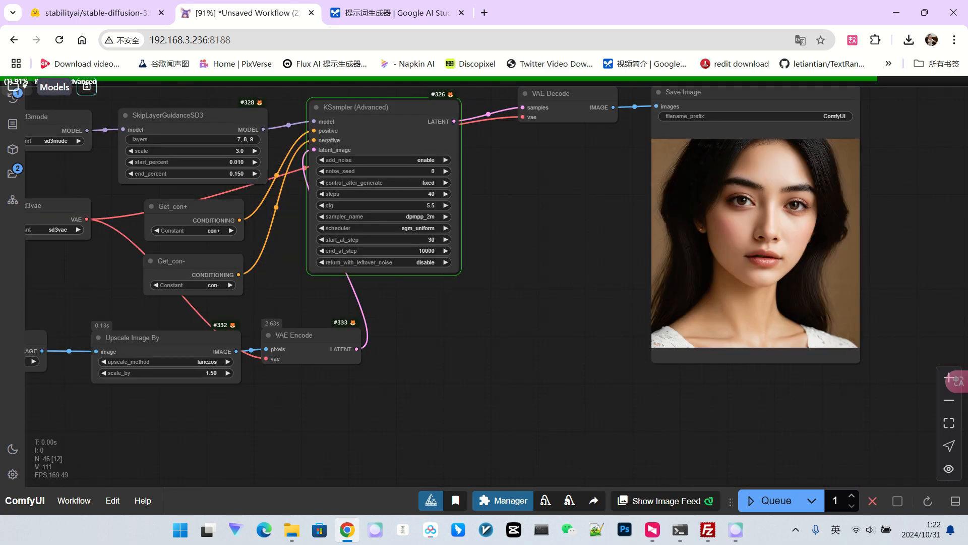
pyautogui.scroll(4, 469, 230)
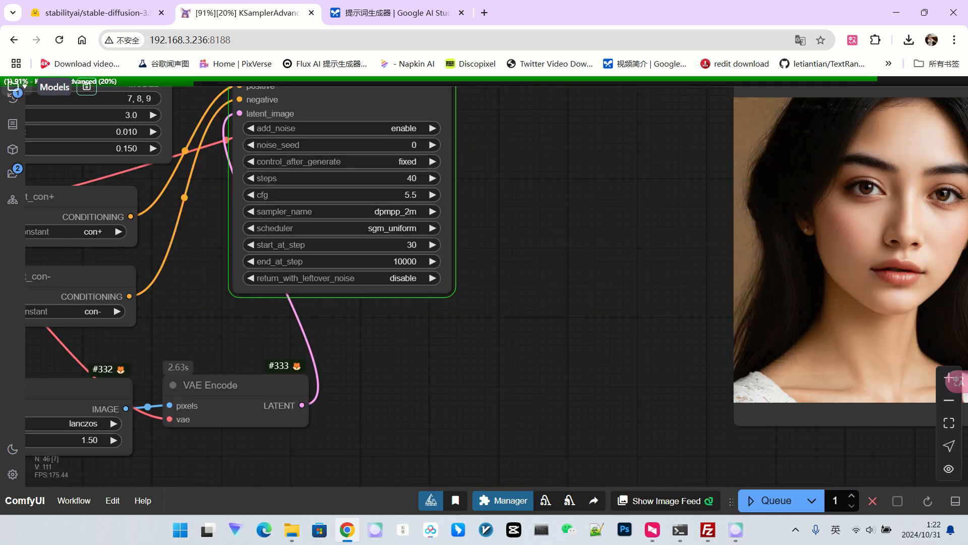
pyautogui.scroll(-3, 534, 262)
pyautogui.moveTo(534, 261); pyautogui.dragTo(452, 273)
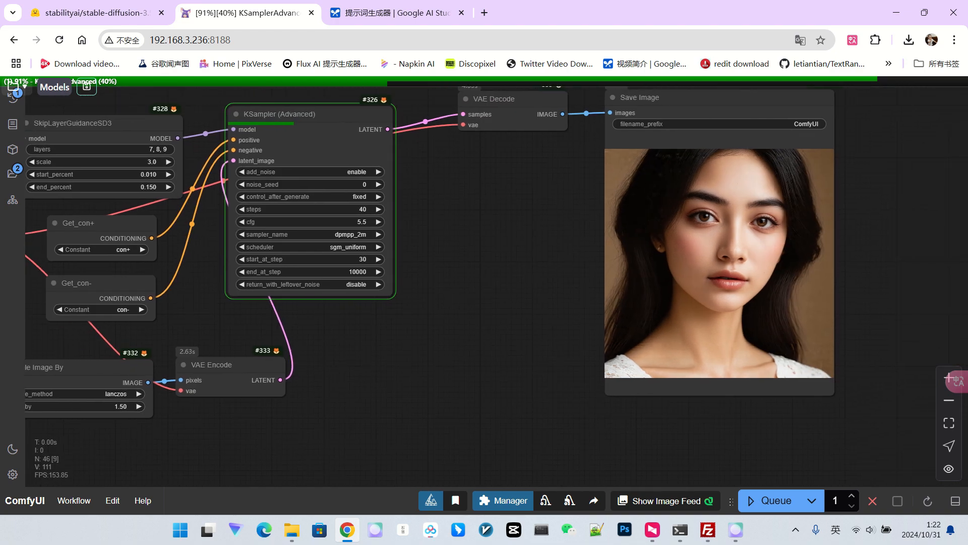
pyautogui.moveTo(382, 271); pyautogui.dragTo(191, 292)
pyautogui.scroll(3, 345, 277)
pyautogui.scroll(7, 644, 259)
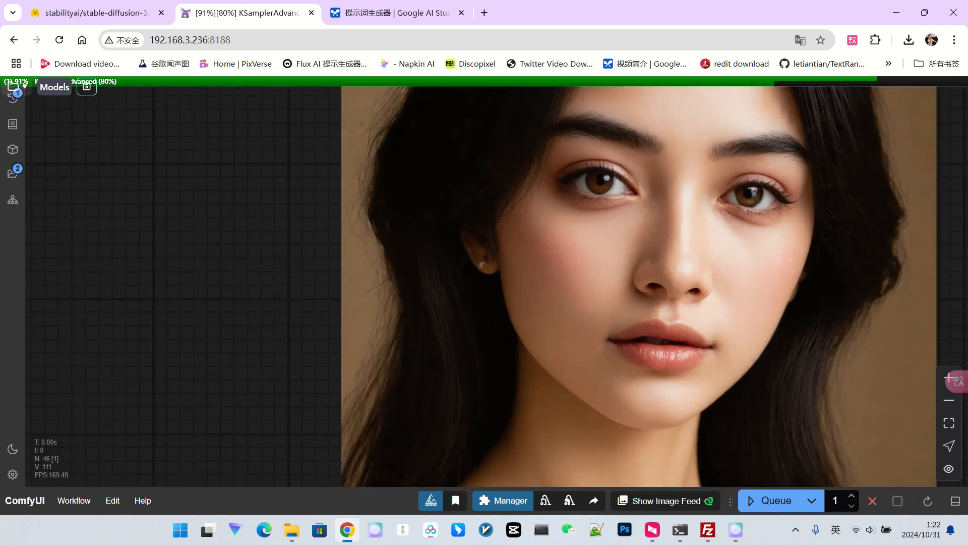
pyautogui.scroll(-8, 644, 259)
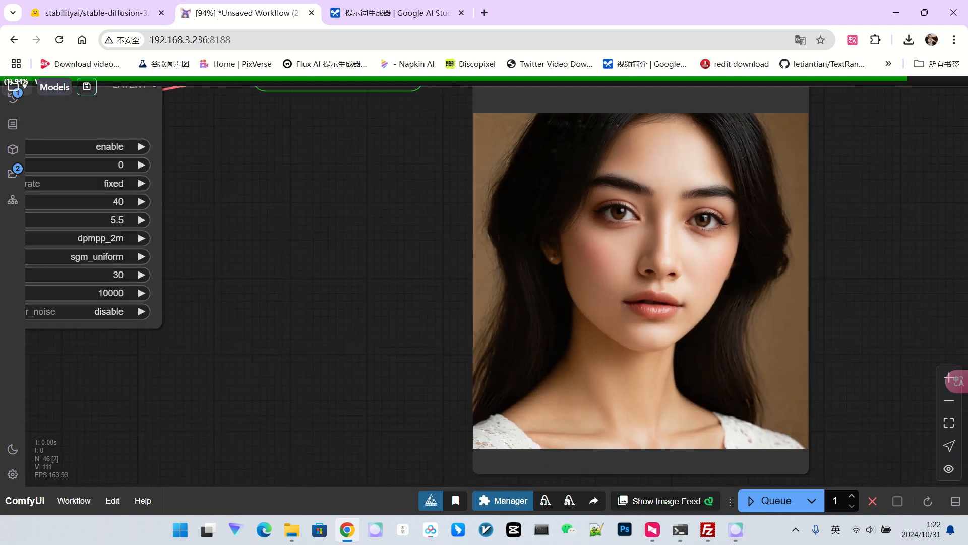
# - Inspect the skin texture and facial detail of the portrait resampled with 40 steps starting at step 30
pyautogui.scroll(19, 635, 257)
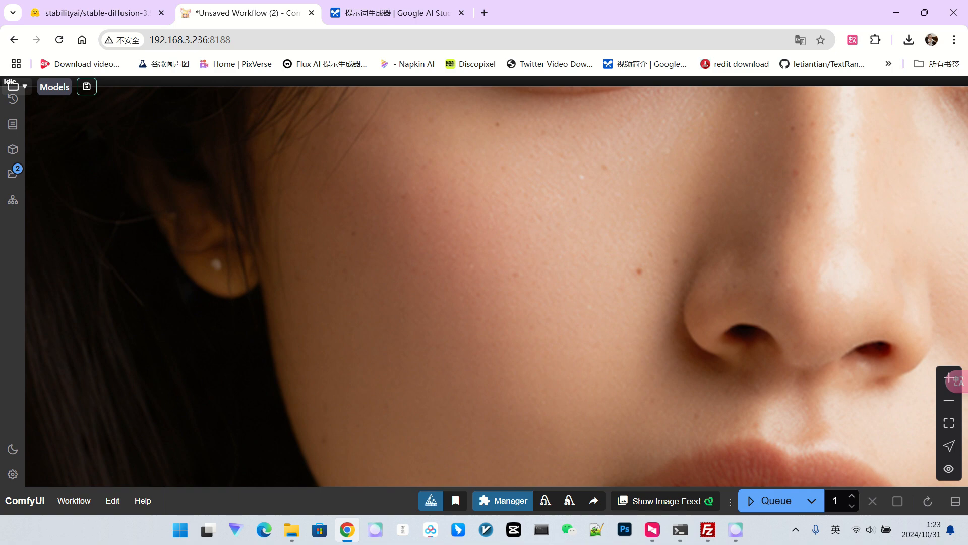
pyautogui.scroll(-10, 655, 263)
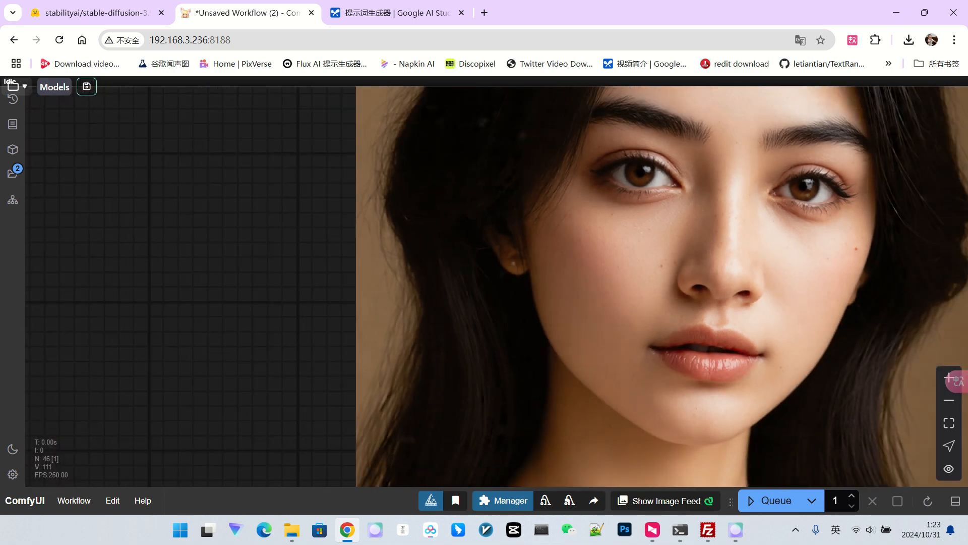
pyautogui.scroll(8, 807, 232)
pyautogui.scroll(-11, 827, 267)
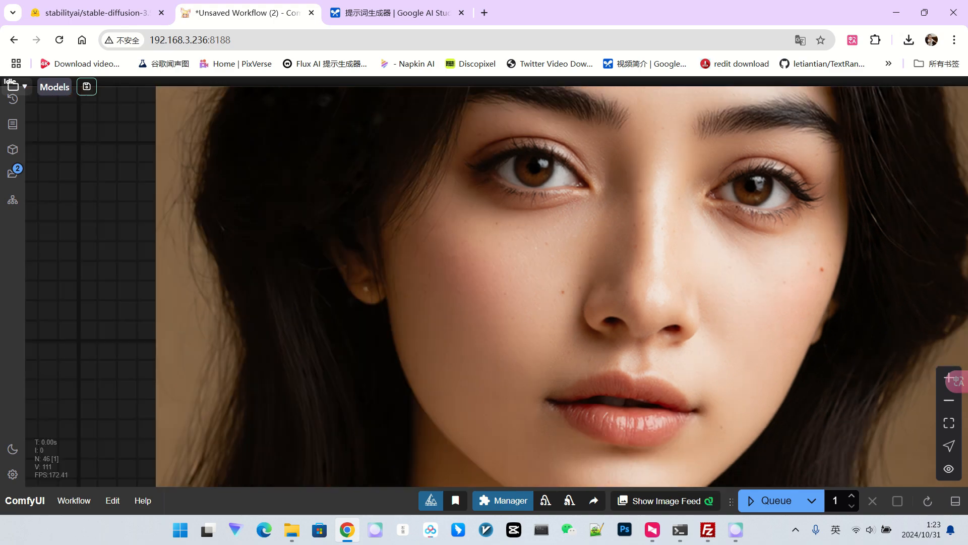
# - Set start_at_step to 35 on the KSampler (Advanced) node and run the workflow again
pyautogui.scroll(-5, 826, 275)
pyautogui.moveTo(457, 274); pyautogui.dragTo(523, 269)
pyautogui.scroll(5, 523, 268)
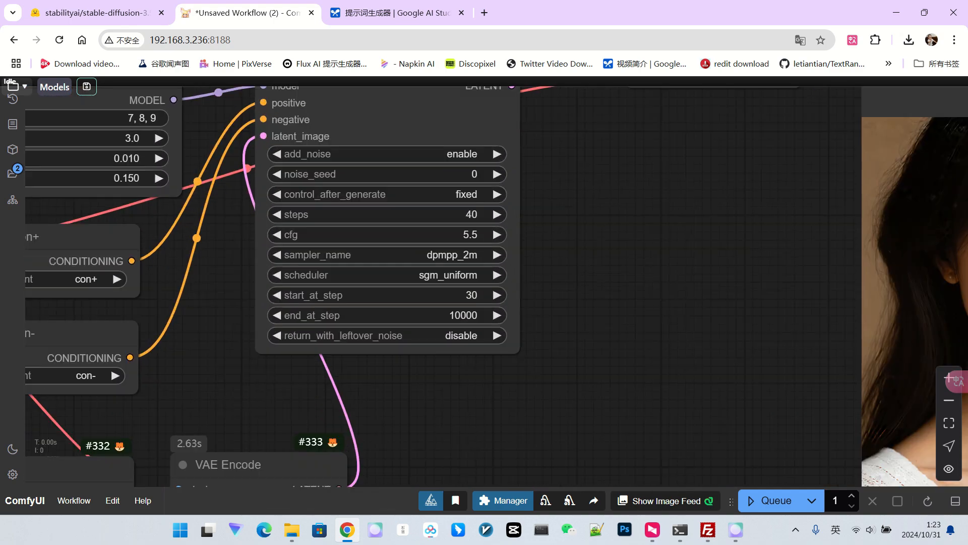
pyautogui.click(445, 291)
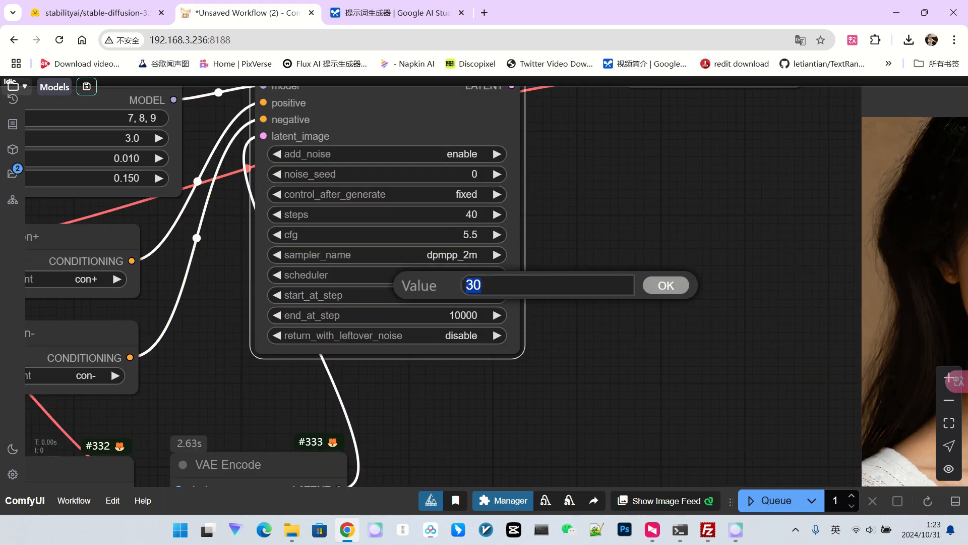
pyautogui.write('35')
pyautogui.press('Return')
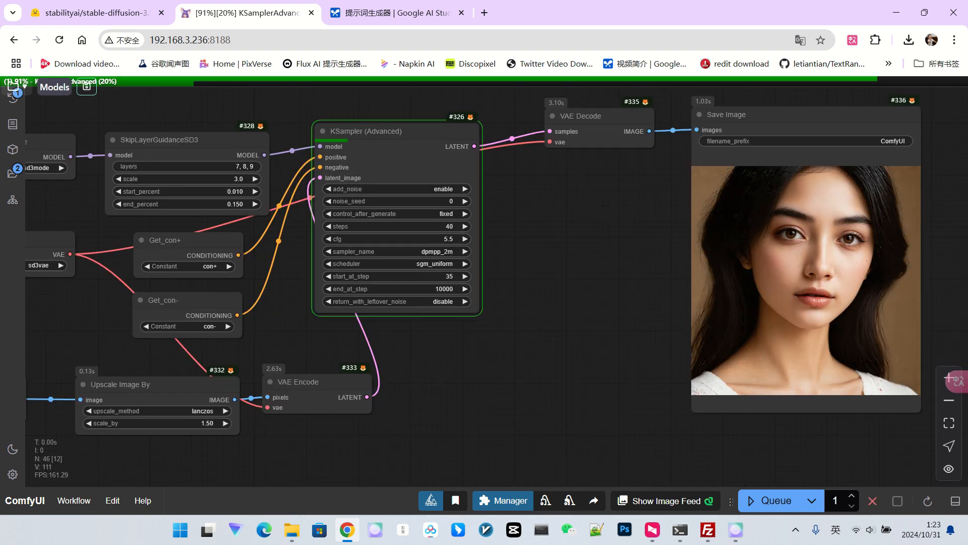
# - Examine the eyes, cheek and skin texture of the portrait resampled with start_at_step 35 in the Save Image node
pyautogui.moveTo(587, 282); pyautogui.dragTo(521, 279)
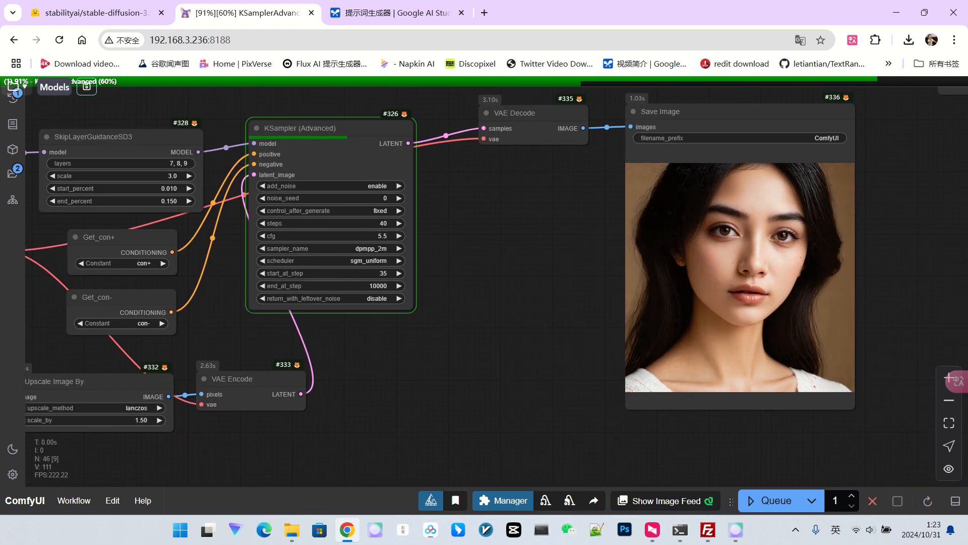
pyautogui.scroll(19, 739, 258)
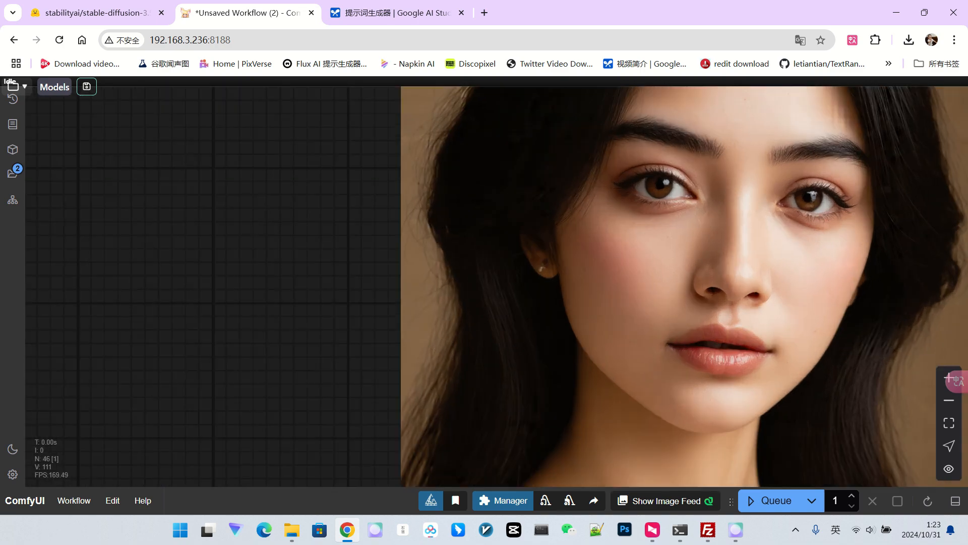
pyautogui.scroll(-11, 697, 218)
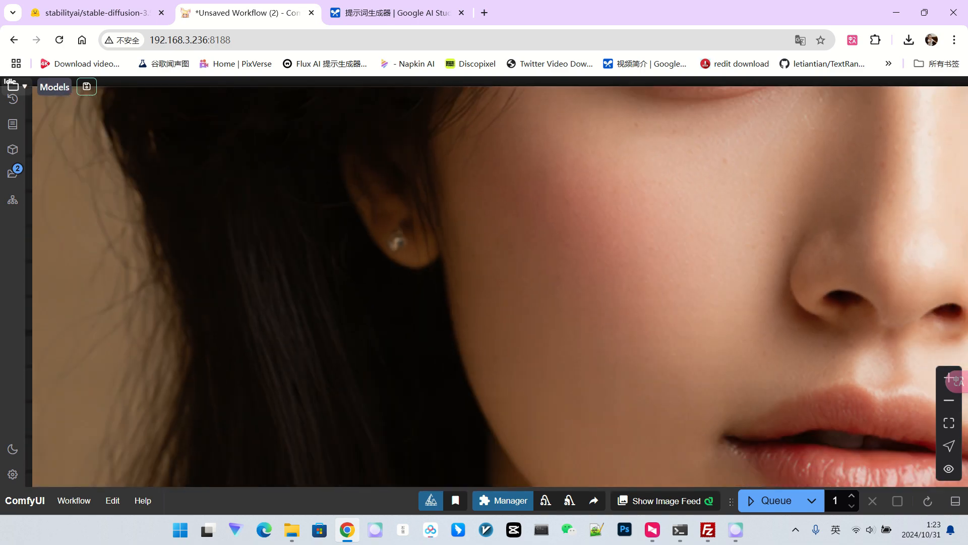
pyautogui.scroll(-10, 832, 267)
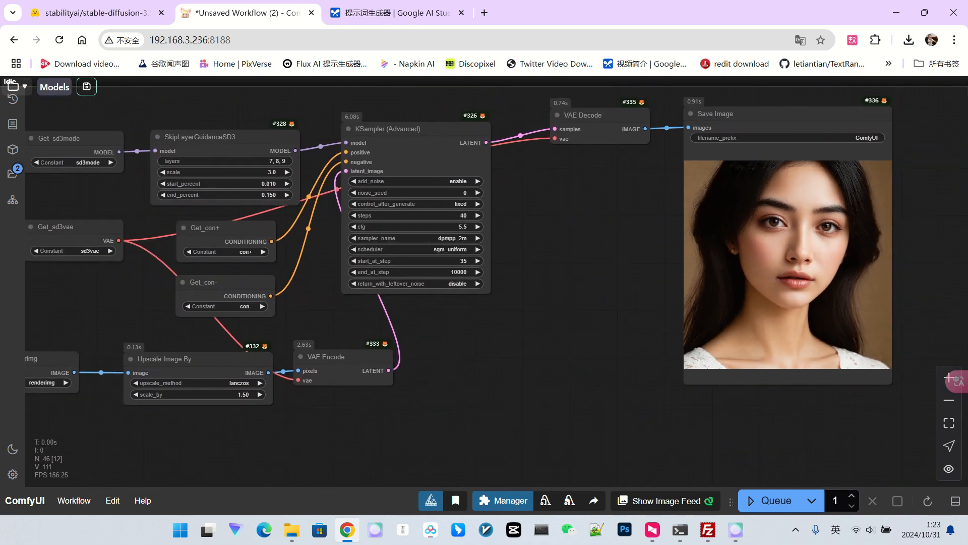
pyautogui.scroll(2, 594, 275)
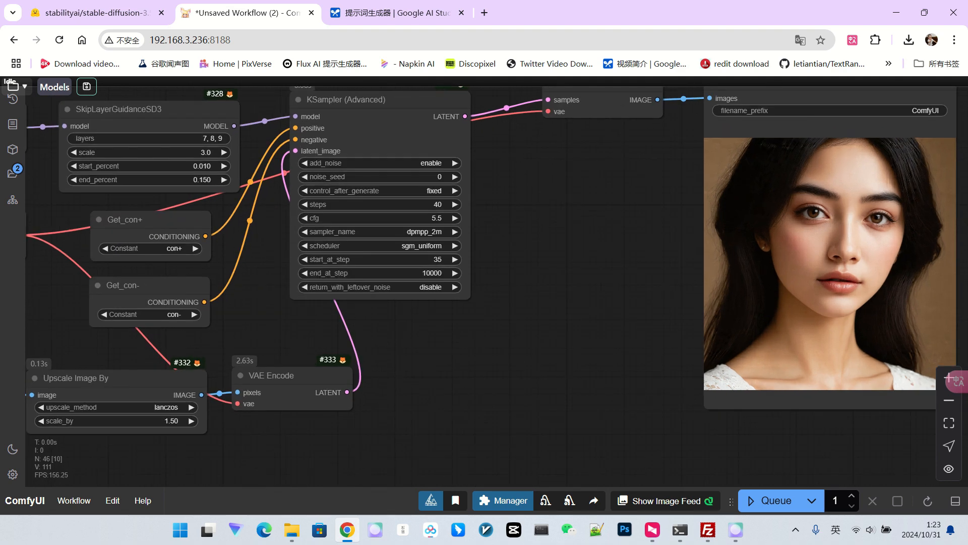
# - Review the upscale-and-resample node chain, its KSampler (Advanced) settings and the facial detail of its saved portrait
pyautogui.scroll(-10, 291, 386)
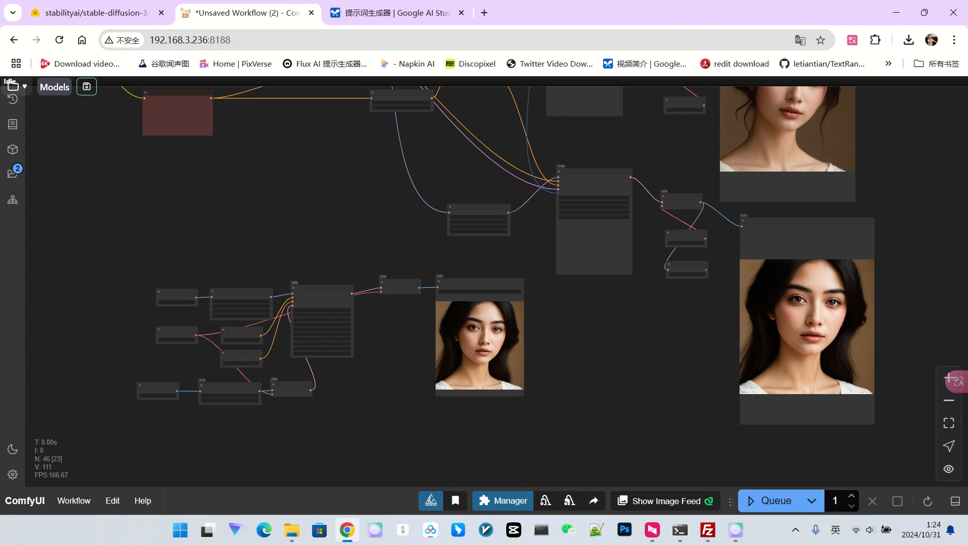
pyautogui.scroll(5, 275, 287)
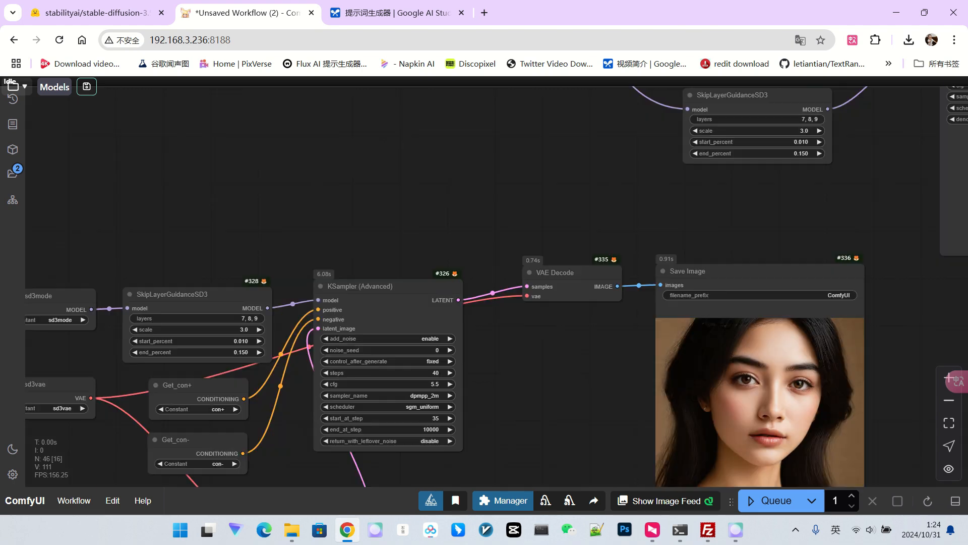
pyautogui.scroll(-4, 462, 218)
pyautogui.moveTo(442, 384); pyautogui.dragTo(487, 380)
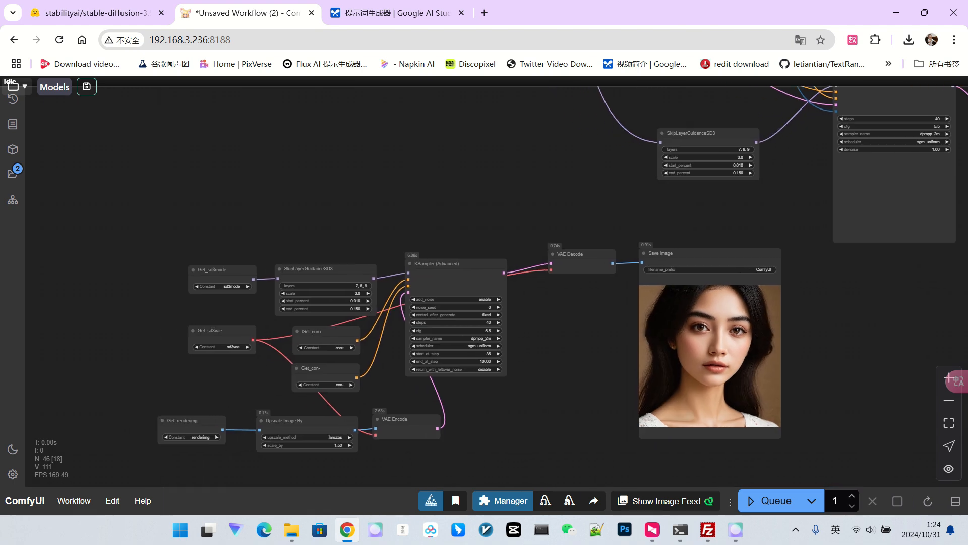
pyautogui.scroll(4, 487, 380)
pyautogui.scroll(4, 487, 380)
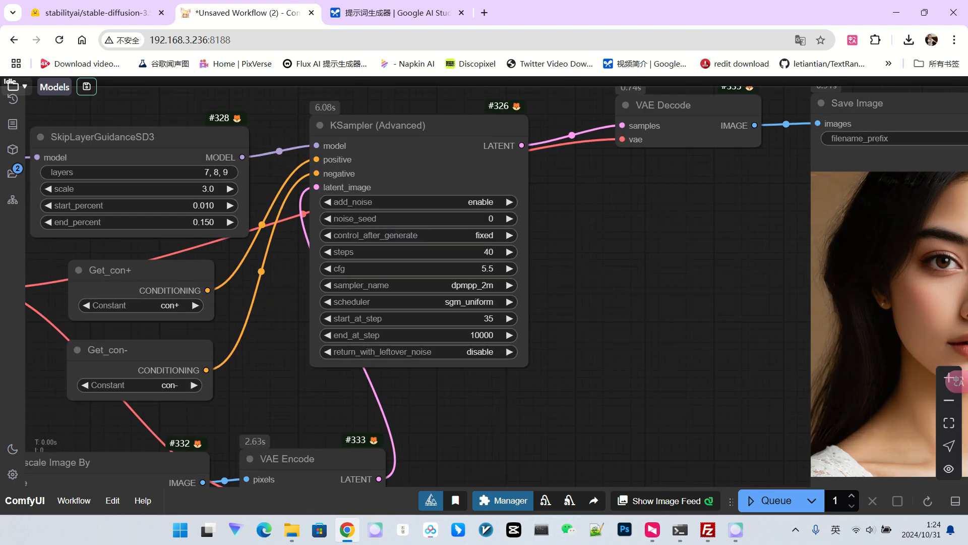
pyautogui.scroll(-4, 623, 293)
pyautogui.moveTo(625, 294); pyautogui.dragTo(411, 284)
pyautogui.scroll(14, 617, 321)
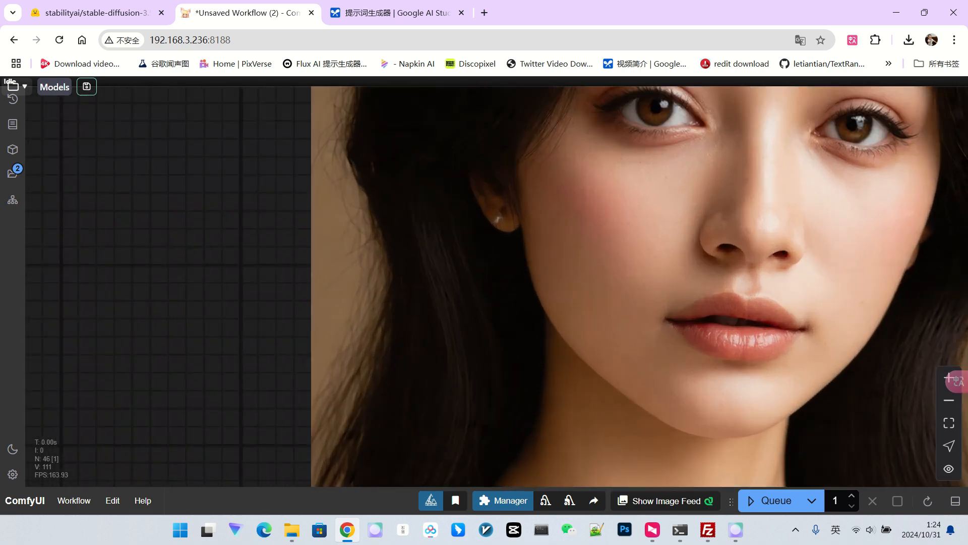
pyautogui.scroll(-15, 690, 324)
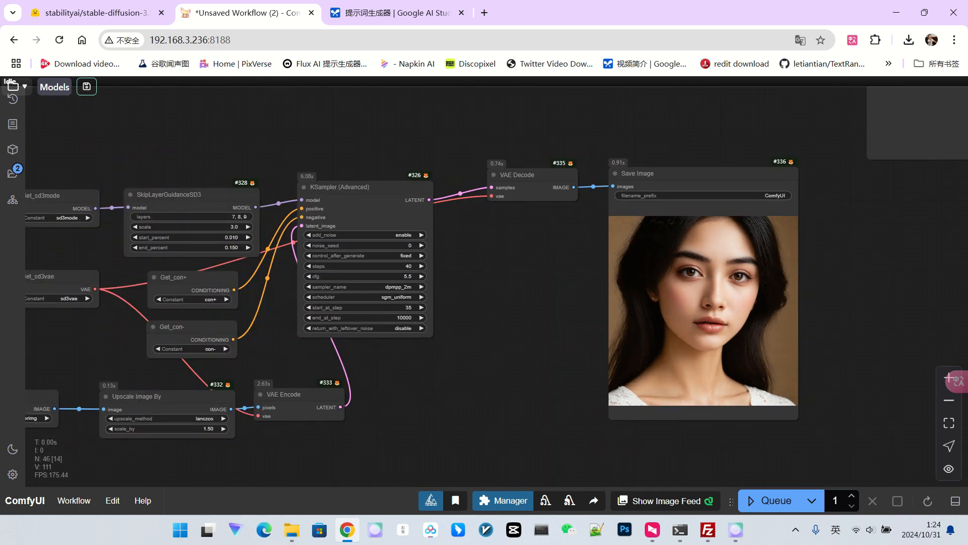
# - Go back to the EmptySD3LatentImage node and the positive CLIP Text Encode prompt at the start of the workflow
pyautogui.moveTo(569, 303); pyautogui.dragTo(794, 436)
pyautogui.moveTo(565, 187); pyautogui.dragTo(487, 374)
pyautogui.moveTo(484, 202); pyautogui.dragTo(505, 403)
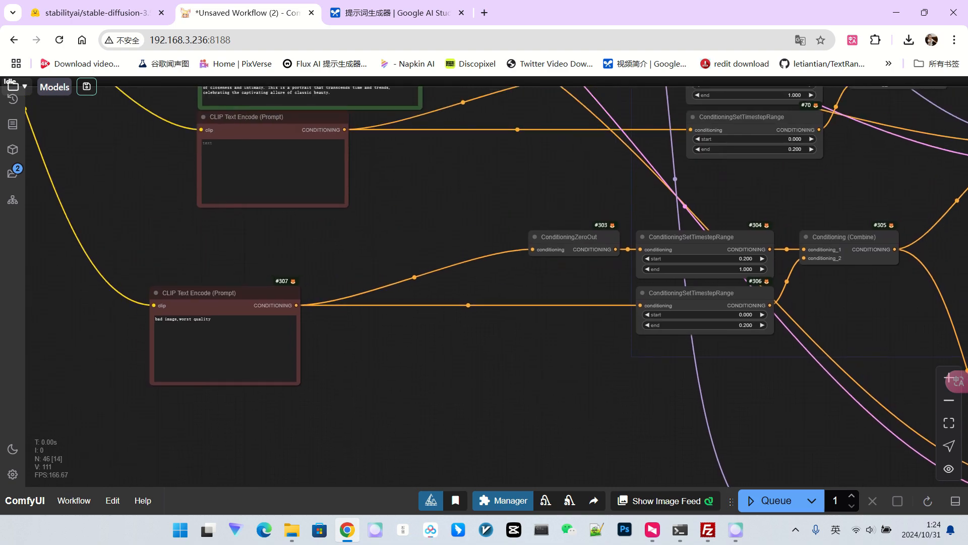
pyautogui.moveTo(333, 151); pyautogui.dragTo(408, 433)
pyautogui.scroll(6, 323, 242)
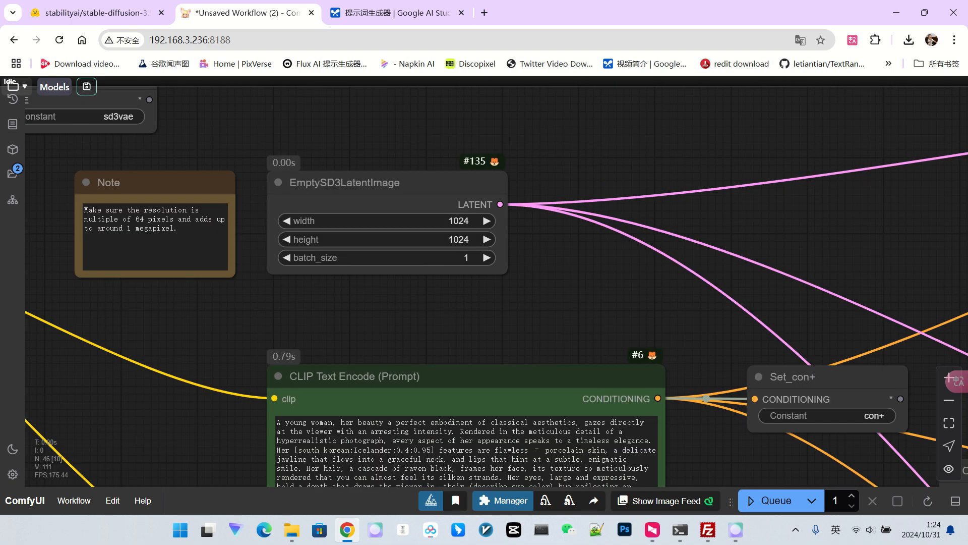